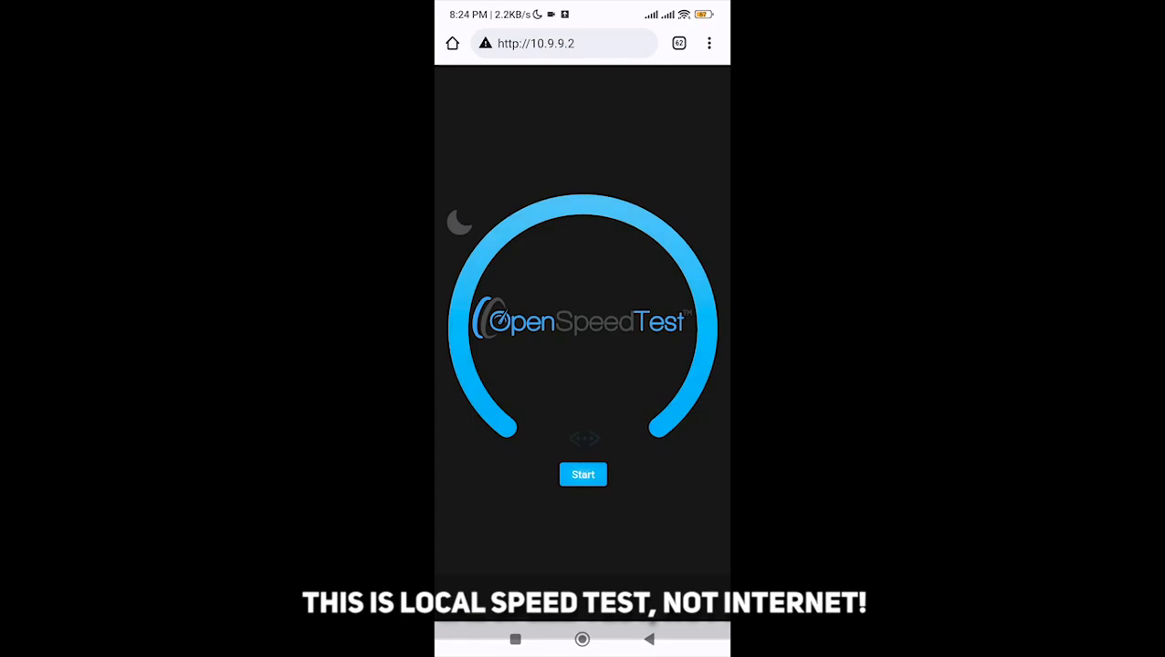
Step: Run the local OpenSpeedTest speed test
click(583, 475)
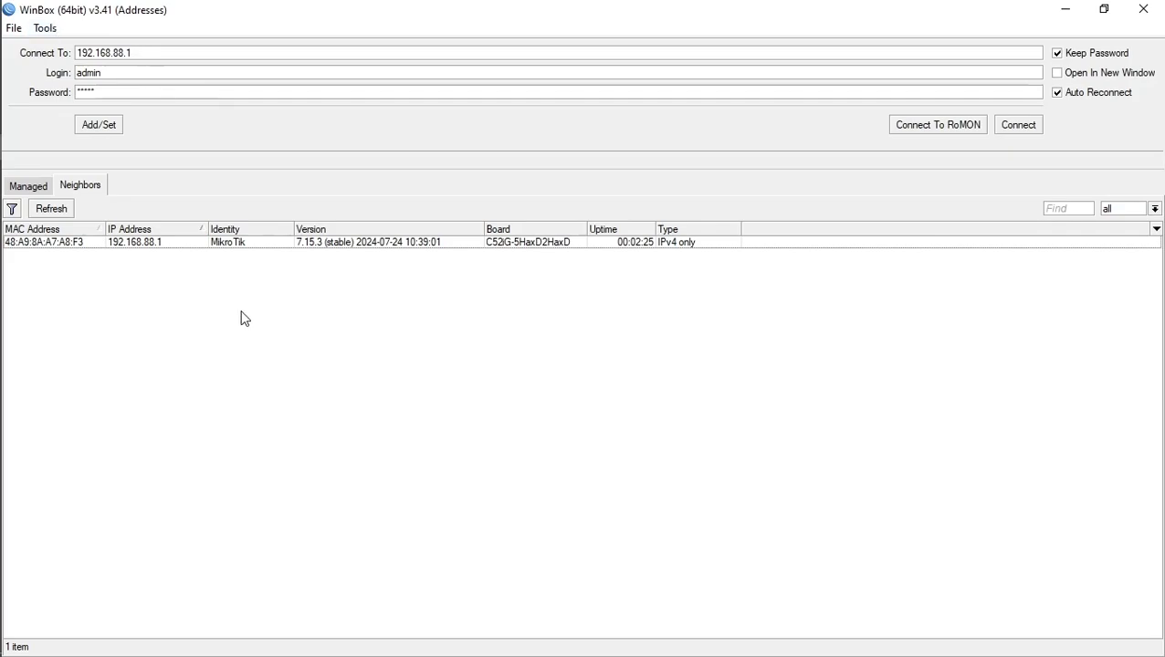
Step: Connect to the discovered MikroTik router at 192.168.88.1 as admin, entering its login password
click(160, 243)
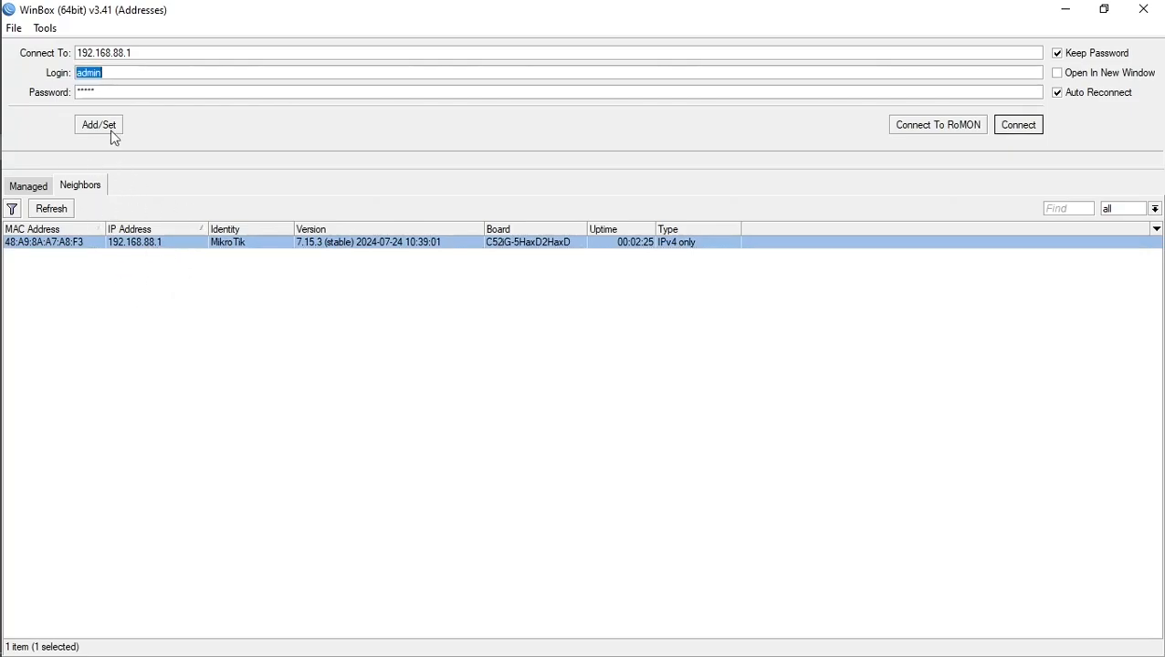
click(143, 93)
click(1024, 126)
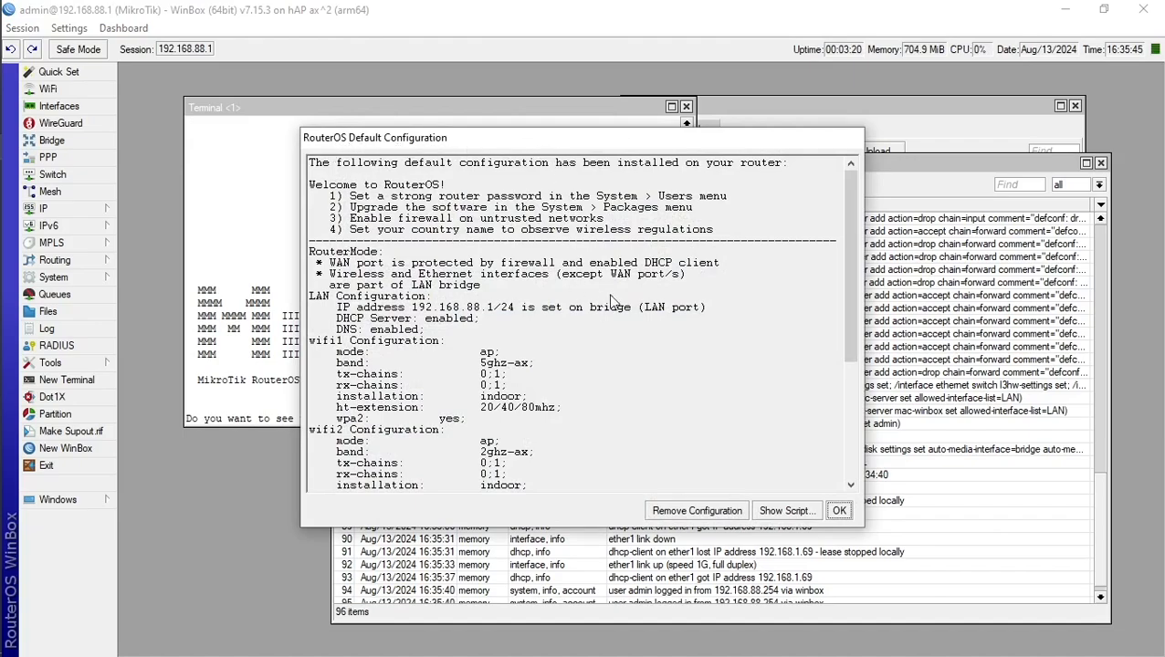
Step: Accept the RouterOS default configuration and close the log and terminal windows
click(839, 511)
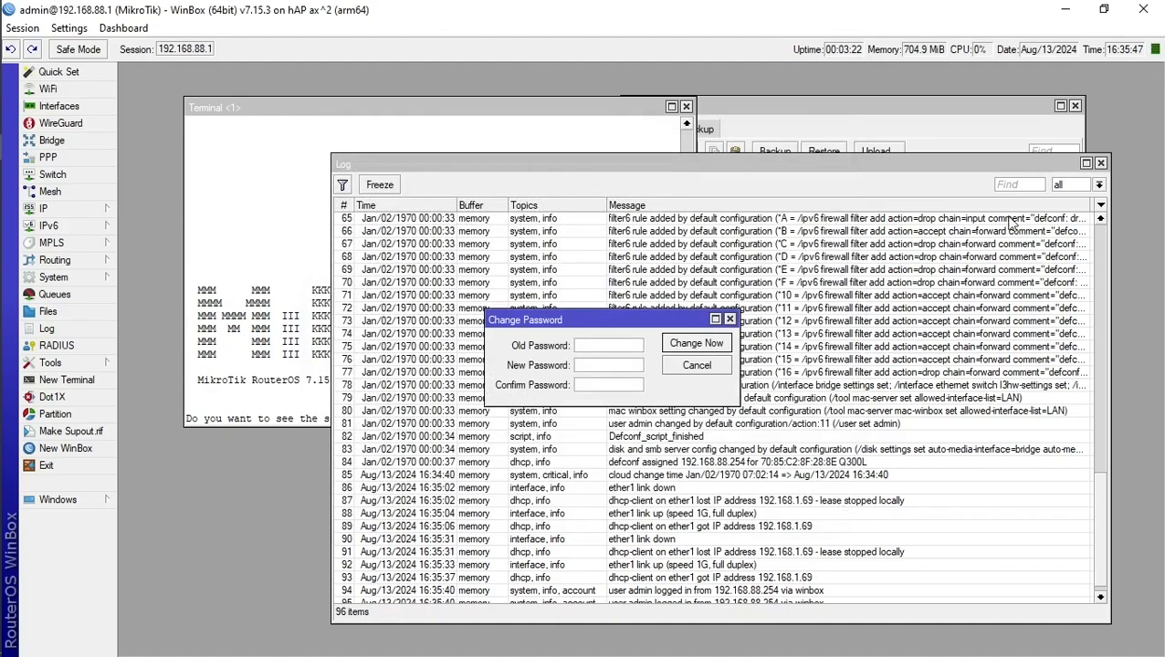
click(1101, 164)
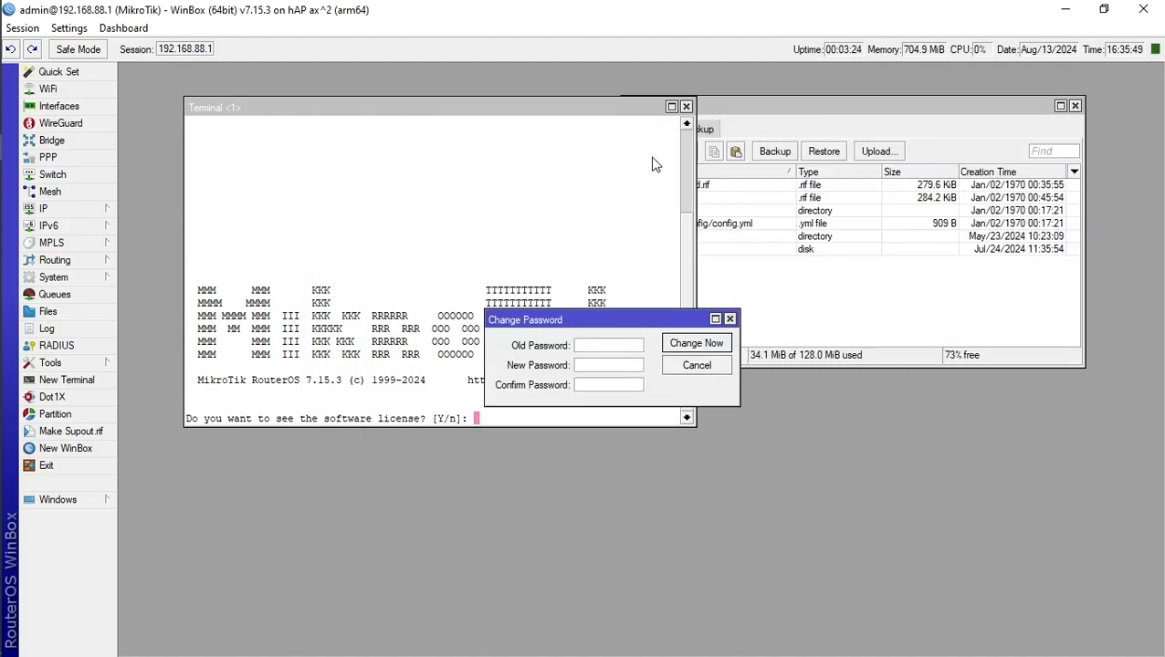
click(687, 107)
click(685, 107)
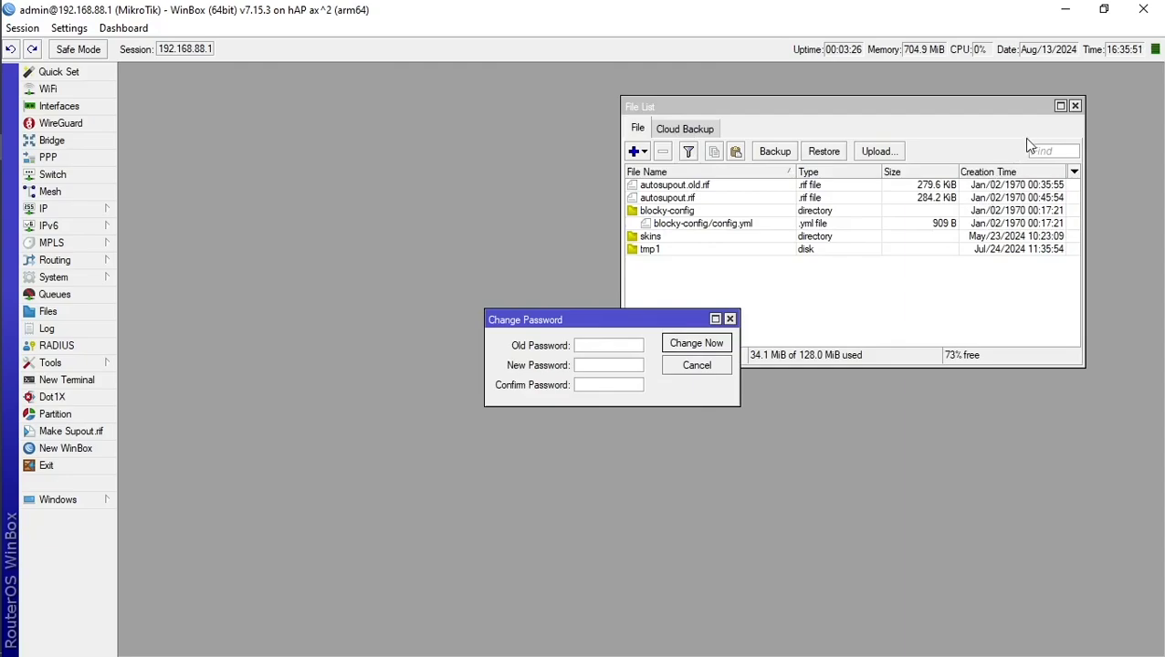
Step: Delete the blocky-config directory, both autosupout files and the tmp1 entry from the router's file list
click(657, 211)
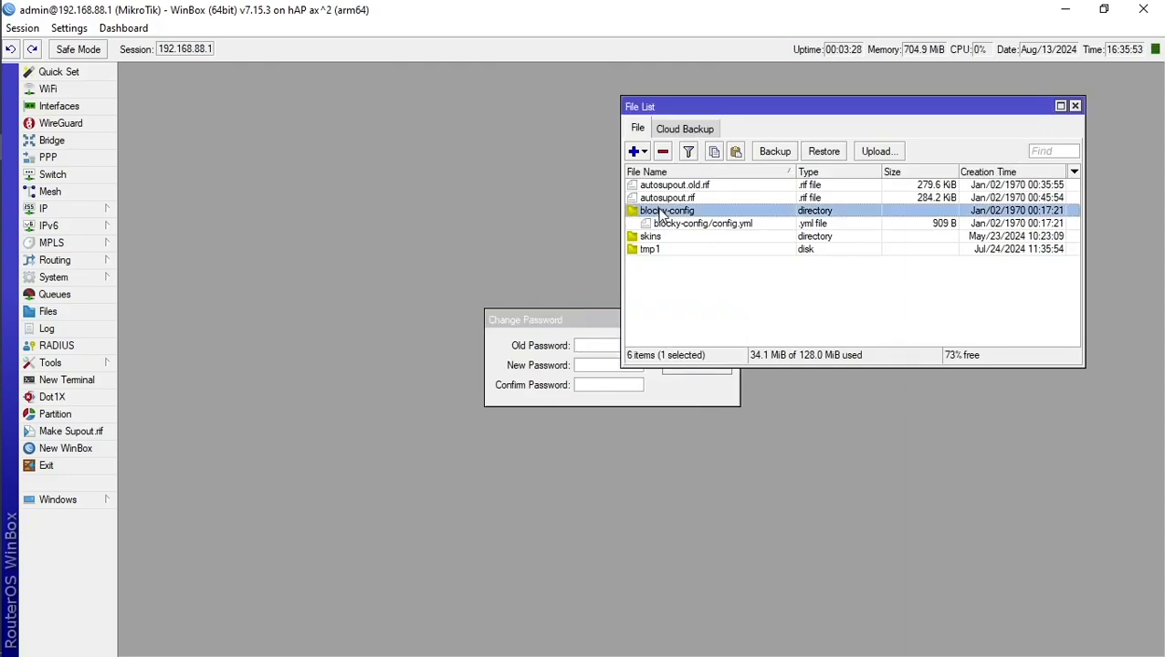
key(Delete)
click(666, 187)
key(Delete)
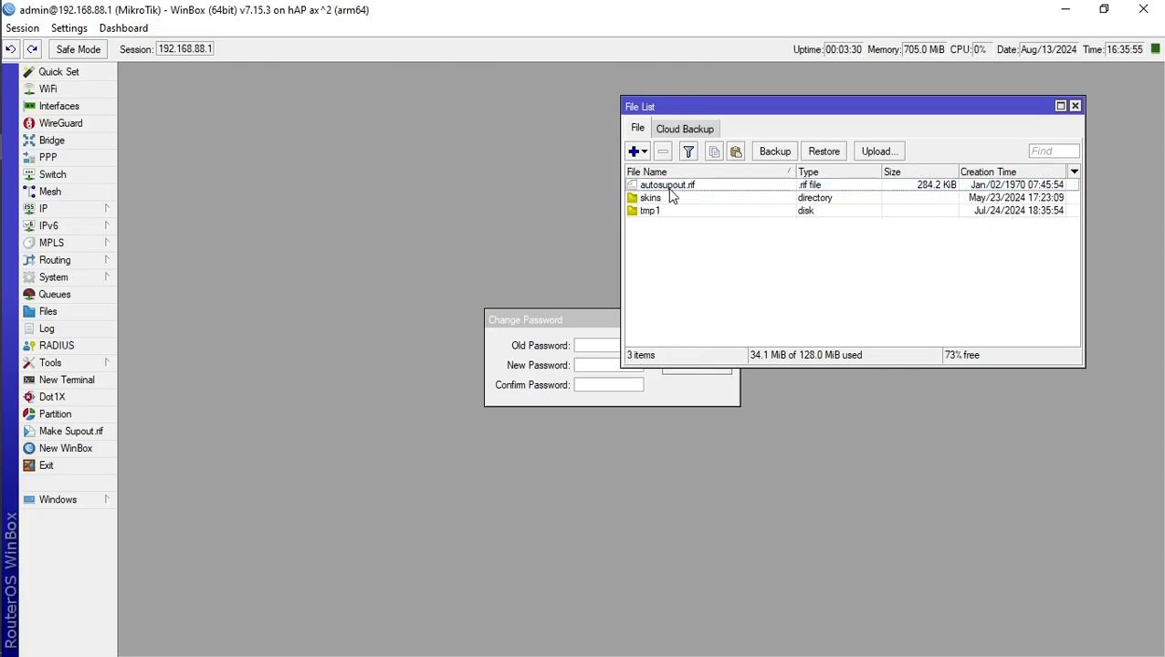
click(669, 186)
key(Delete)
click(669, 197)
key(Delete)
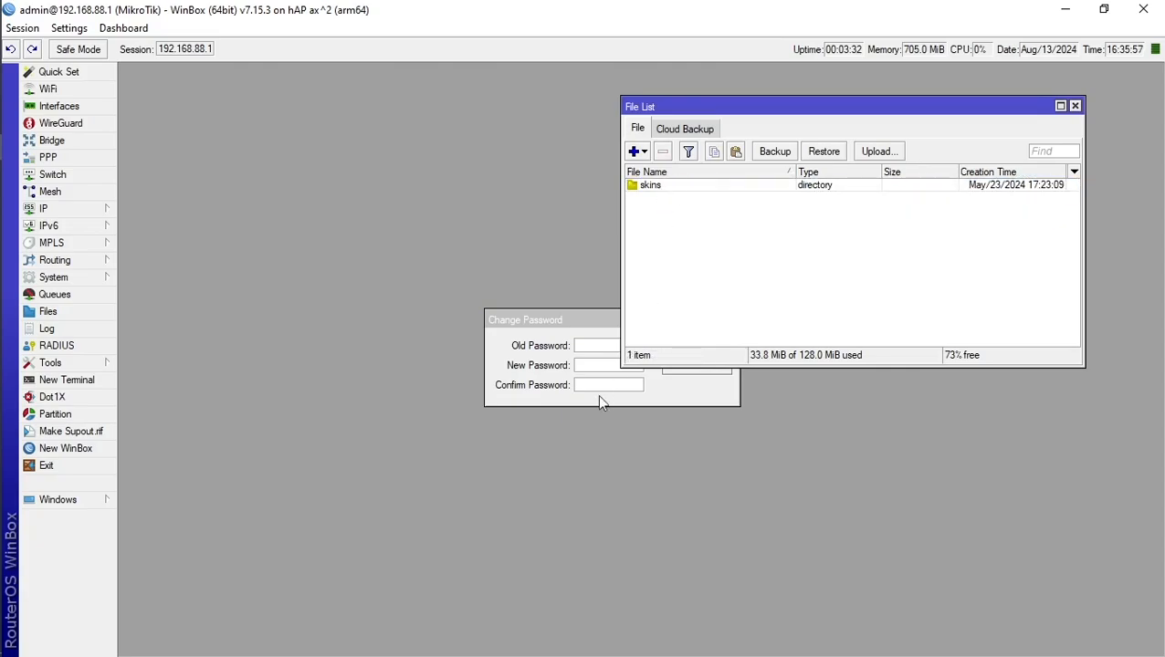
Step: Change the router password by entering the old password, the new password and its confirmation
click(705, 395)
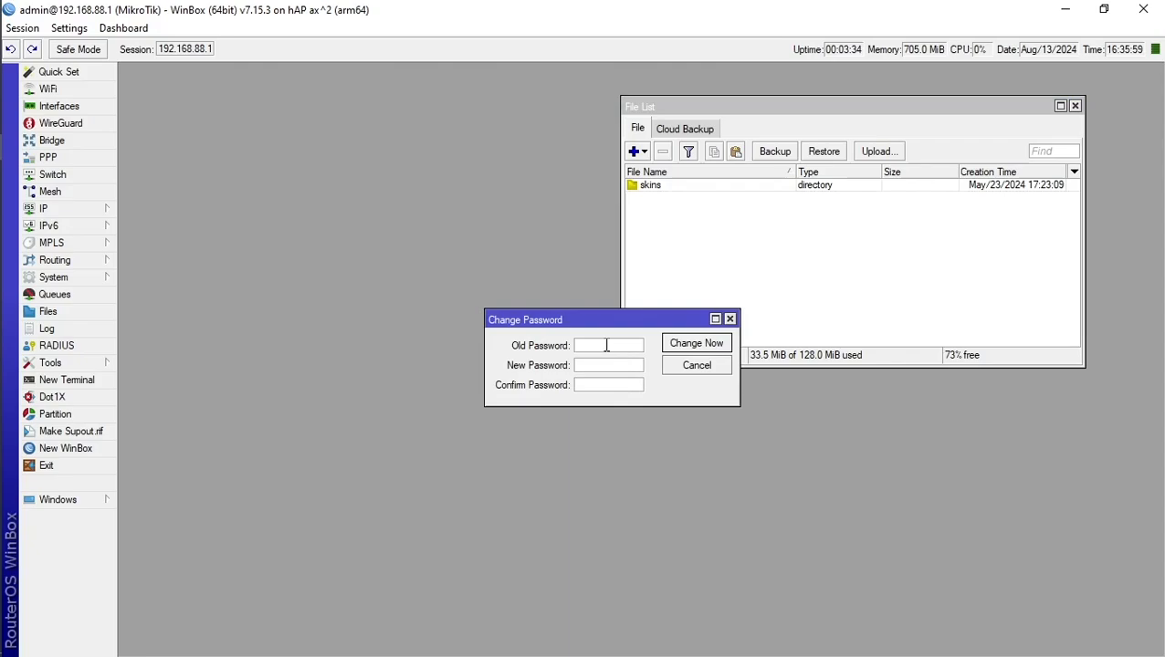
click(606, 345)
key(ctrl+v)
click(609, 365)
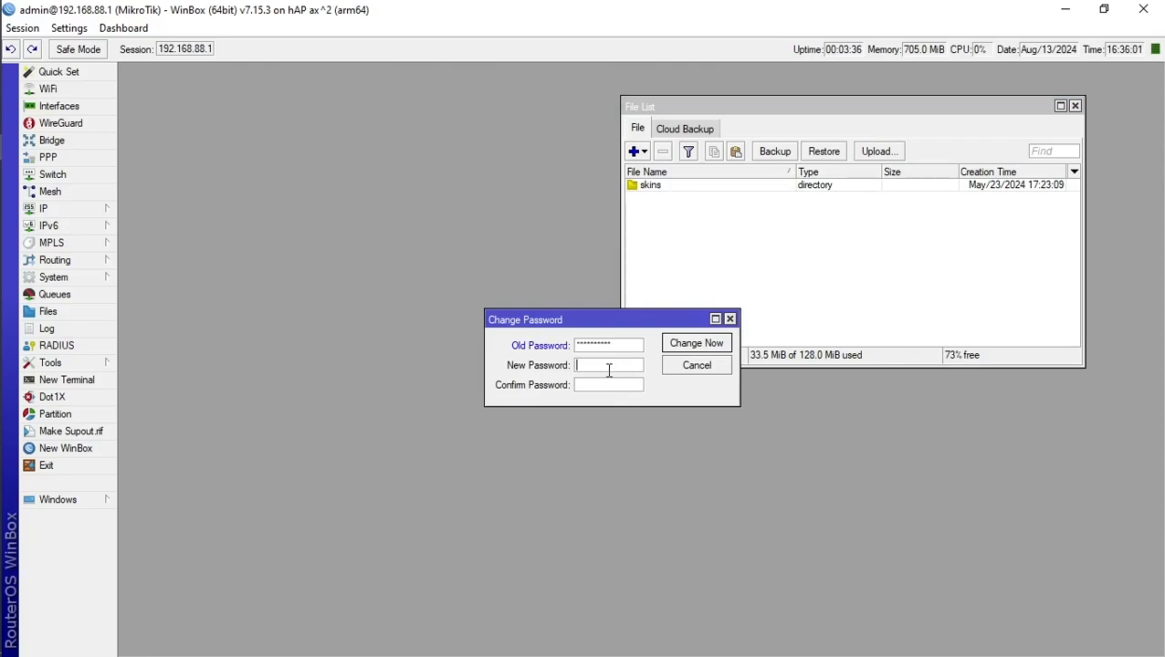
text(*****)
key(Tab)
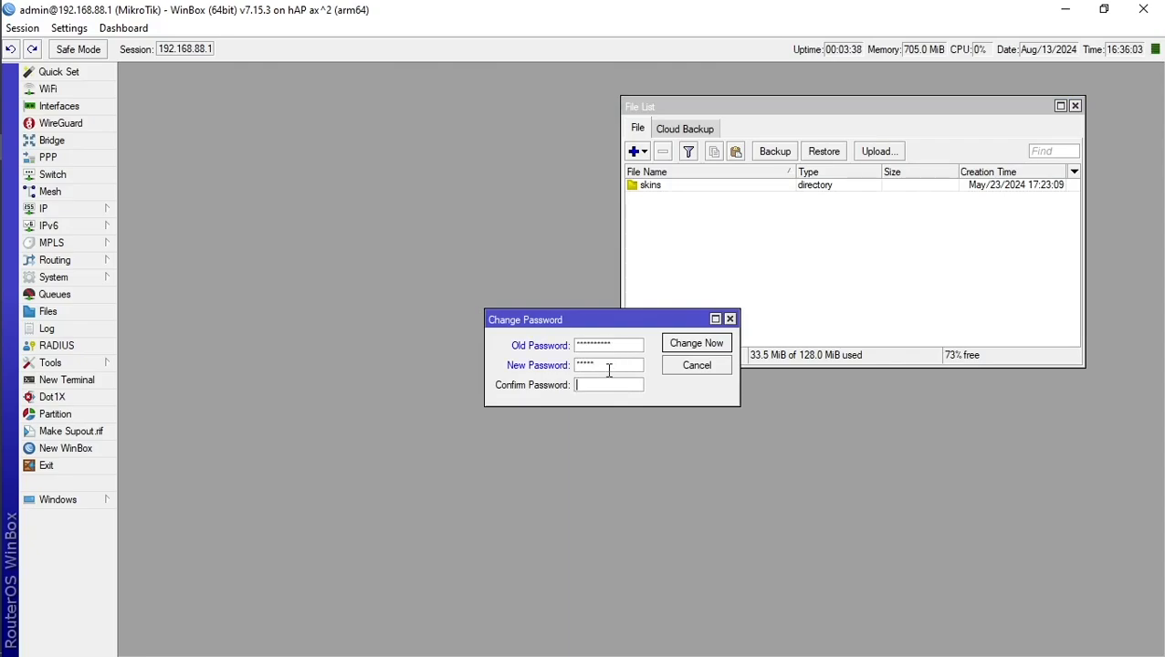
text(*****)
click(715, 347)
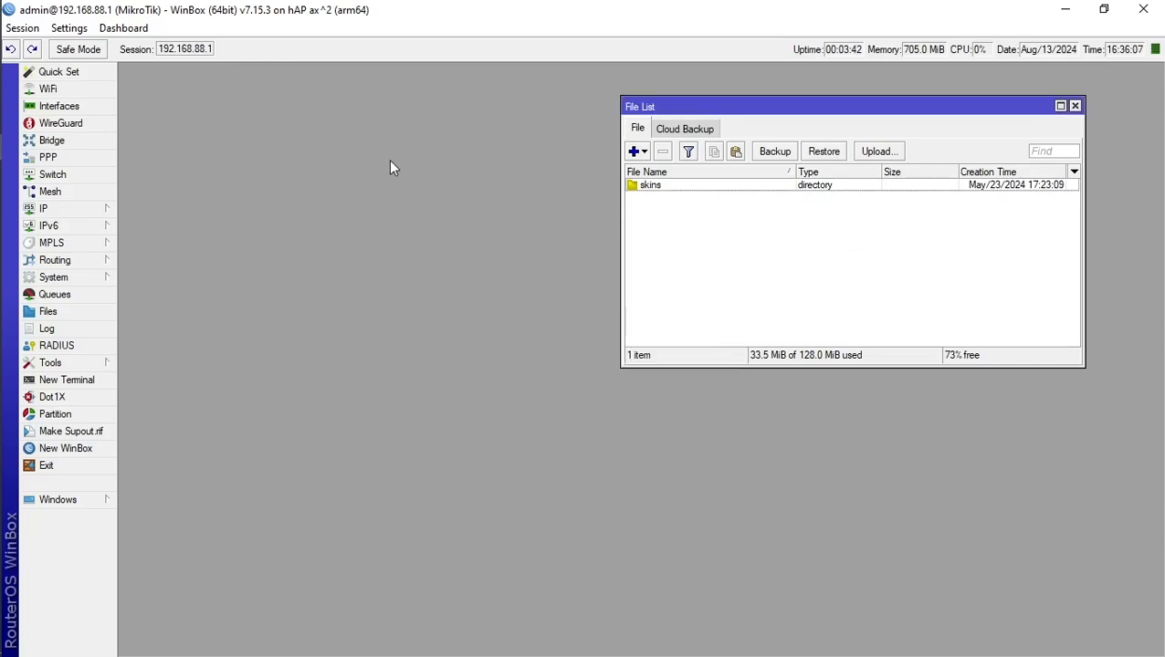
Step: Review the Quick Set configuration and check for RouterOS package updates on the stable channel
click(83, 71)
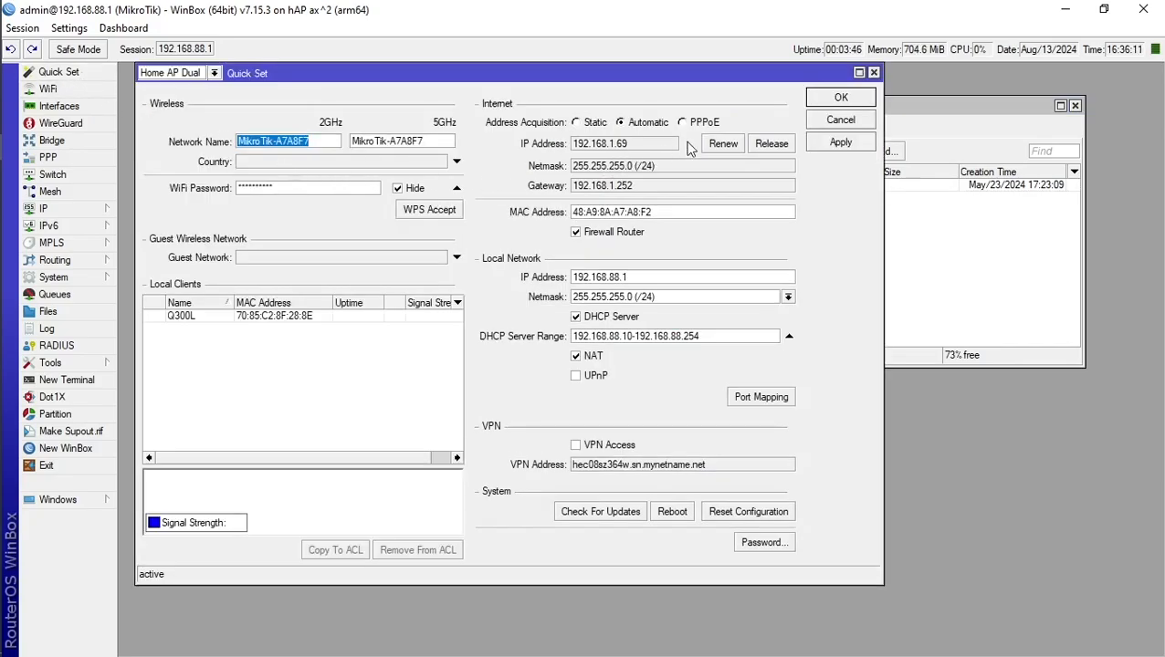
click(841, 98)
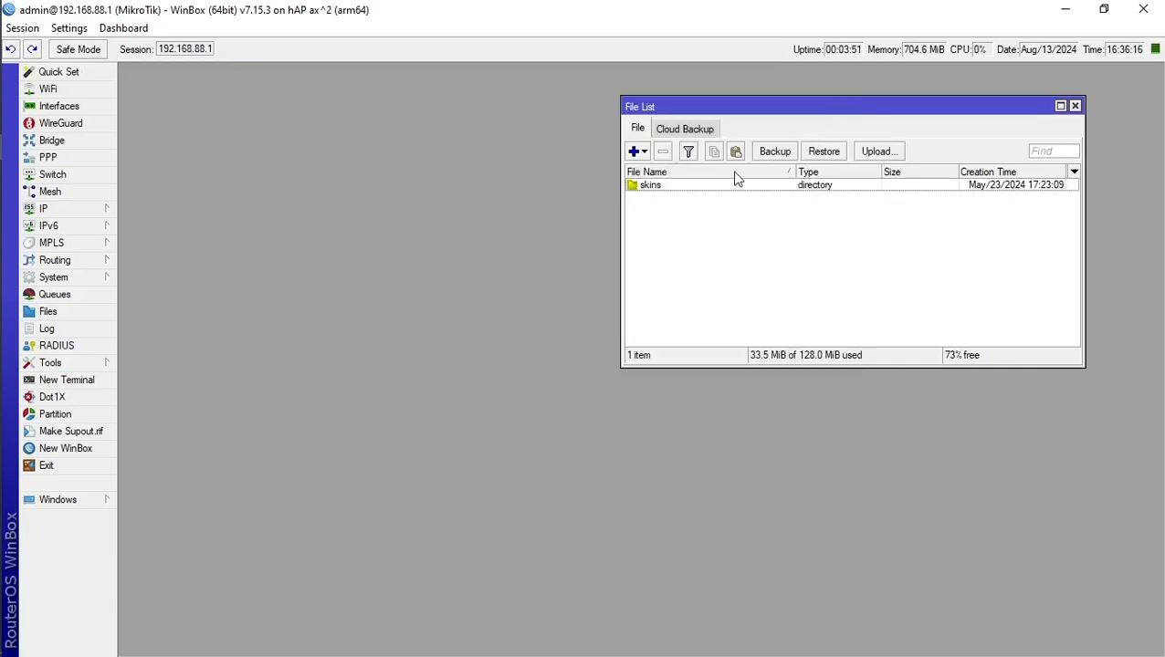
click(111, 274)
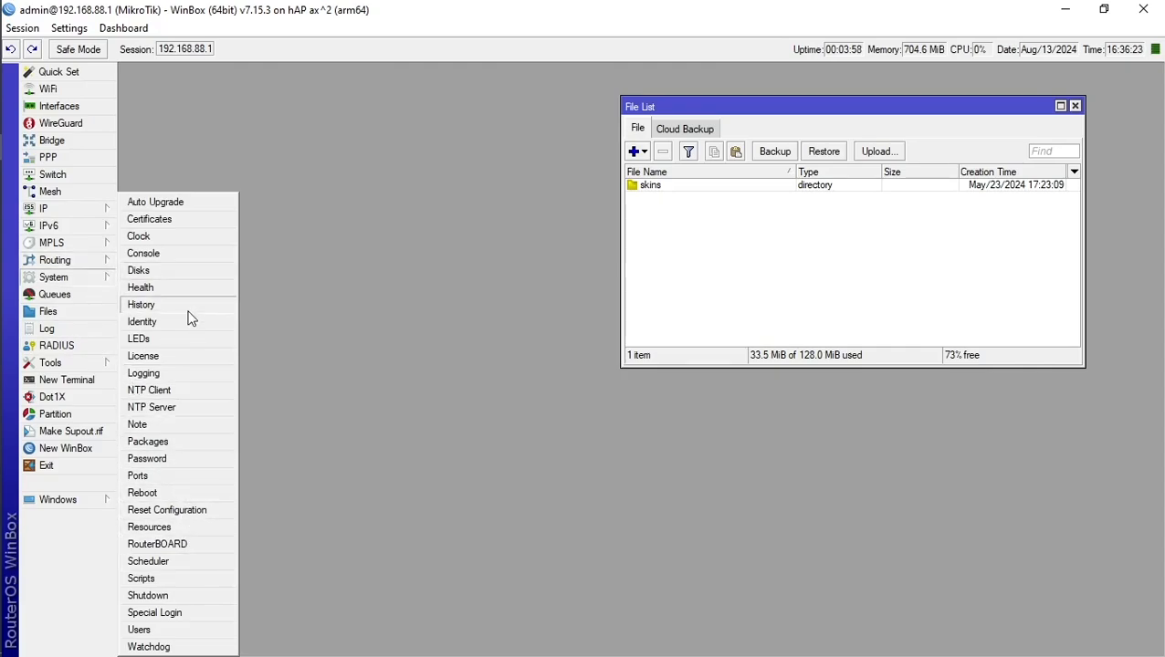
click(186, 442)
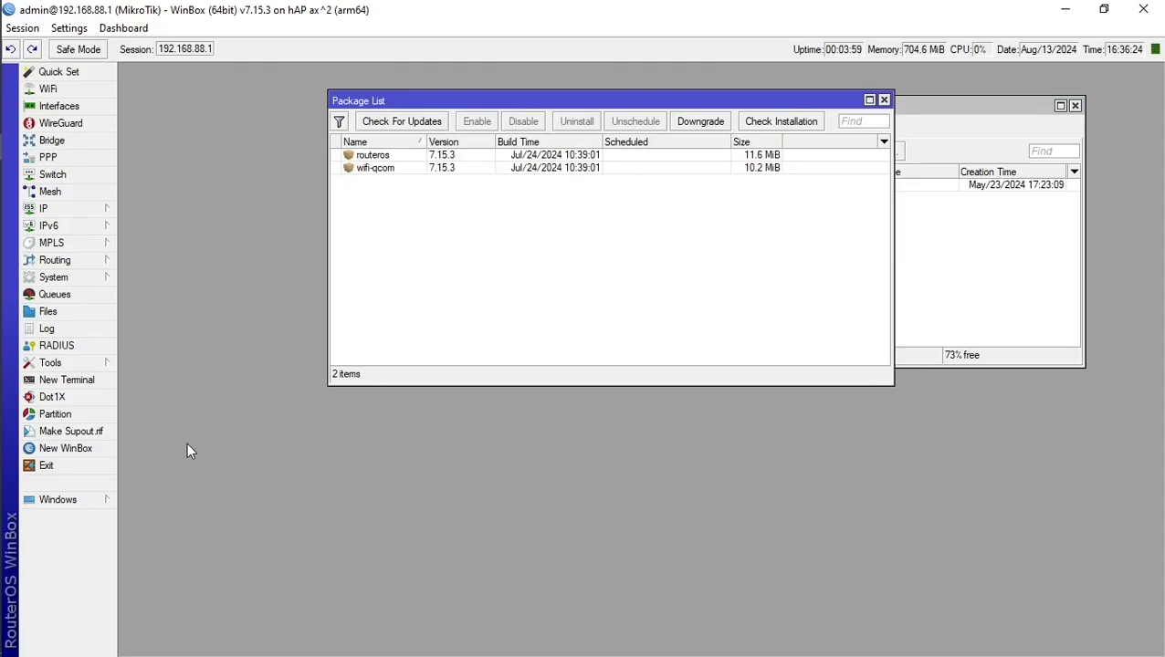
click(399, 122)
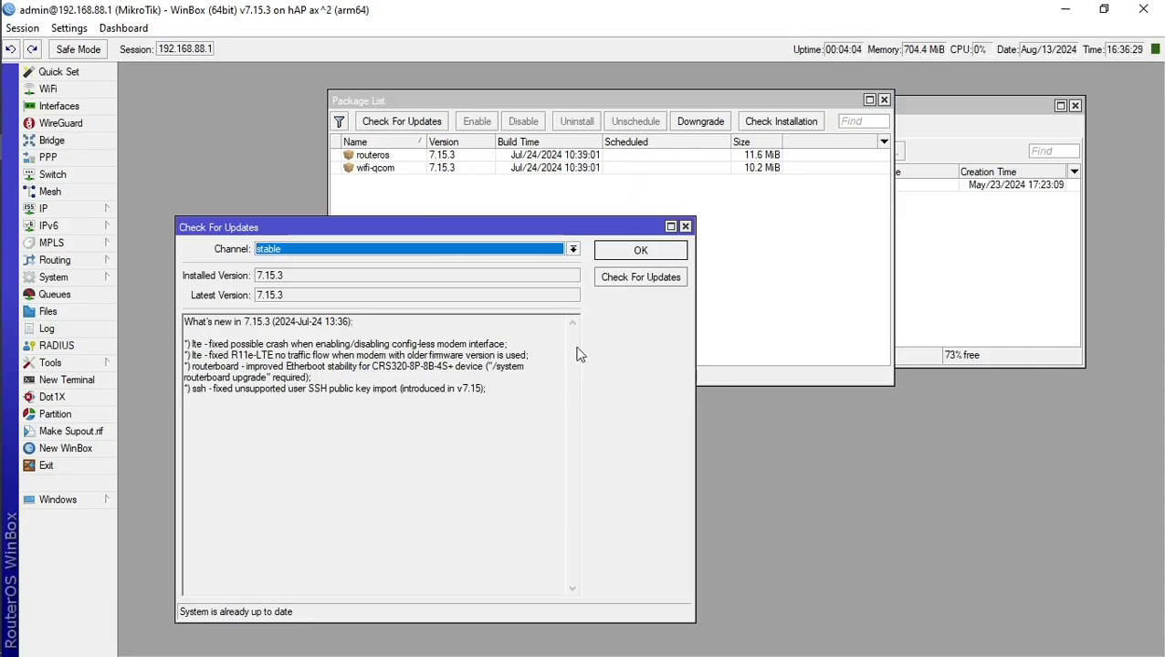
click(668, 254)
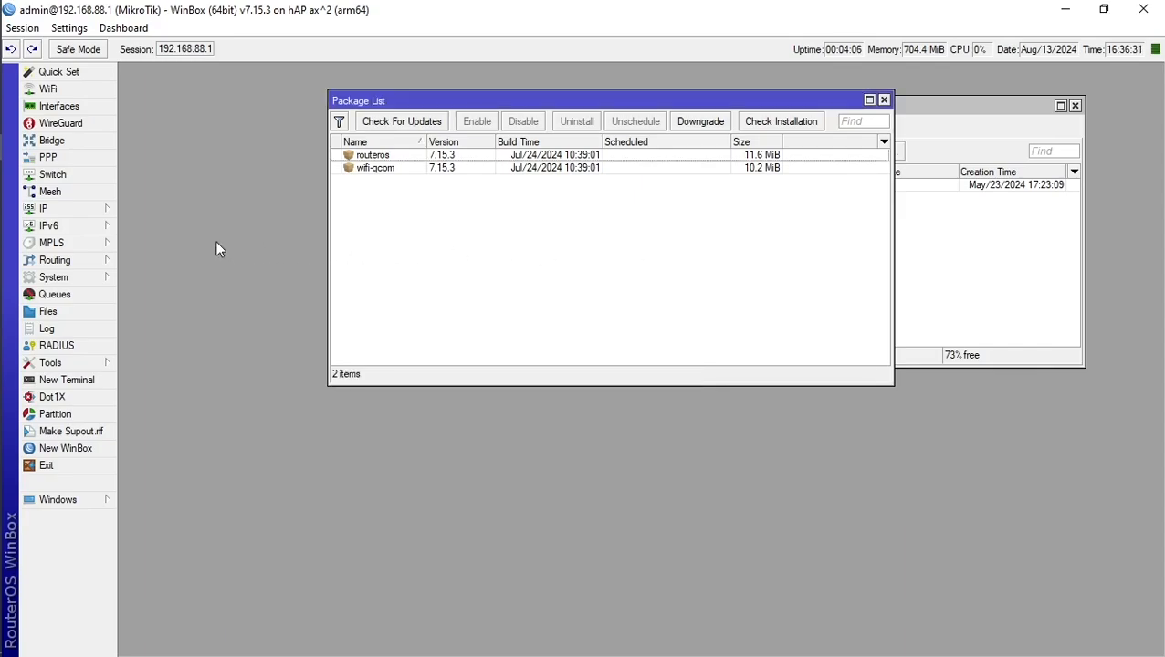
Step: Disable Use Peer DNS on the ether1 DHCP client
click(103, 208)
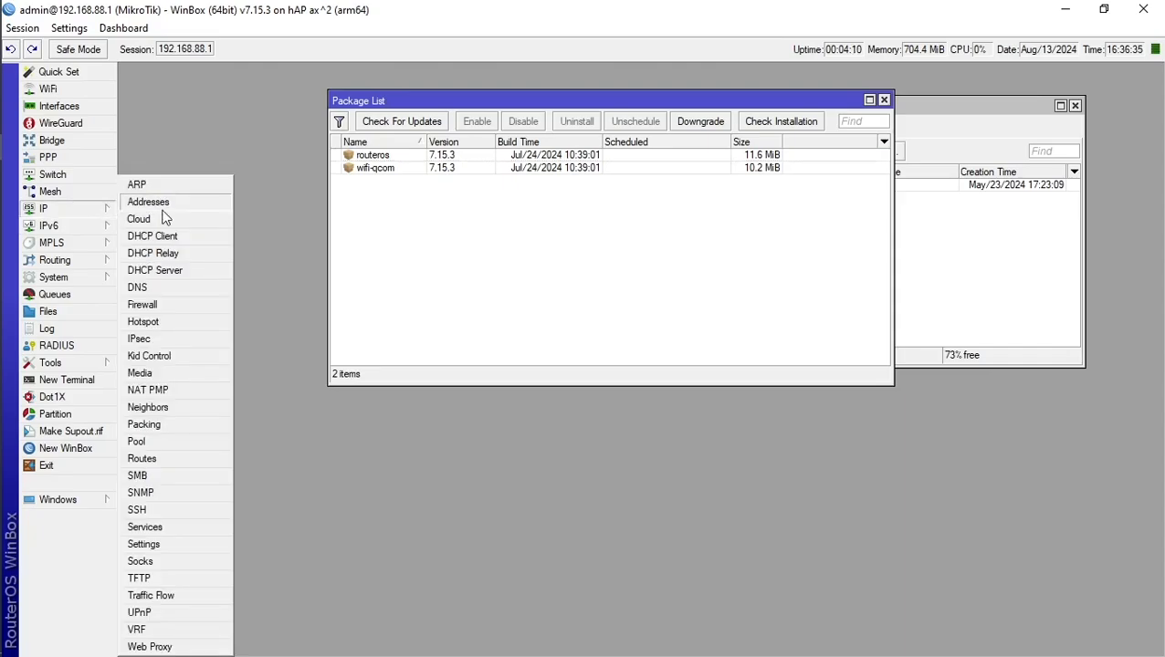
click(175, 241)
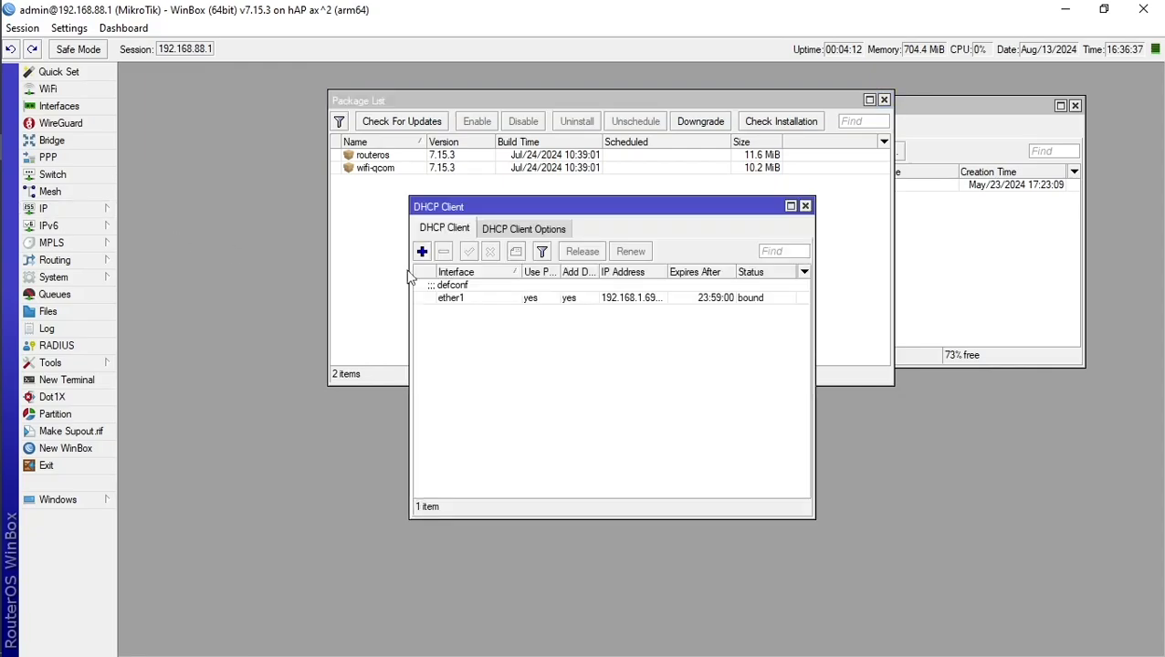
double_click(584, 300)
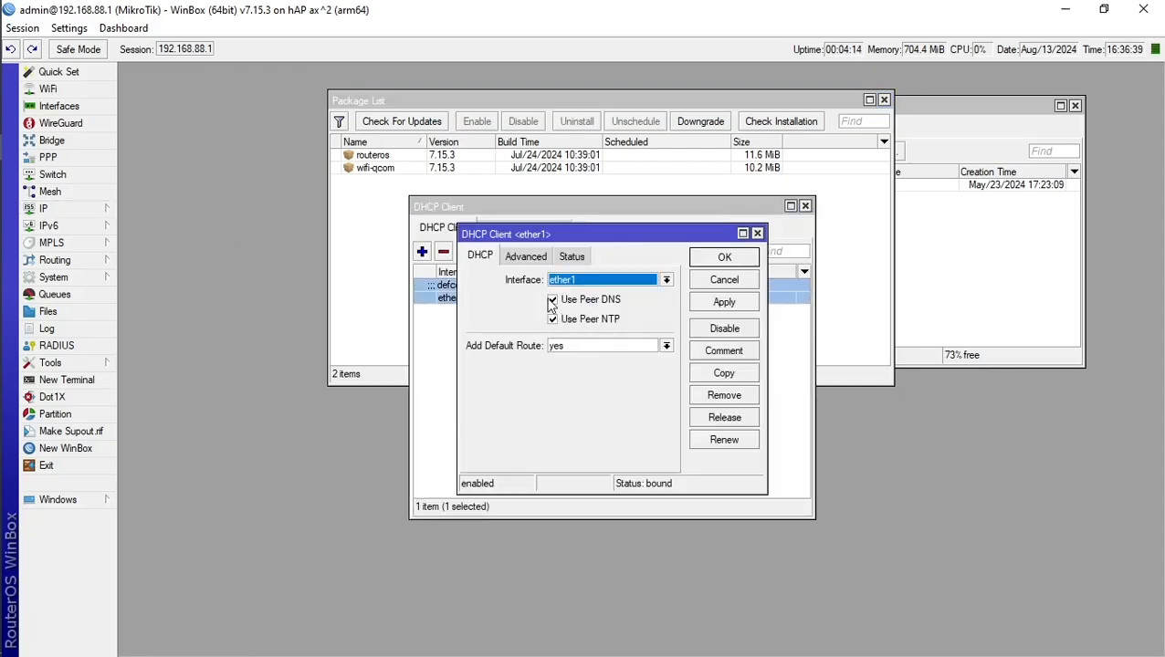
click(551, 301)
click(736, 261)
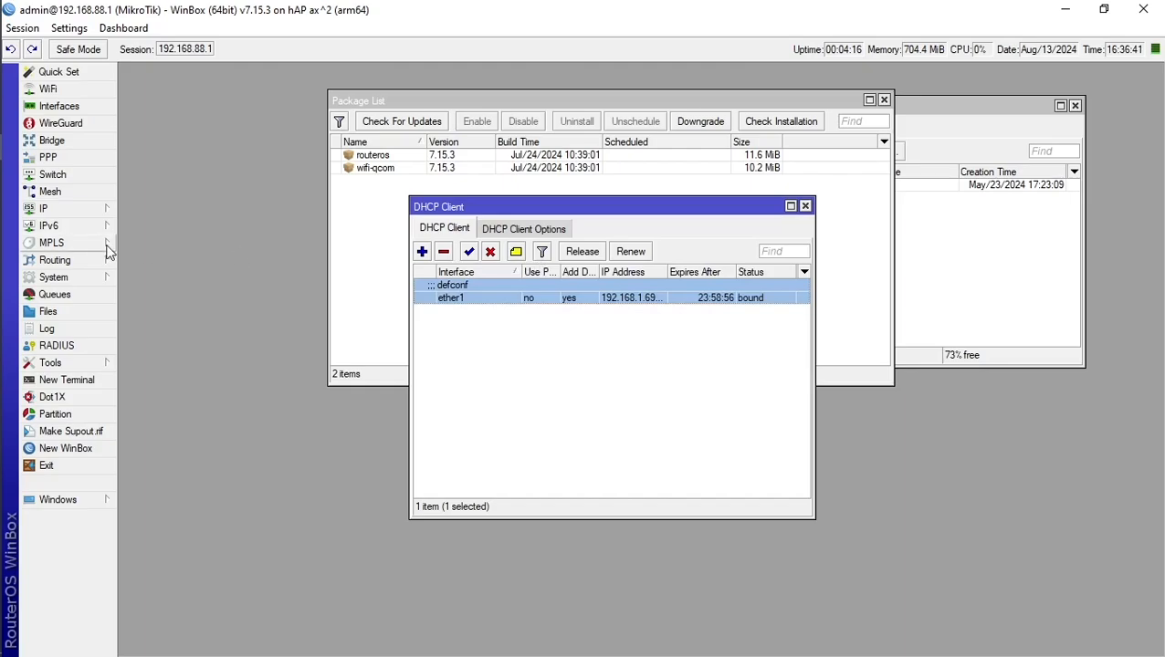
Step: Set the router's DNS server to 203.142.82.222 in the IP DNS settings
click(104, 211)
click(188, 290)
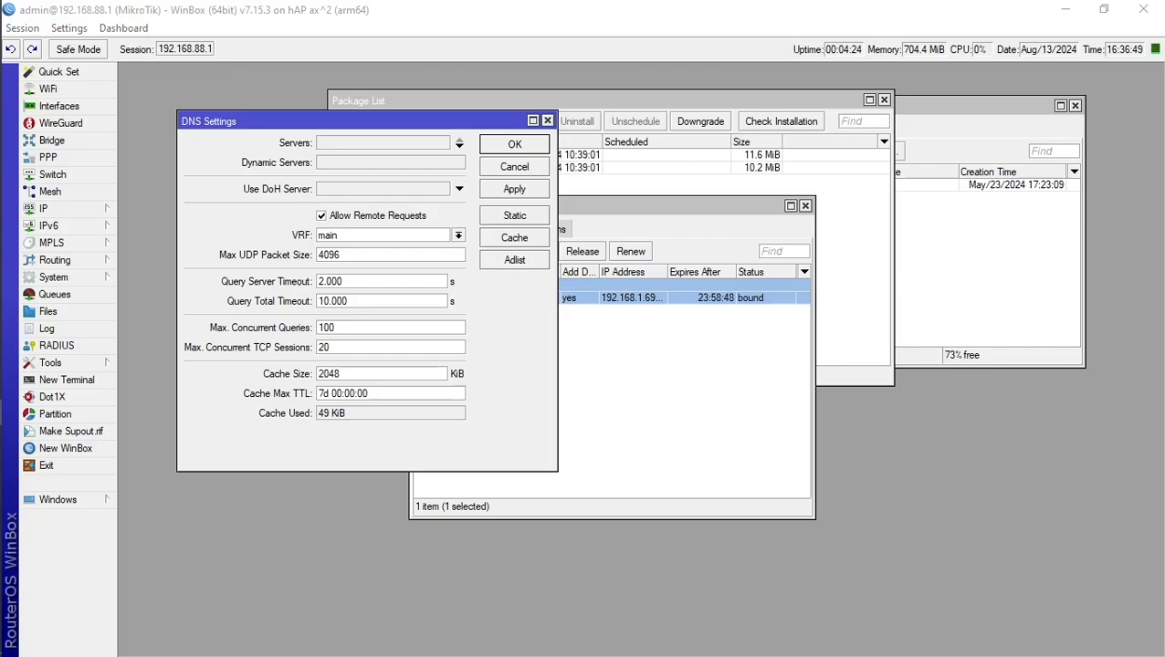
click(346, 143)
text(203.142.82.222)
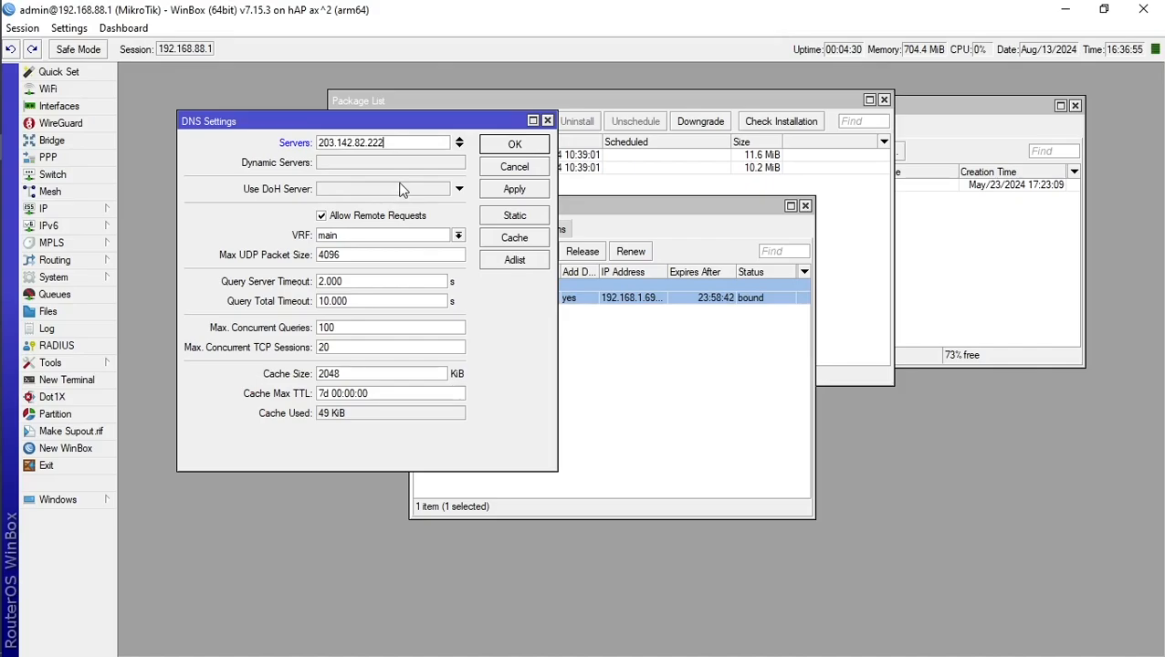
click(516, 144)
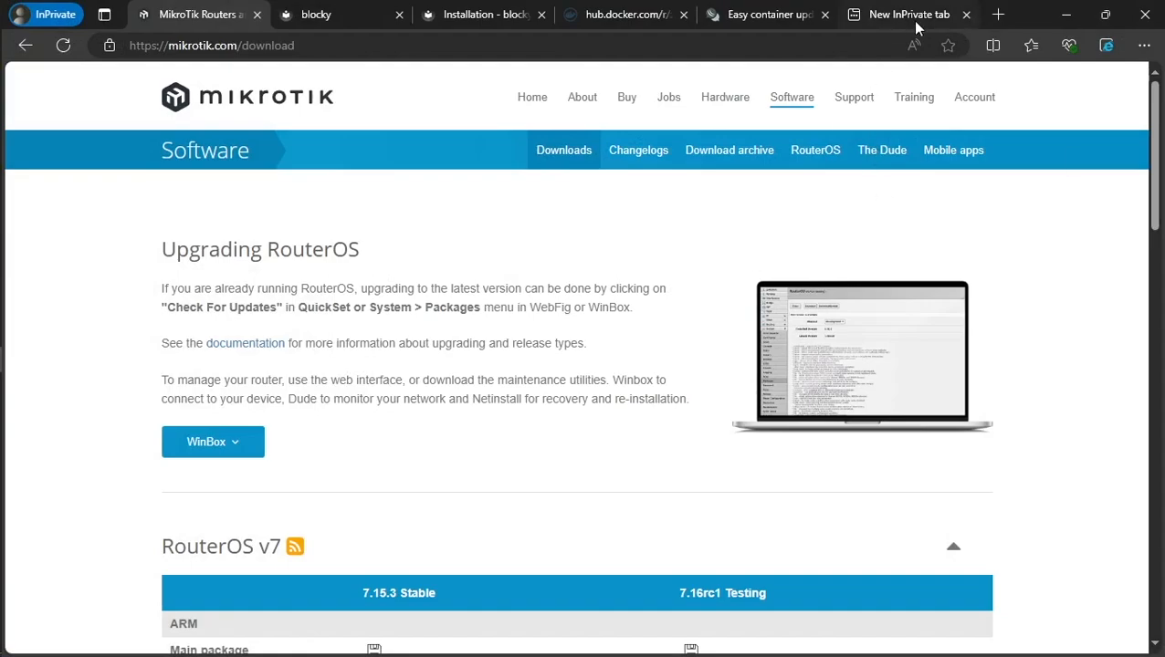
Step: Switch to Microsoft Edge and load reddit.com in the new InPrivate tab
click(917, 28)
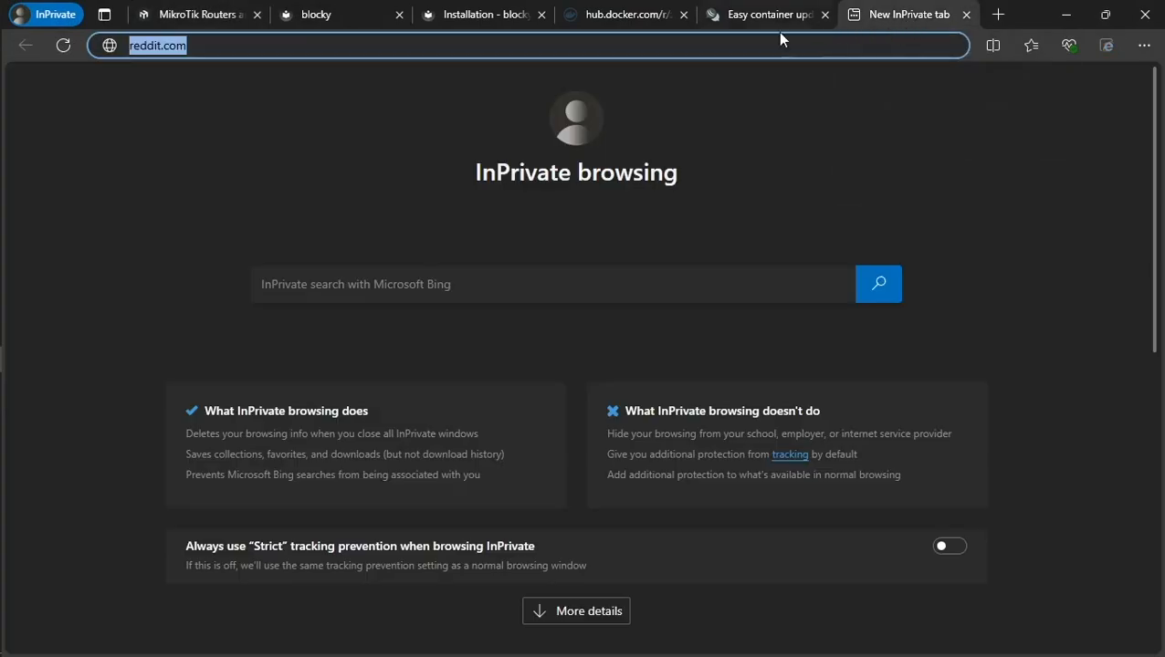
click(752, 44)
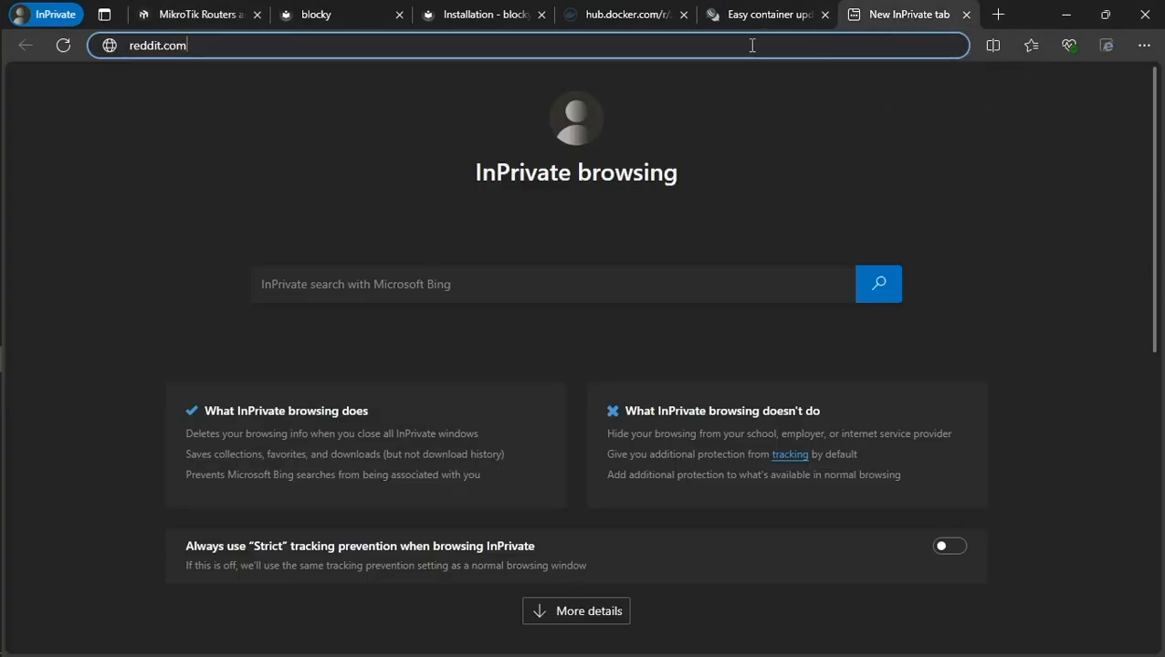
key(Return)
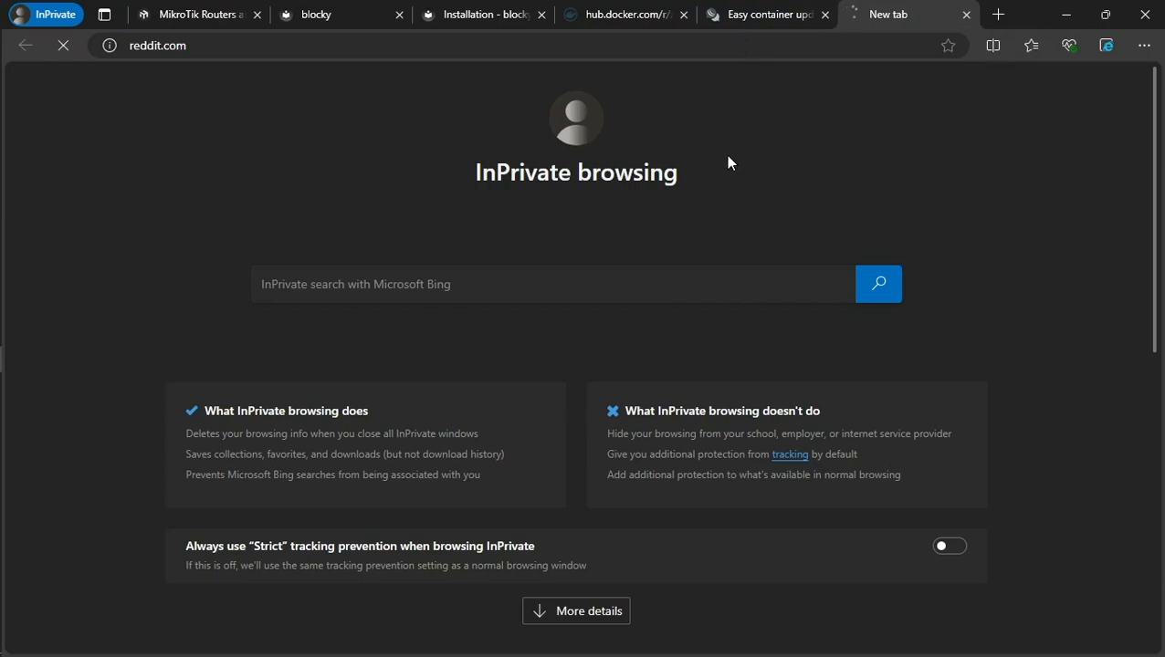
Step: Reload the MikroTik download page to test the connection and check the reddit.com page again
click(193, 16)
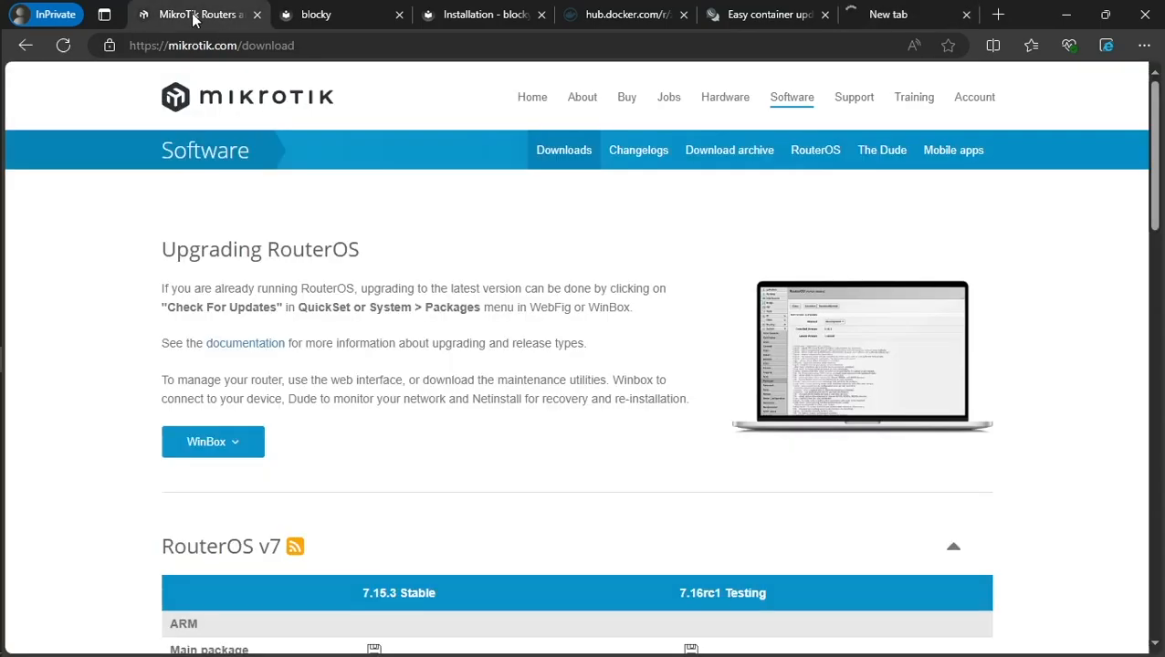
click(66, 47)
scroll(610, 274, down, 3)
scroll(606, 286, up, 3)
click(904, 12)
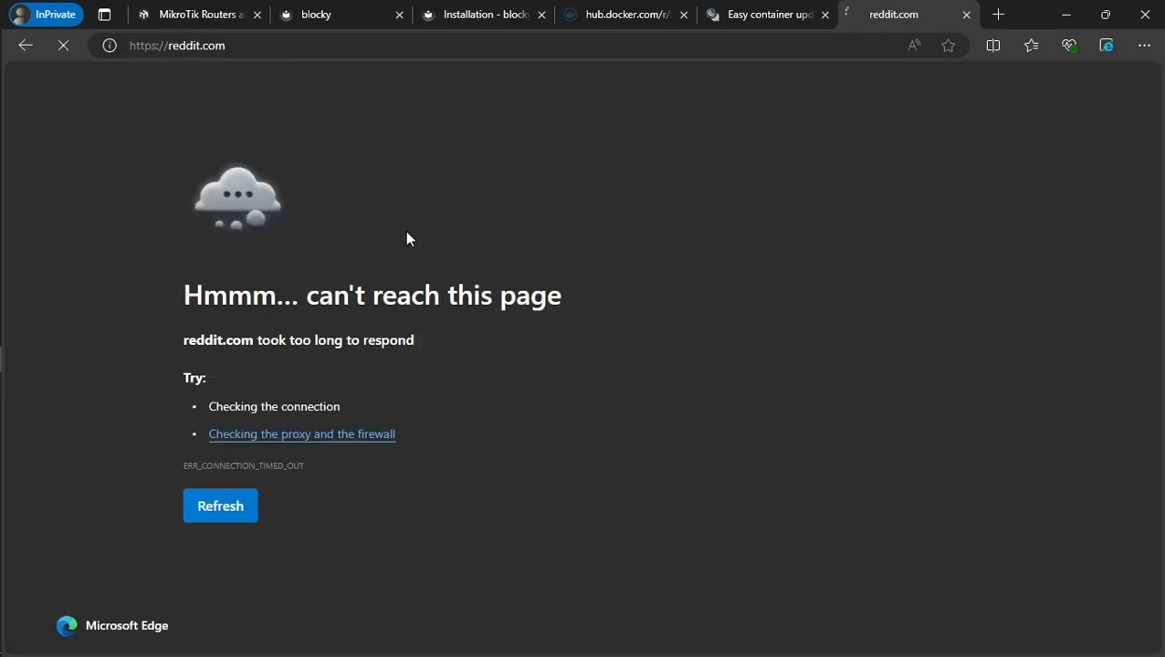
Step: Review the Extra packages entry under ARM64 / AMPERE on the MikroTik download page
click(186, 16)
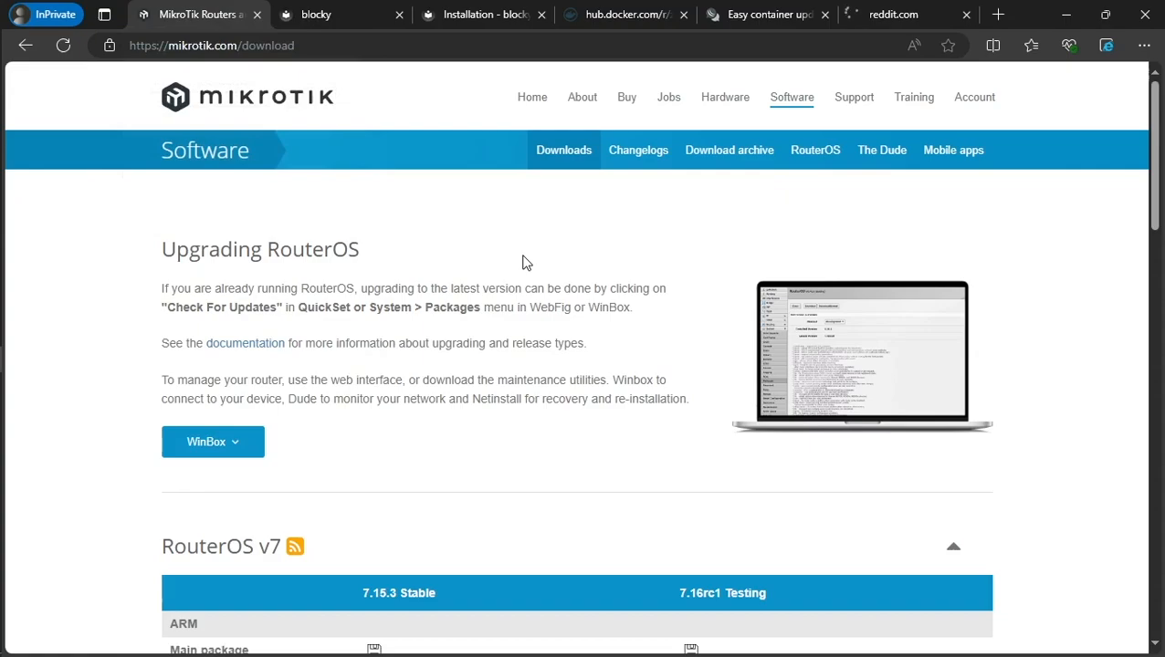
scroll(525, 263, down, 3)
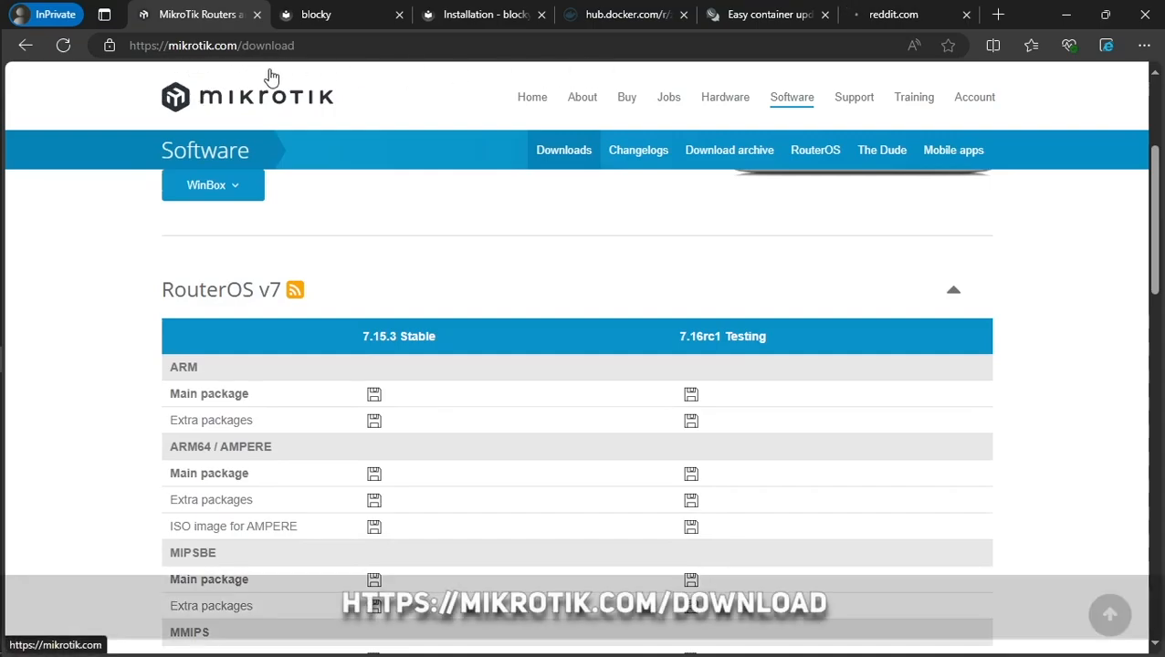
scroll(294, 336, down, 2)
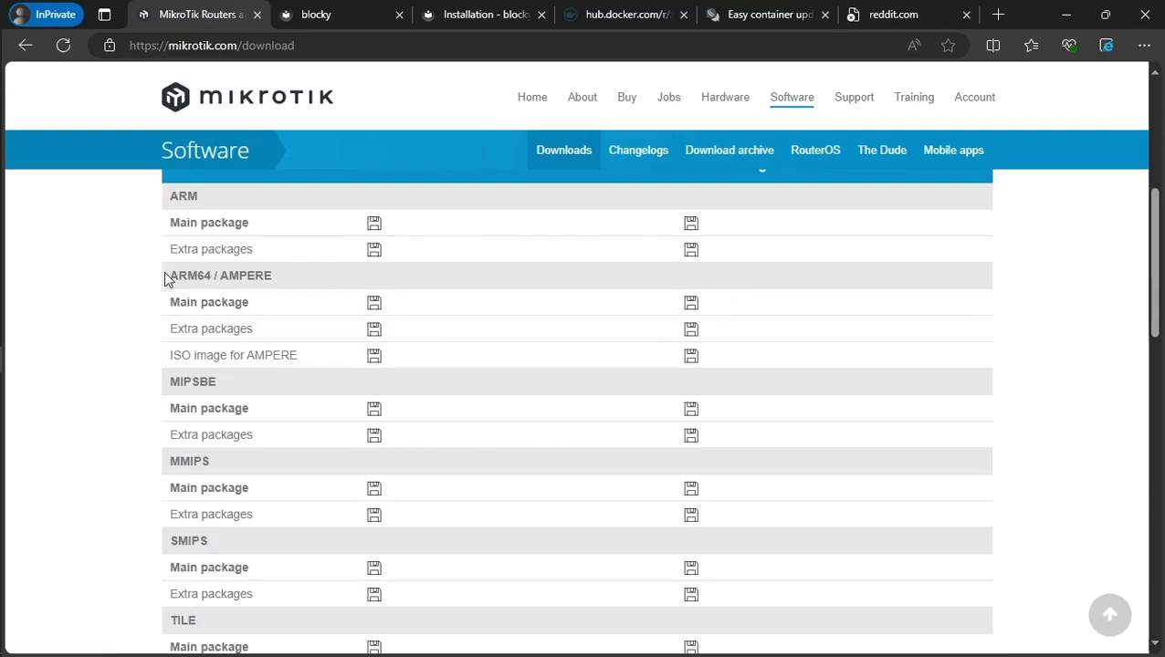
drag(164, 273, 299, 278)
drag(167, 336, 261, 333)
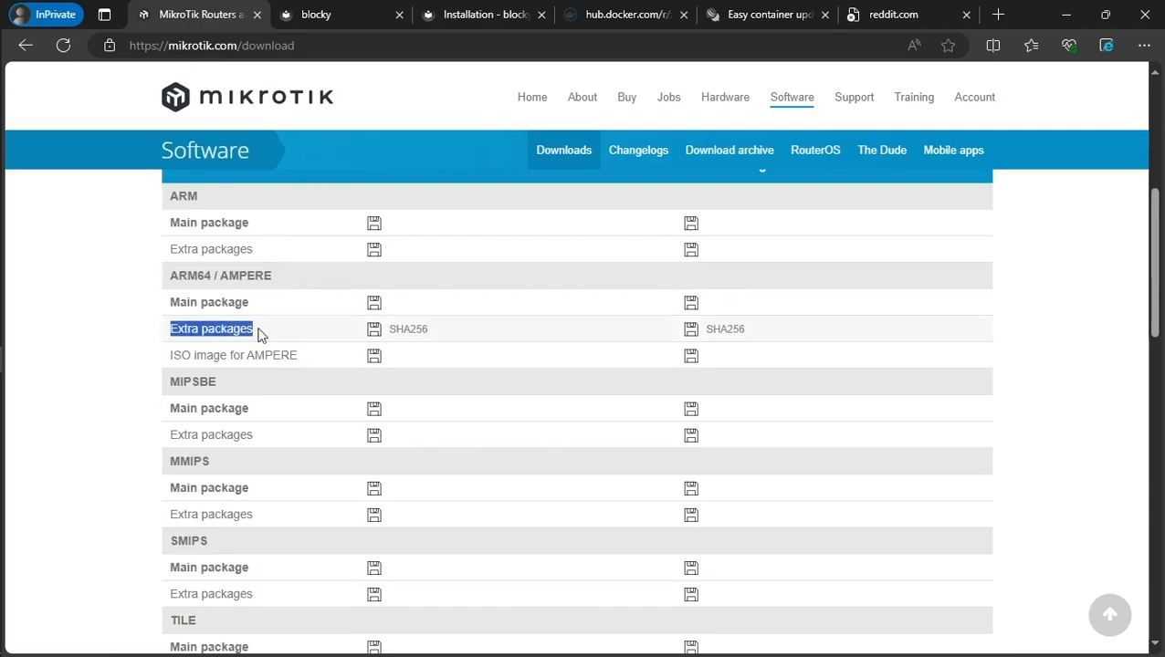
click(350, 335)
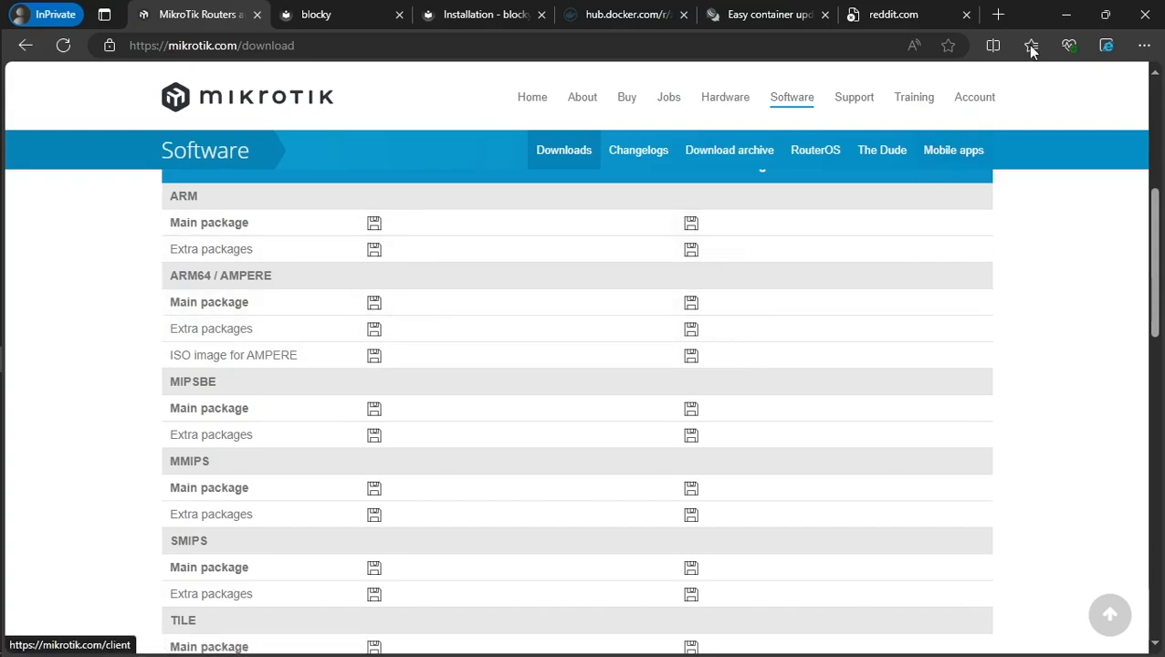
Step: Switch to WinBox, close the DHCP Client window and upload container-7.15.3-arm64.npk from the Extra Package folder to the router's files
click(1065, 14)
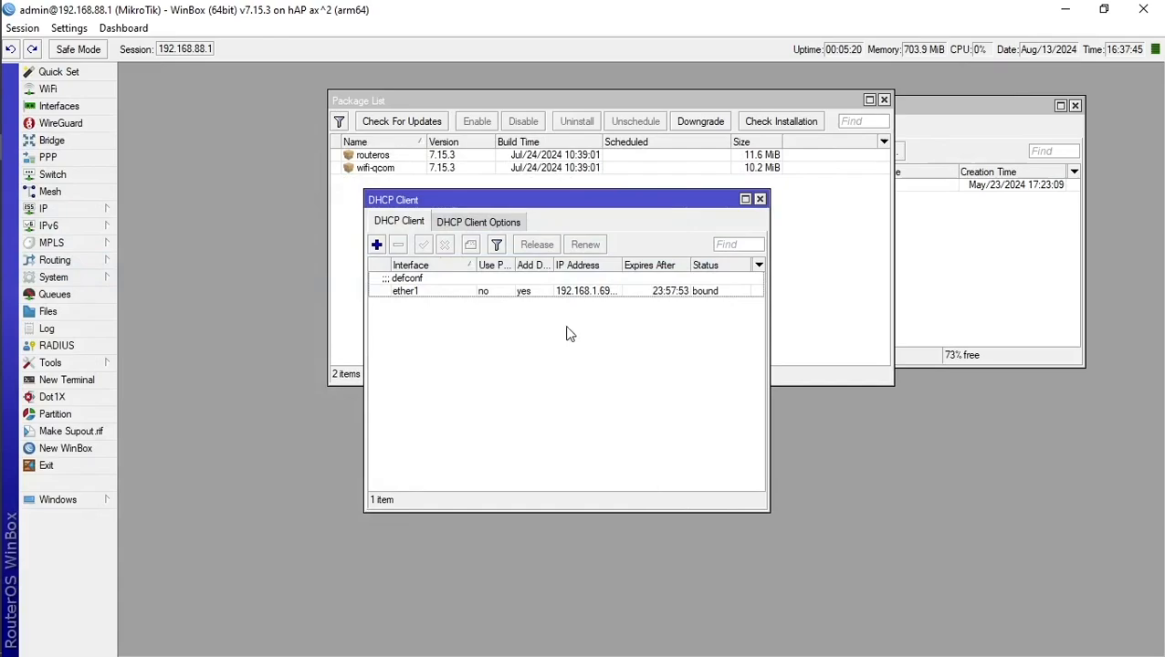
click(760, 200)
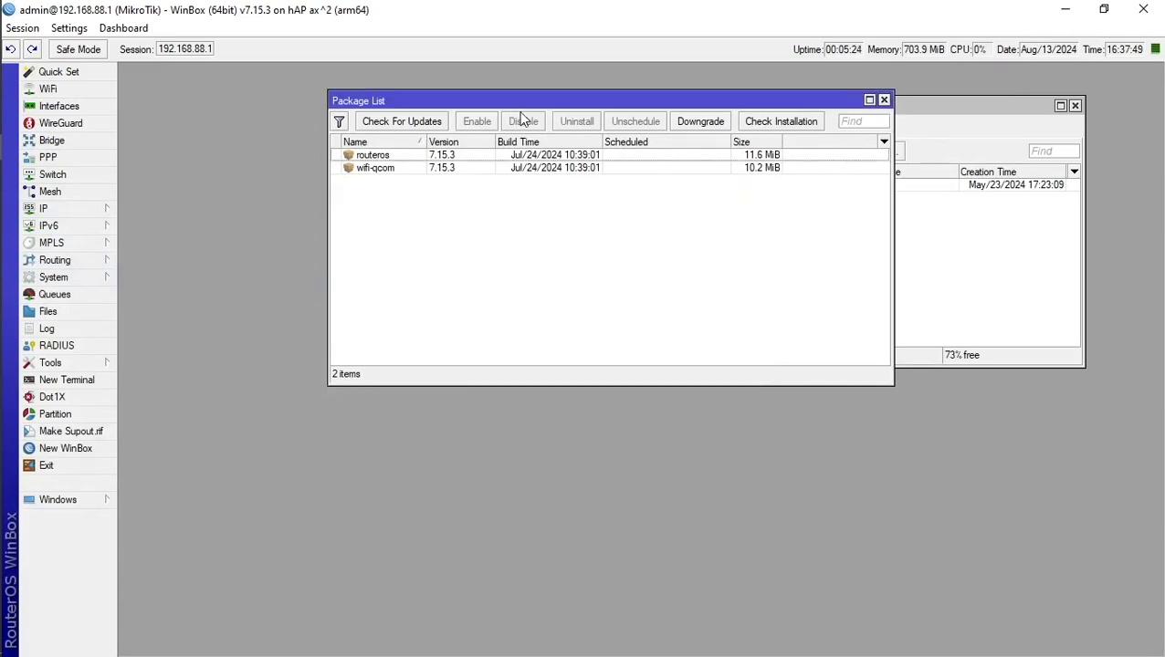
drag(527, 101, 342, 139)
click(793, 264)
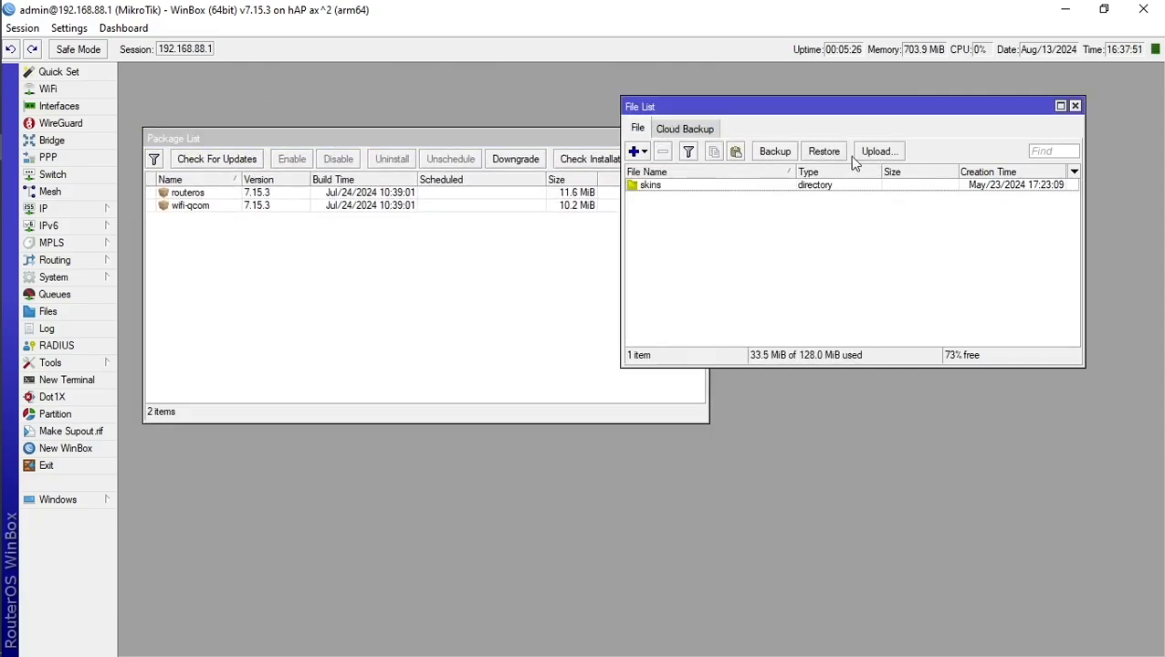
click(876, 152)
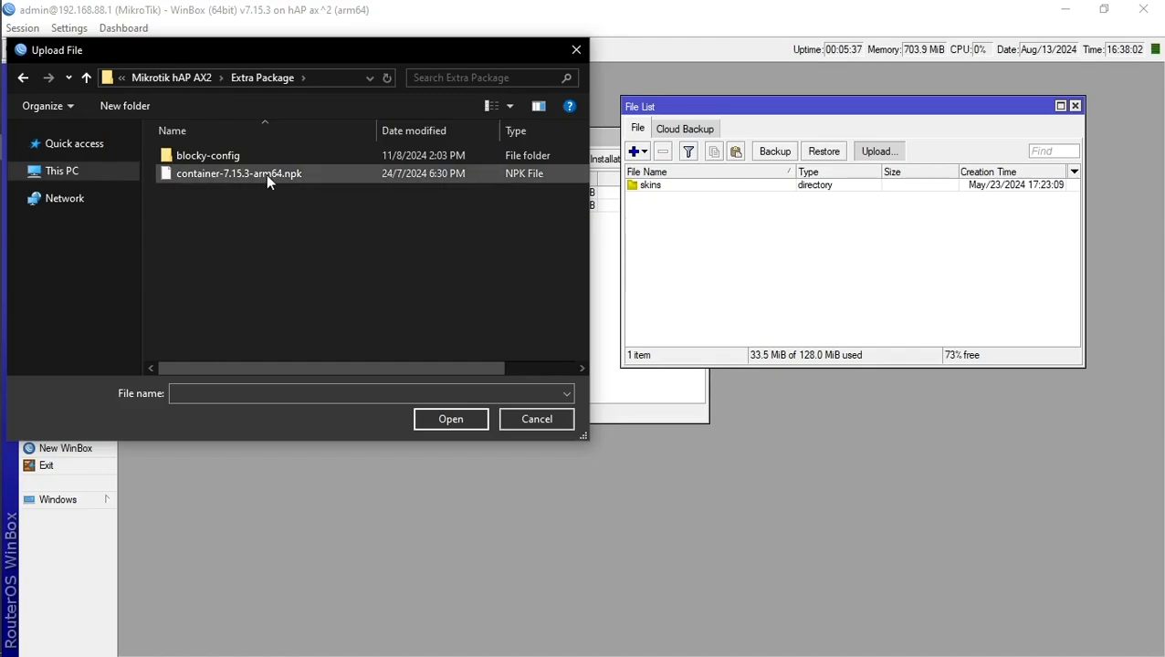
double_click(280, 174)
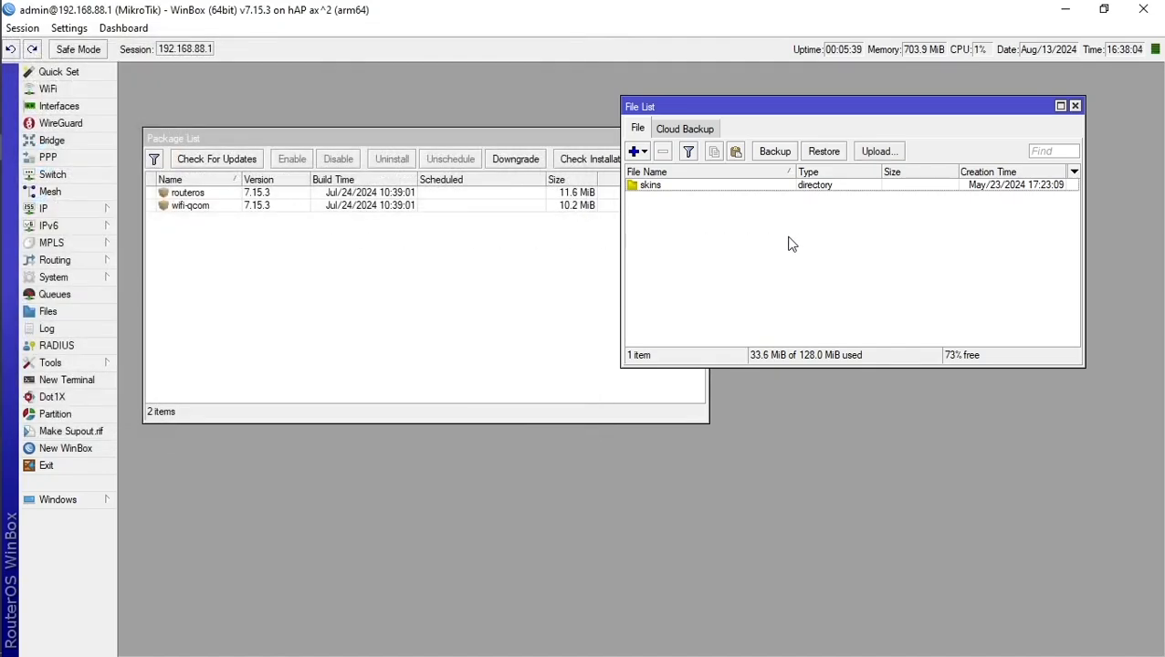
click(706, 189)
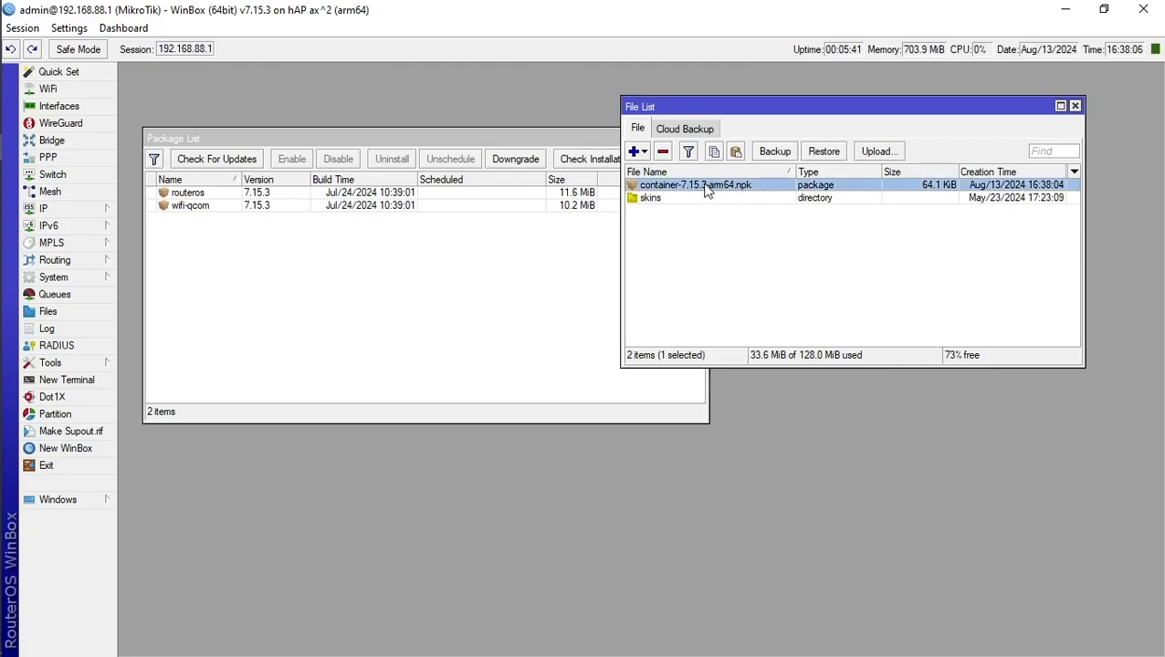
Step: Reboot the router to install the uploaded container package
click(473, 266)
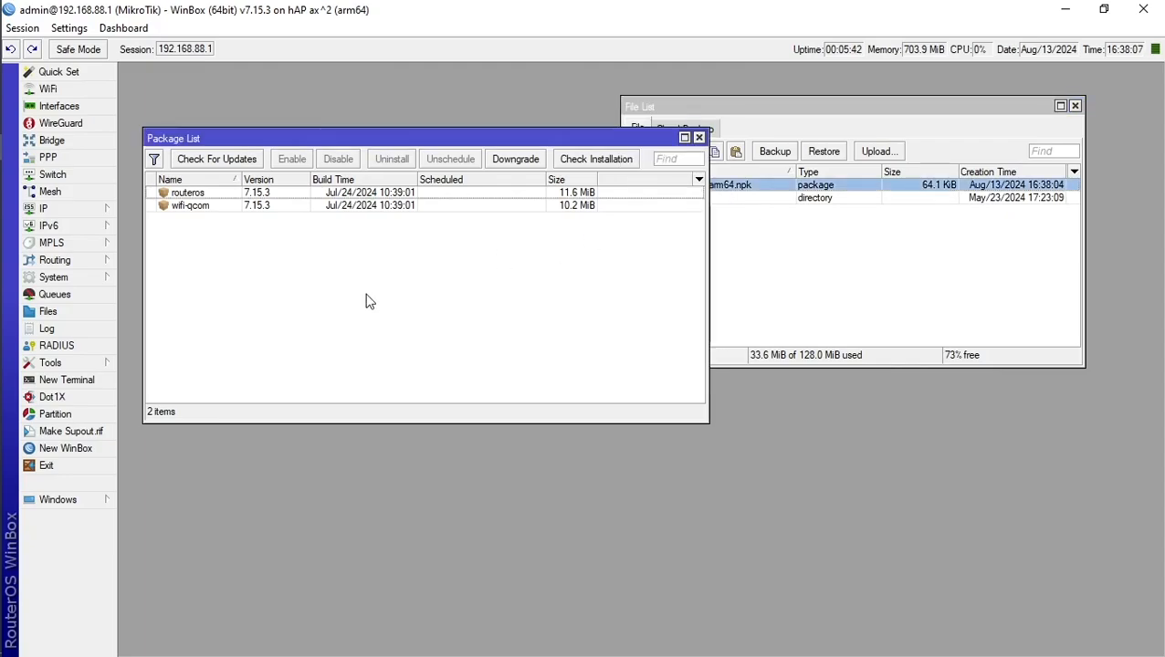
click(87, 277)
click(183, 490)
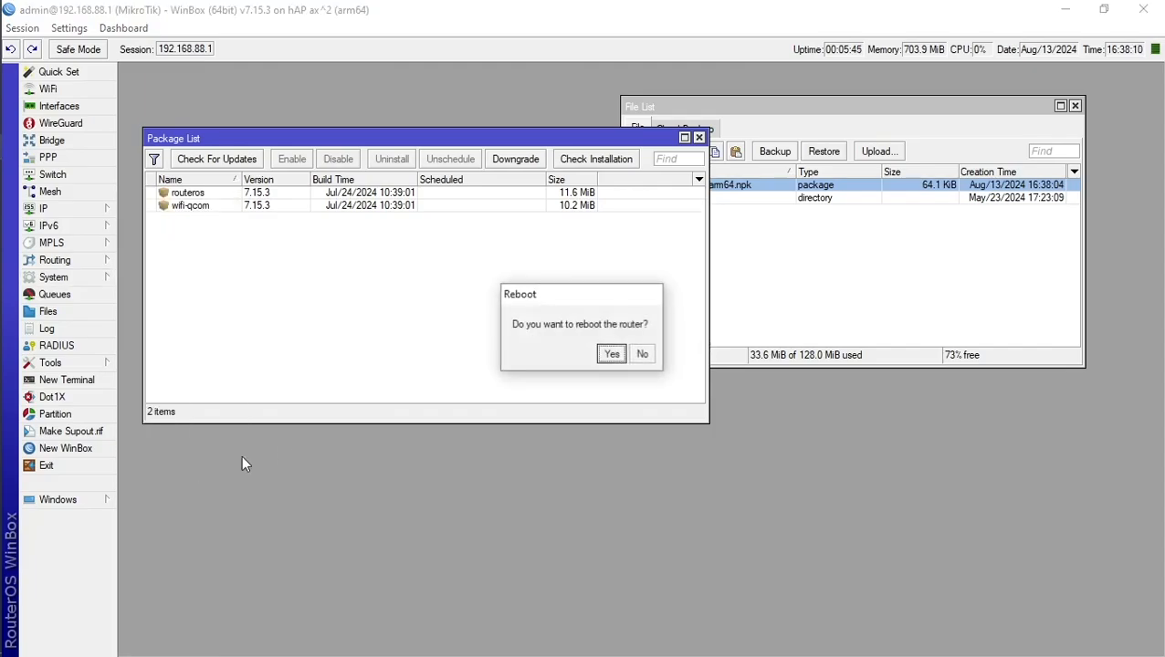
click(610, 353)
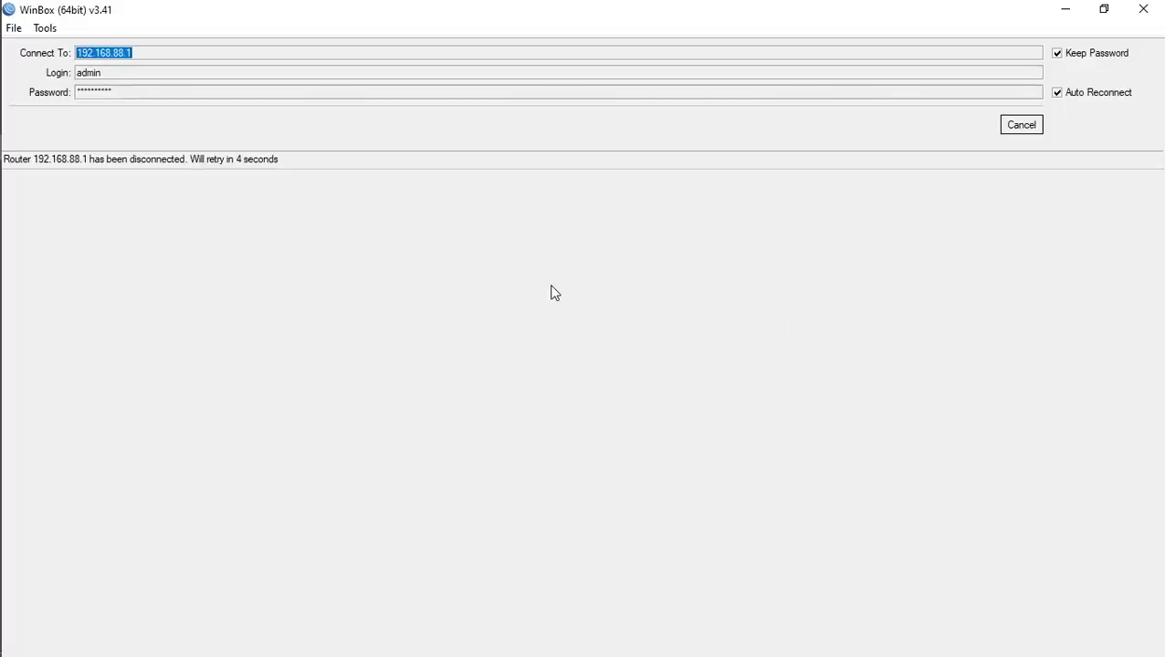
Step: Cancel the automatic reconnection, enter the account password and connect to the router at 192.168.88.1 as admin
click(1022, 128)
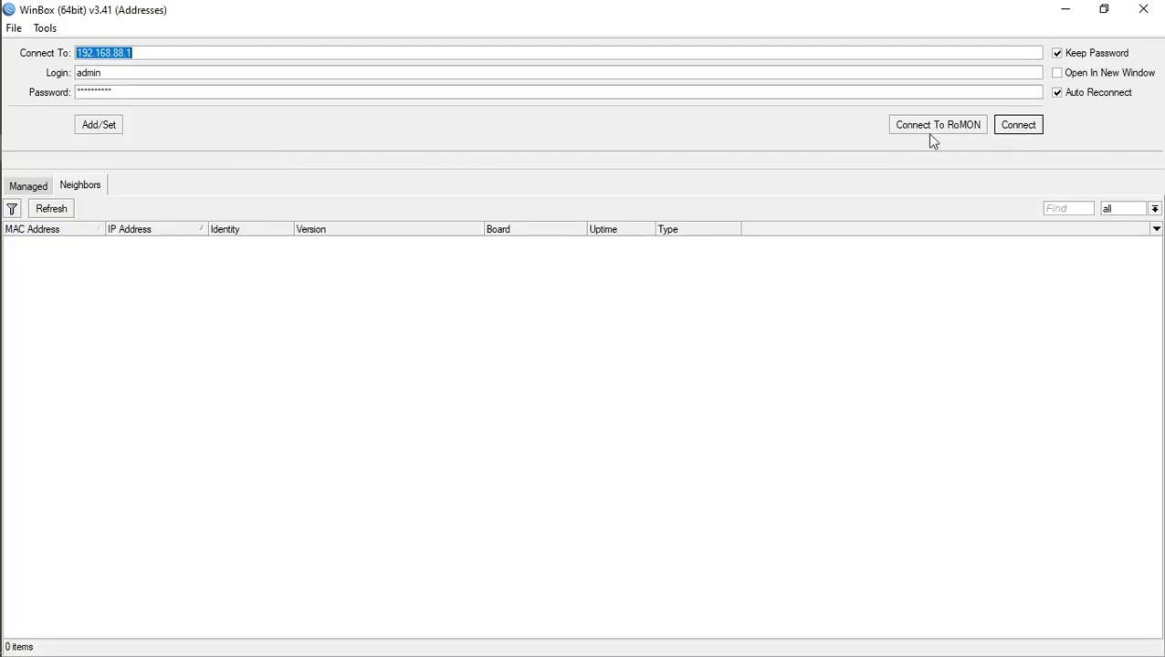
drag(224, 89, 50, 103)
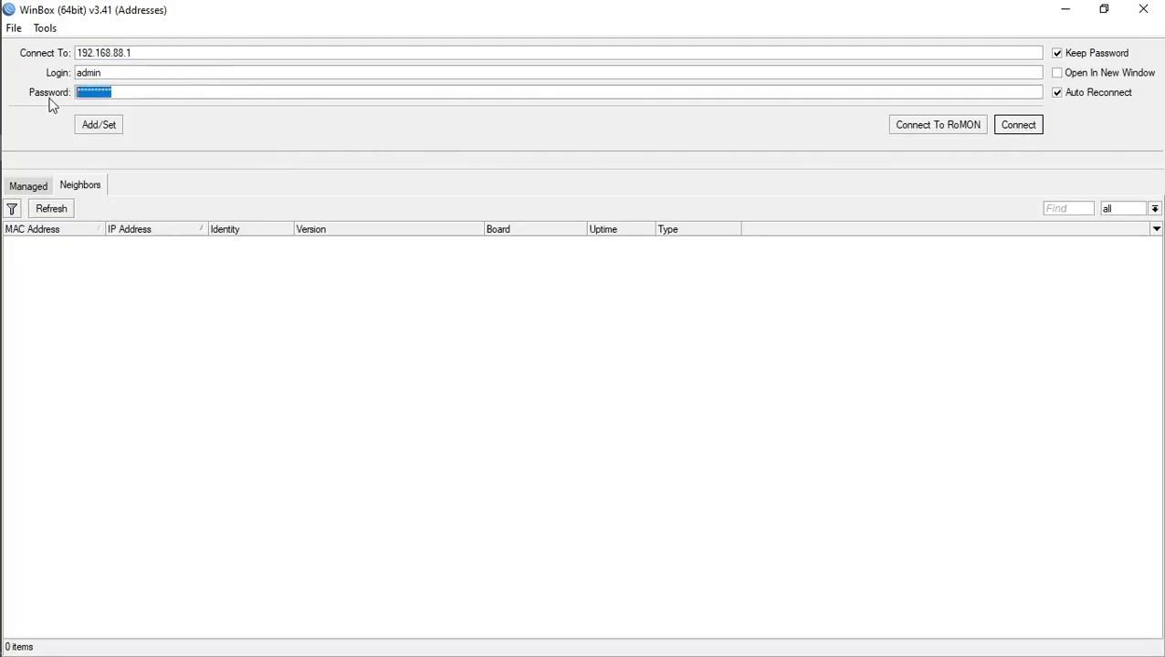
text(*)
click(71, 210)
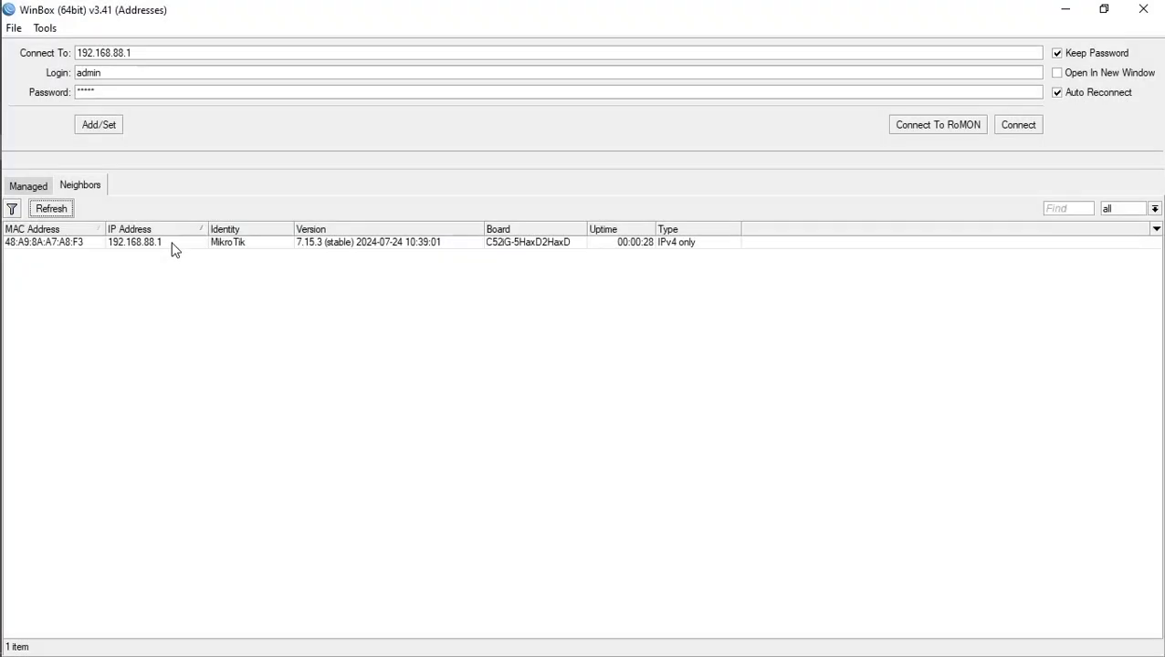
click(174, 243)
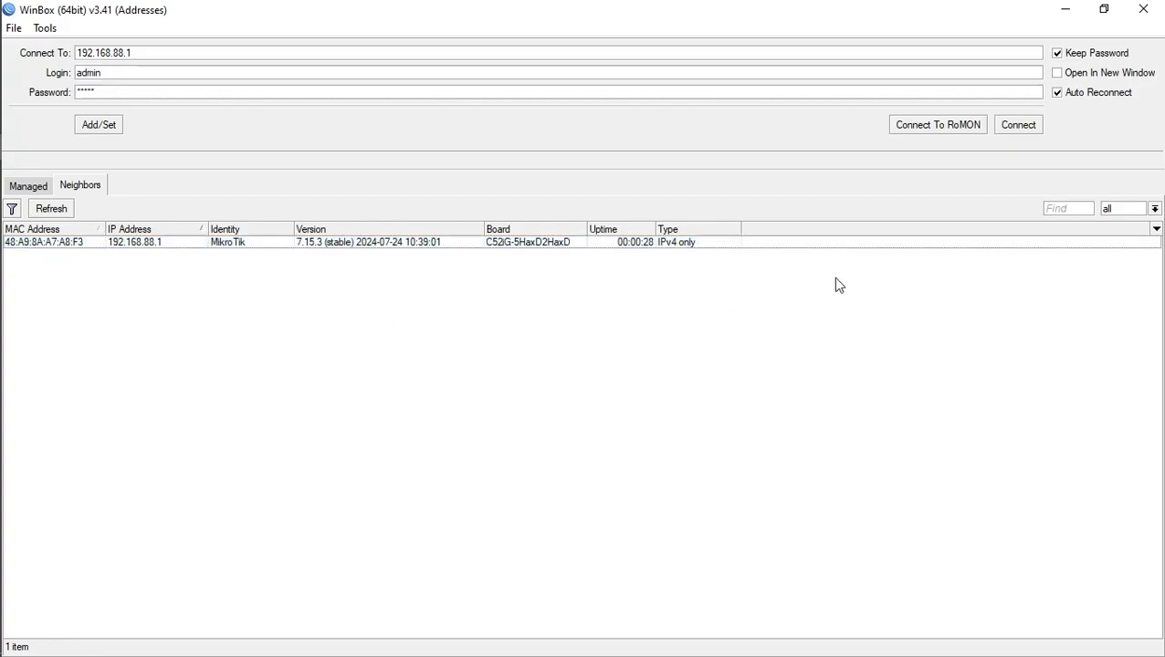
click(1025, 127)
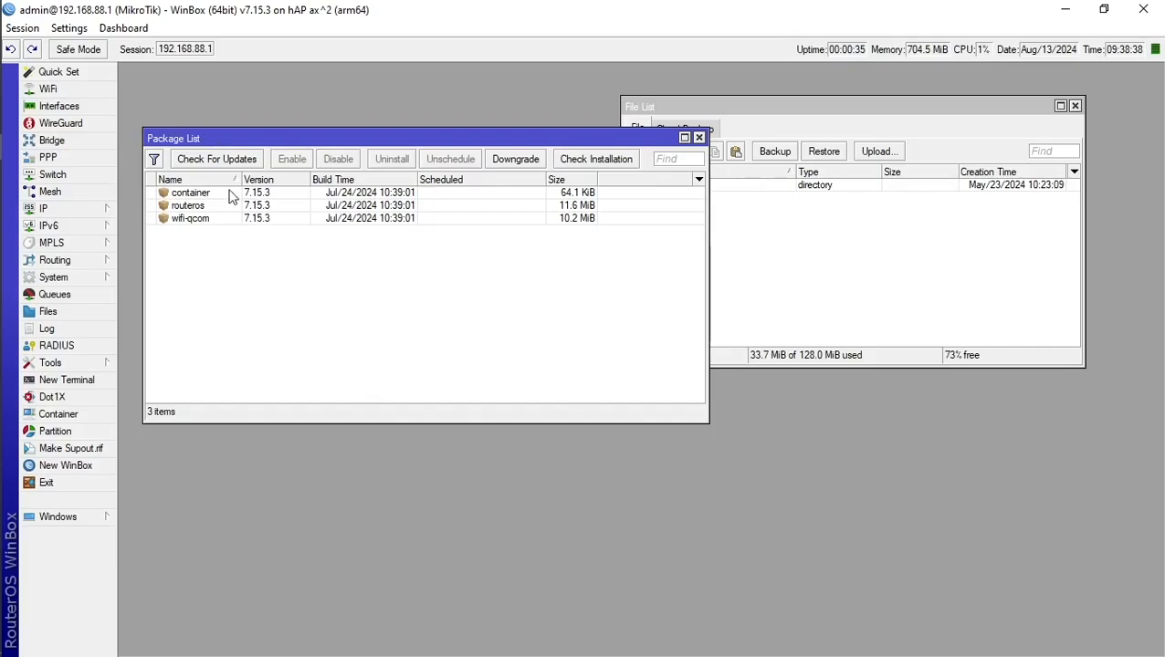
Step: Check the container package in the Package List, then open the Container window and close the Package List
click(195, 195)
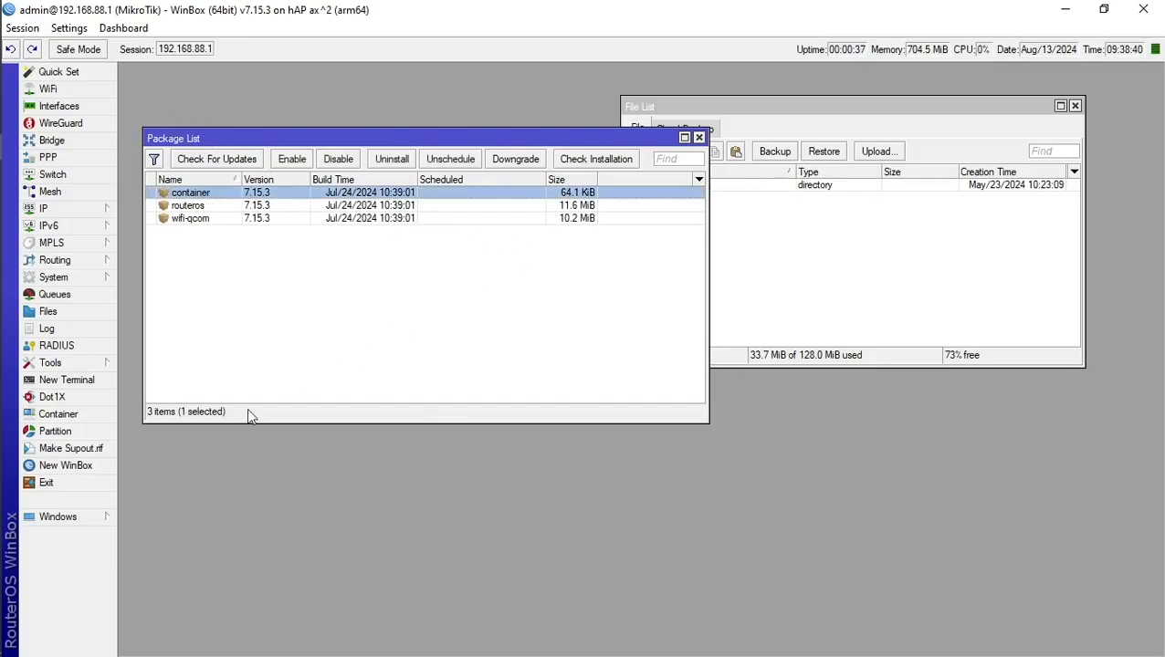
click(91, 416)
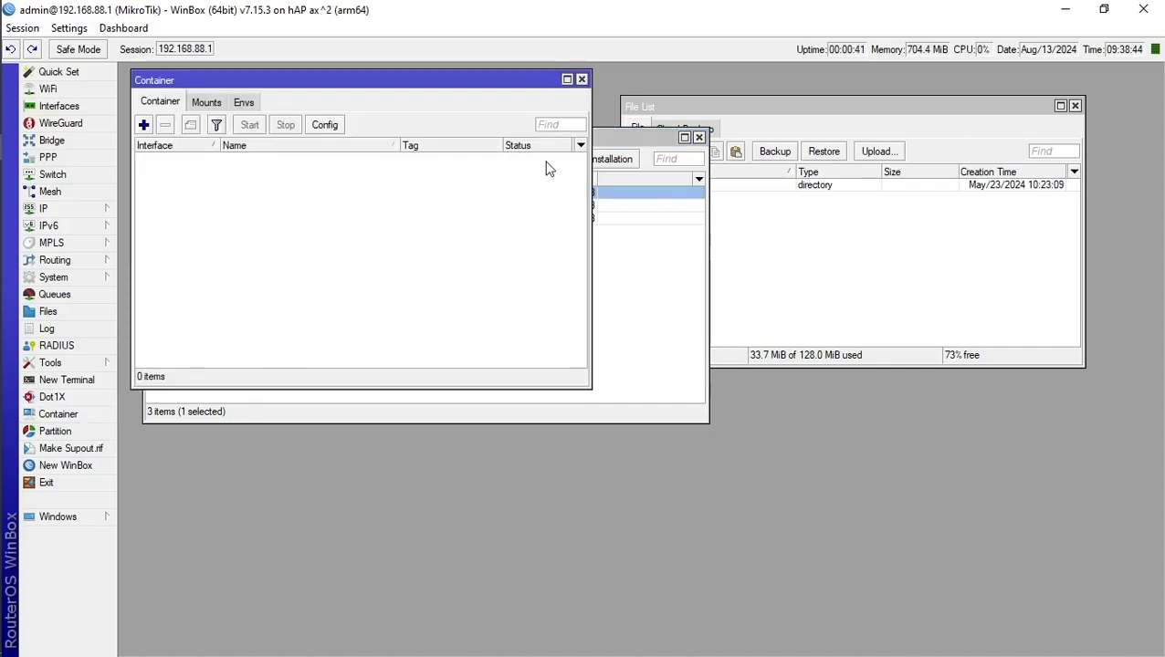
click(619, 258)
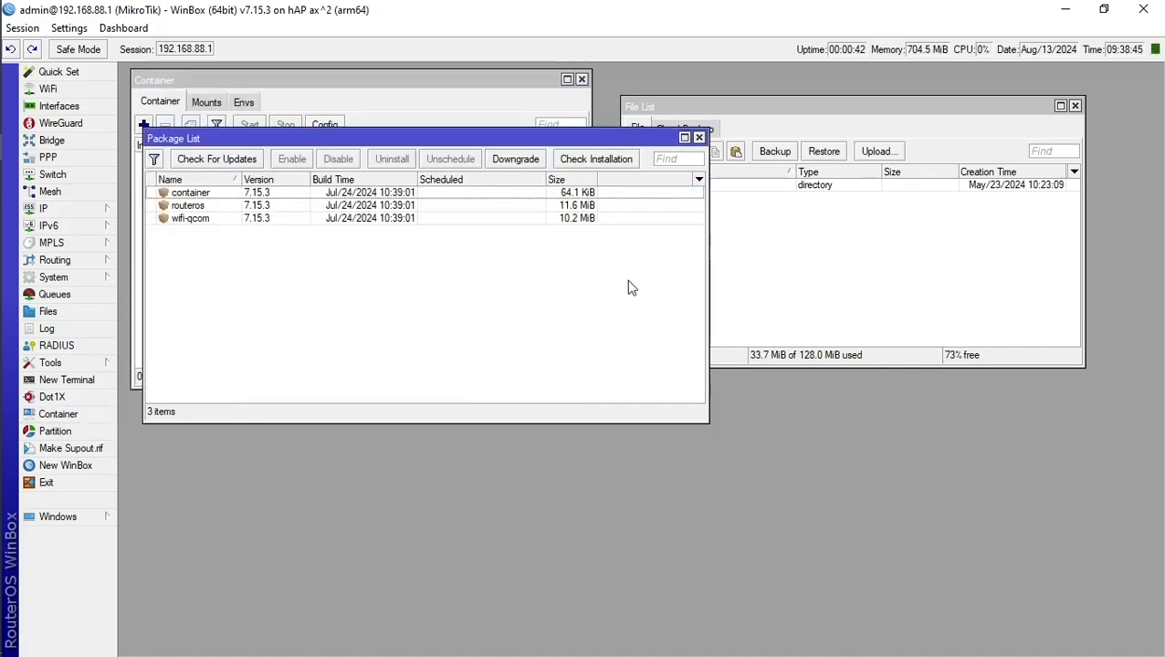
click(699, 137)
click(708, 266)
click(484, 263)
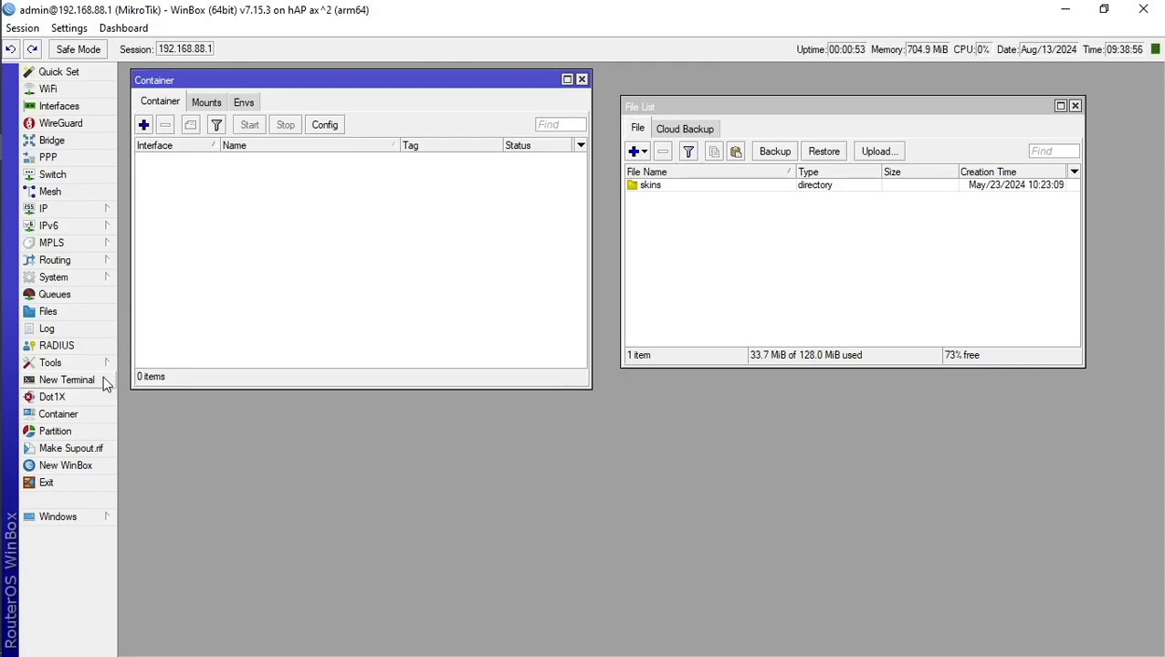
Step: Open a new terminal, decline viewing the software license and move the terminal clear of the Container window
click(69, 380)
text(n)
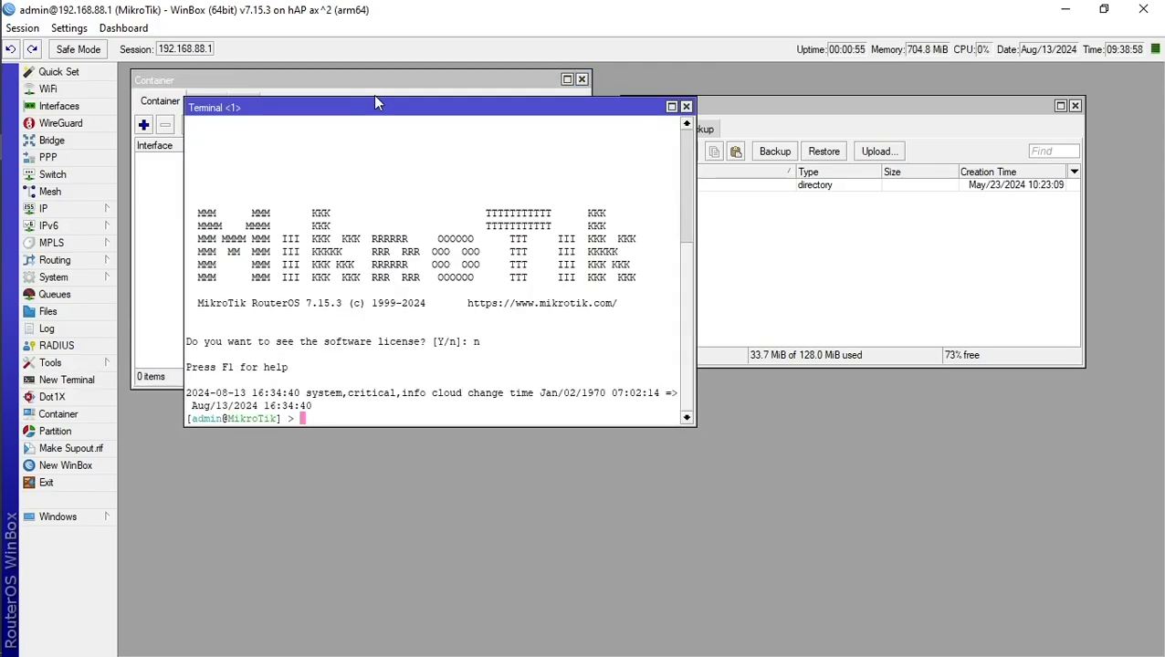
drag(382, 110, 620, 239)
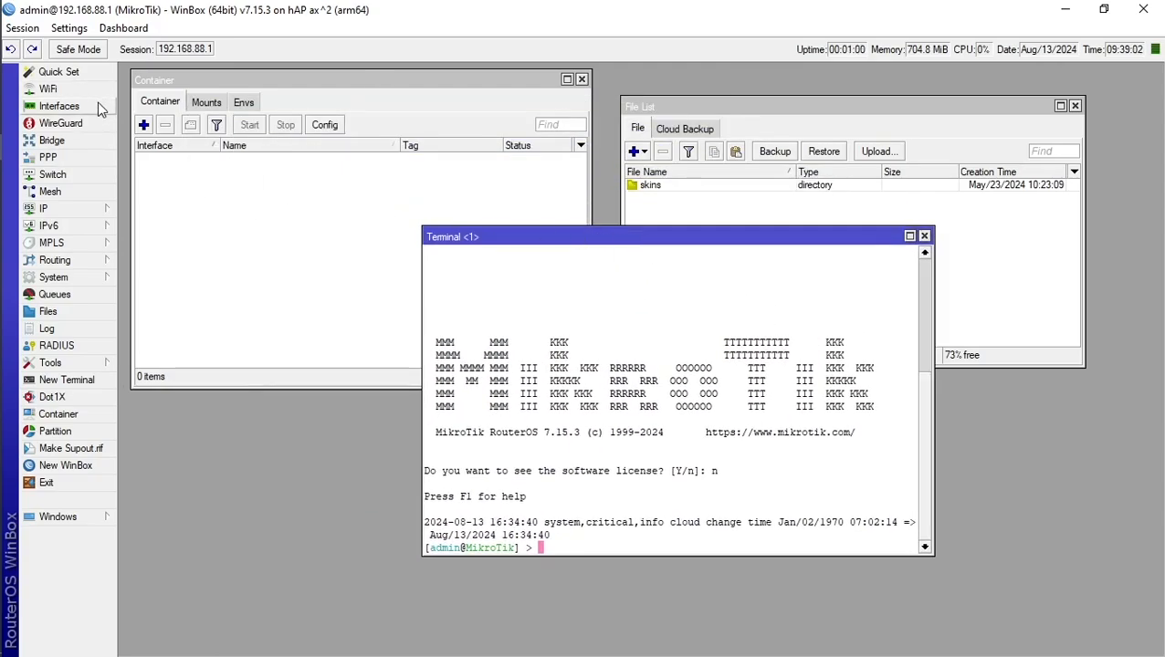
Step: Create a VETH interface named veth1 with address 10.0.0.2/24 and gateway 10.0.0.1
click(98, 104)
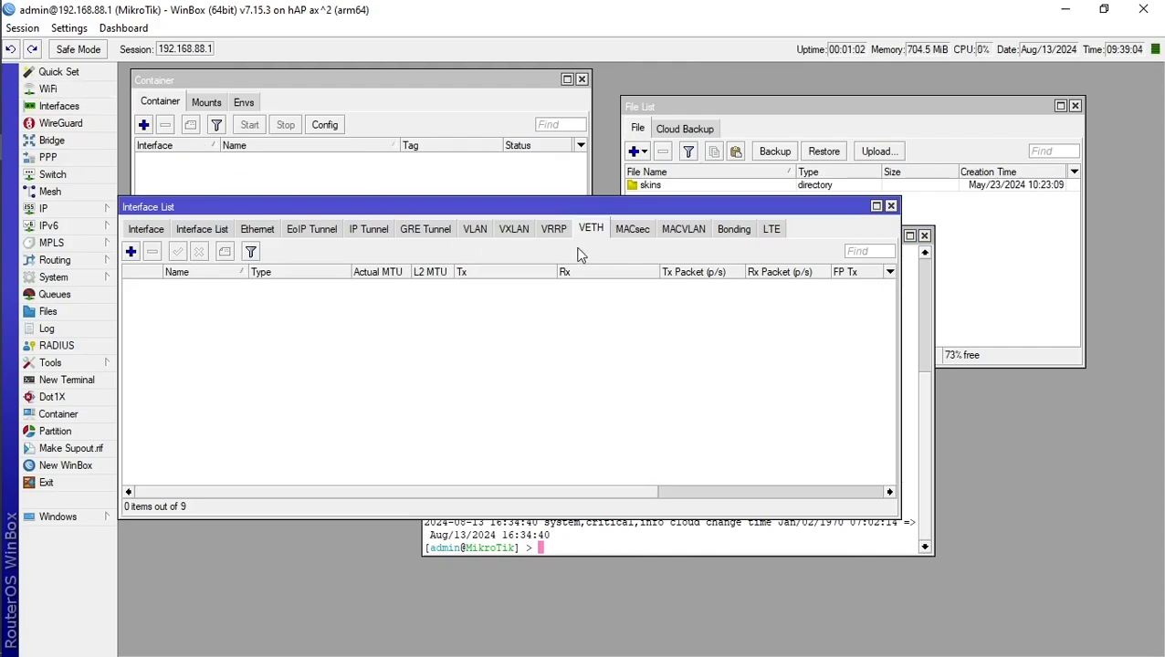
click(132, 253)
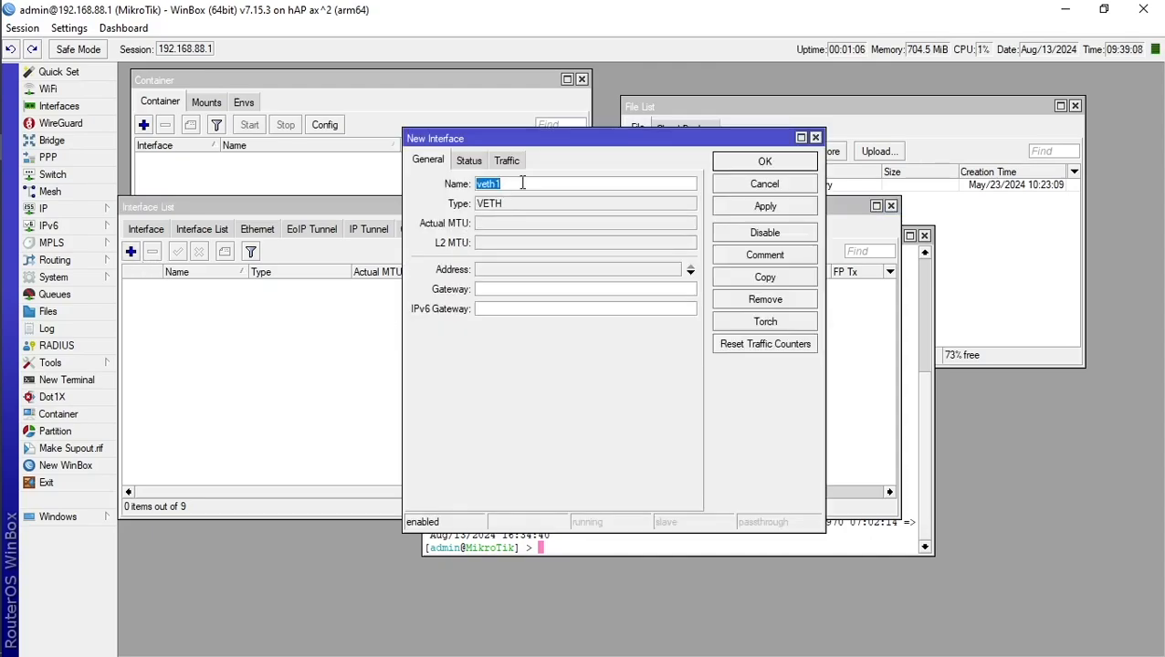
click(530, 268)
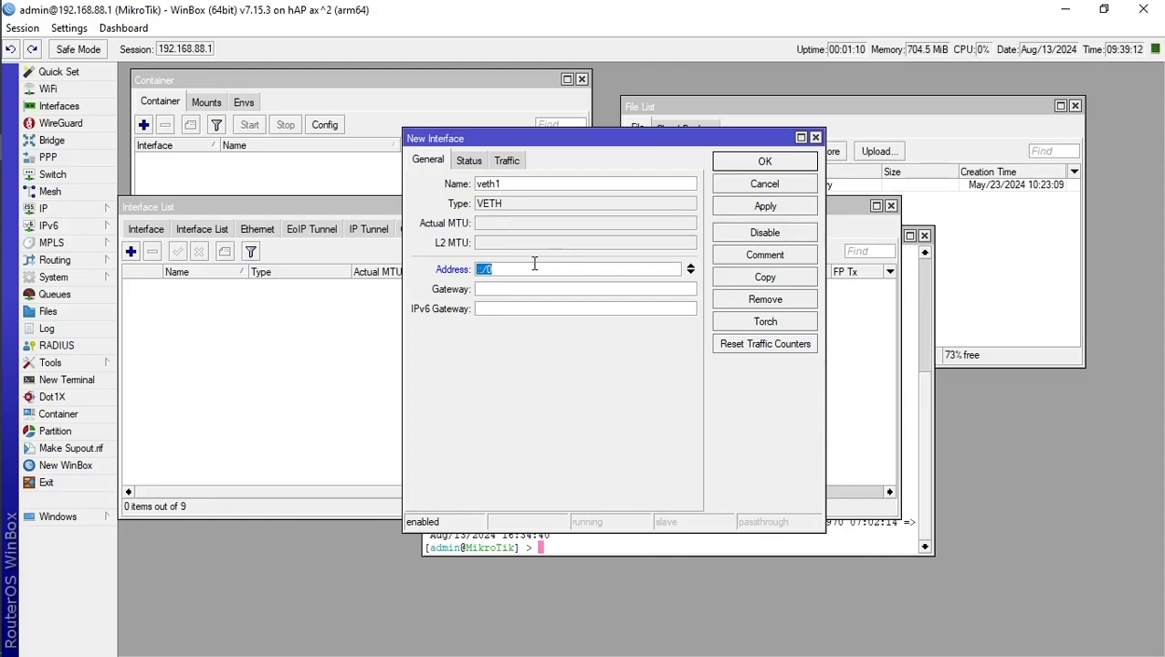
text(10.0.0.2)
click(534, 290)
text(1)
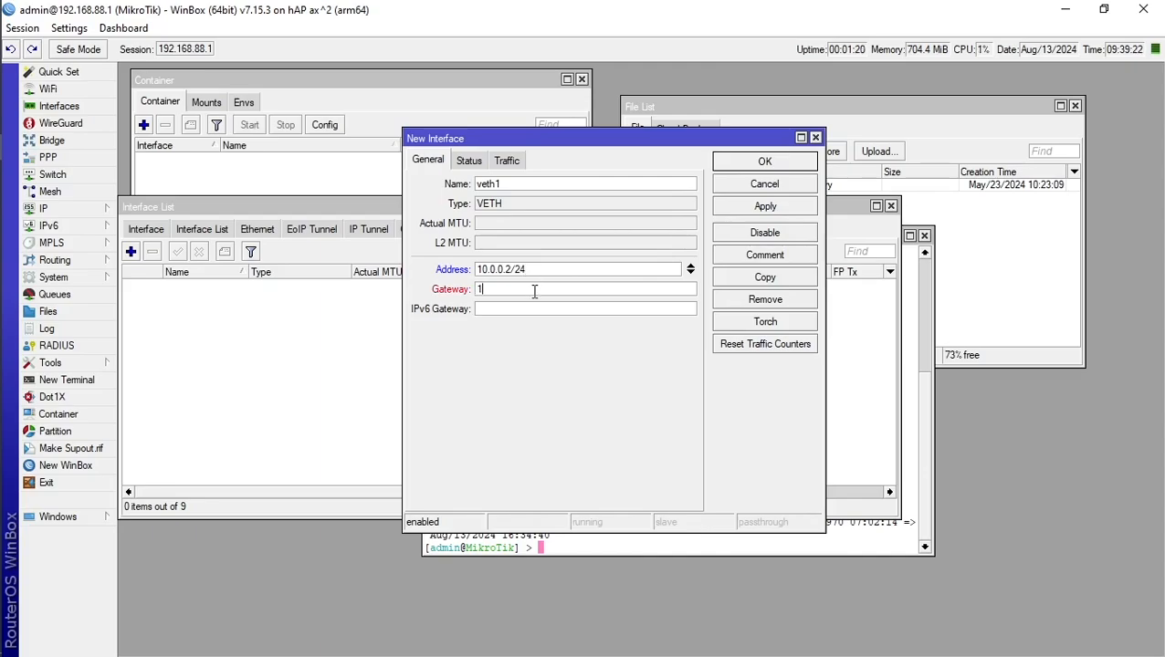
text(0.0.0.1)
click(760, 162)
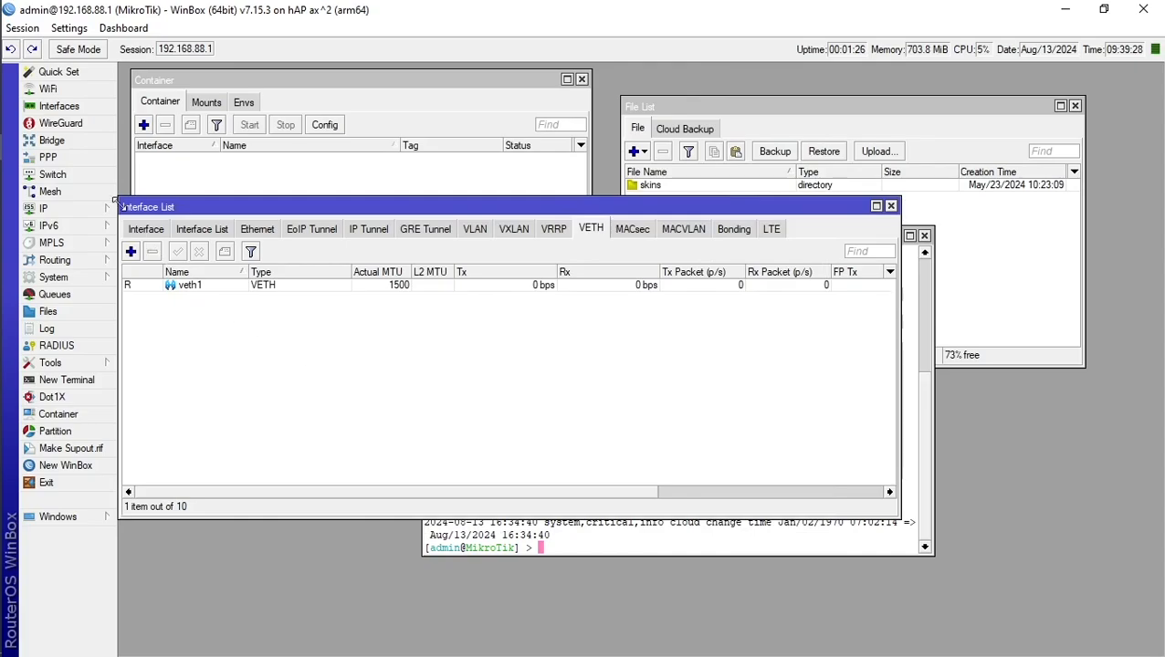
Step: Create a new bridge interface named containers
click(77, 144)
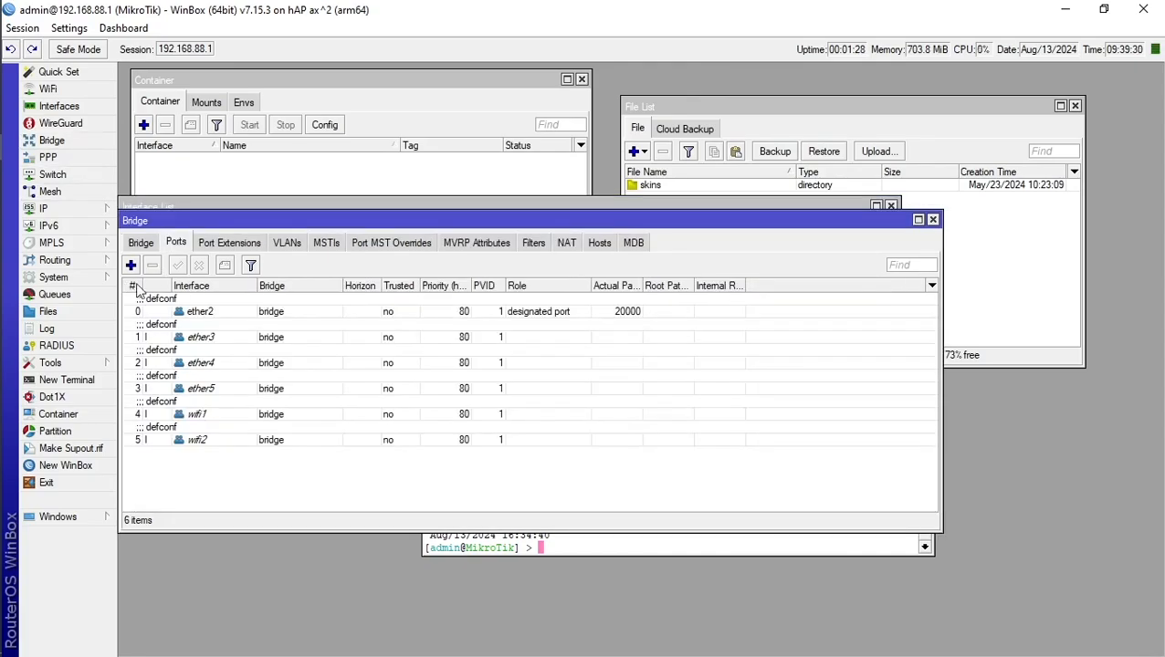
click(144, 244)
click(131, 265)
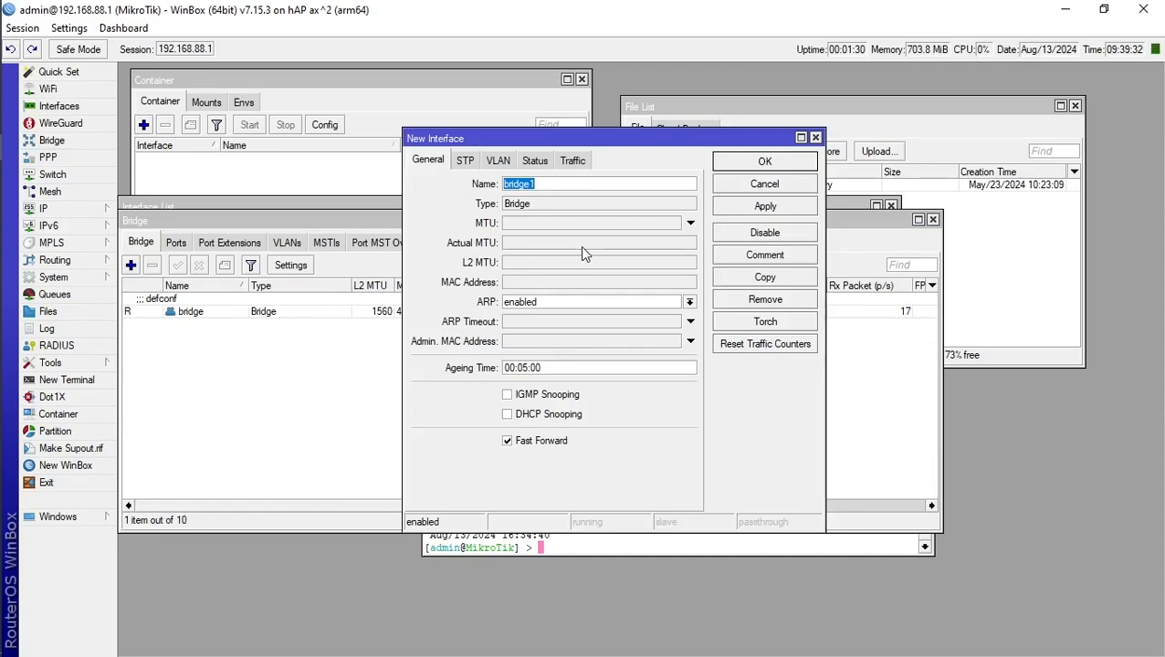
text(containers)
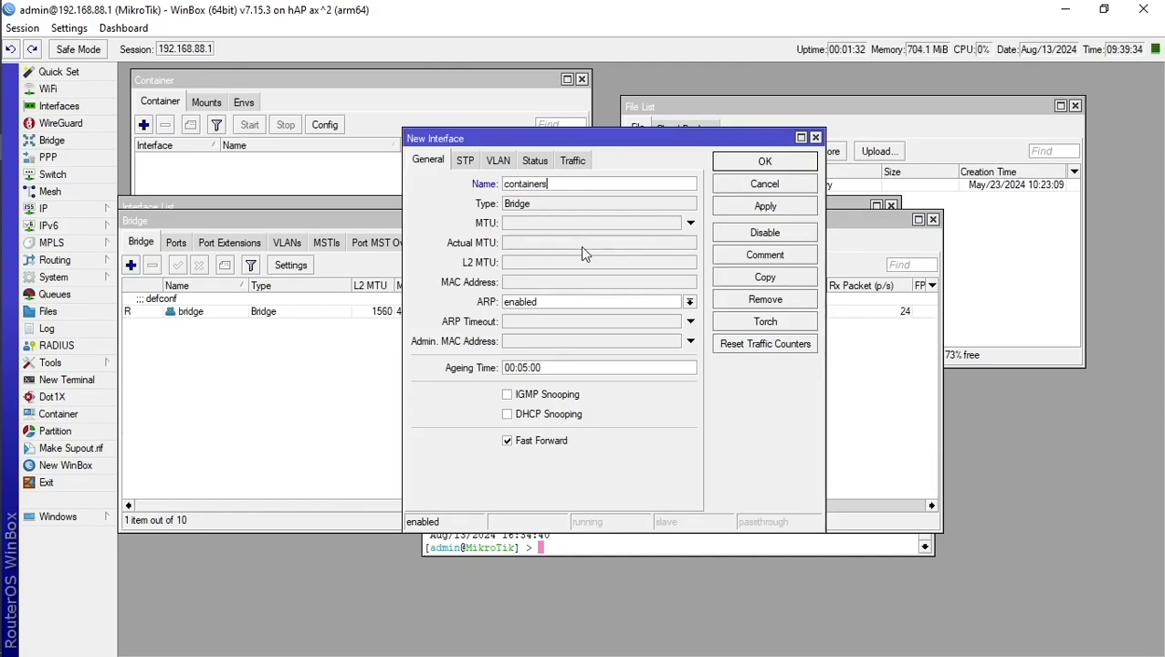
click(764, 161)
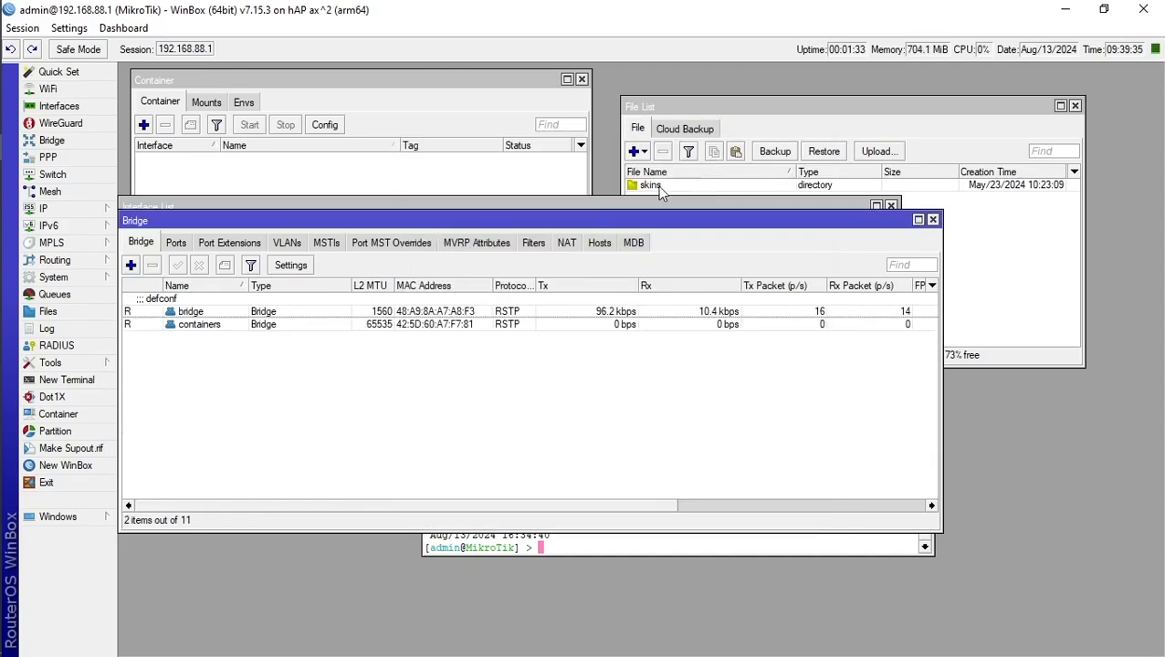
Step: Add veth1 as a port of the containers bridge, and close the Bridge and Interface List windows
click(176, 244)
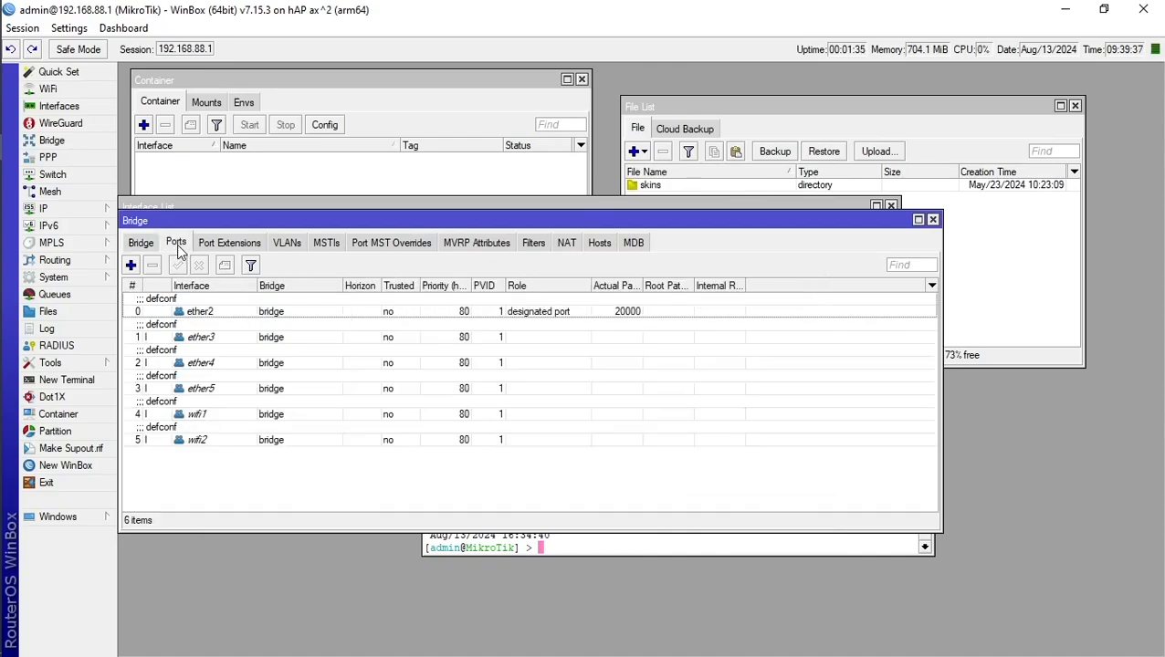
click(130, 265)
click(562, 262)
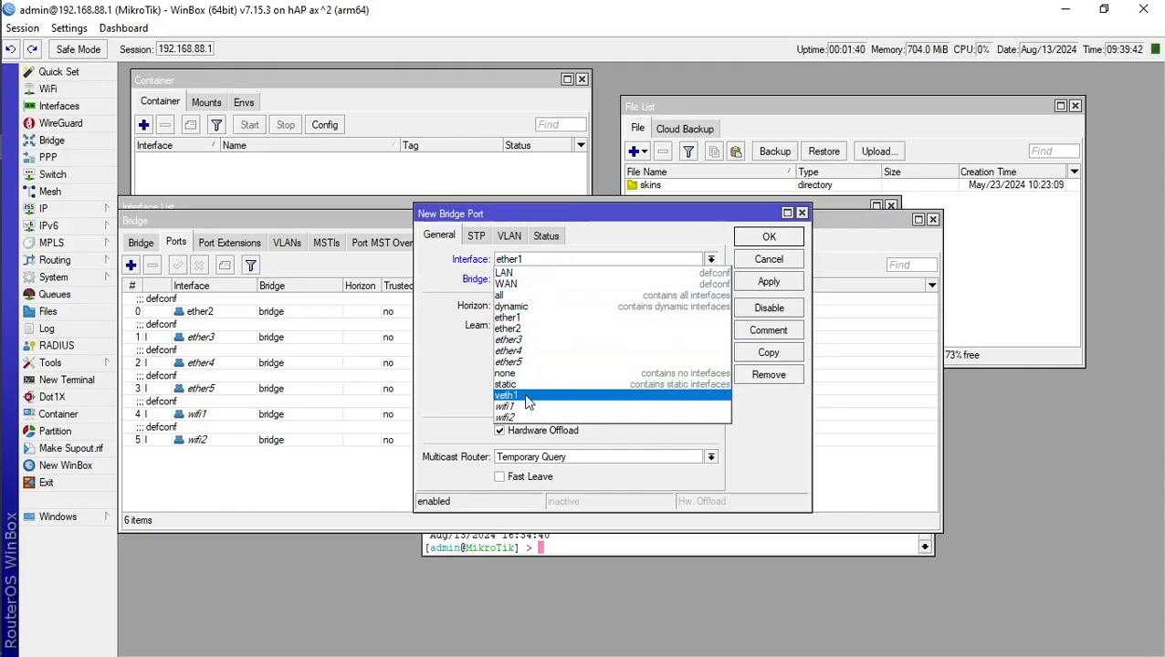
click(528, 397)
click(554, 280)
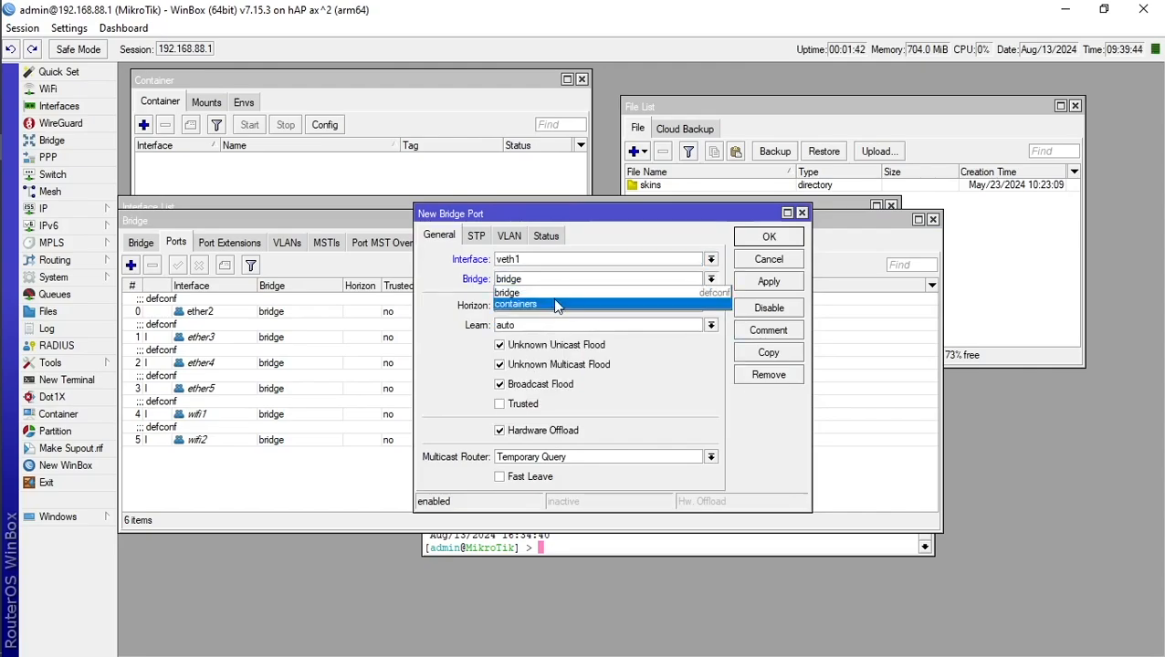
click(552, 299)
click(769, 237)
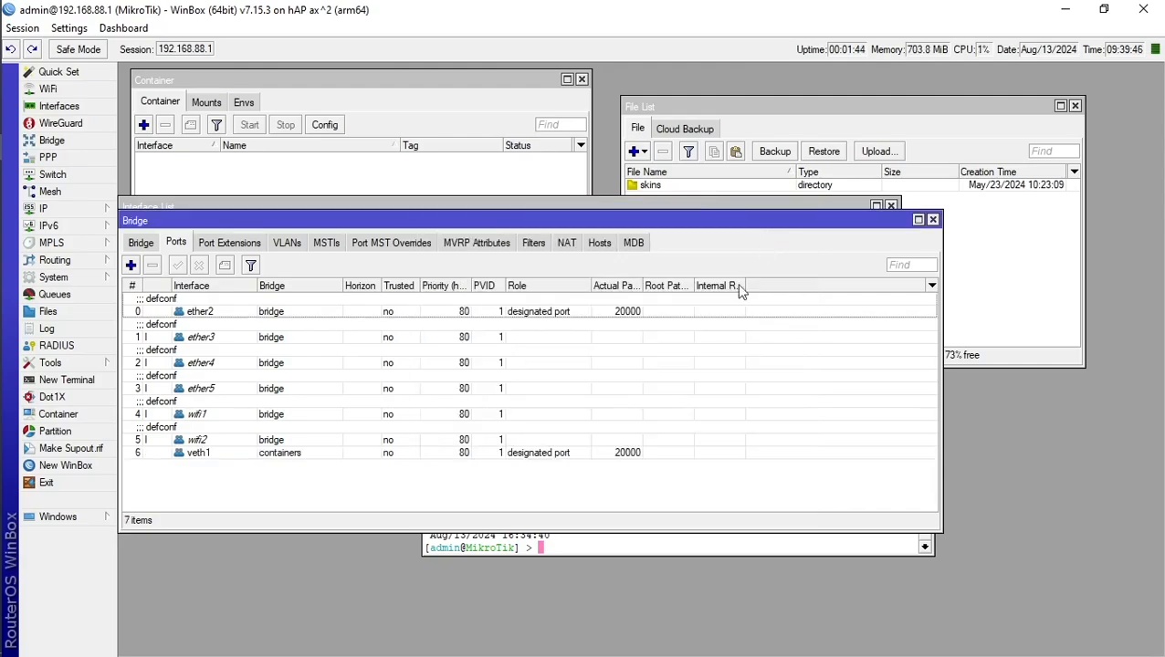
click(932, 221)
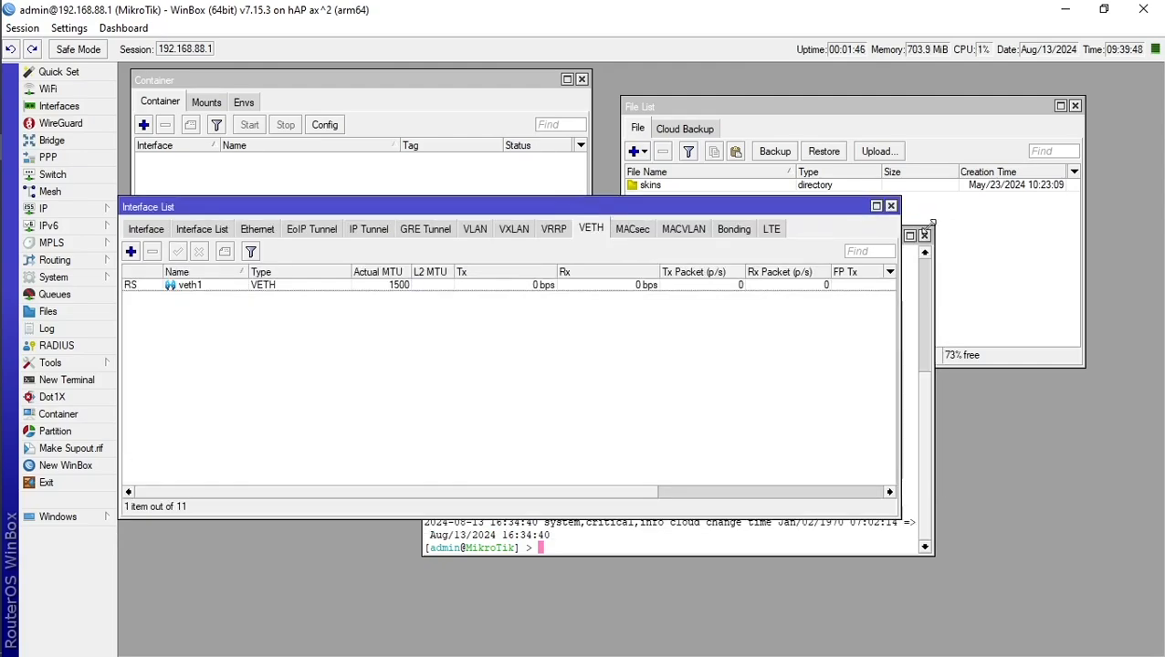
click(891, 207)
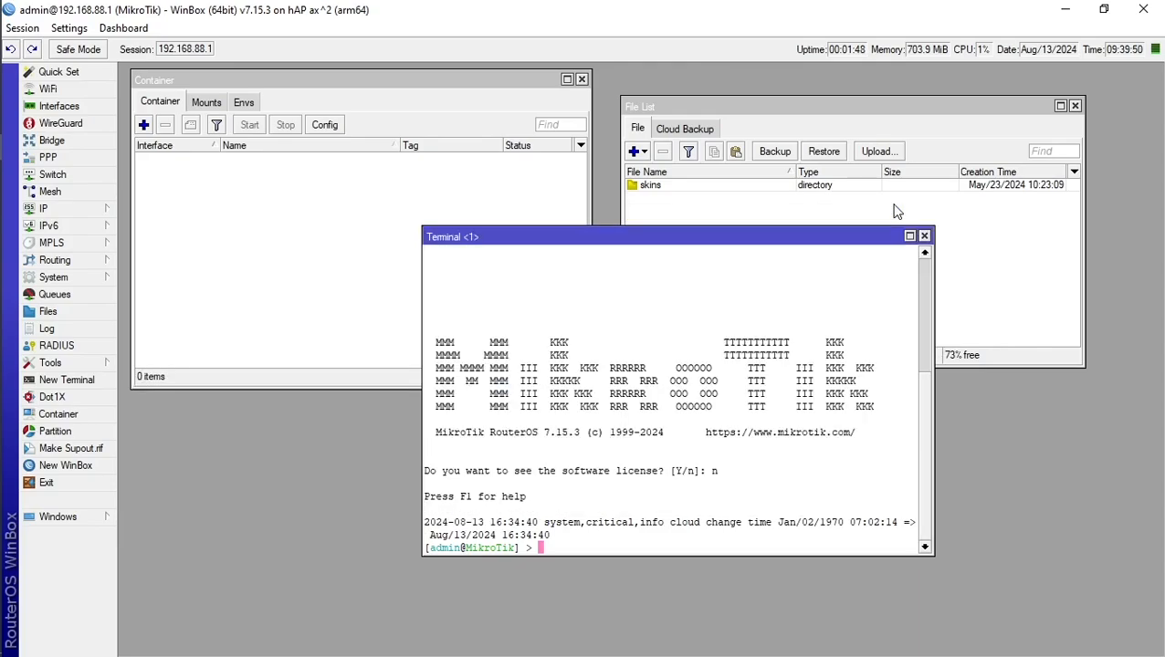
Step: Assign the IP address 10.0.0.1/24 to the containers interface and close the Address List
click(102, 210)
click(173, 203)
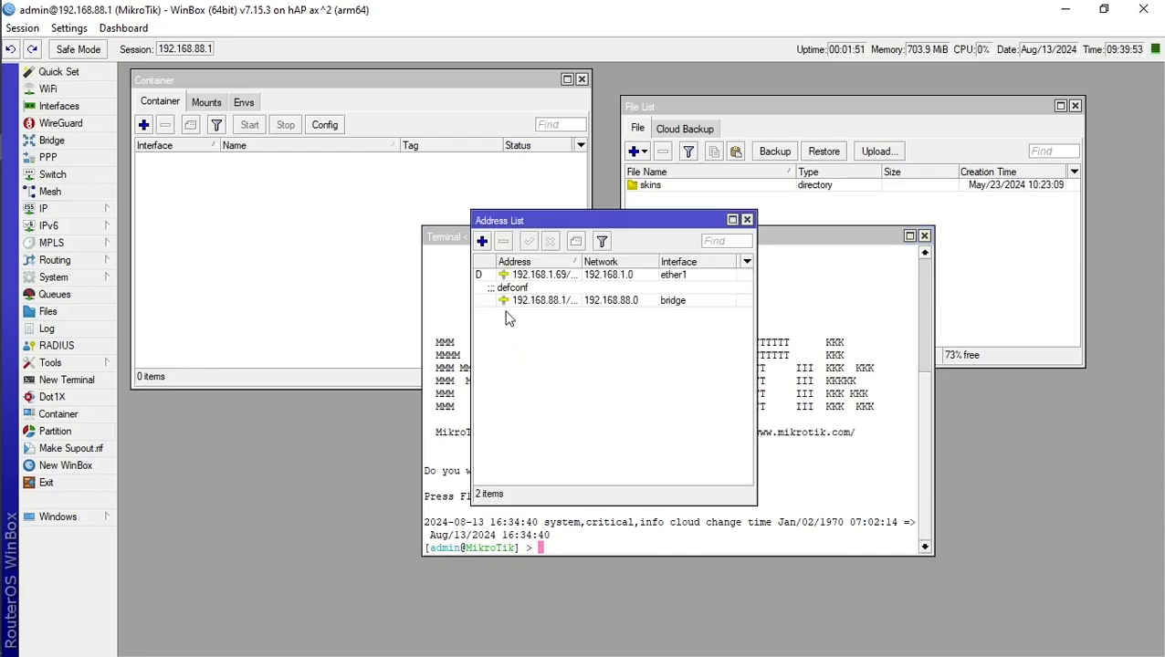
click(482, 241)
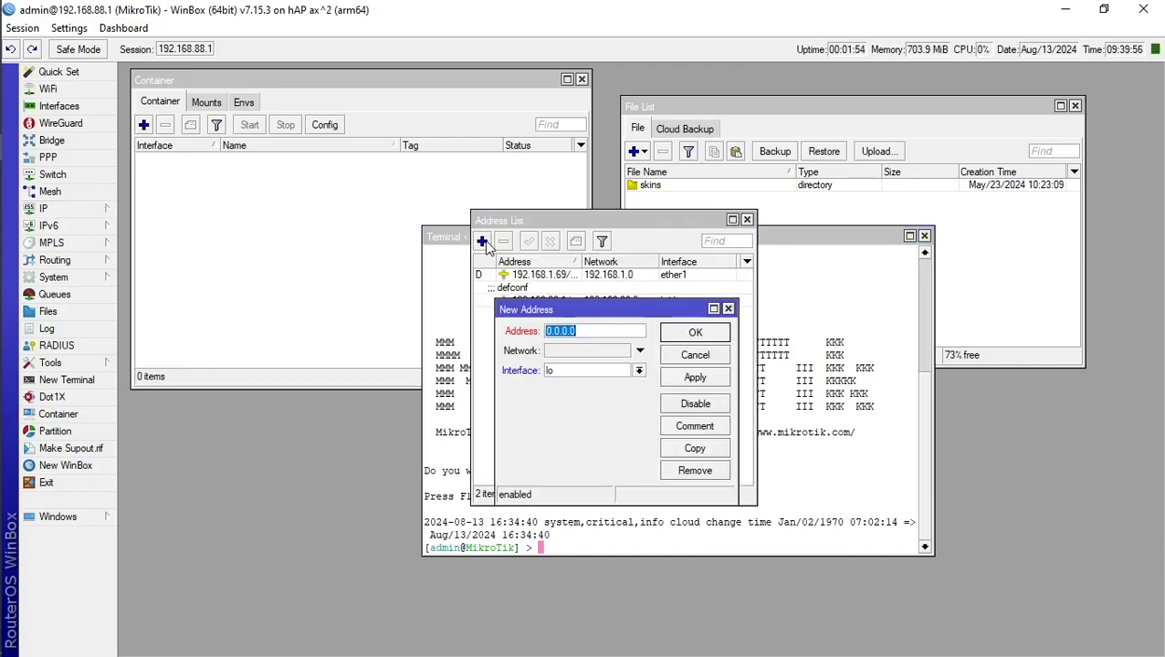
text(10.0.0.1/24)
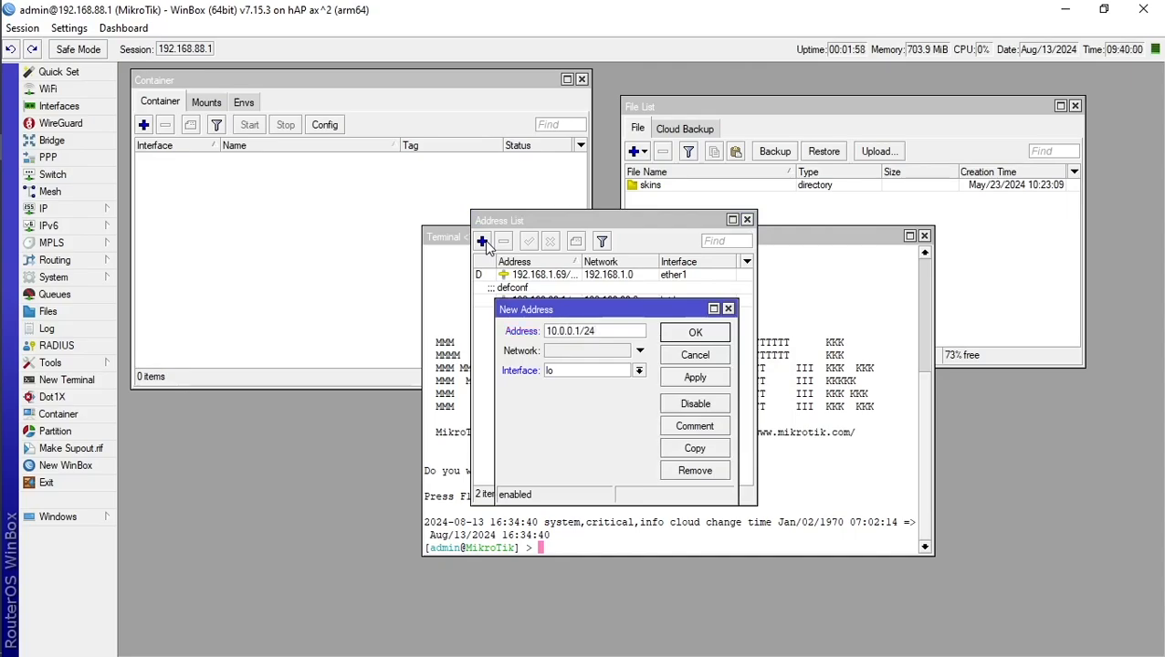
click(622, 374)
click(624, 403)
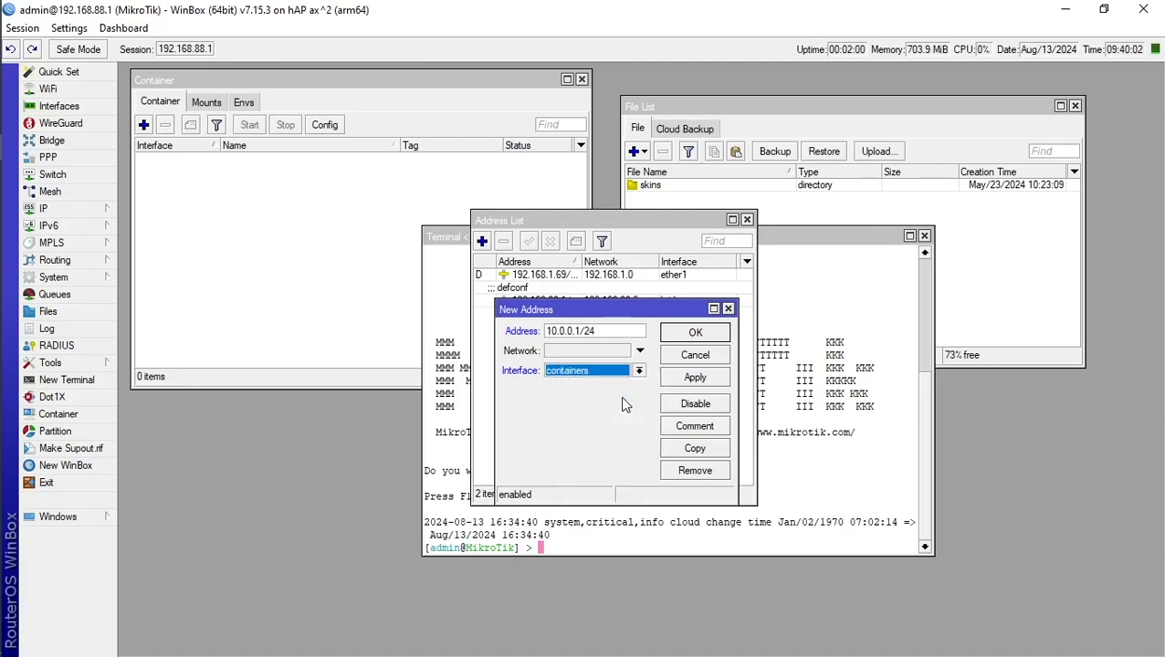
click(694, 333)
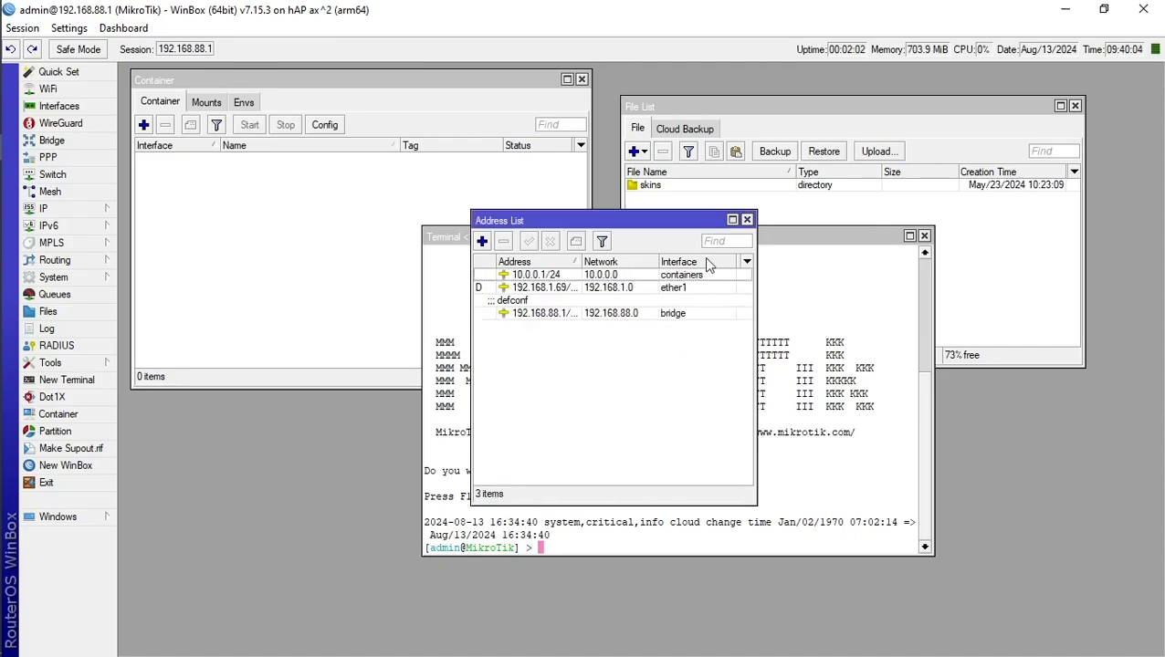
click(747, 220)
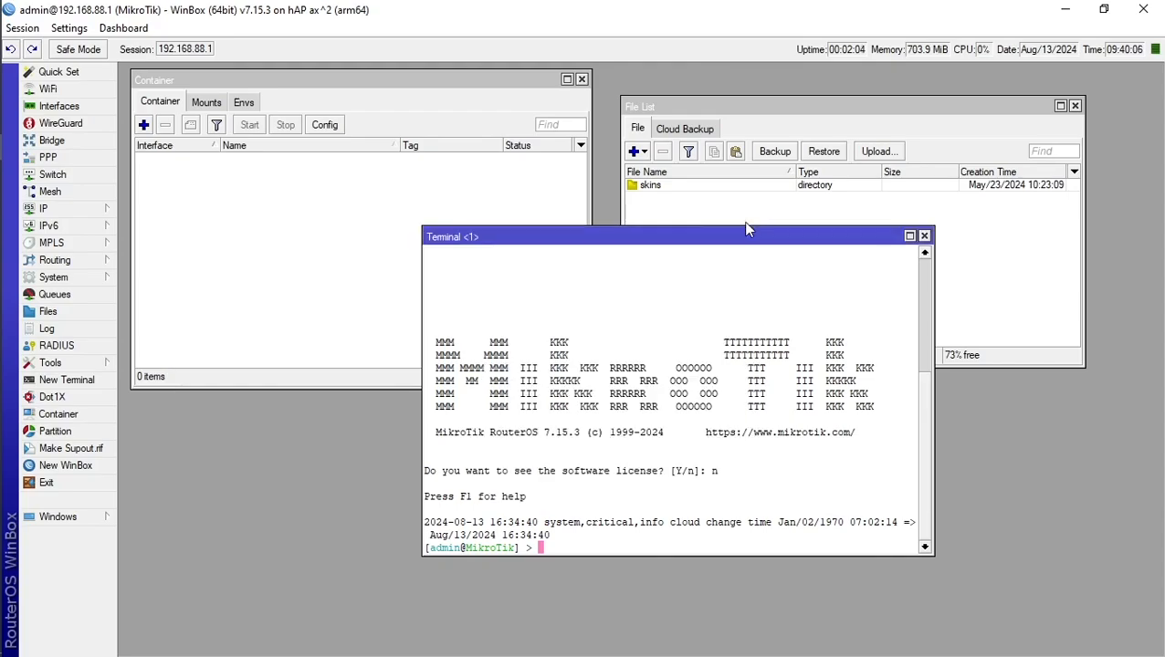
Step: Check the router's total and free HDD space and its free memory in the system resources
click(53, 277)
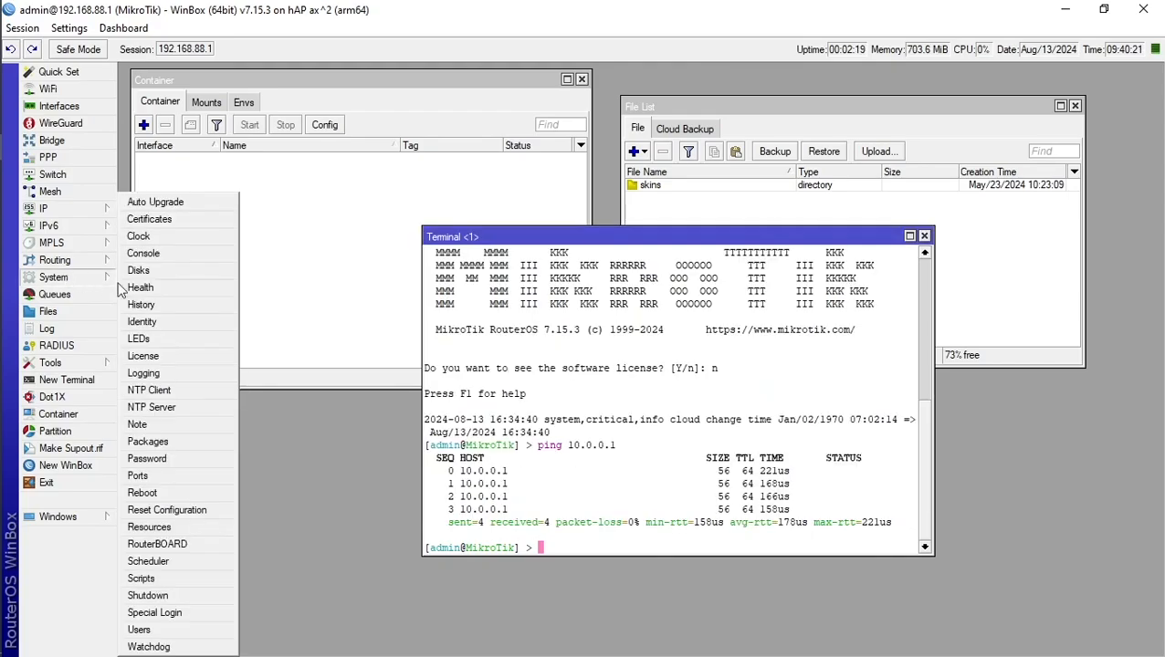
click(171, 526)
click(551, 283)
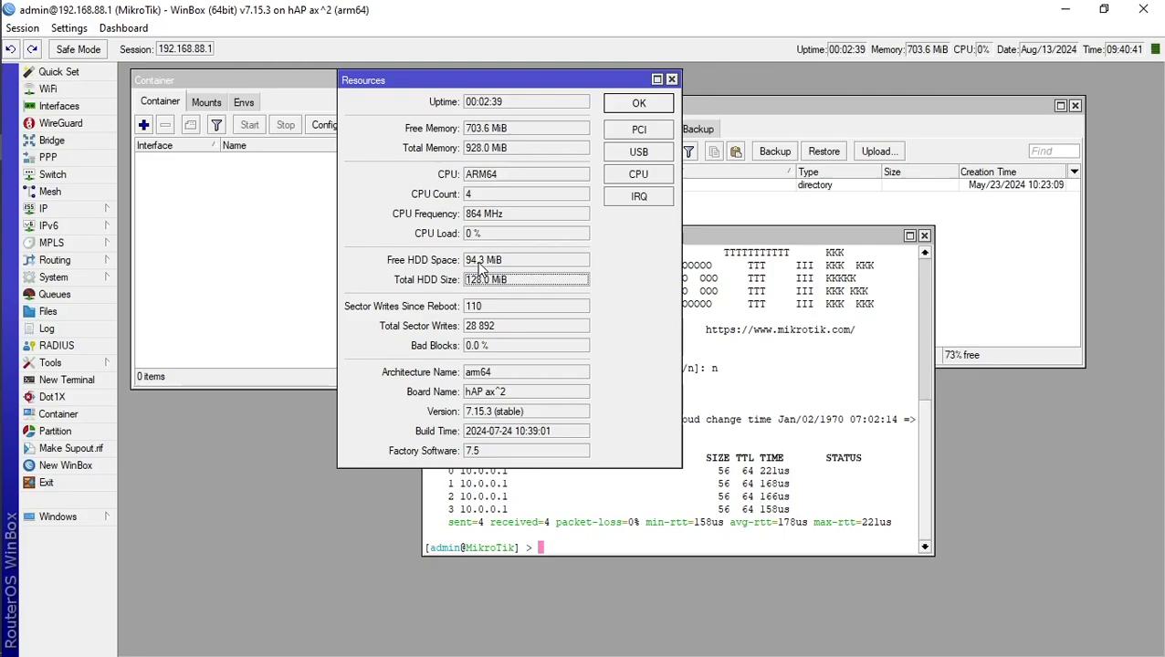
click(558, 263)
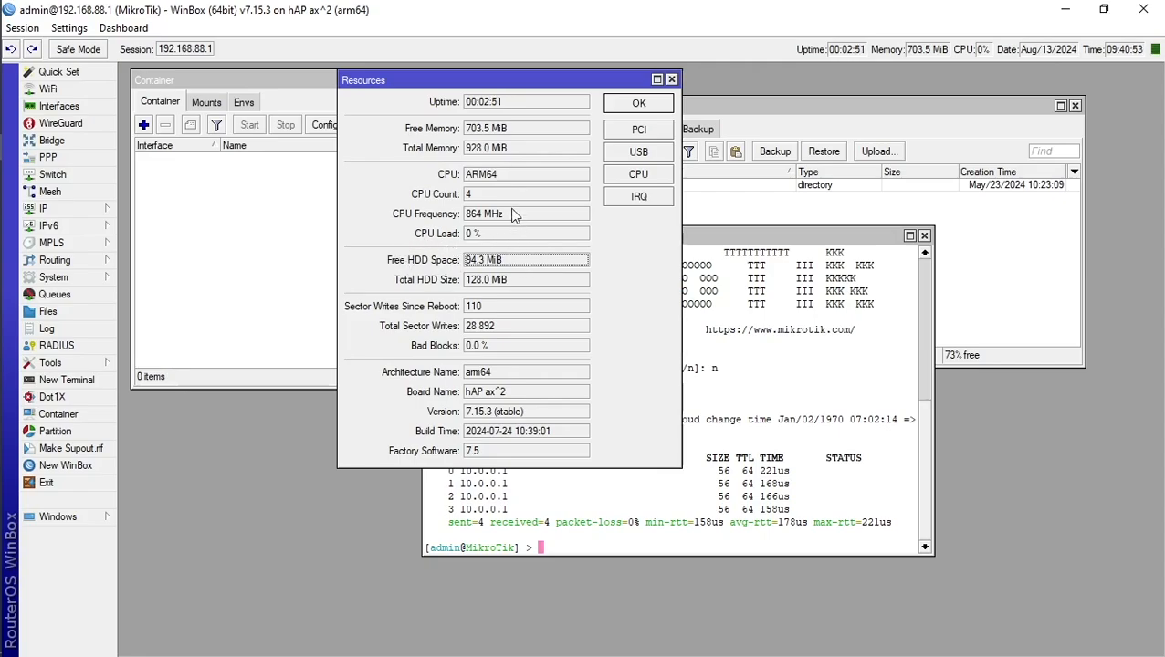
click(473, 131)
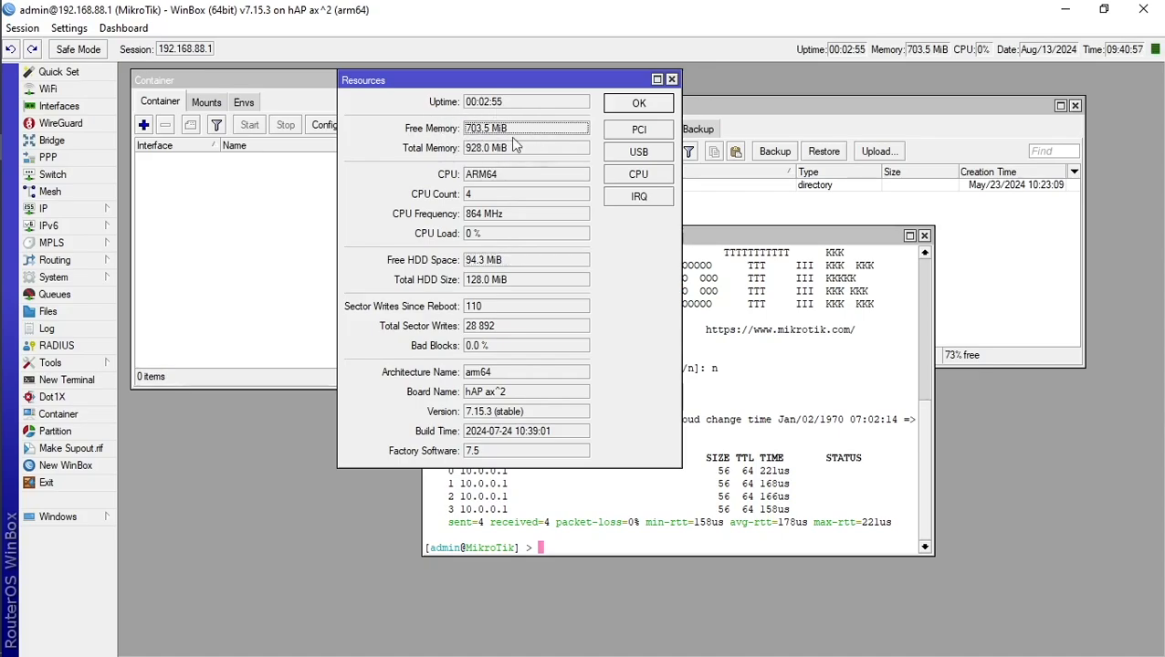
click(666, 104)
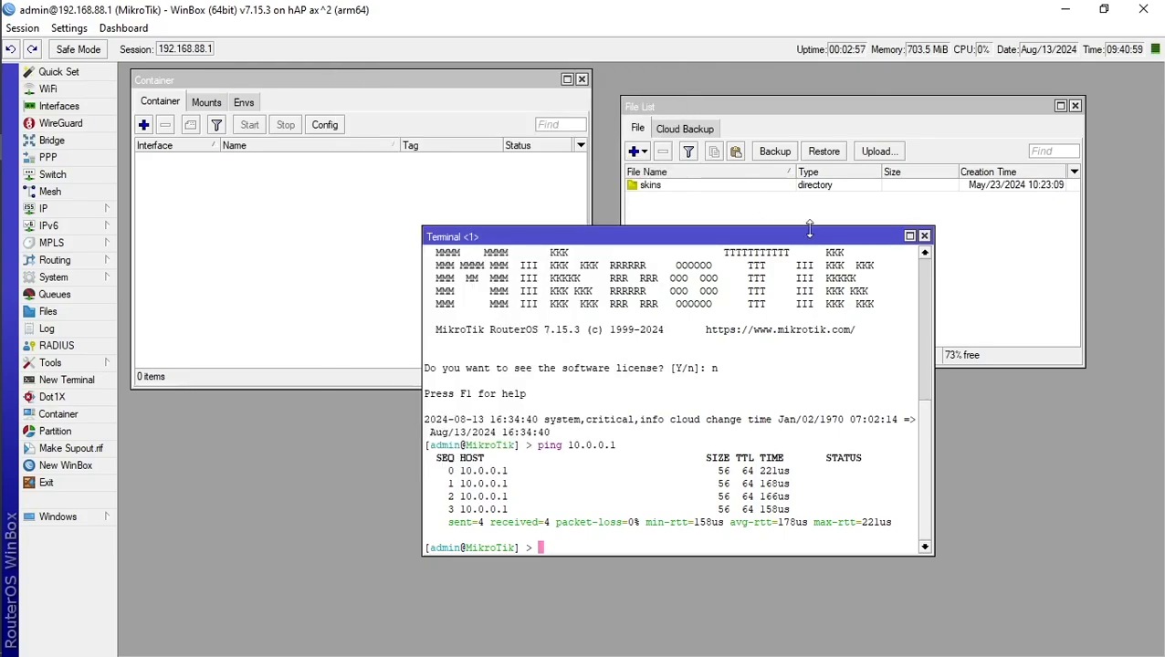
Step: Create a tmpfs disk with a maximum size of 100M and check its entry in the File List
click(101, 278)
click(170, 271)
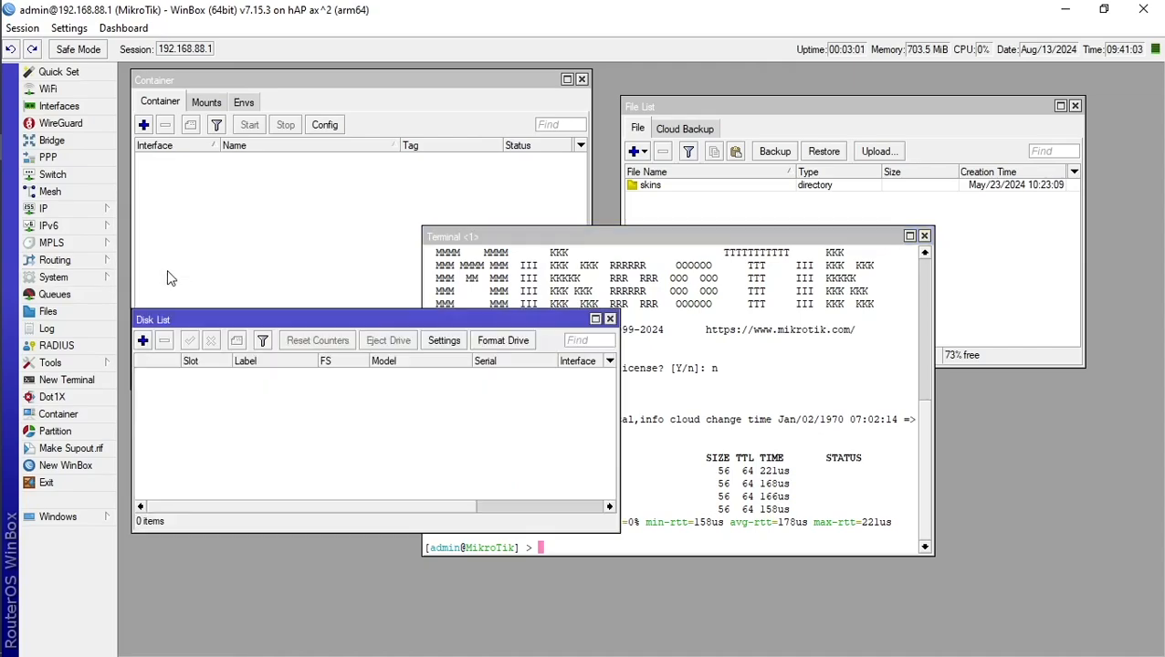
click(143, 341)
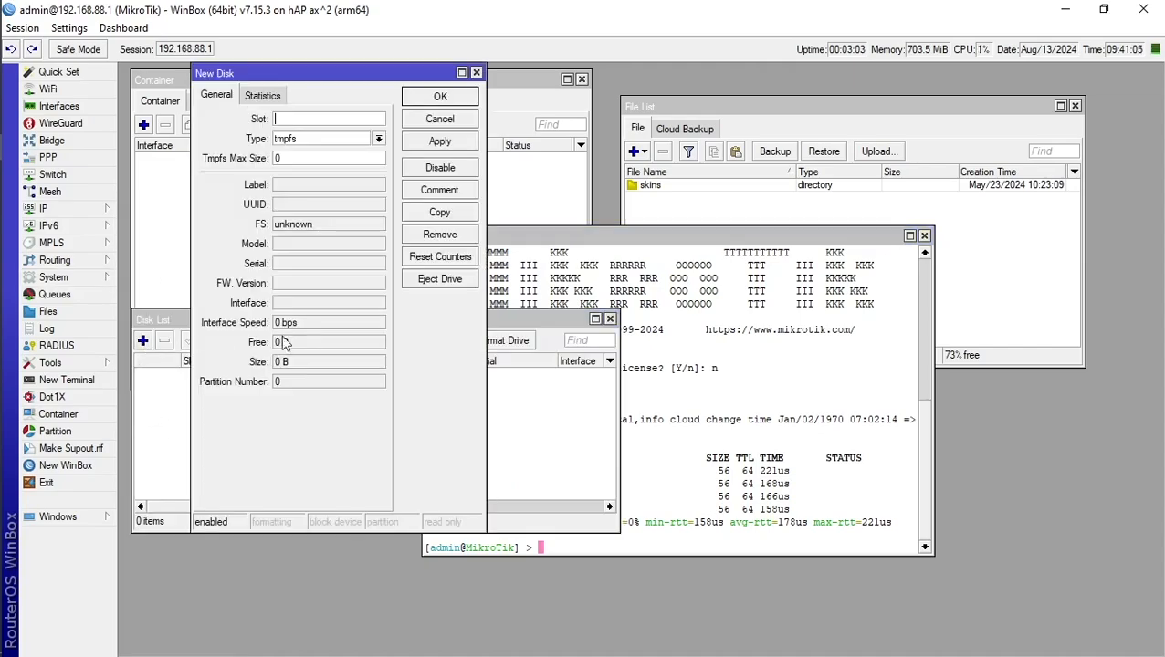
click(310, 159)
text(100M)
click(425, 97)
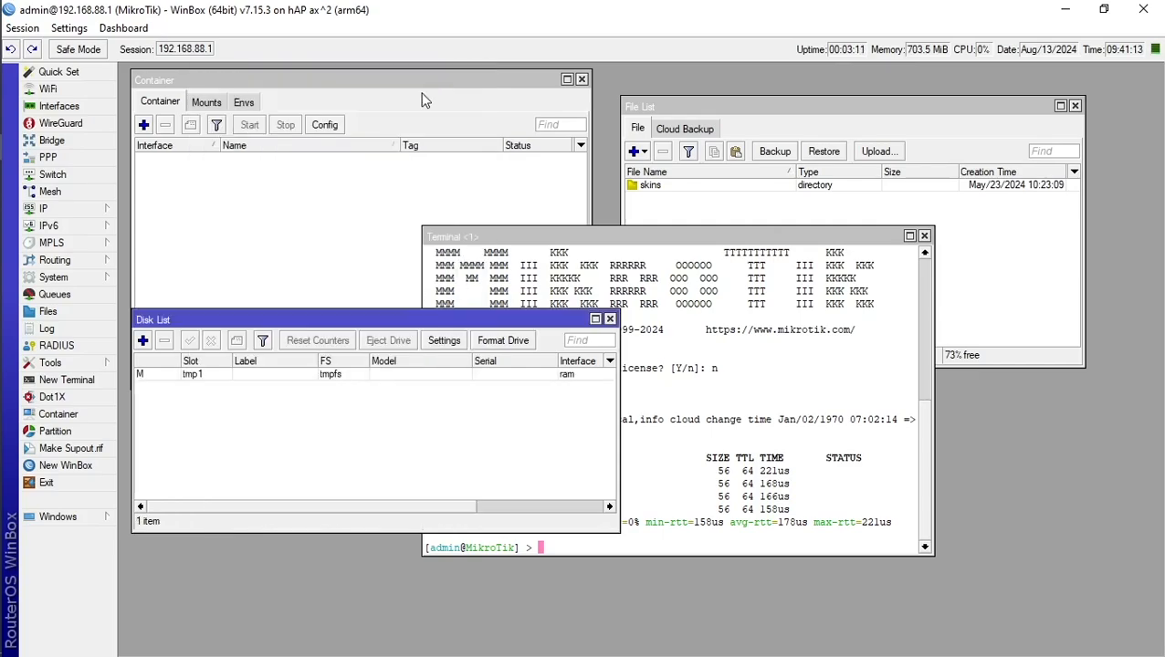
click(184, 379)
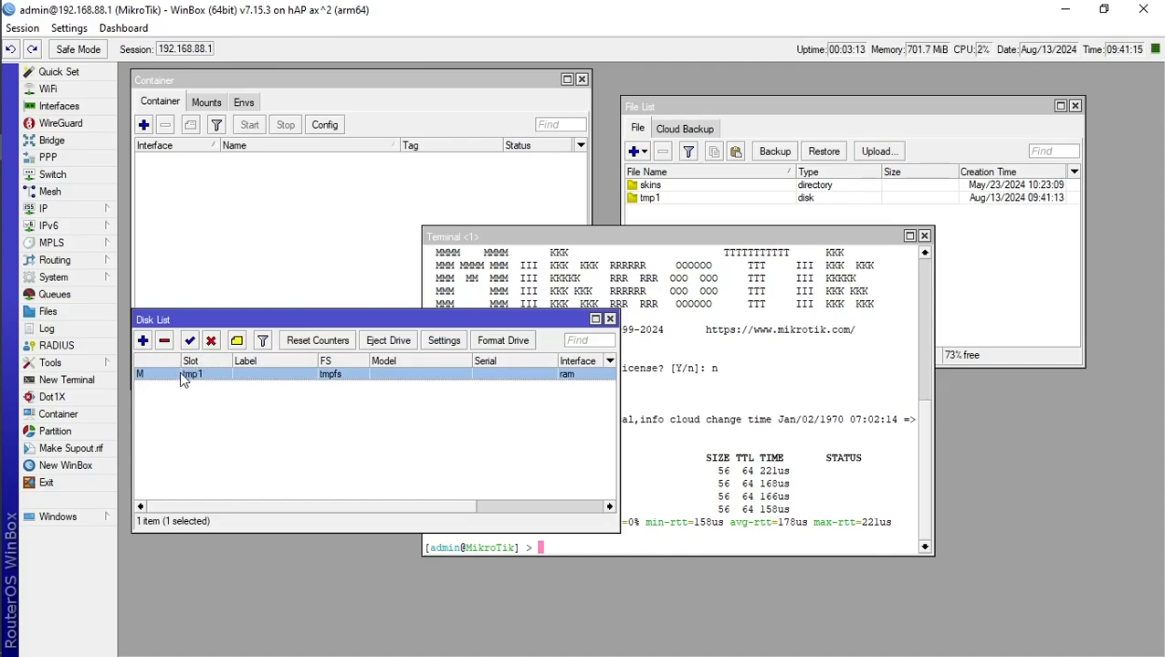
click(651, 200)
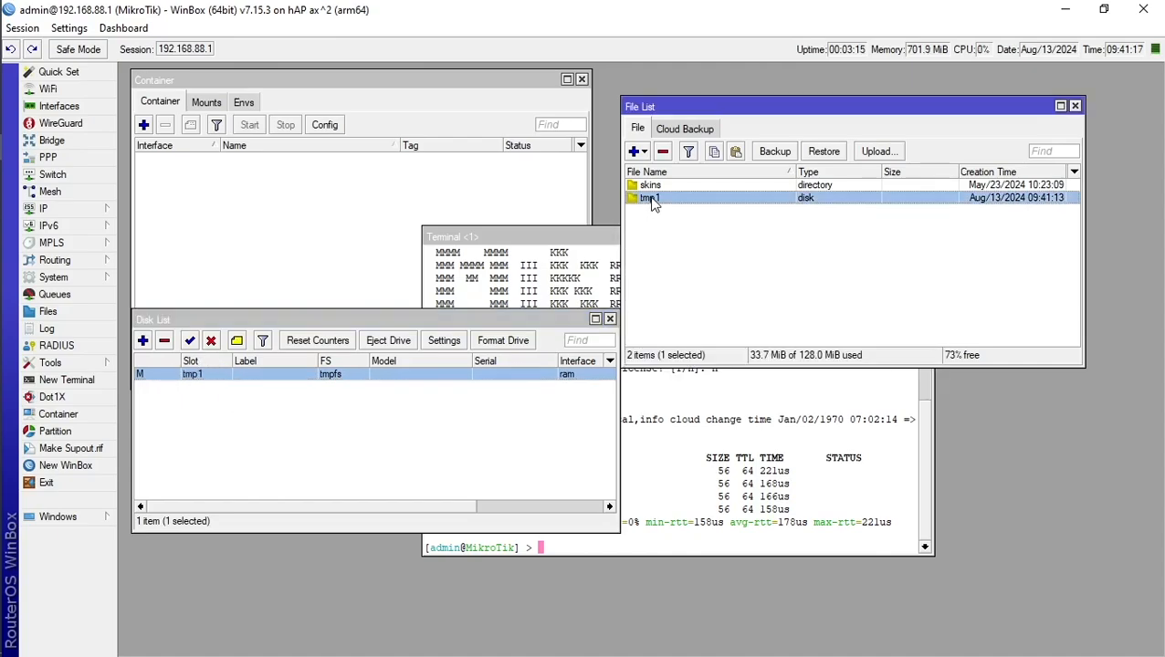
click(695, 276)
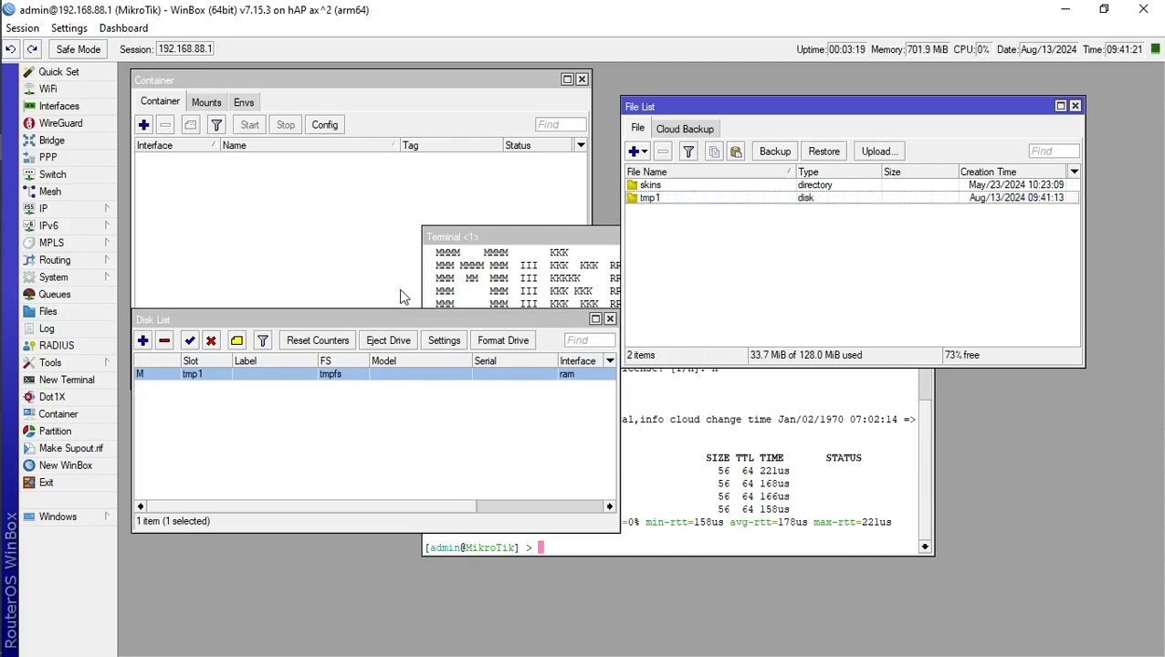
click(516, 208)
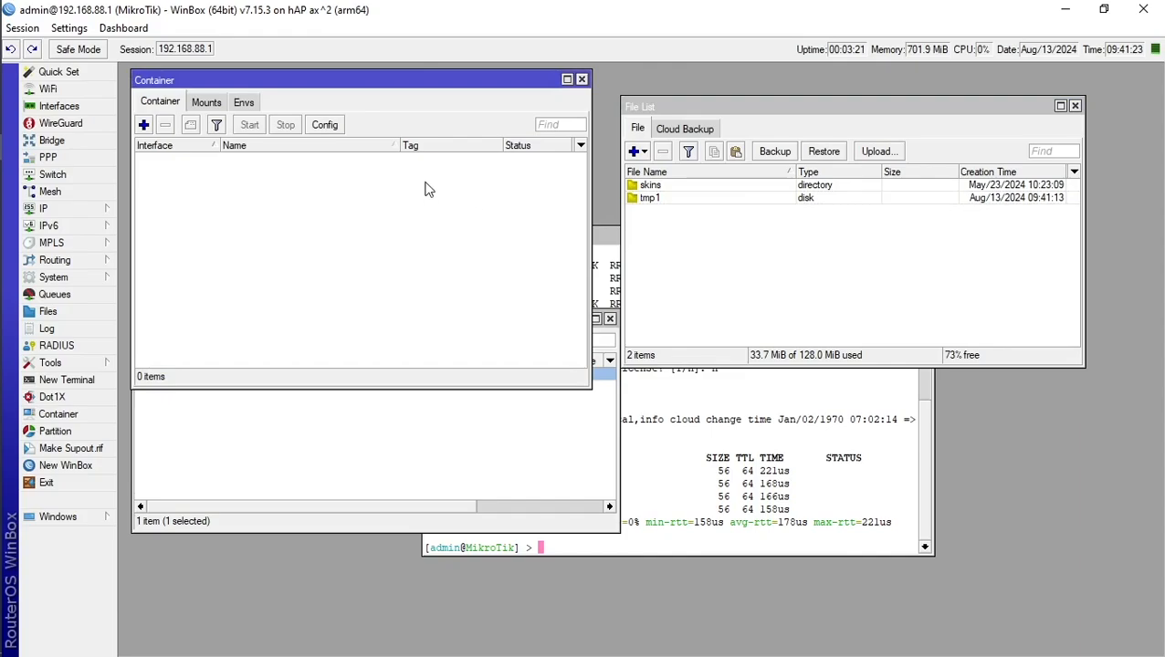
click(341, 131)
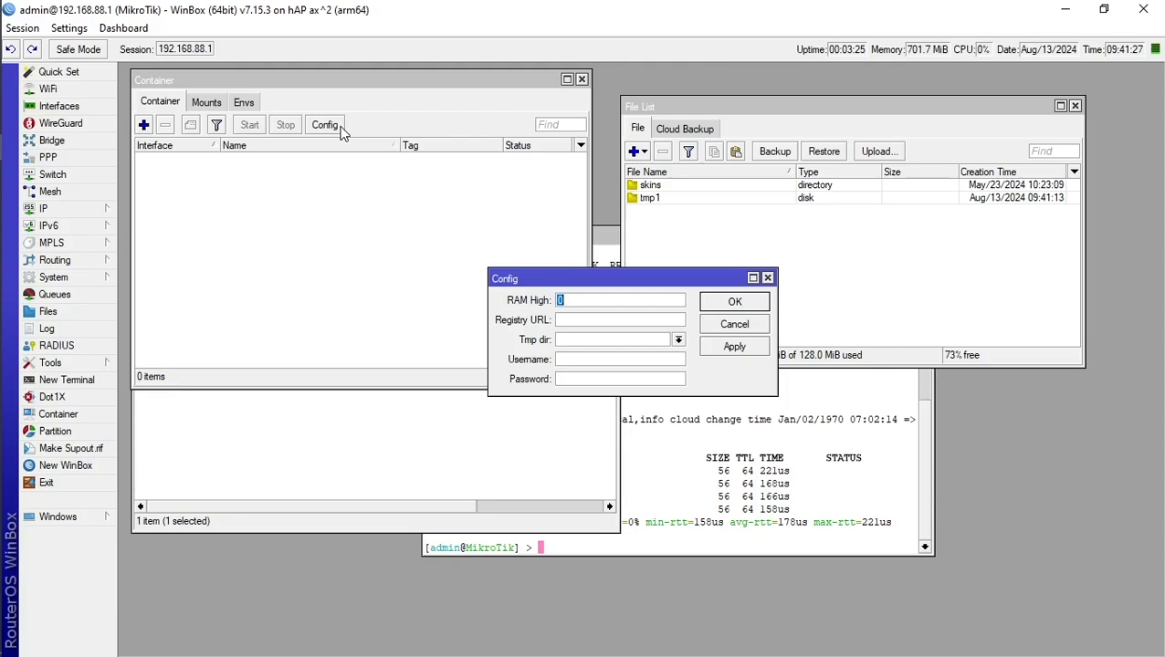
click(592, 321)
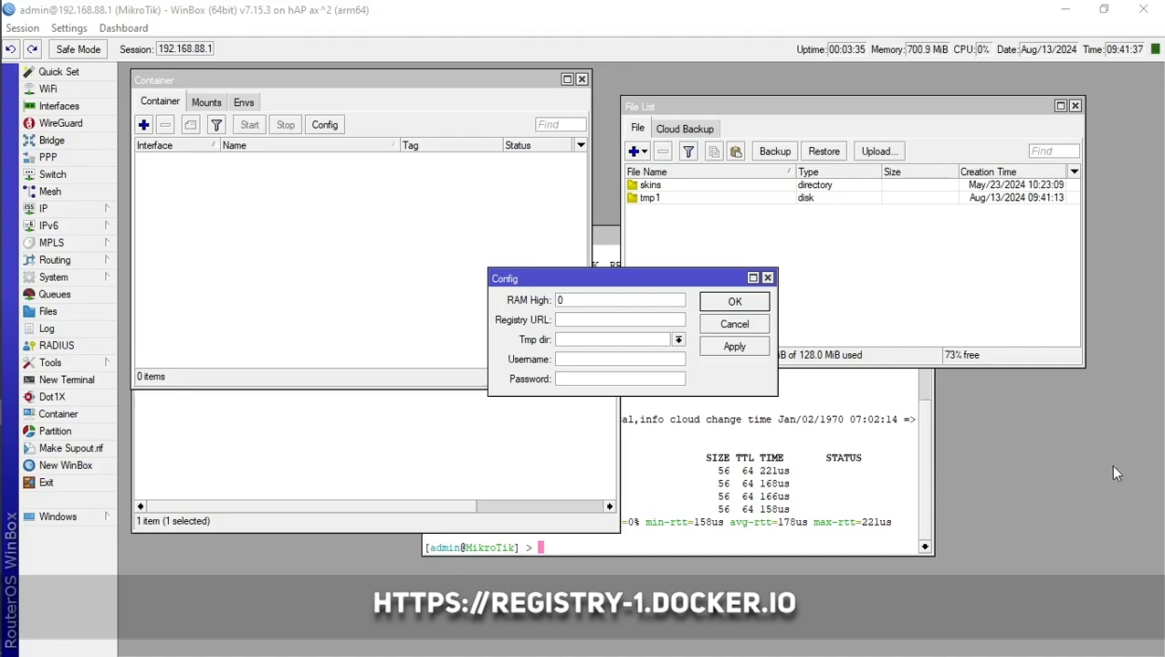
click(582, 320)
text(https://registry-1.docker.io)
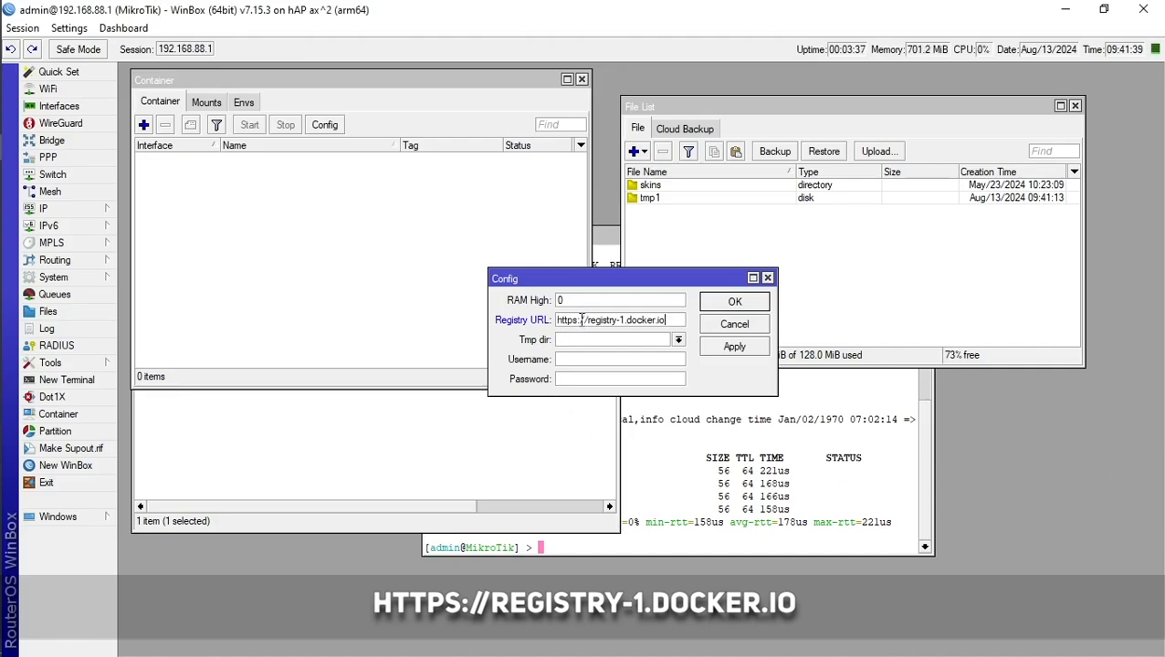
click(638, 341)
click(678, 340)
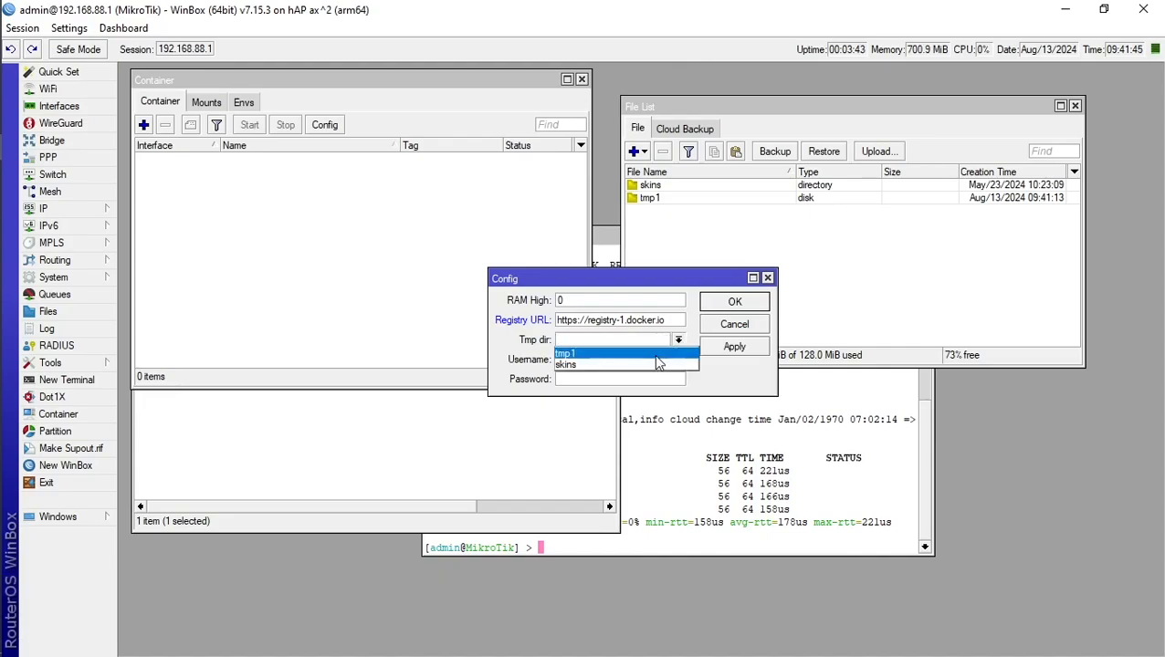
click(654, 354)
click(653, 339)
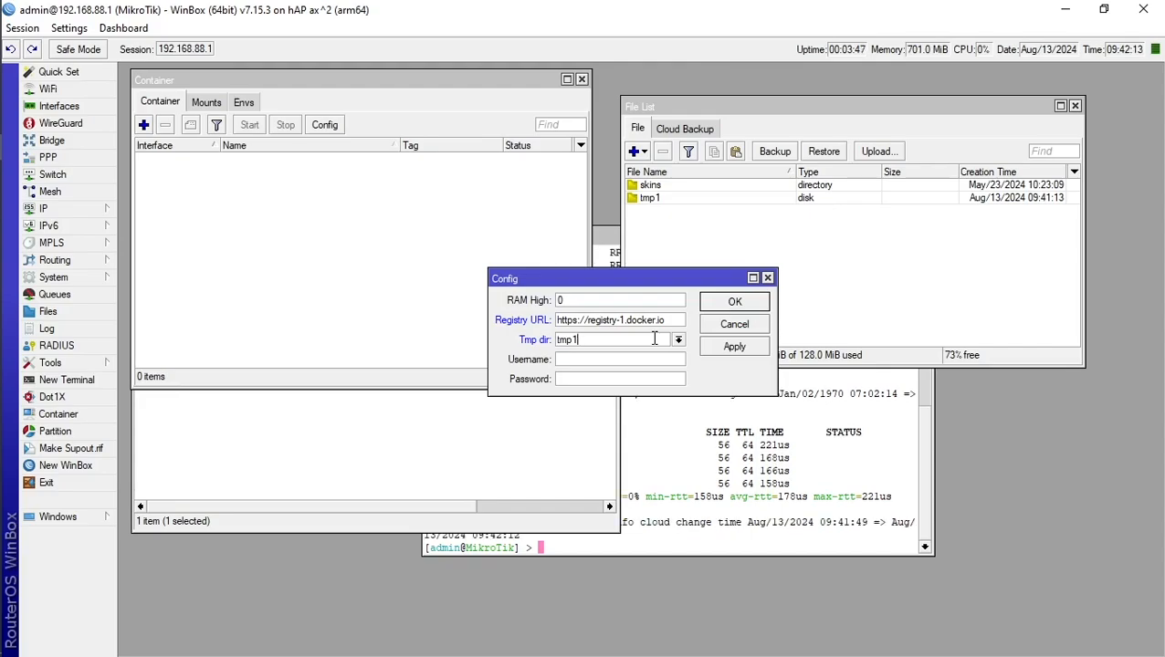
text(/pul)
click(734, 302)
click(734, 272)
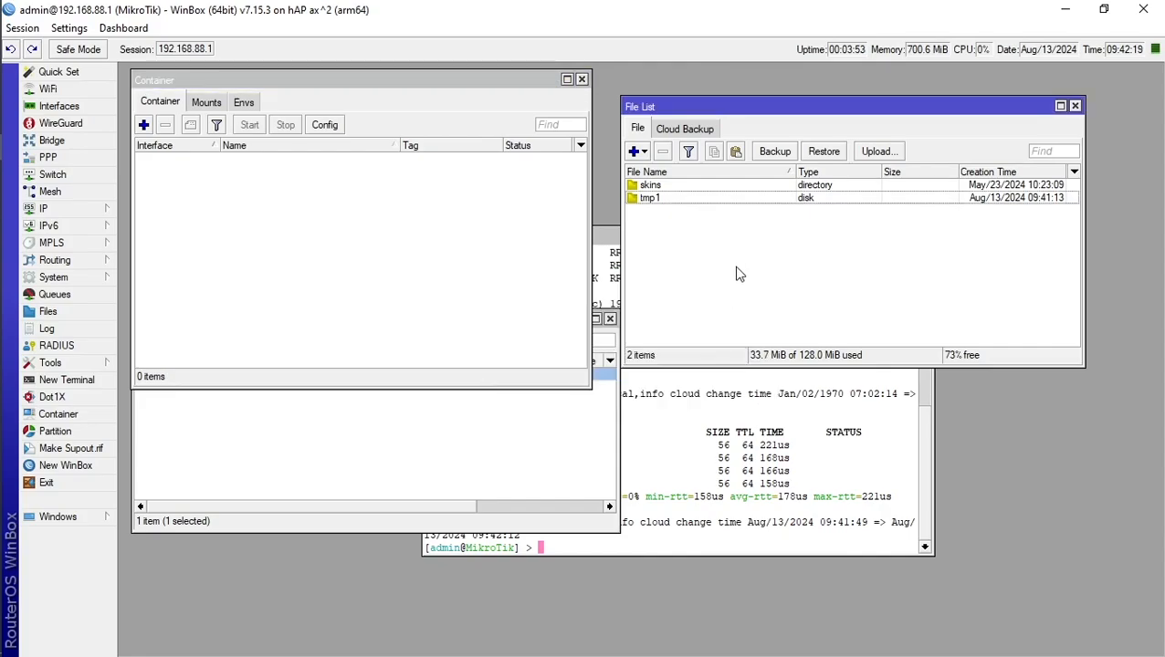
Step: Create a container mount named blocky with source /blocky-config and destination /config
click(206, 103)
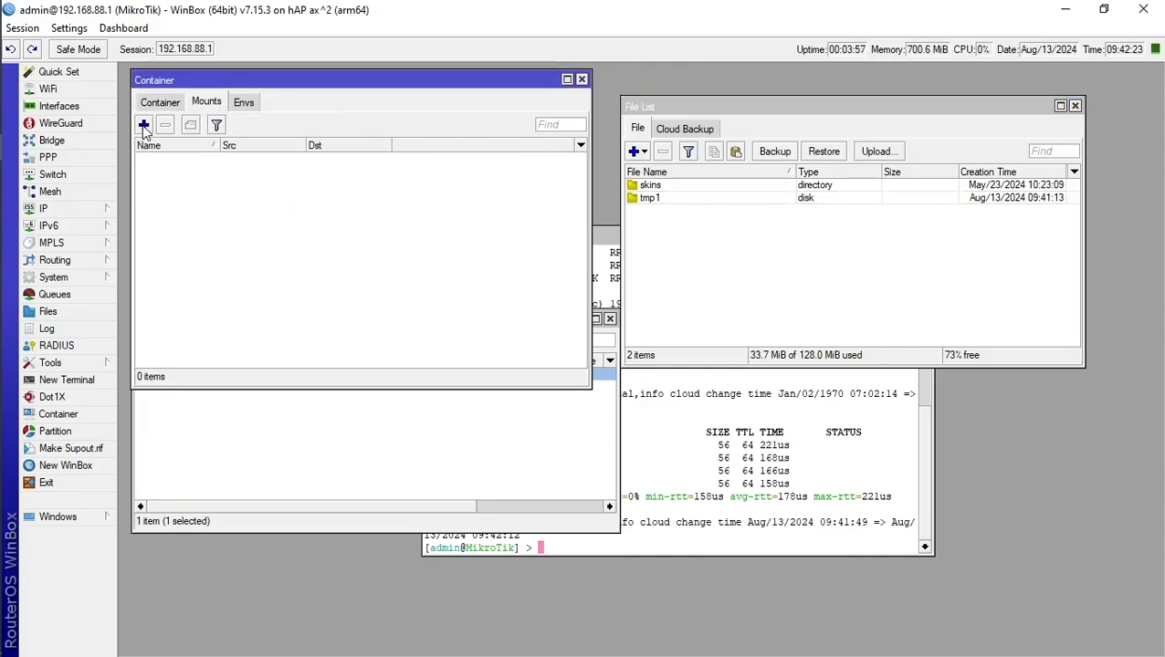
click(143, 126)
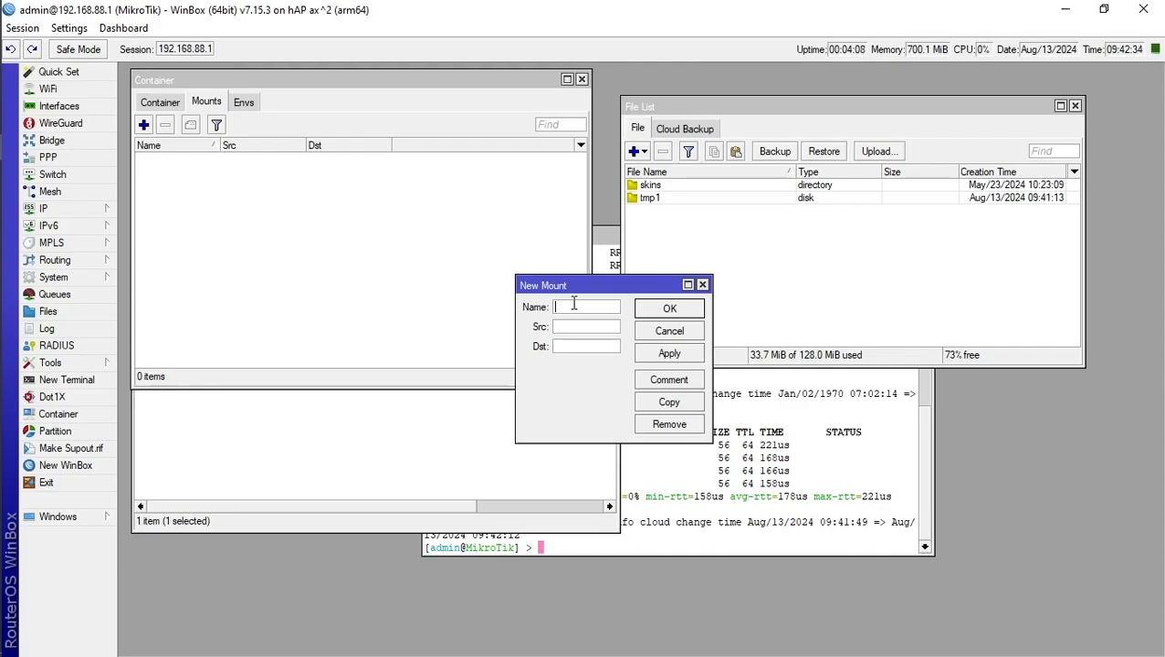
text(blocky)
click(581, 330)
text(/blocky-config)
click(582, 347)
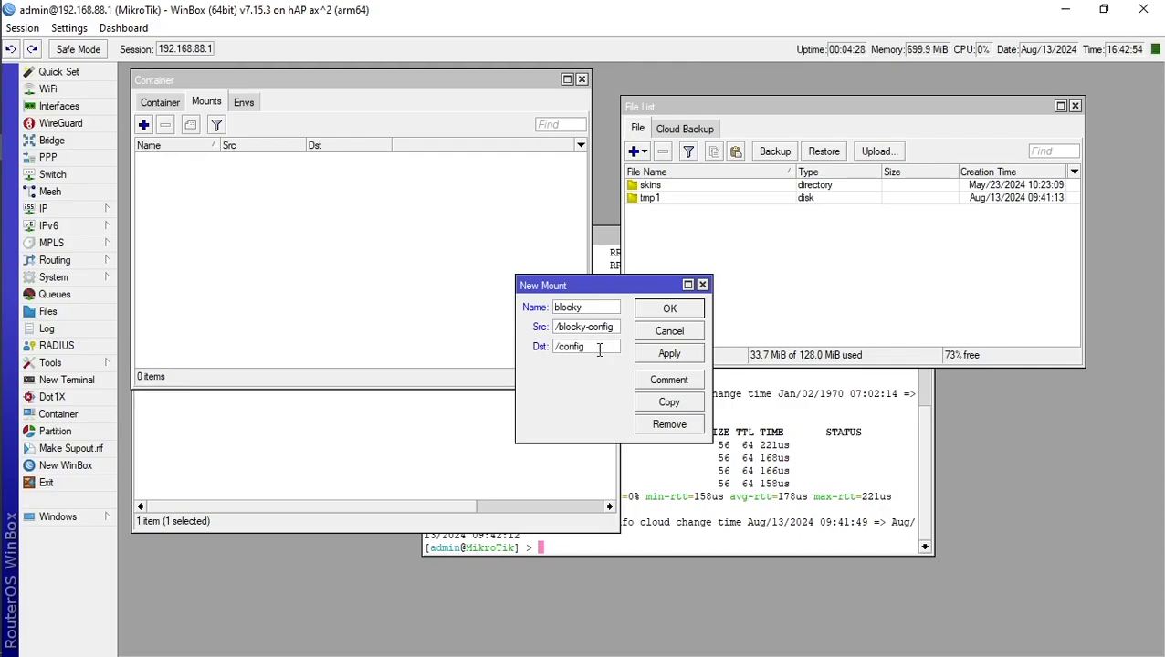
click(670, 308)
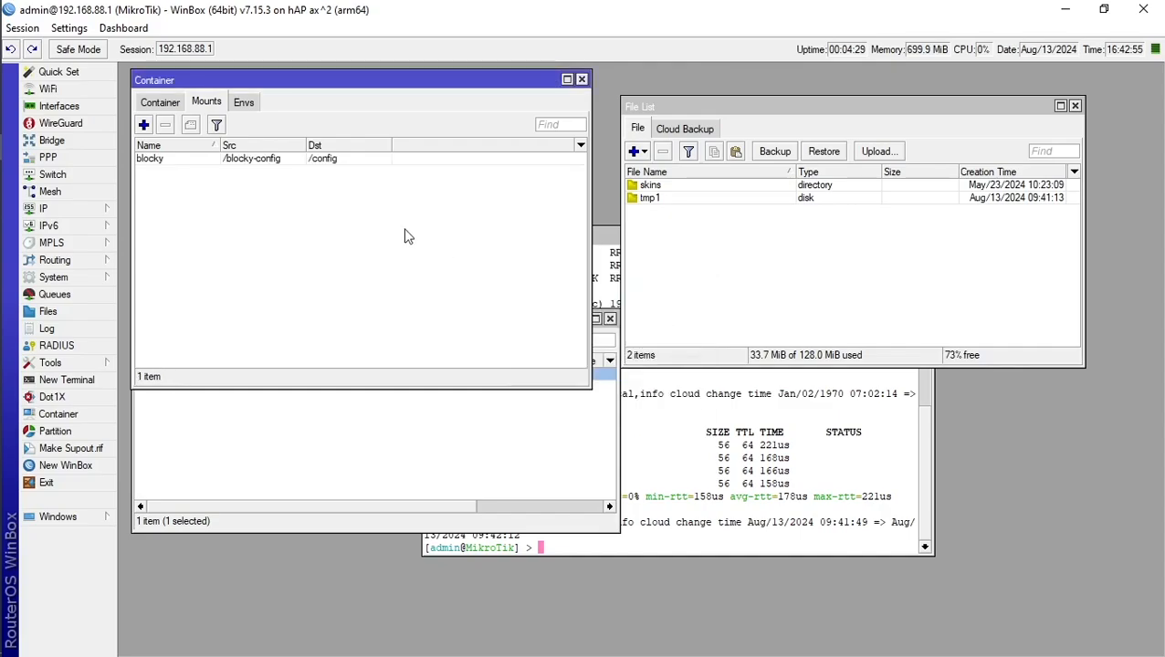
Step: Create a container environment variable entry named blocky with key BLOCKY_CONFIG_FILE and value /config/config.yml
click(252, 105)
click(145, 125)
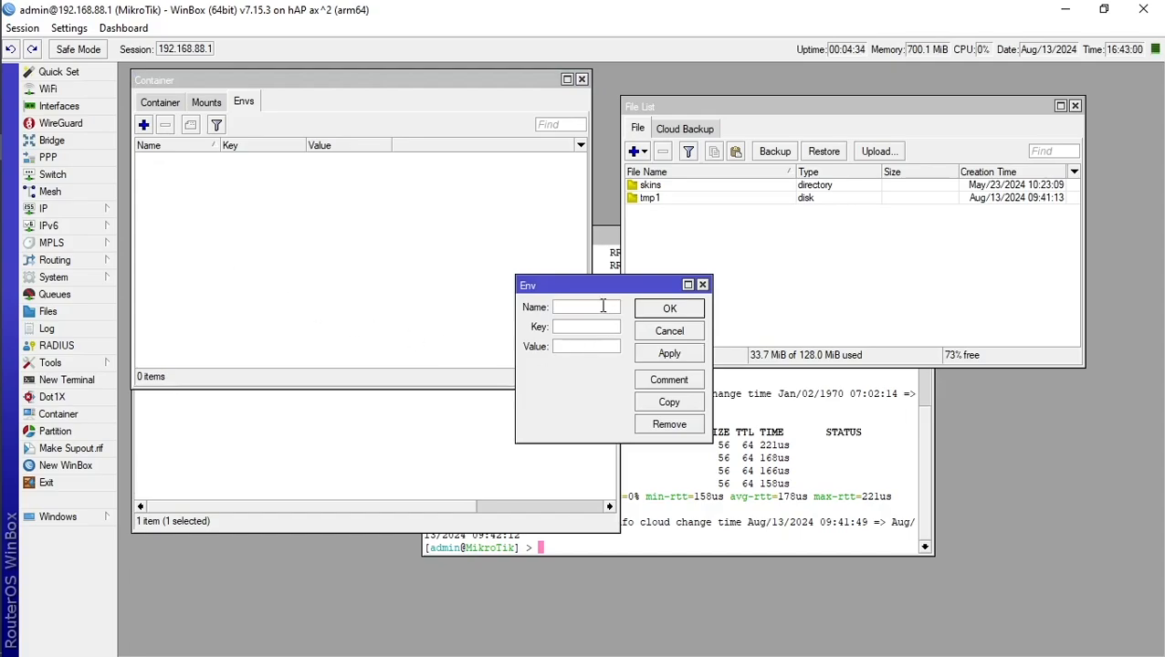
text(blocky)
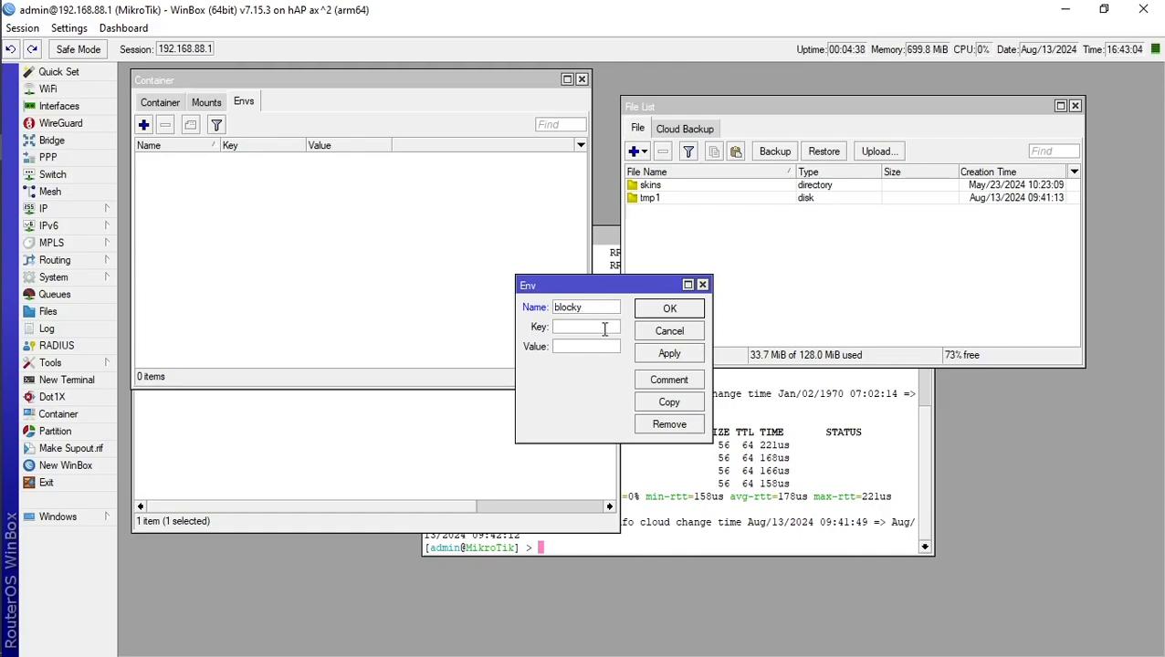
click(604, 329)
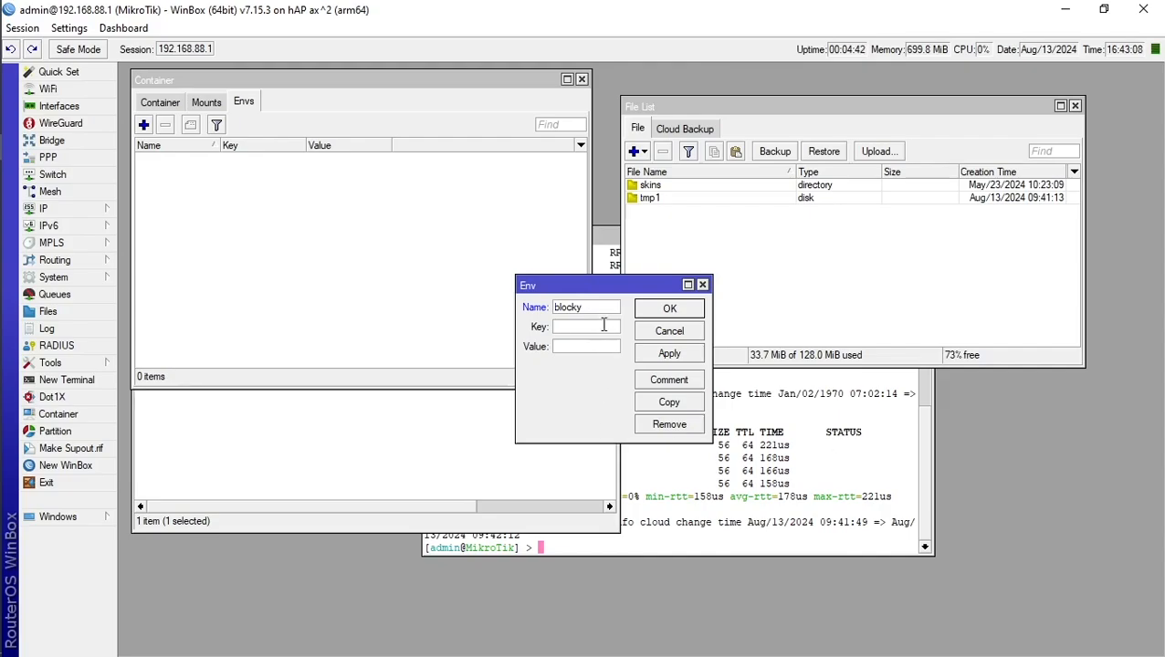
text(BLC)
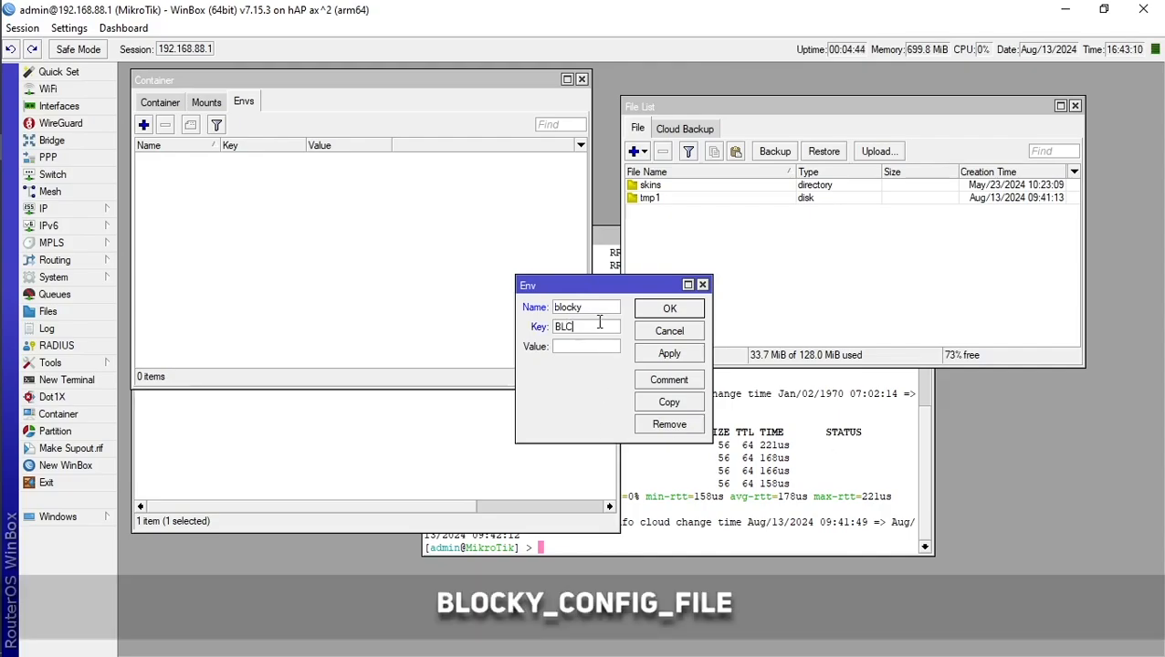
text(OCKY_CONFI)
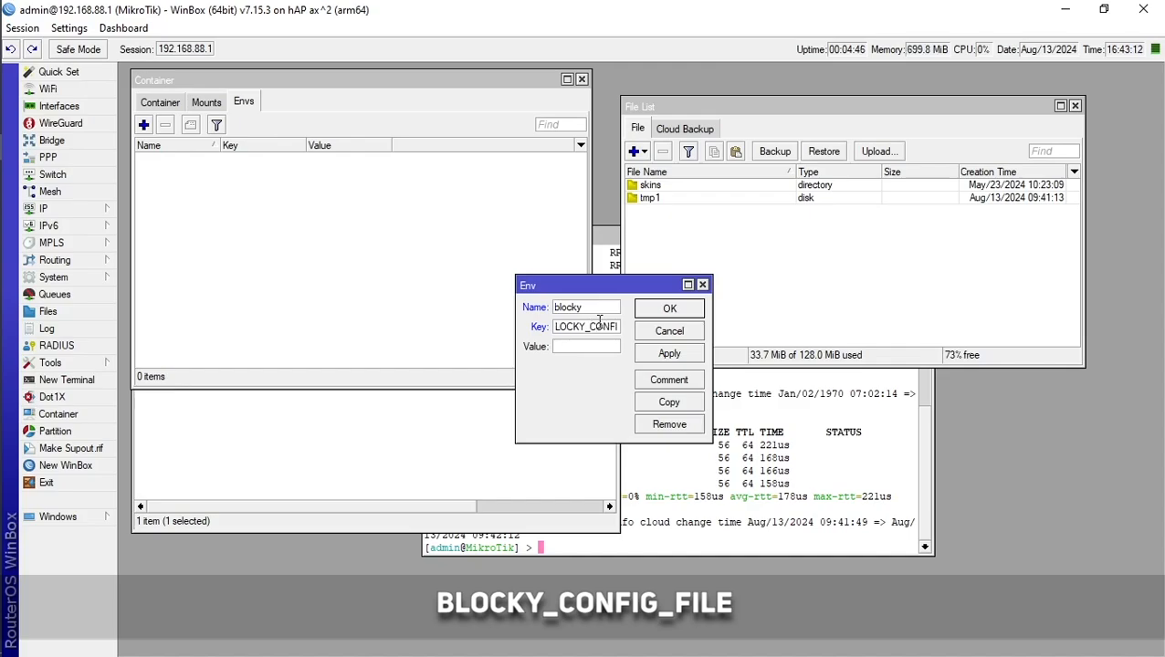
text(G_FILE)
text(/)
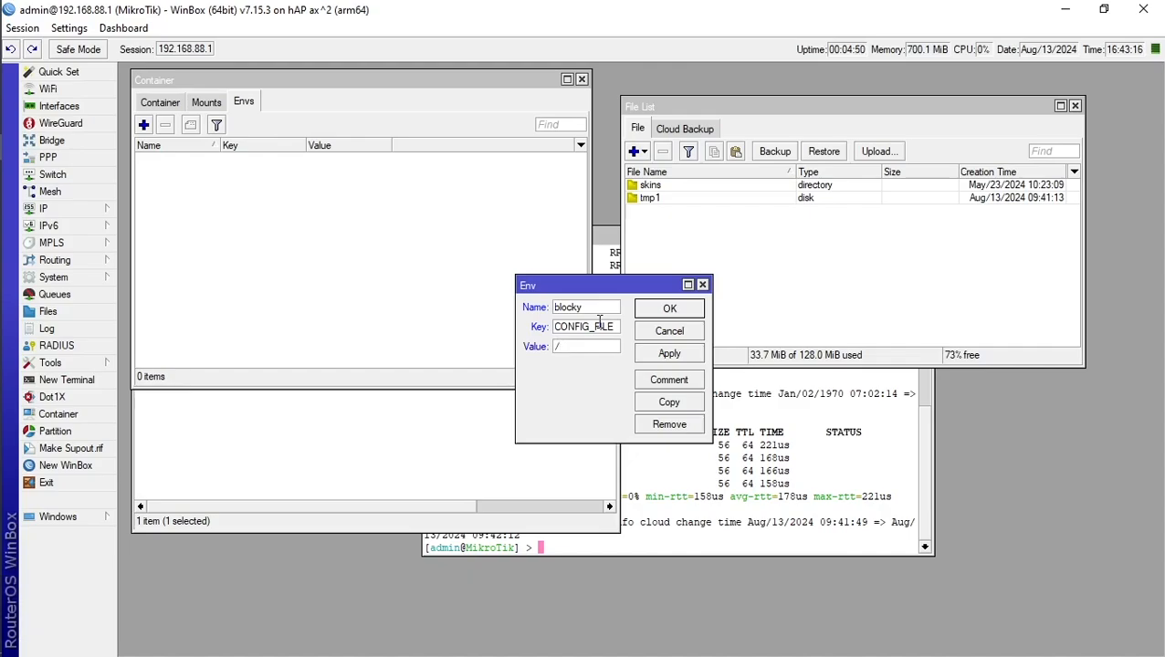
text(config)
text(/config.yml)
click(669, 308)
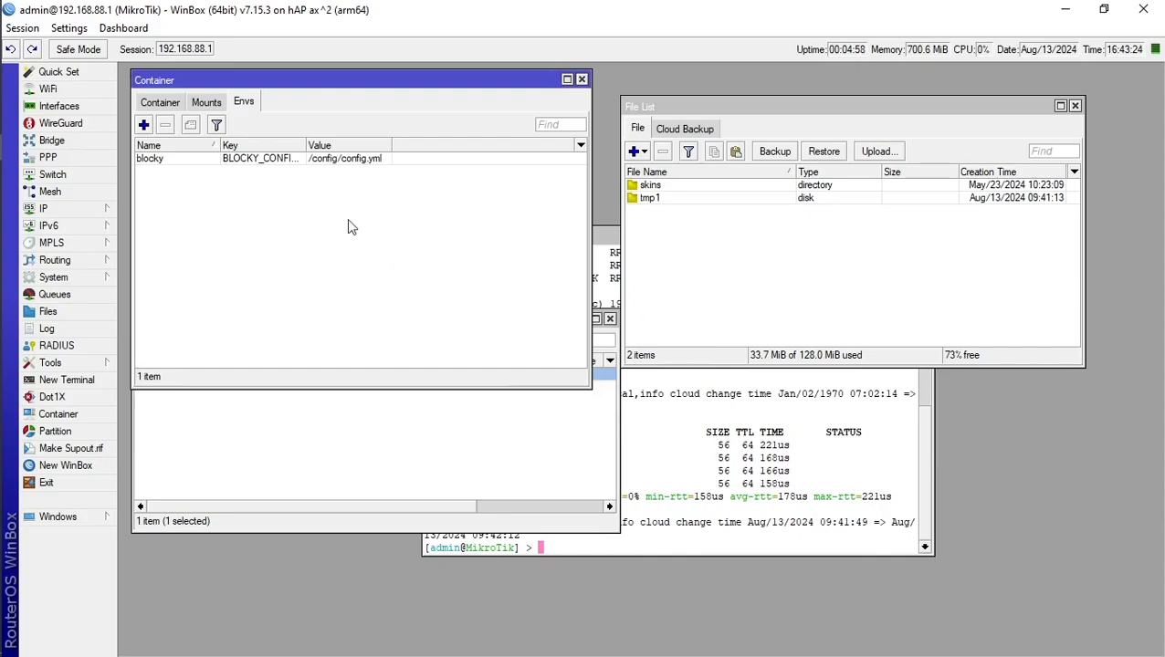
click(282, 160)
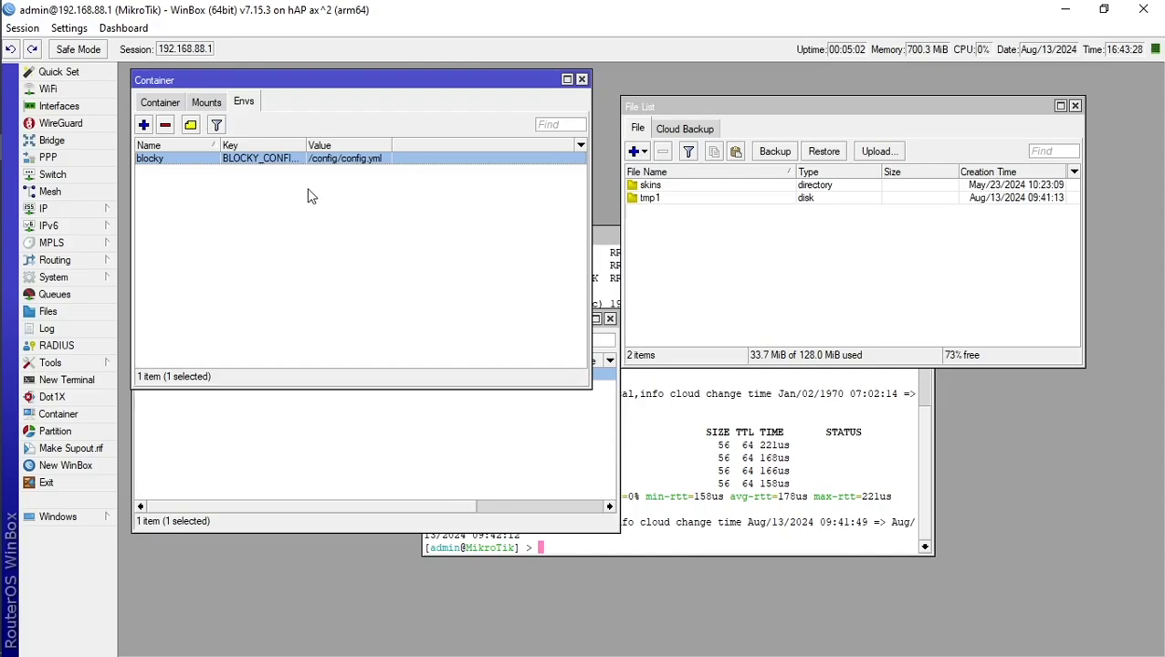
Step: Upload the local blocky-config folder from Extra Package to the root of the router's File List and check its config.yml
click(770, 274)
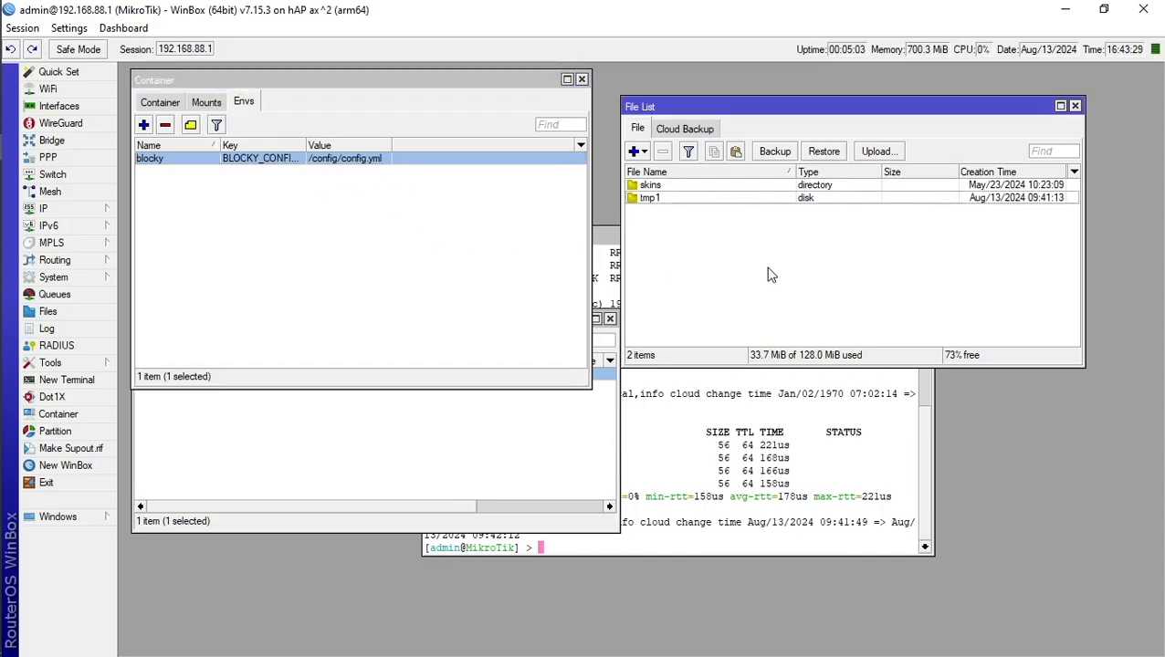
click(216, 104)
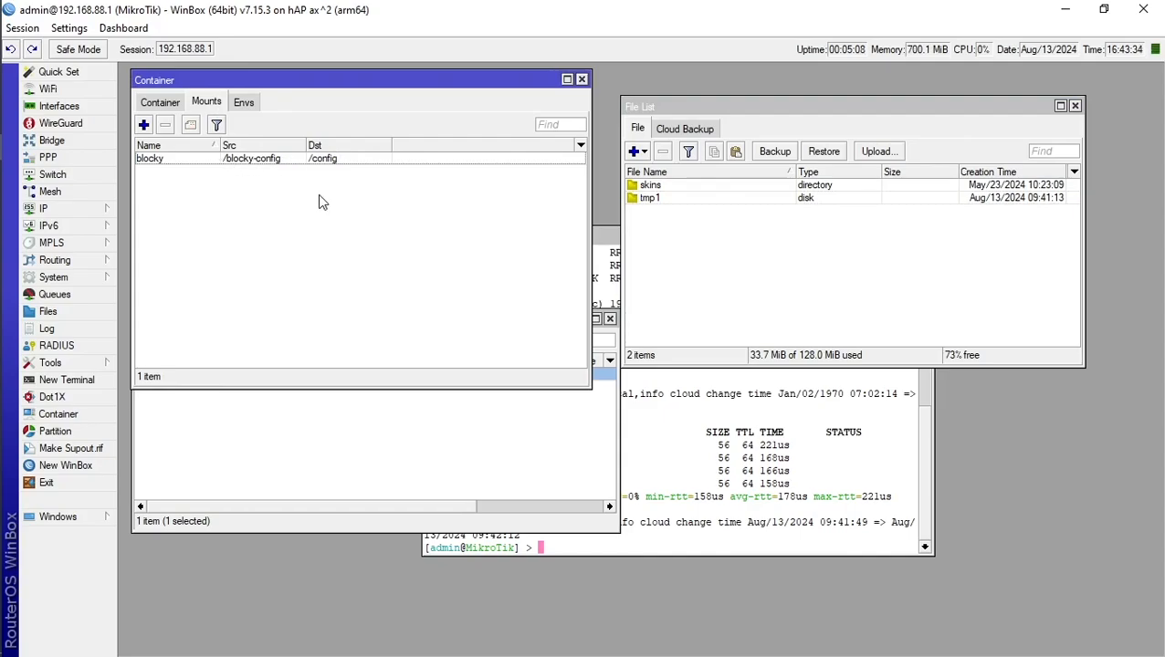
click(751, 290)
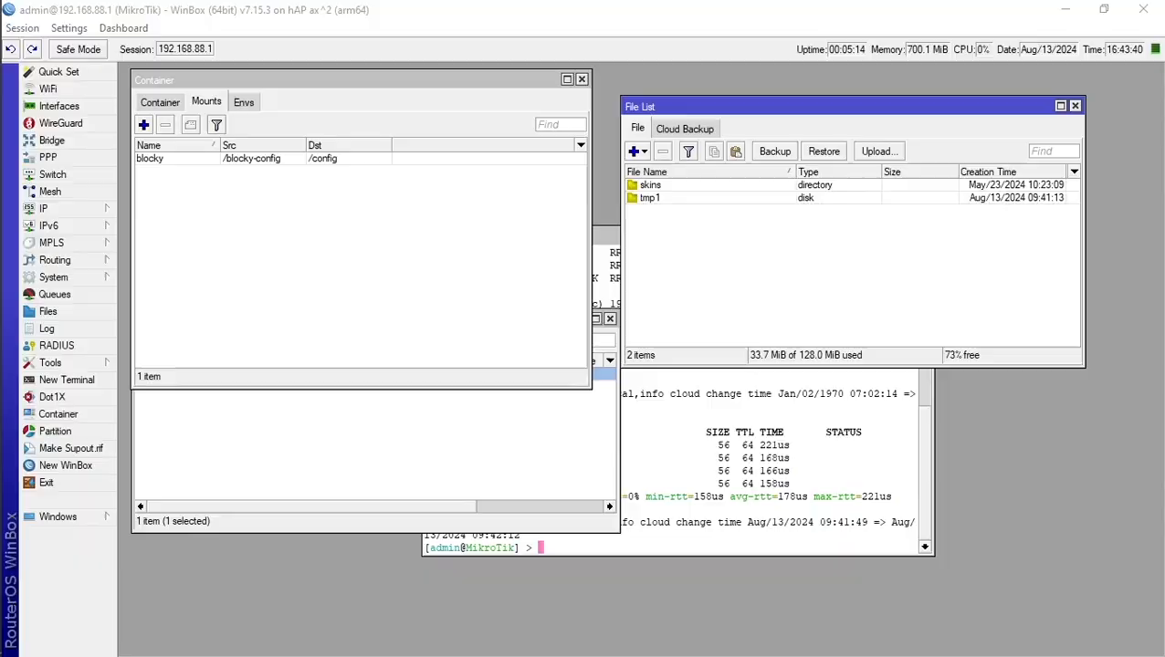
key(alt+Tab)
click(398, 219)
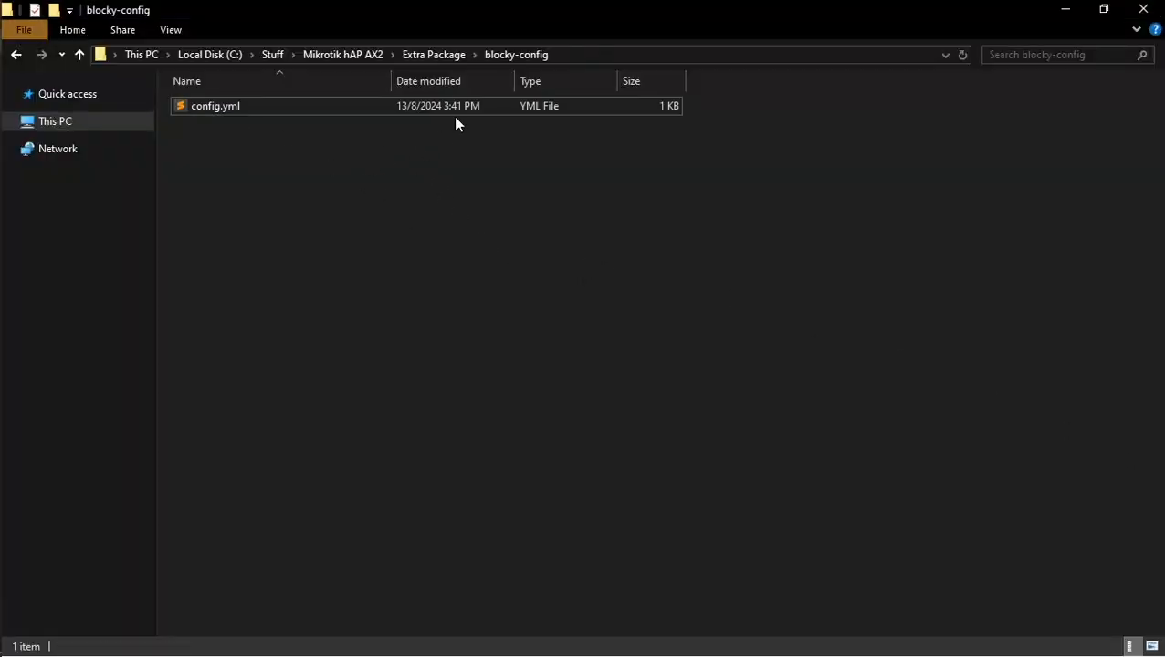
click(452, 56)
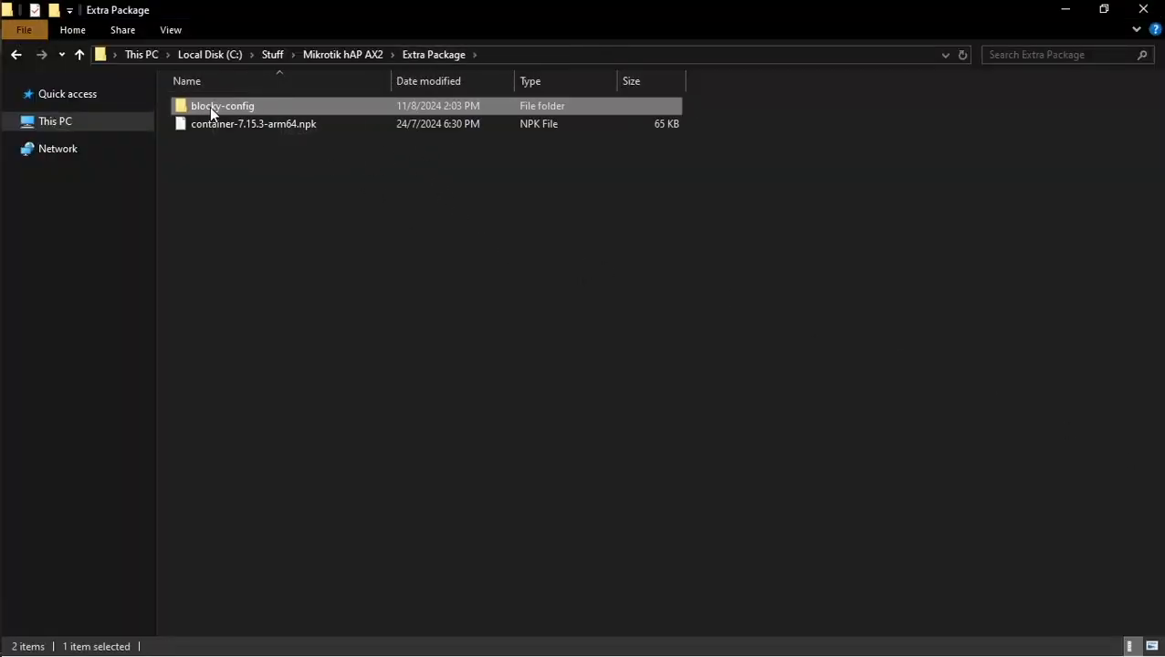
double_click(261, 109)
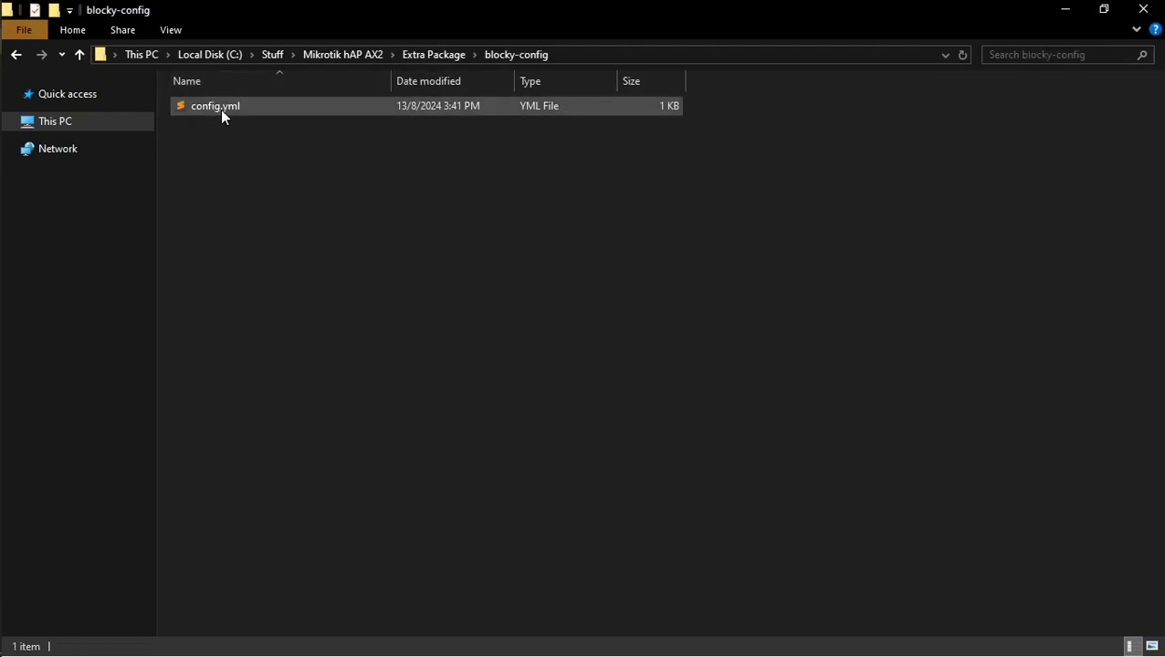
click(432, 57)
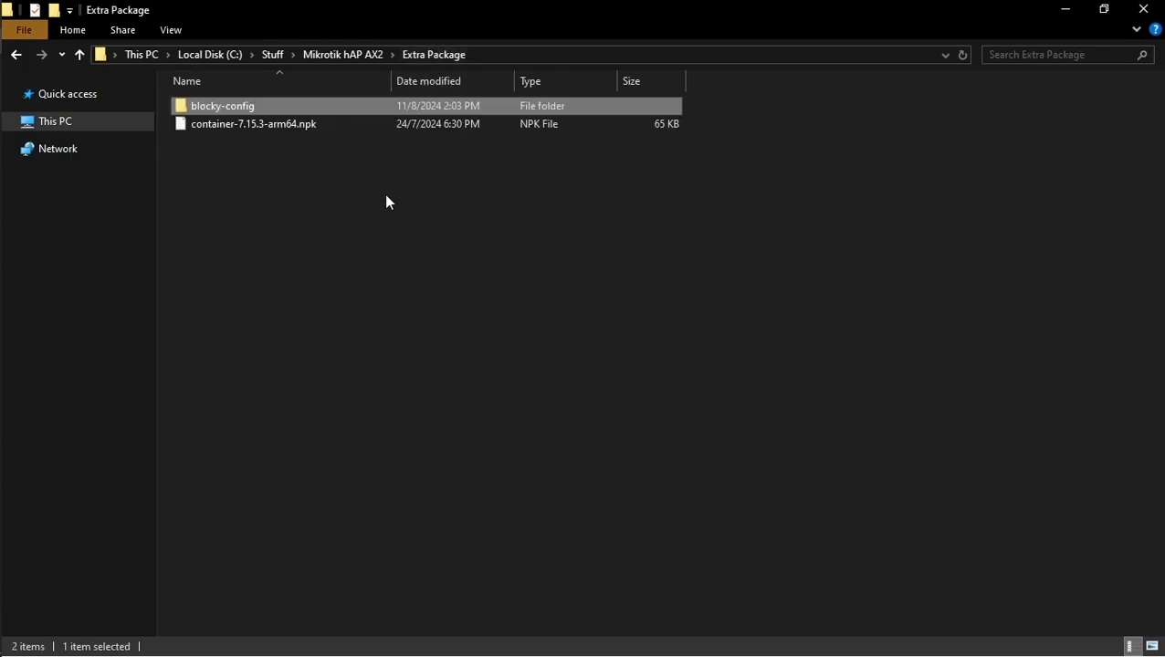
drag(202, 102, 1164, 304)
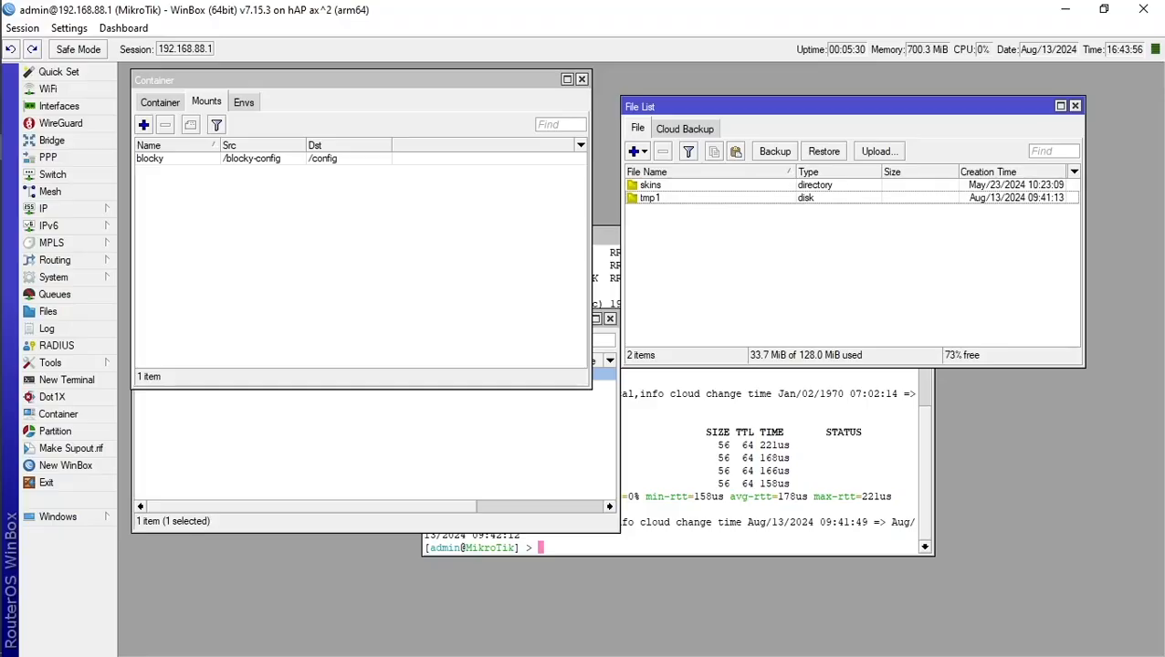
drag(1077, 521, 671, 286)
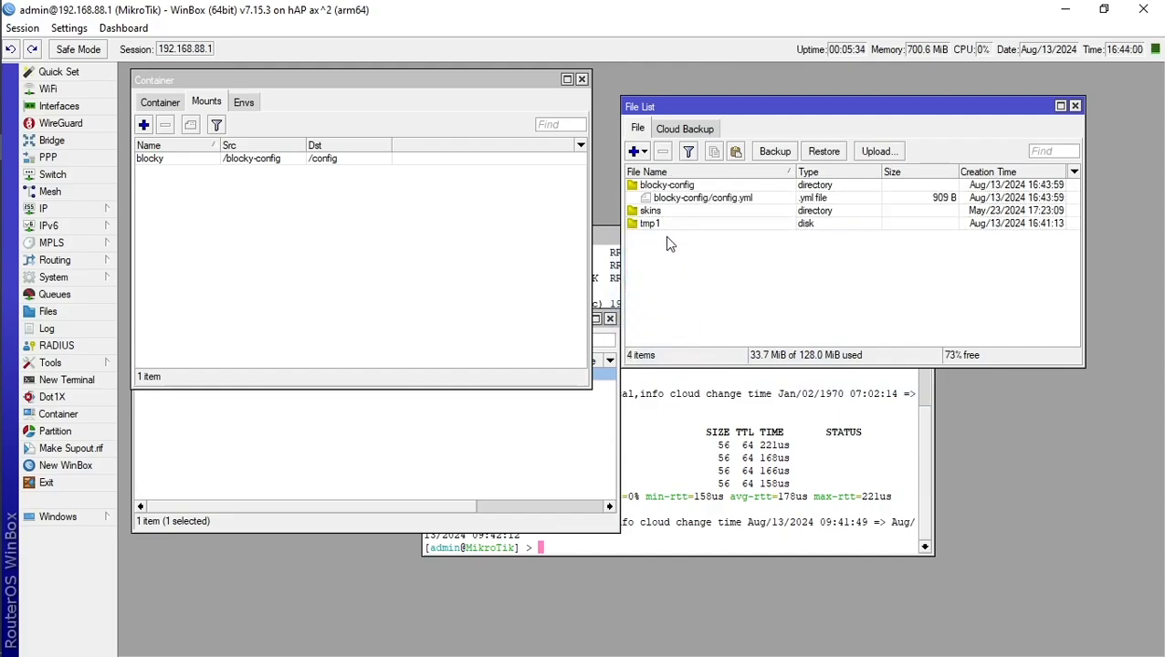
click(672, 185)
click(735, 199)
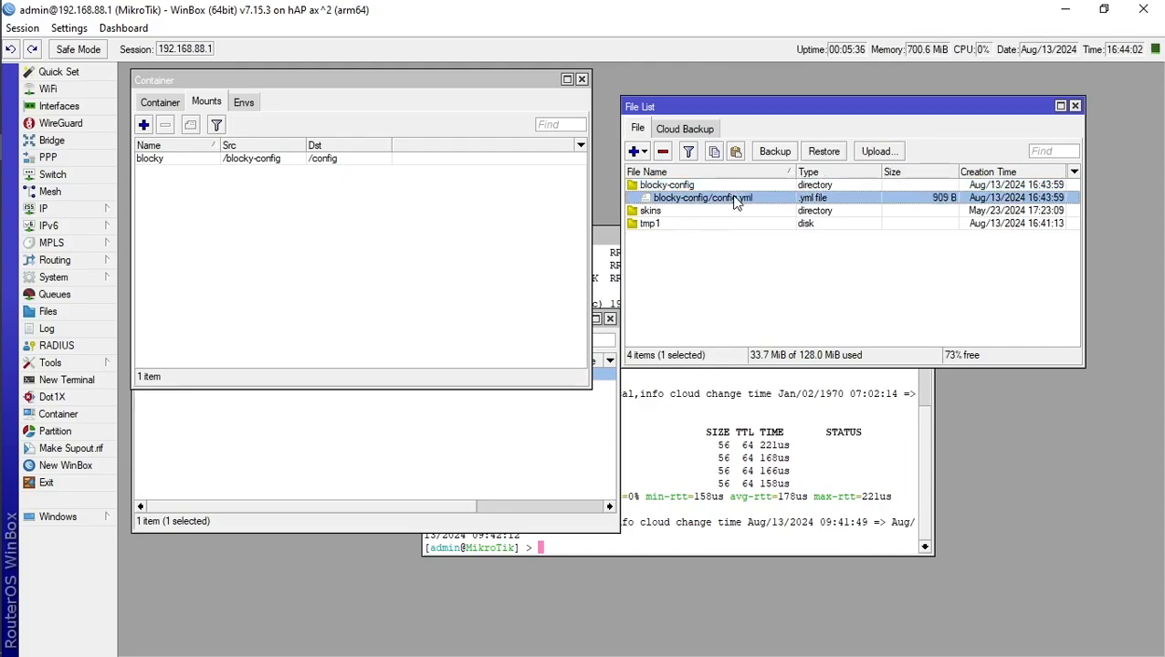
click(762, 267)
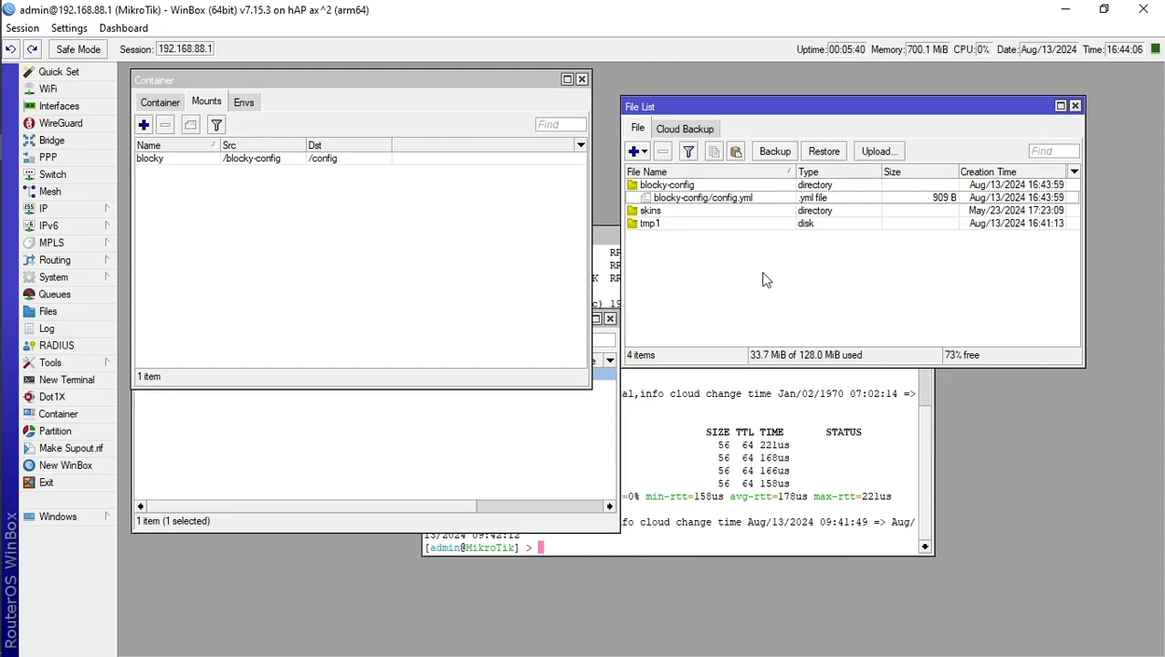
click(747, 199)
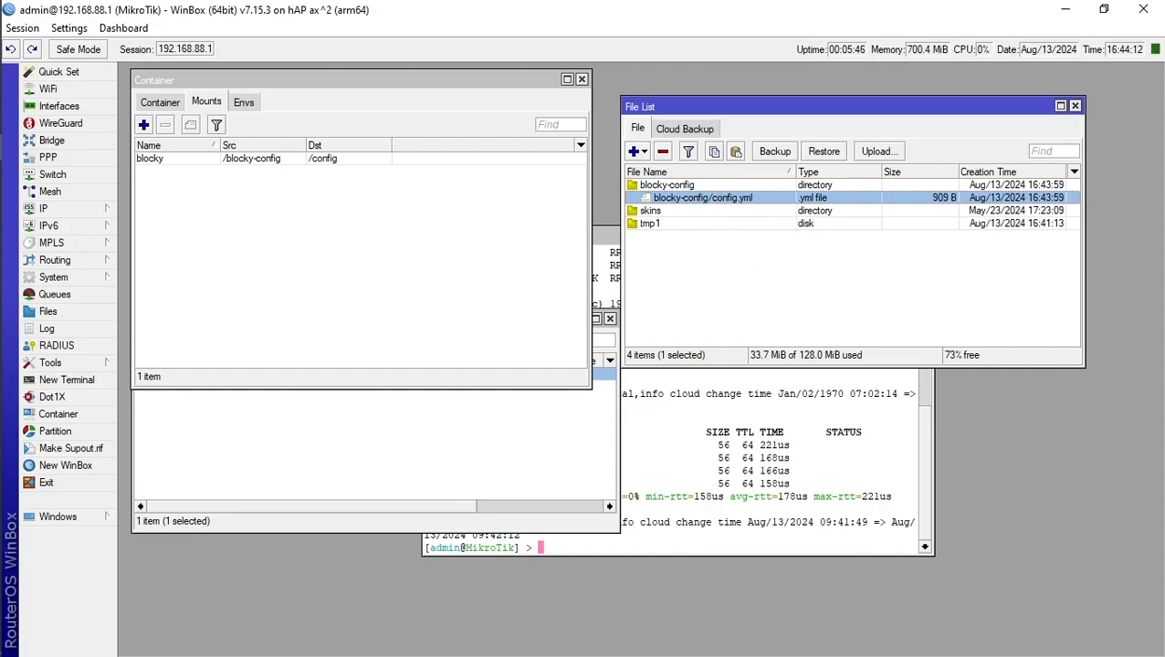
Step: Switch to the browser and read Blocky's introduction and its Blocking features on the documentation's Welcome page
key(alt+Tab)
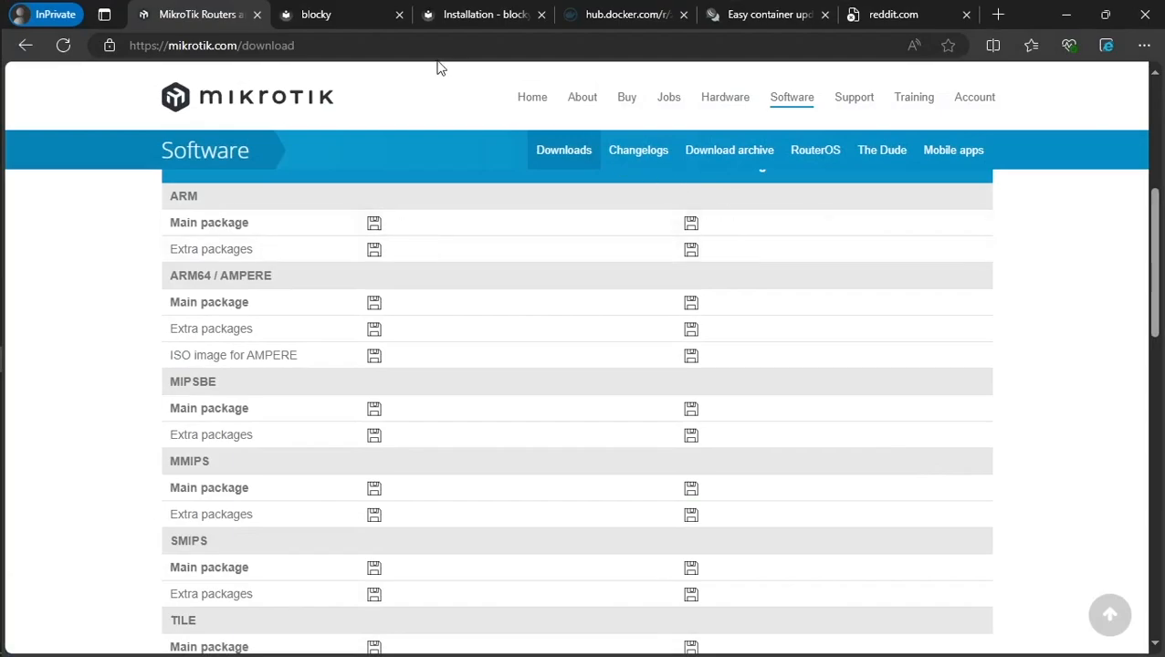
click(343, 27)
scroll(366, 273, down, 1)
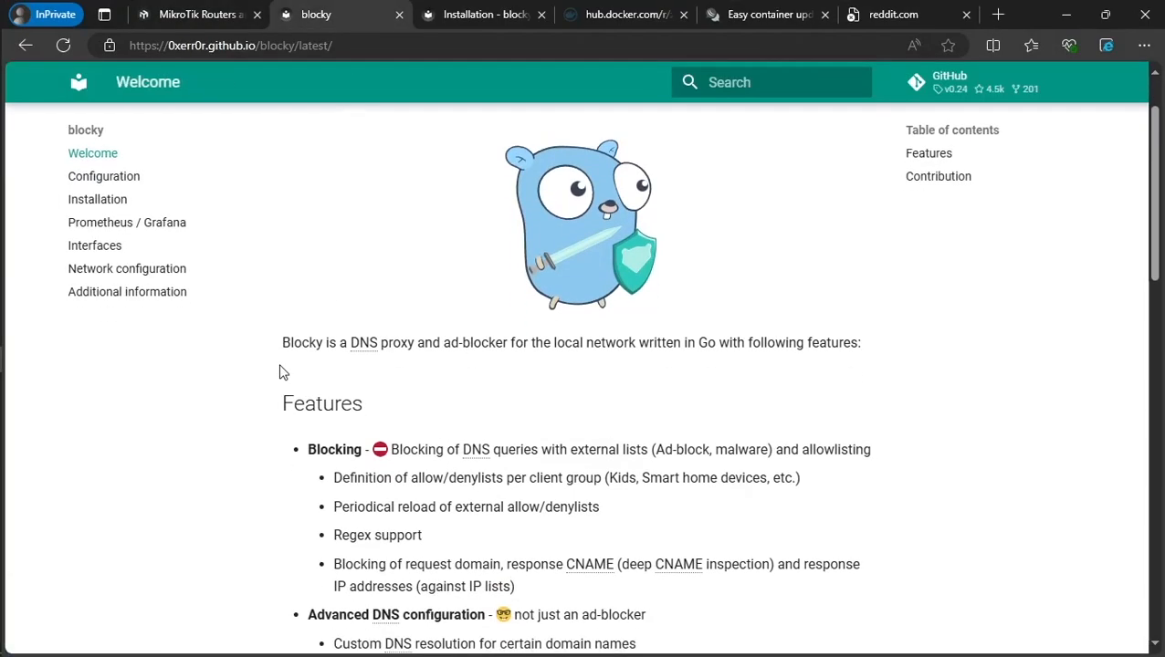
drag(291, 351, 515, 366)
click(514, 365)
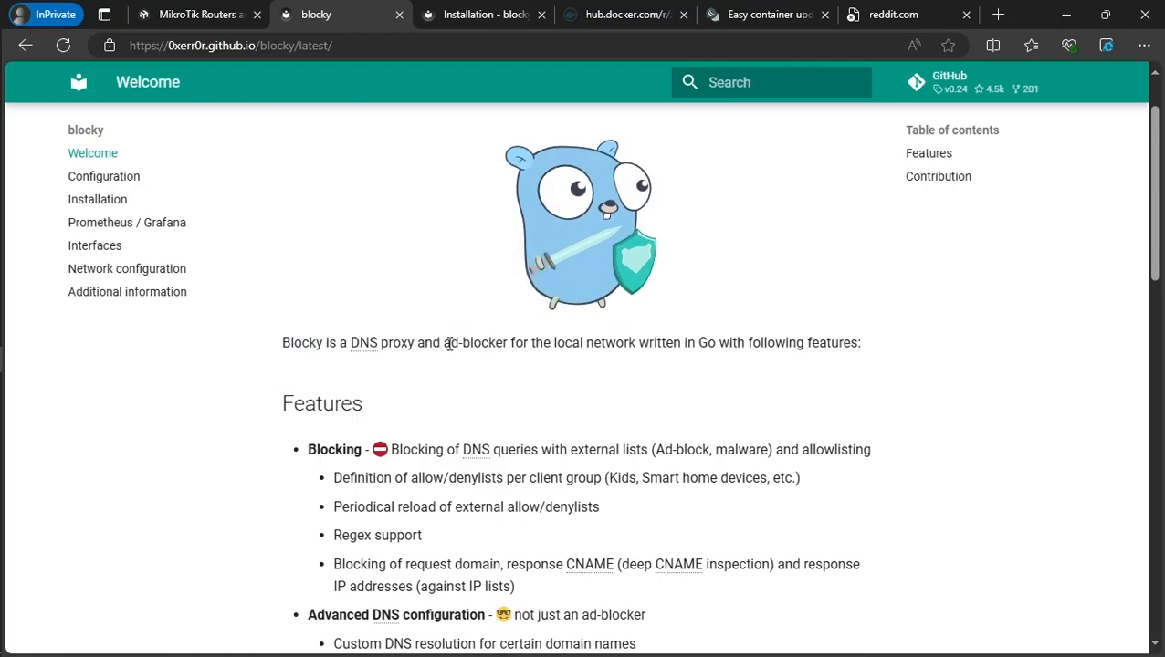
drag(425, 345, 775, 360)
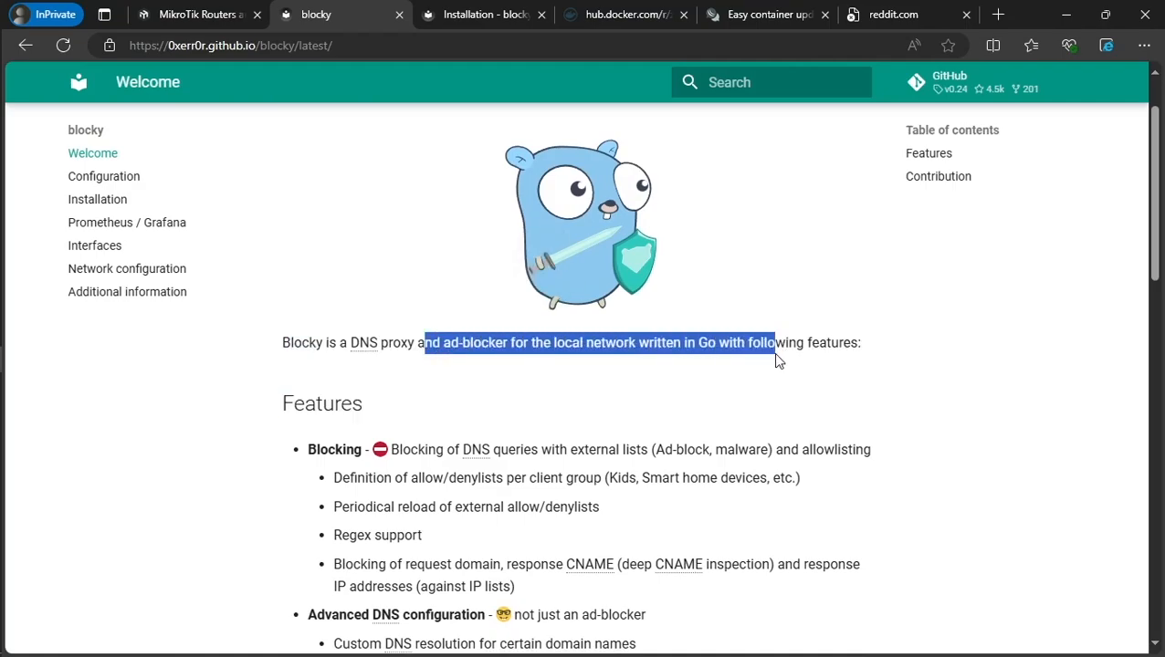
click(775, 361)
scroll(629, 362, down, 2)
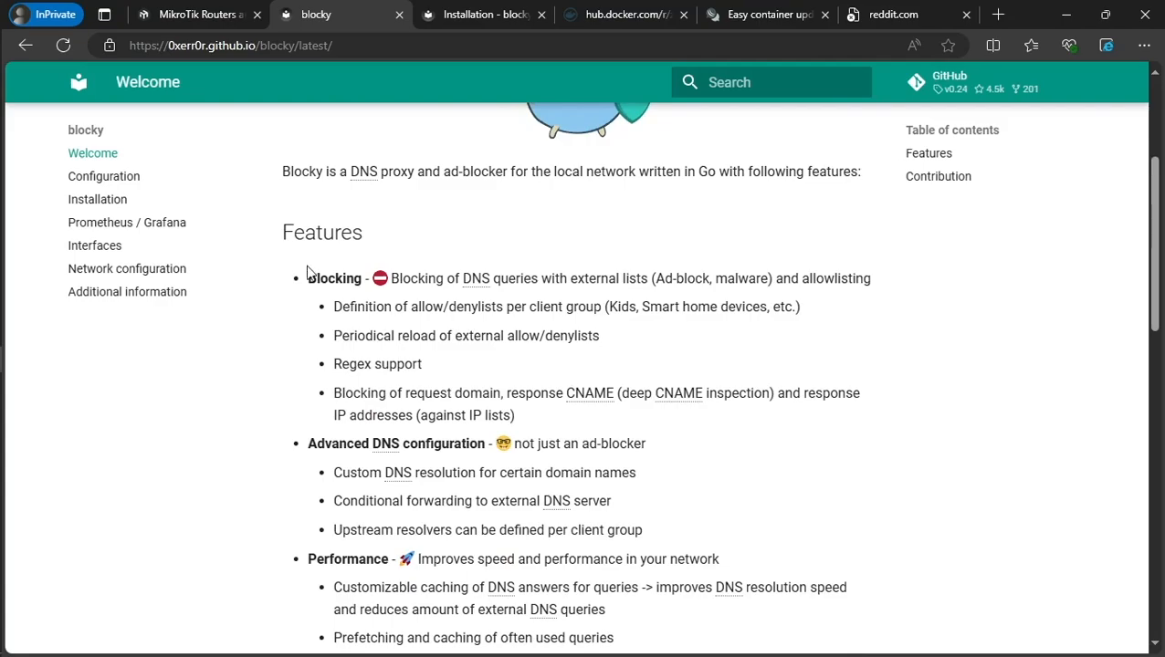
drag(308, 277, 751, 307)
drag(317, 338, 652, 351)
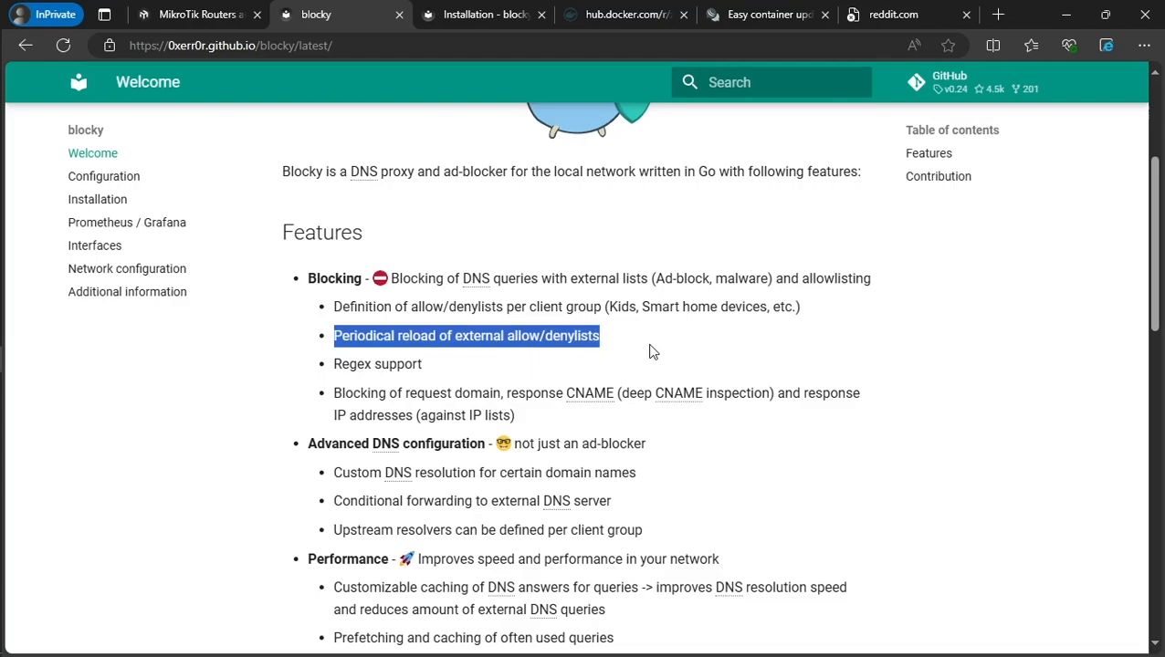
click(653, 351)
Step: Examine the DNS protocols listed under Various Protocols in Blocky's feature list
scroll(630, 342, down, 1)
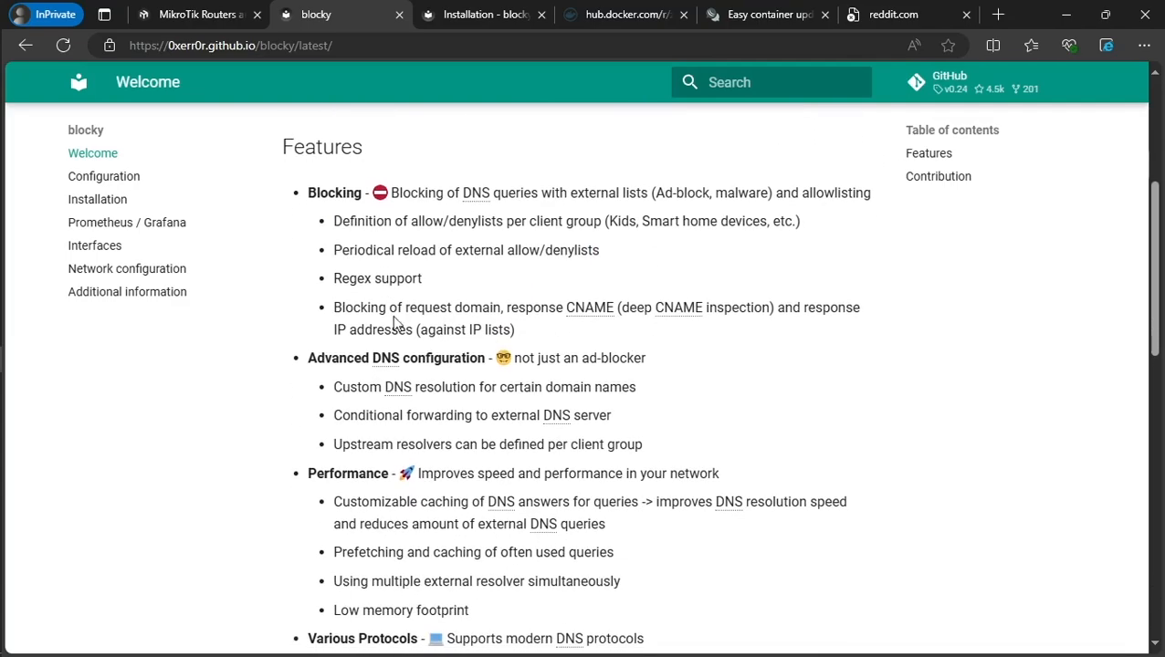
scroll(345, 311, down, 3)
scroll(344, 310, down, 2)
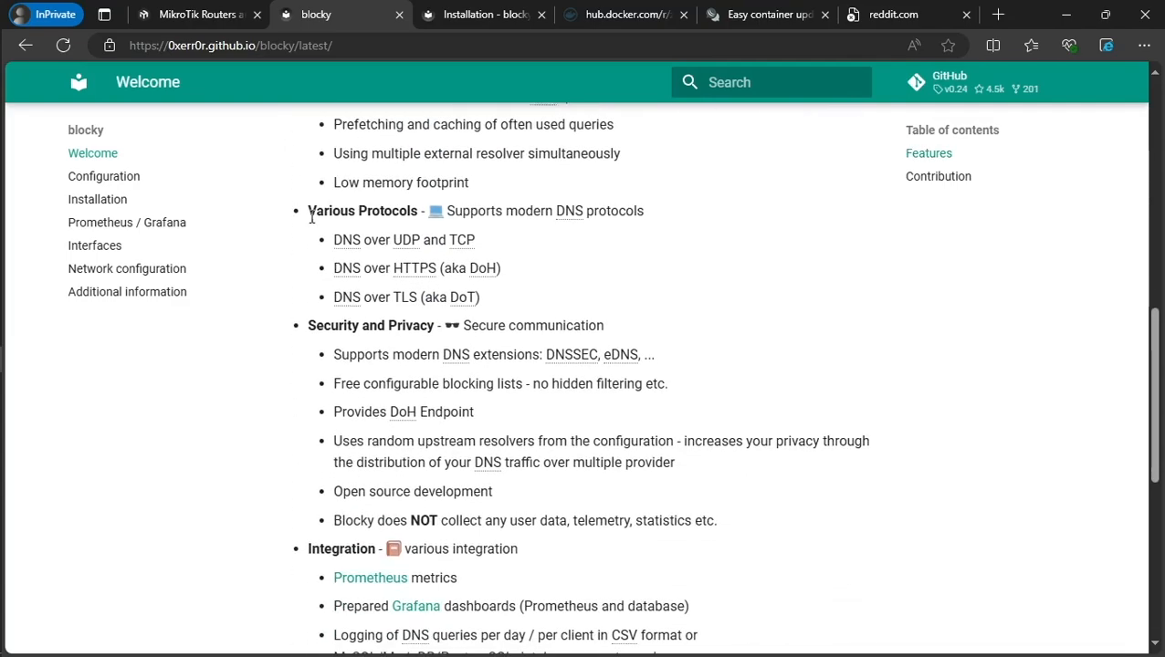
drag(450, 211, 684, 224)
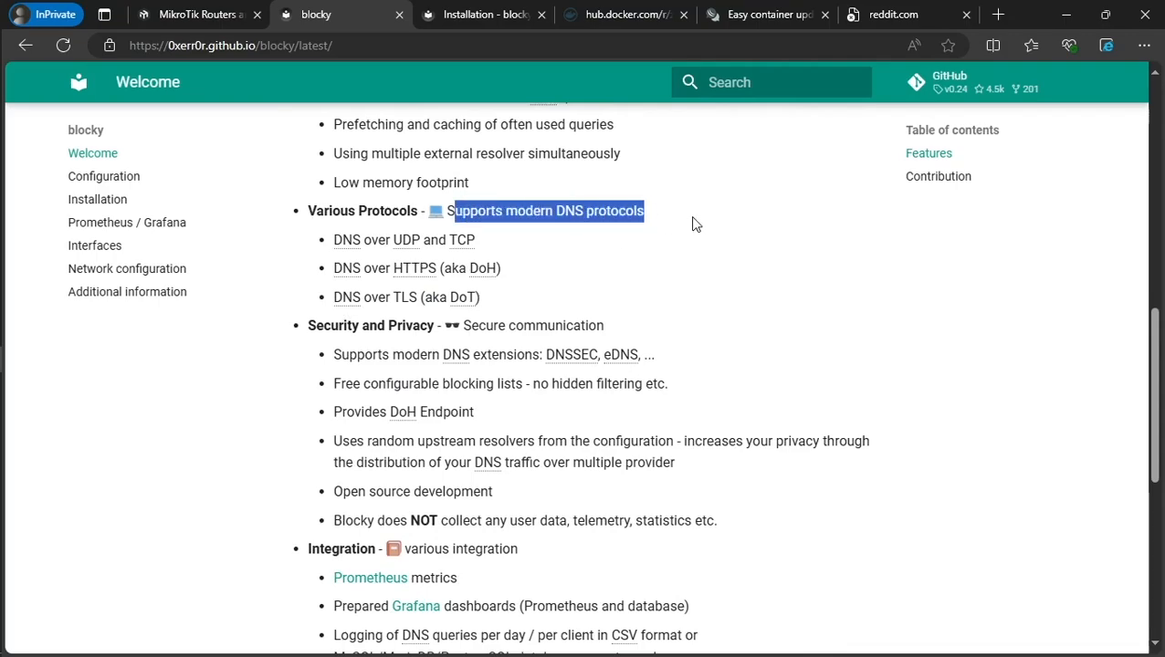
click(694, 224)
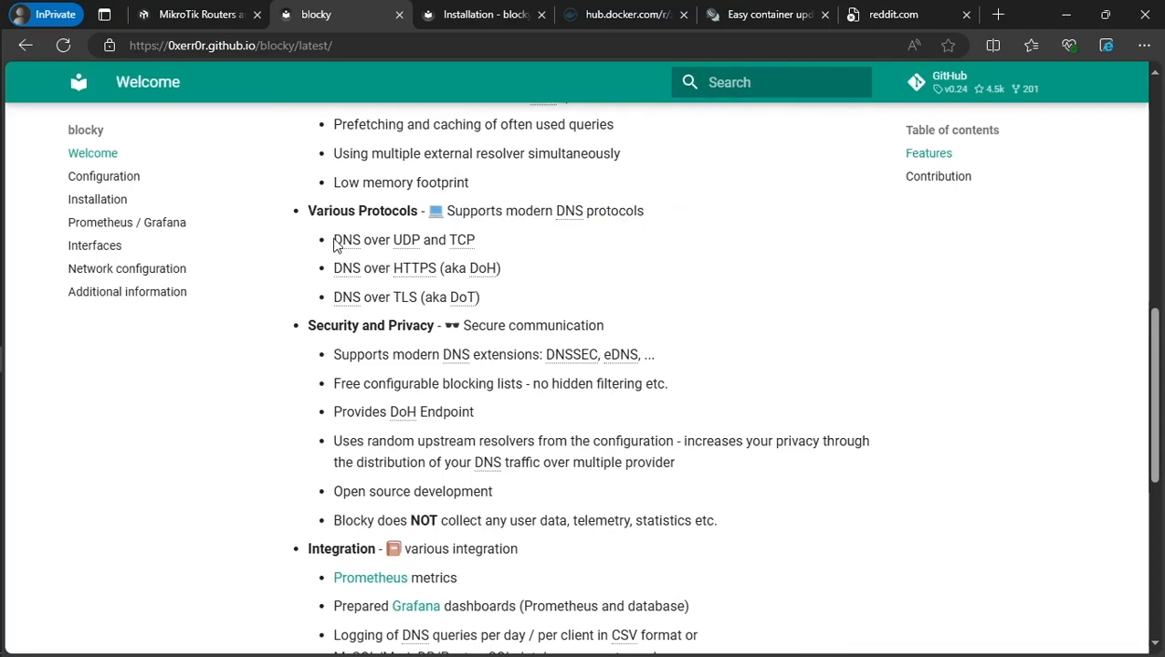
drag(332, 242, 514, 249)
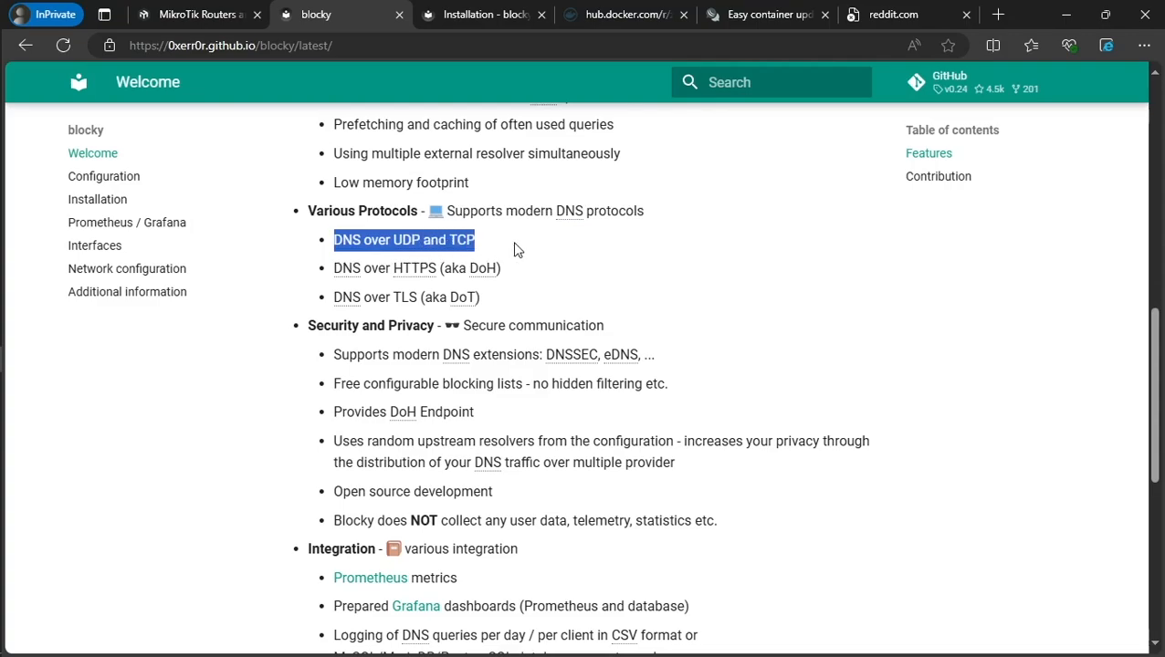
drag(333, 271, 525, 278)
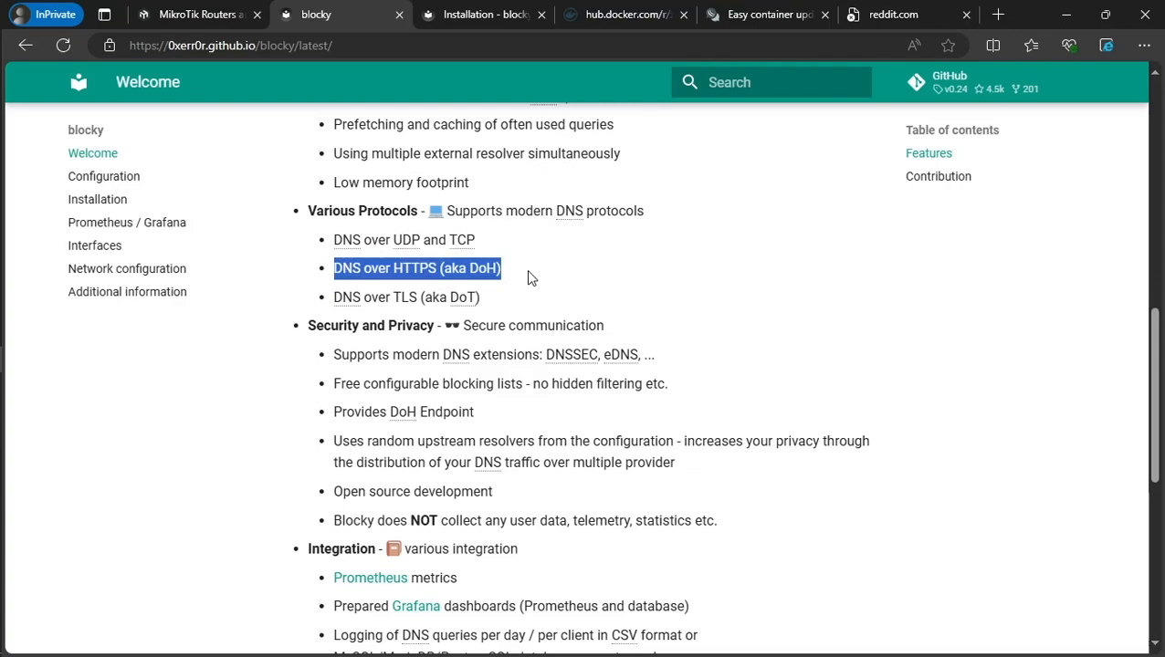
drag(333, 299, 501, 304)
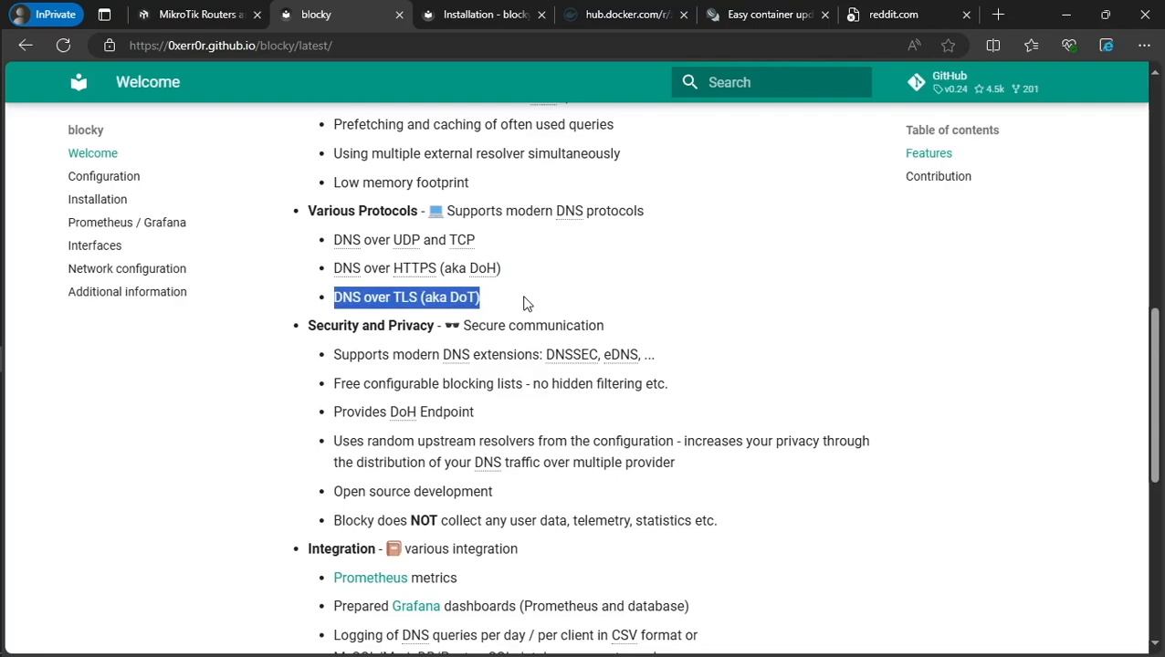
click(525, 302)
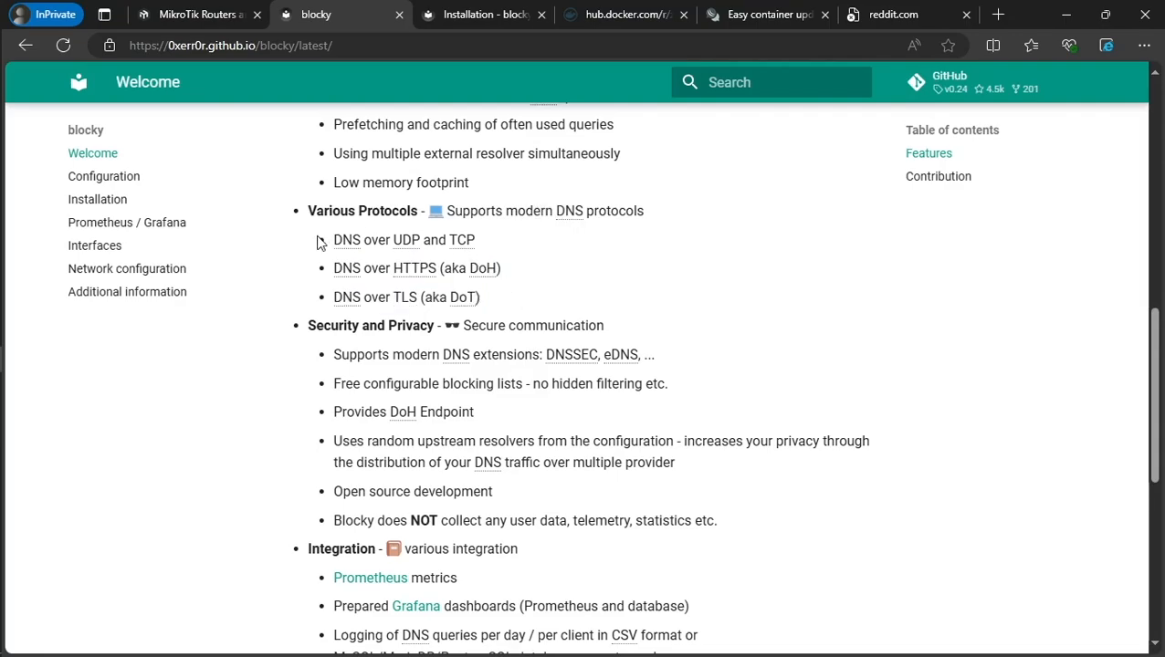
drag(325, 241, 500, 242)
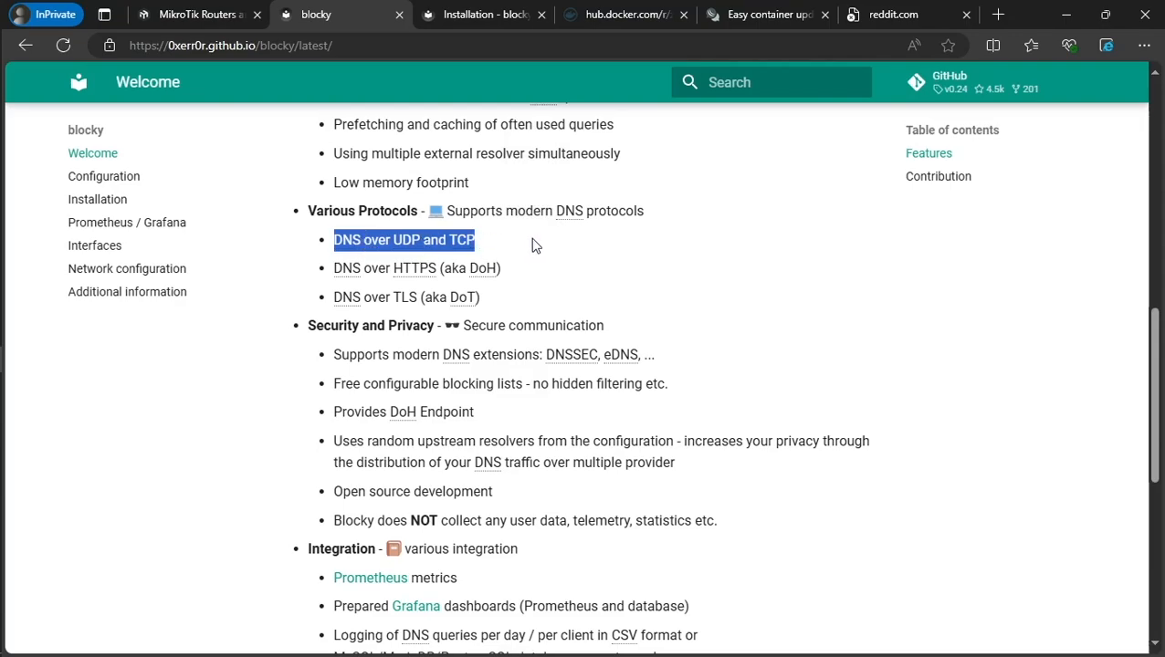
Step: Read the DNS over HTTPS and DNS over TLS entries and skim the rest of Blocky's feature list
click(534, 245)
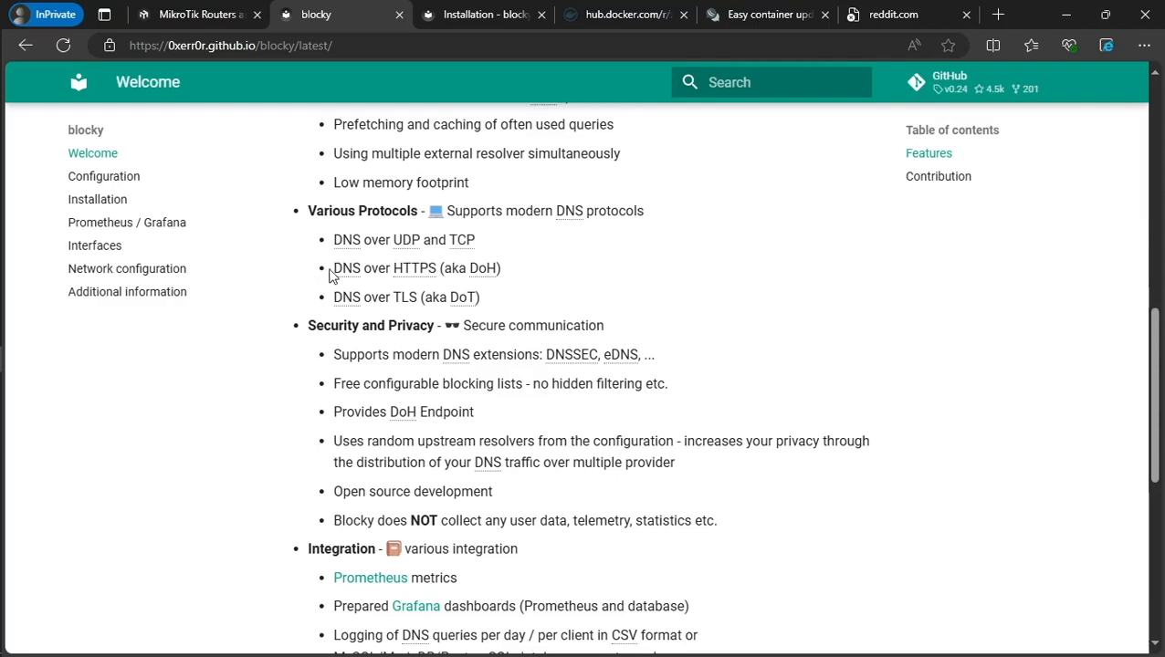
drag(331, 270, 438, 272)
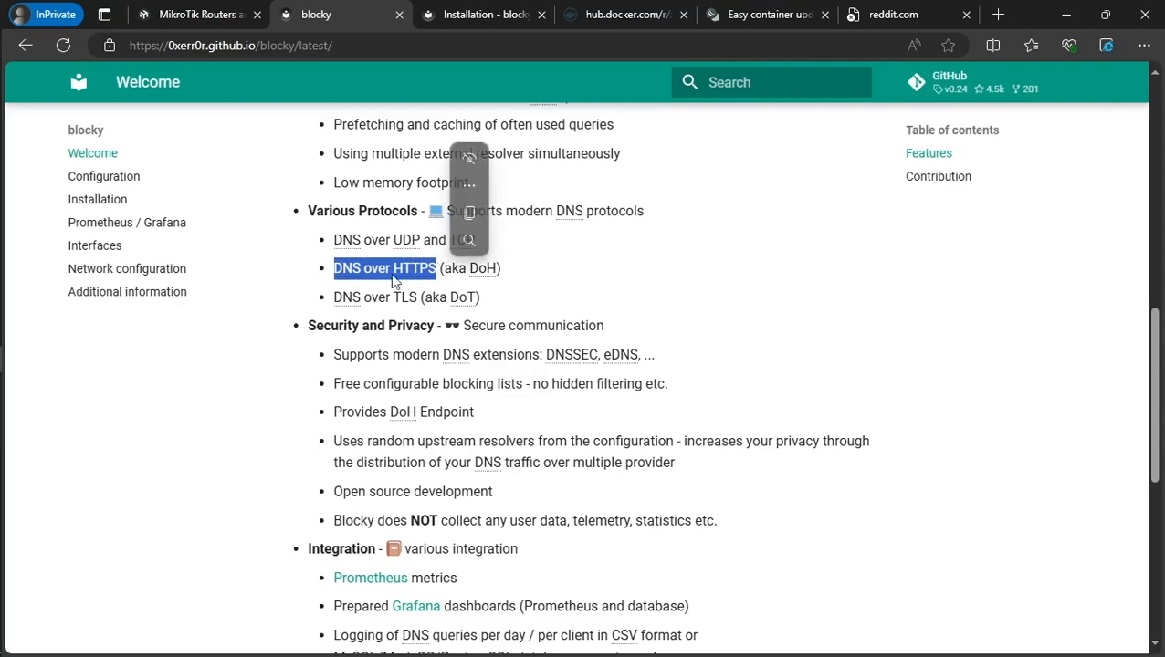
drag(332, 299, 425, 303)
click(546, 301)
scroll(546, 302, down, 4)
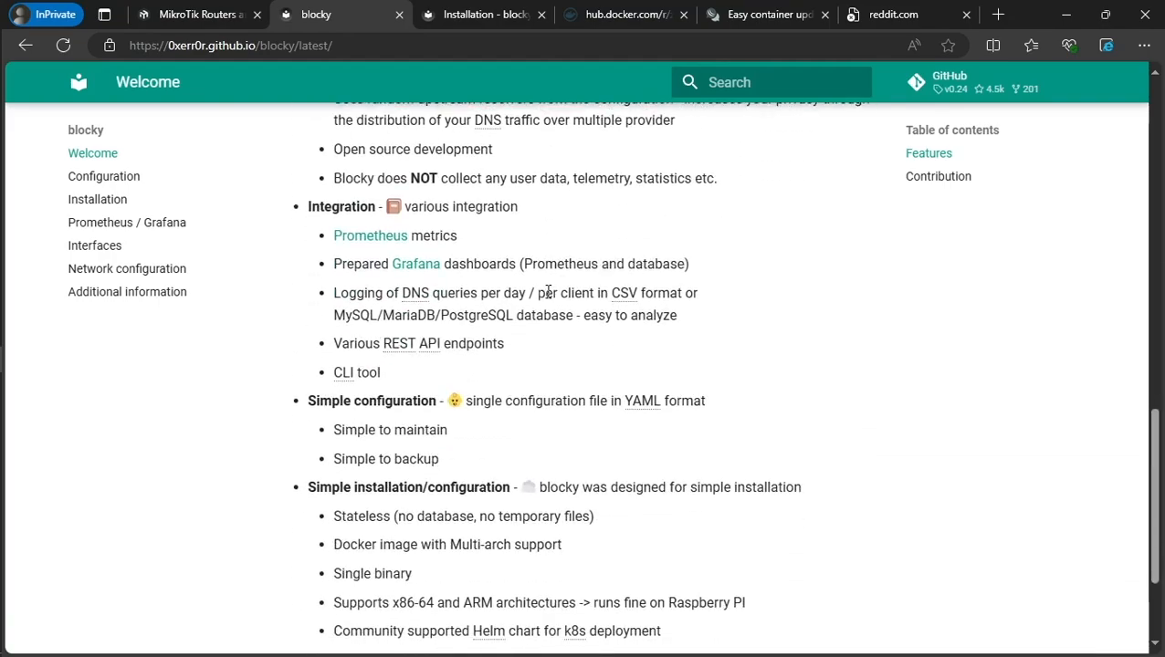
scroll(548, 292, up, 5)
scroll(548, 292, up, 5)
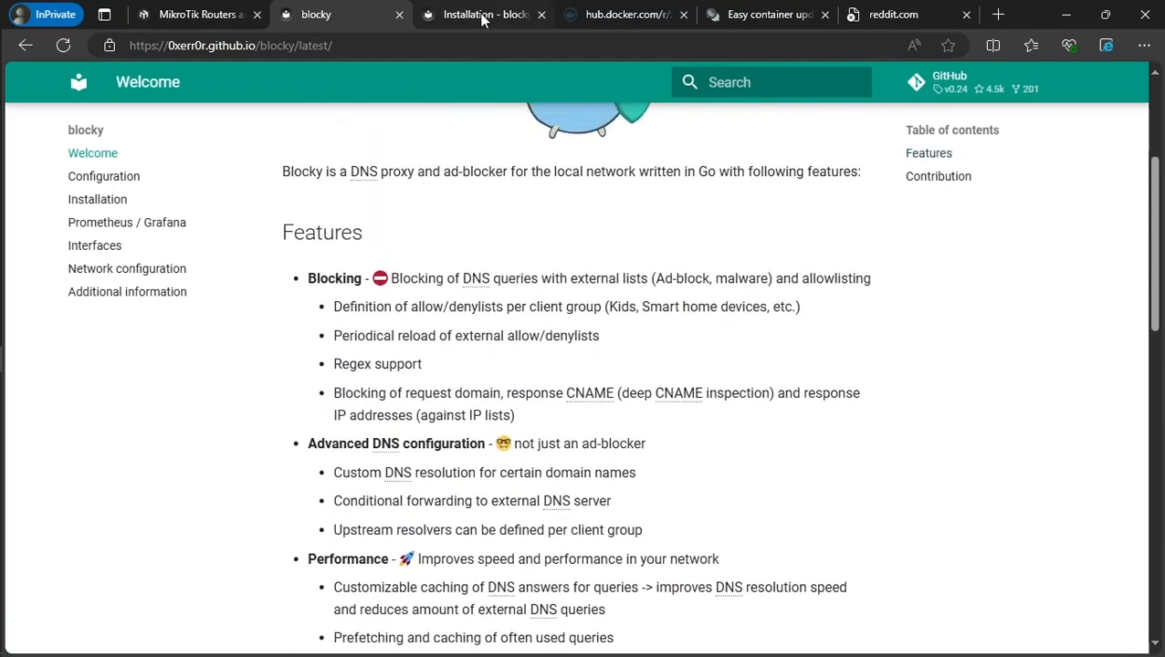
Step: Open Blocky's Installation page and examine the simple configuration file example
click(482, 15)
scroll(556, 298, down, 3)
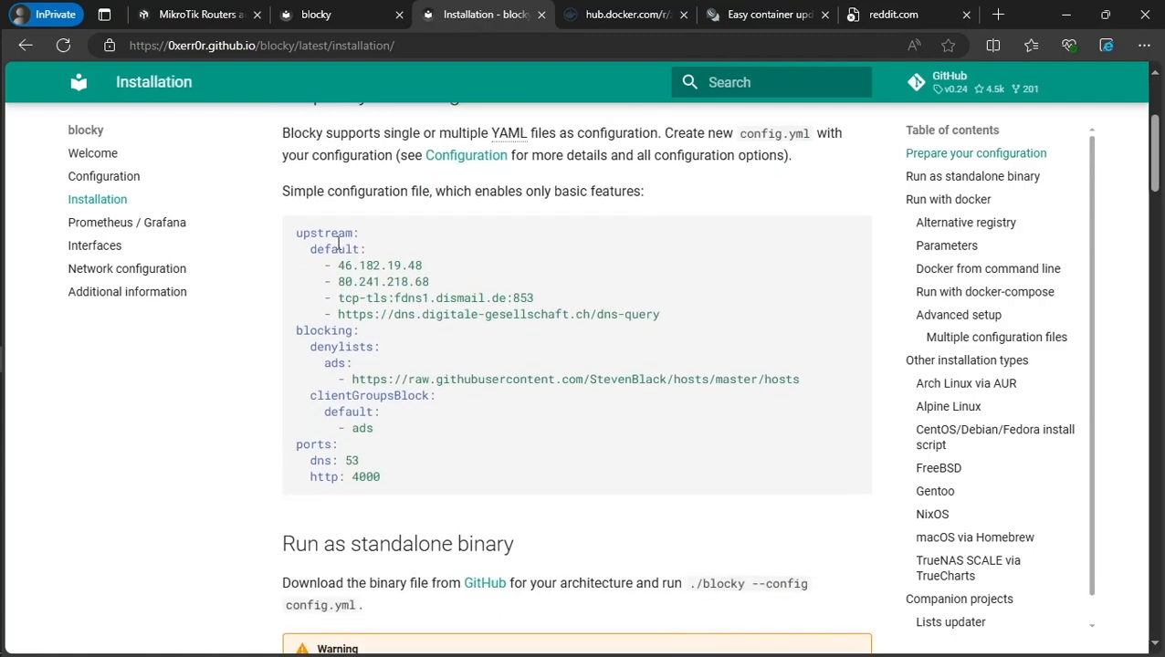
drag(294, 235, 459, 495)
click(460, 495)
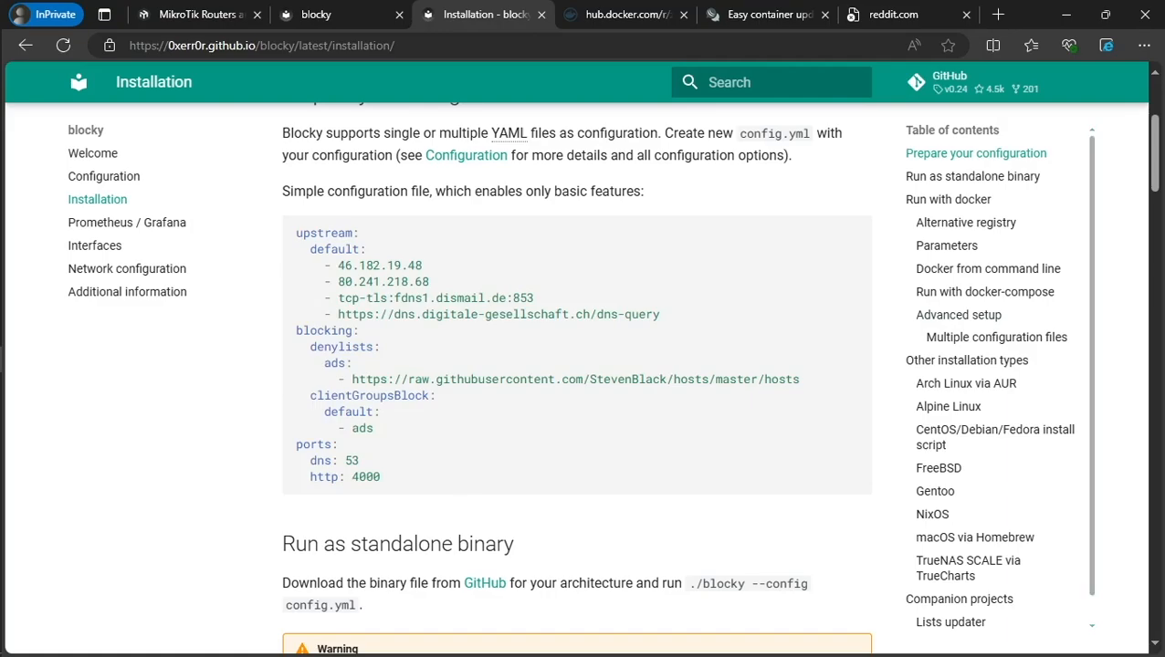
Step: Switch to config.yml in Sublime Text and examine the default group under upstreams
key(alt+Tab)
click(187, 93)
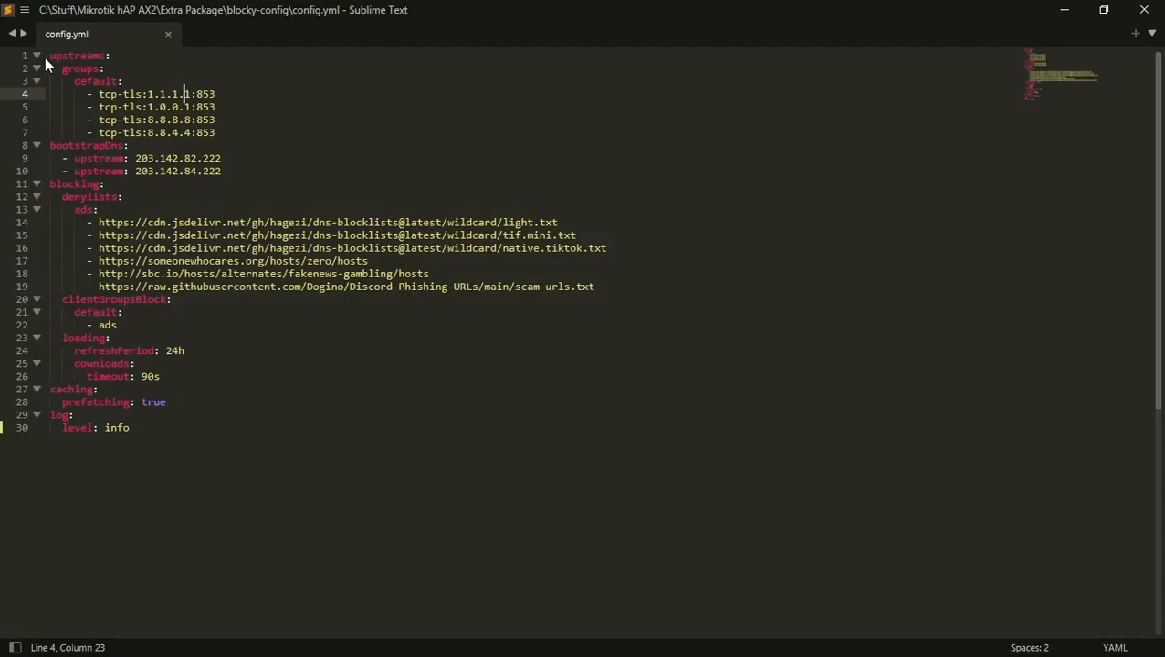
drag(48, 56, 132, 68)
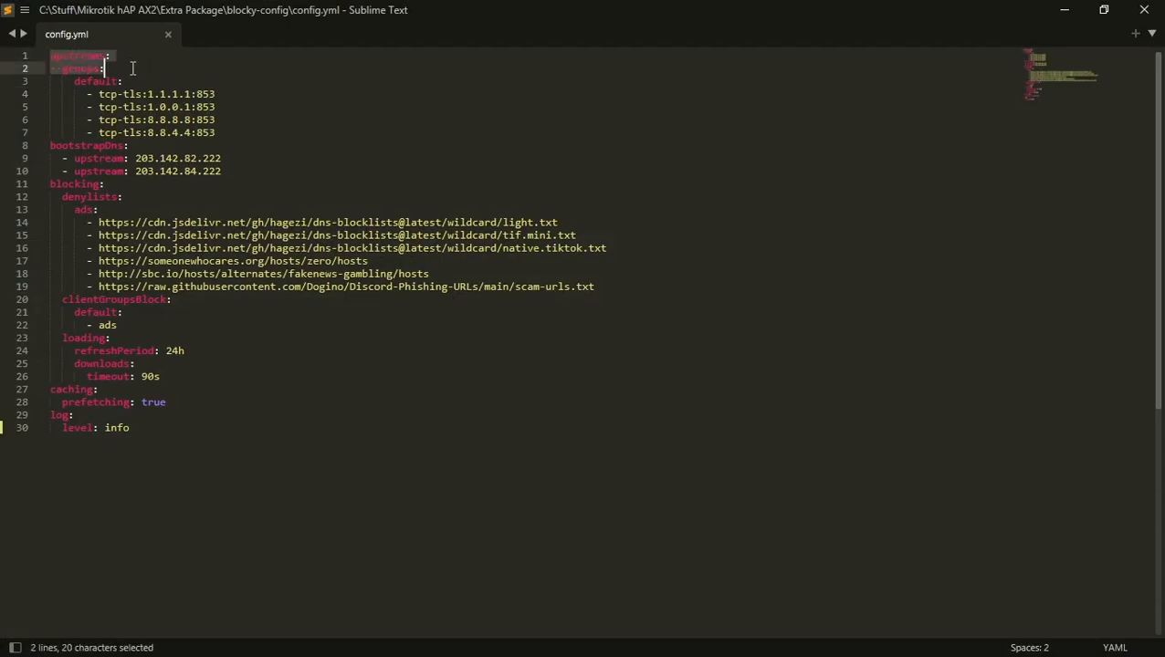
click(130, 69)
click(98, 81)
double_click(98, 81)
click(109, 94)
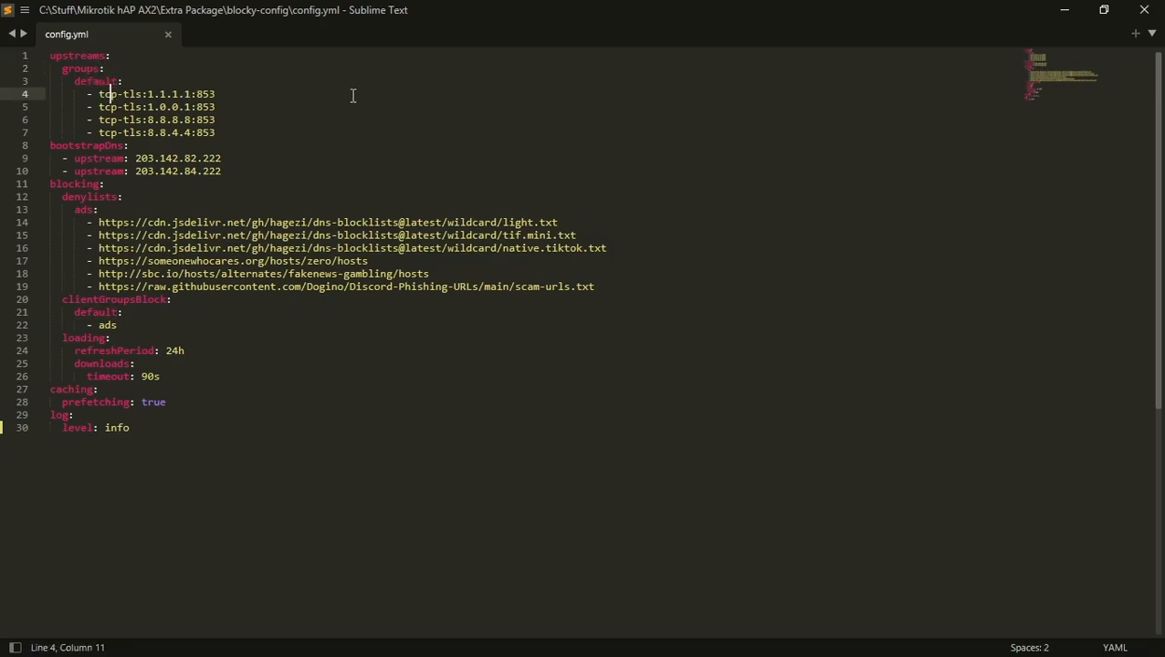
Step: Examine the Cloudflare and Google resolver entries in the default upstream group
key(Right)
key(Right)
key(Right)
key(Right)
key(Right)
key(Right)
drag(75, 95, 261, 111)
click(261, 112)
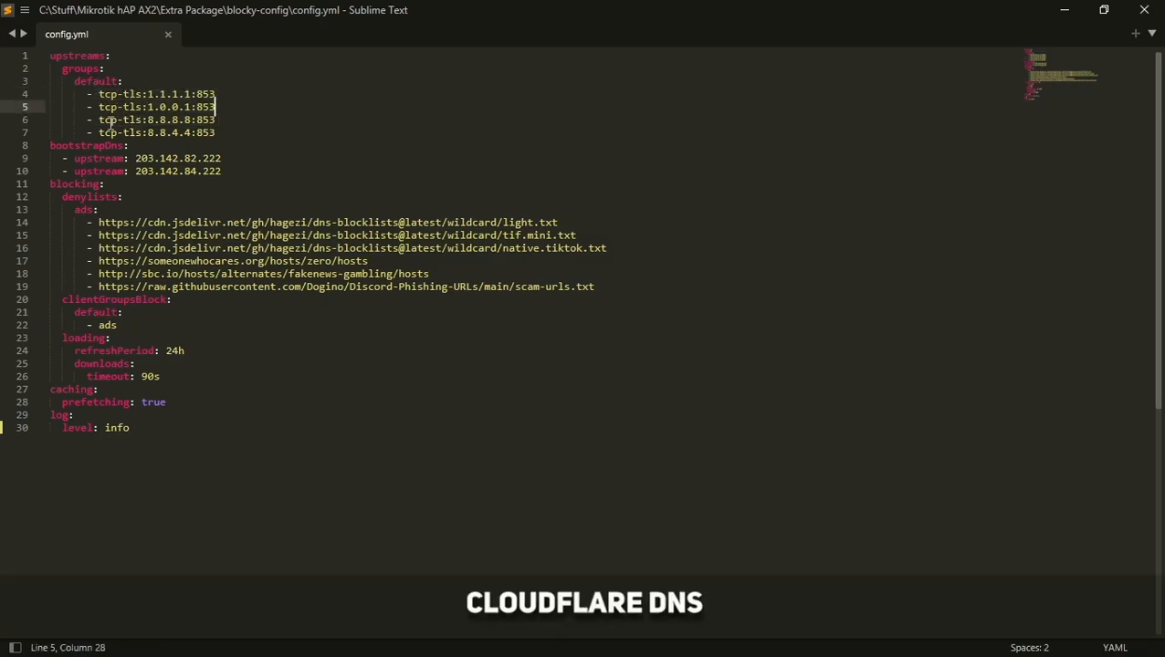
drag(98, 119, 221, 129)
click(177, 107)
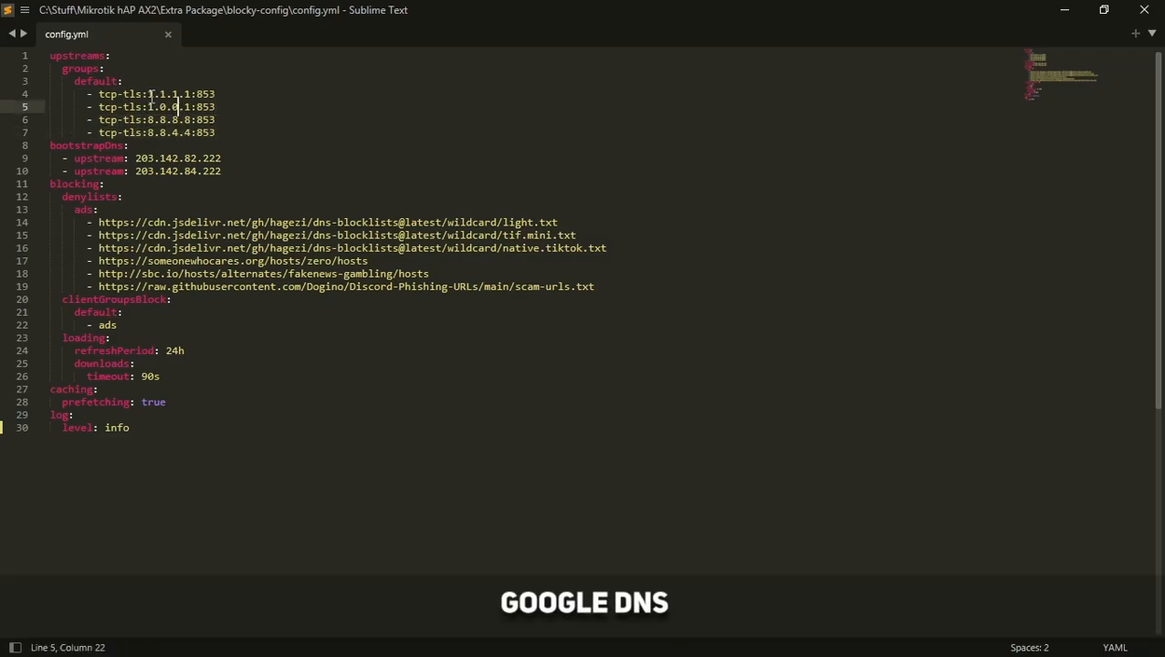
Step: Check the IP address, port and tcp-tls prefix of the first upstream resolver entry
click(157, 95)
click(167, 95)
click(173, 95)
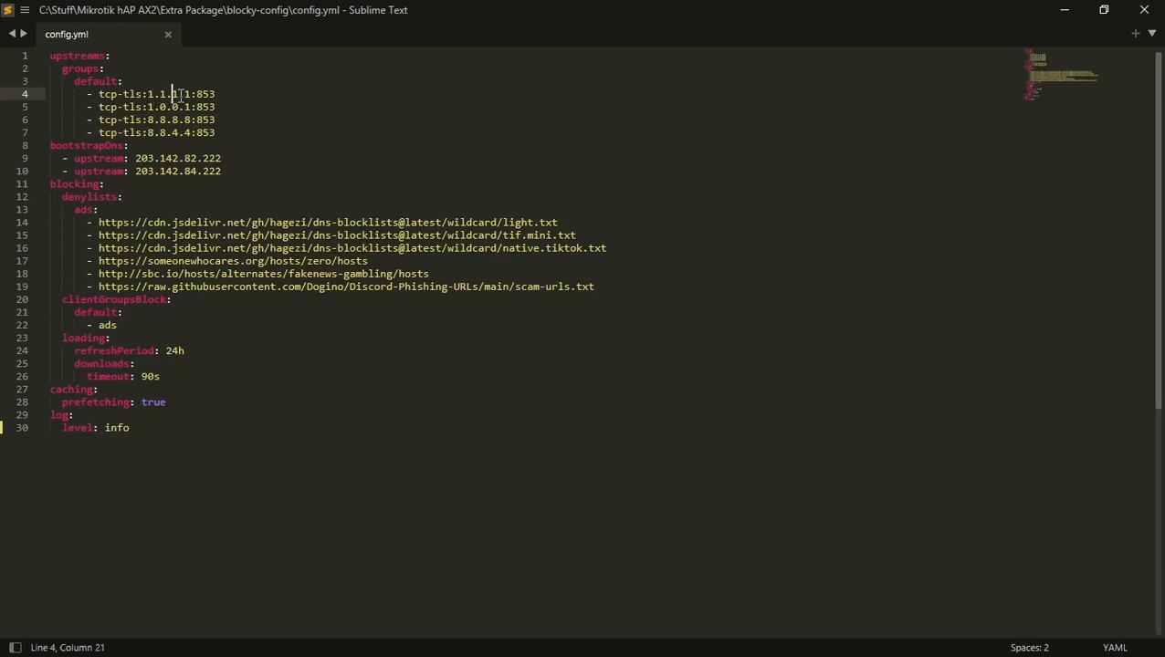
click(185, 95)
click(197, 95)
double_click(209, 94)
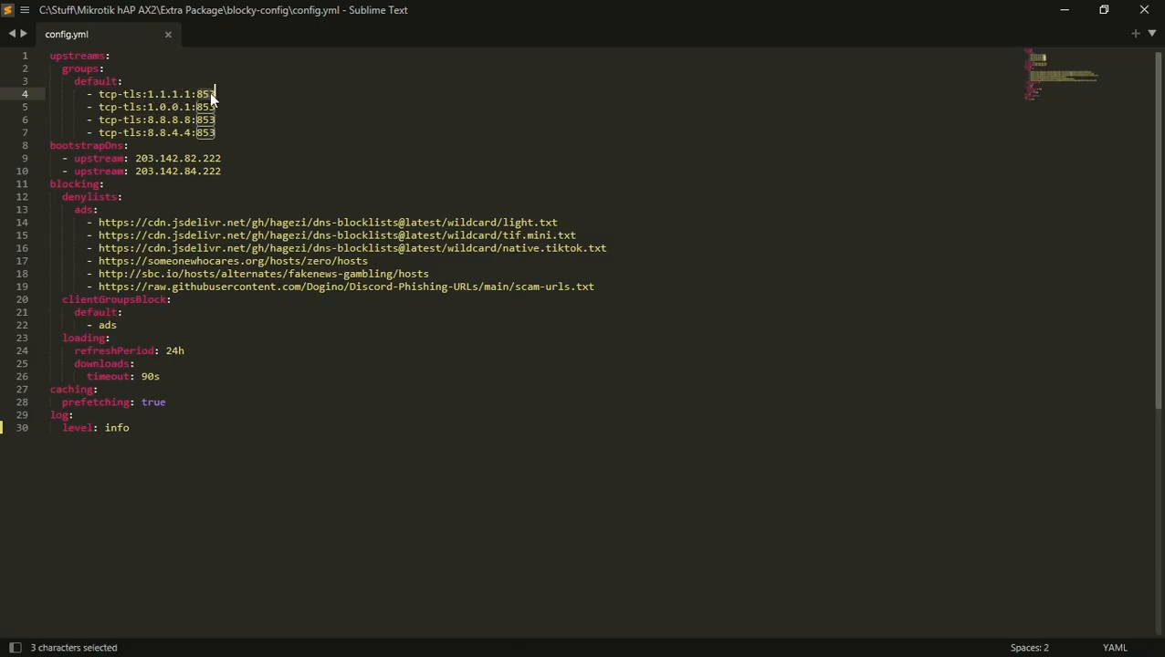
click(150, 107)
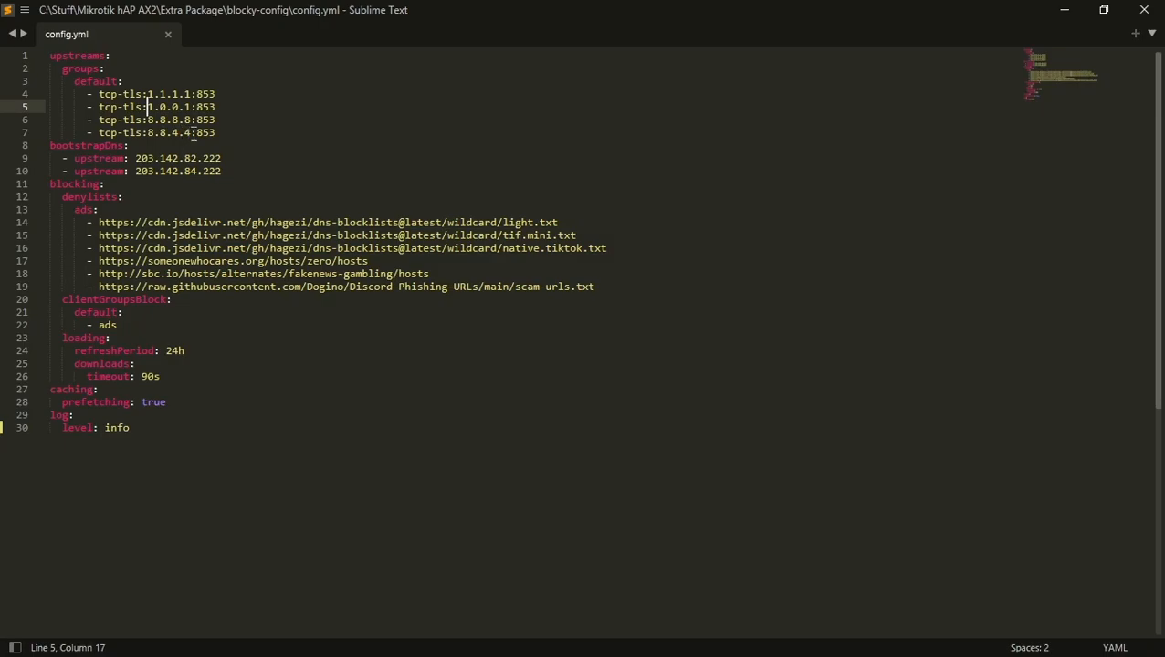
drag(100, 95, 142, 94)
click(141, 94)
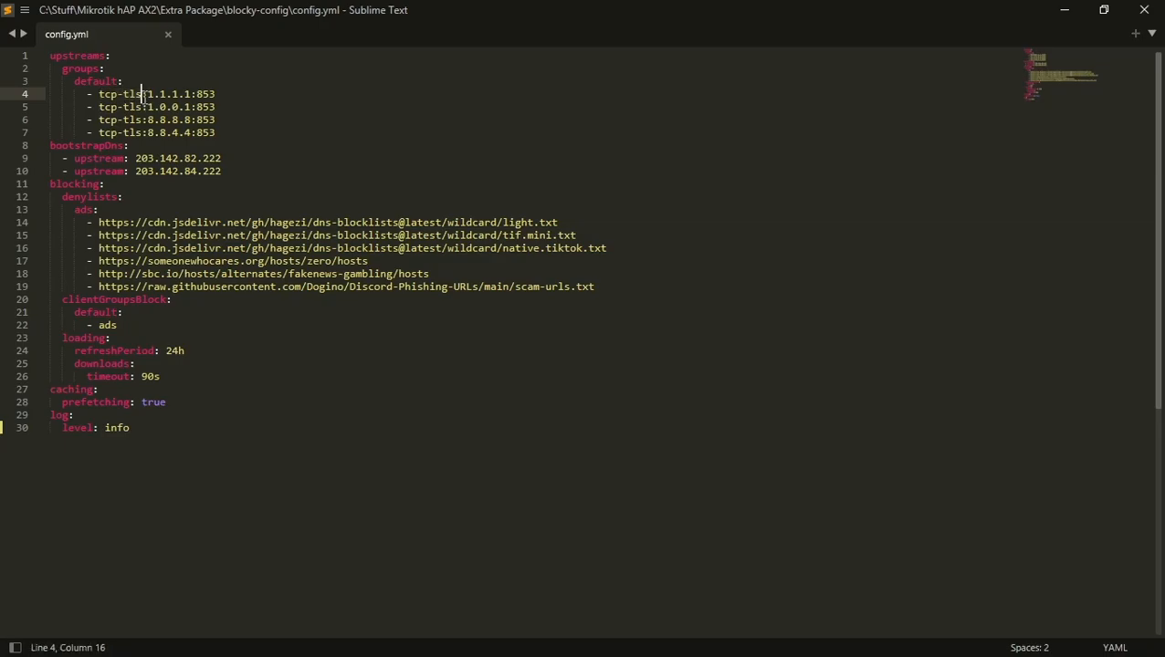
Step: Examine the bootstrapDns section and its two upstream server entries
double_click(107, 147)
click(105, 158)
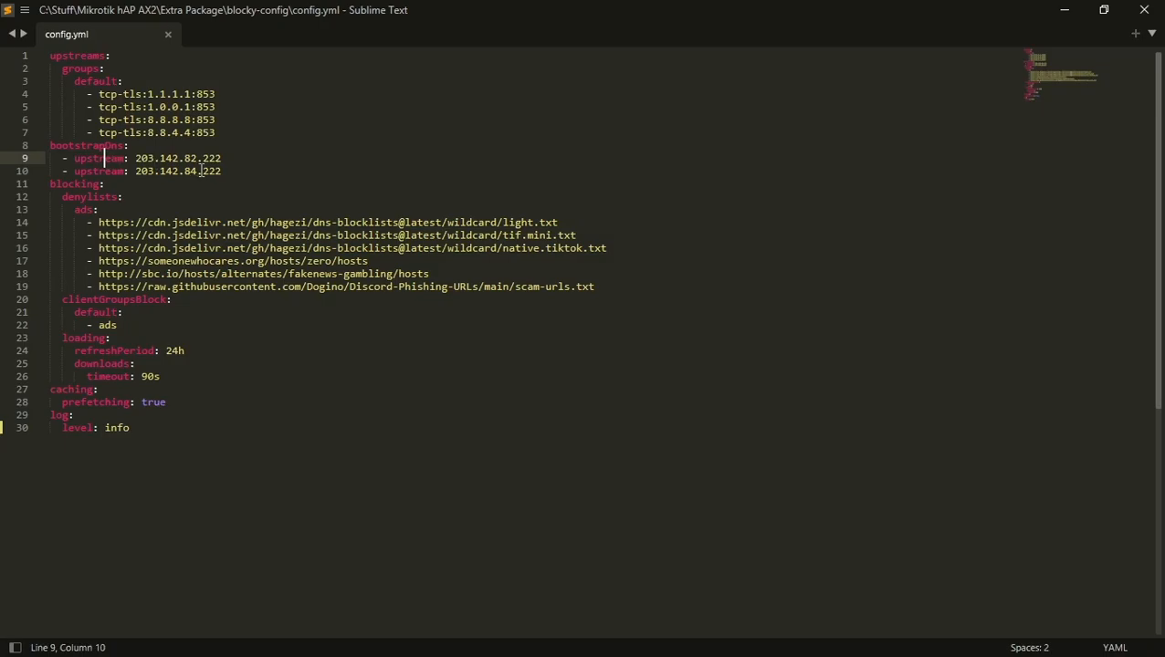
drag(231, 172, 48, 146)
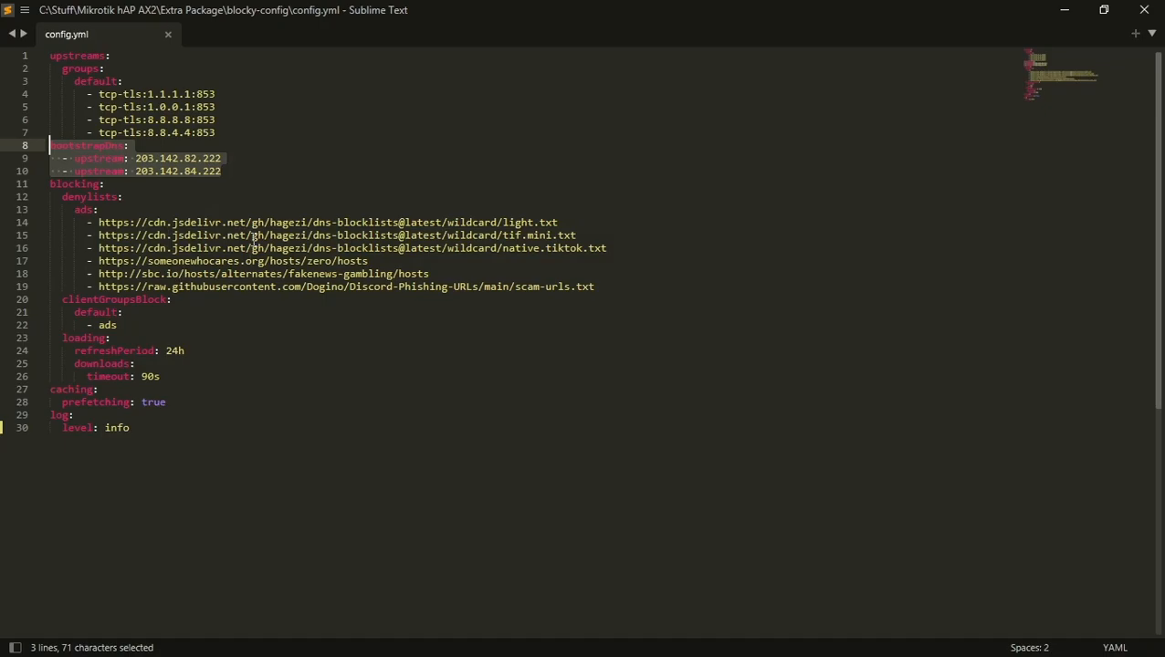
click(230, 162)
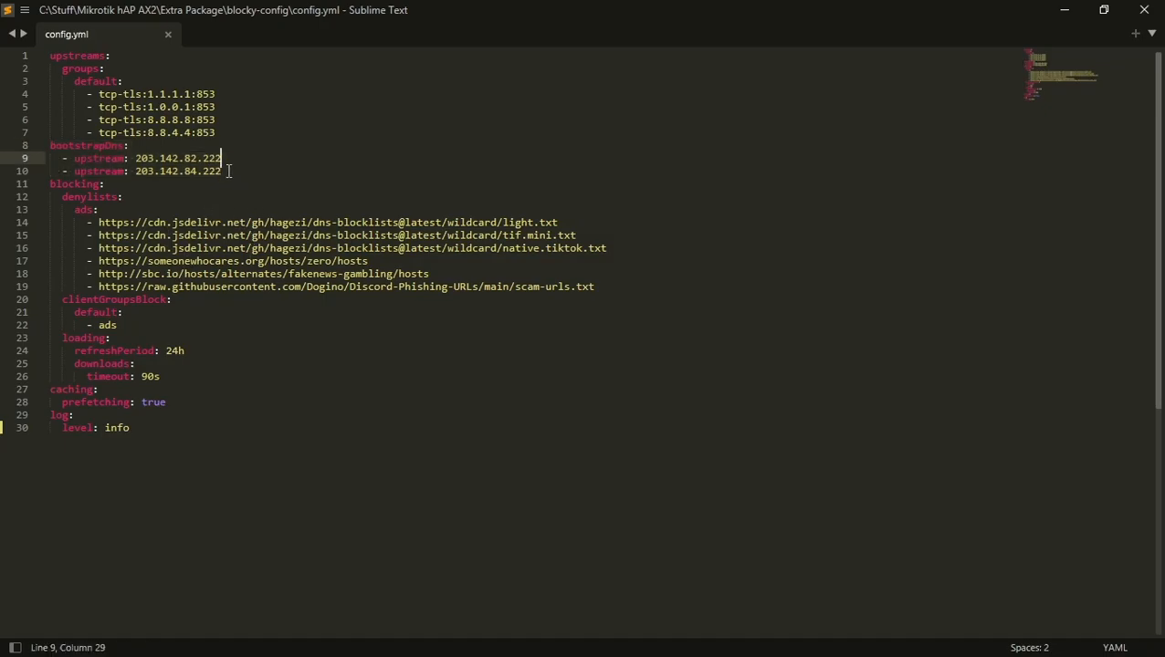
drag(229, 171, 32, 148)
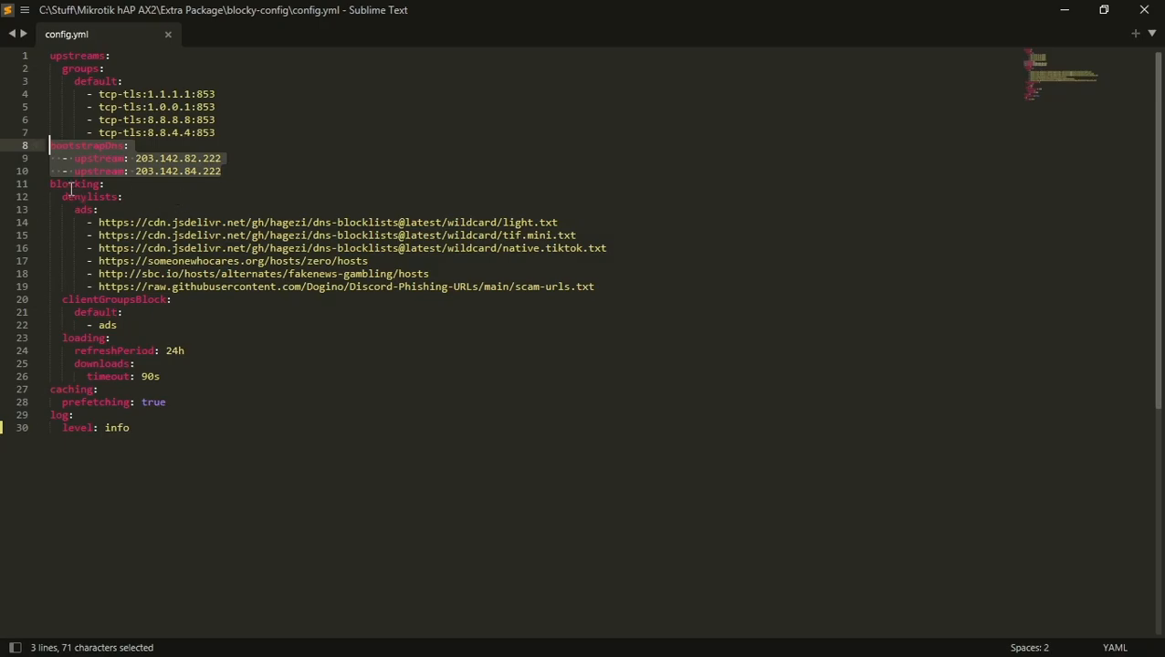
Step: Examine the three hagezi blocklist URLs under denylists, comparing their light, tif.mini and native.tiktok list names
double_click(98, 197)
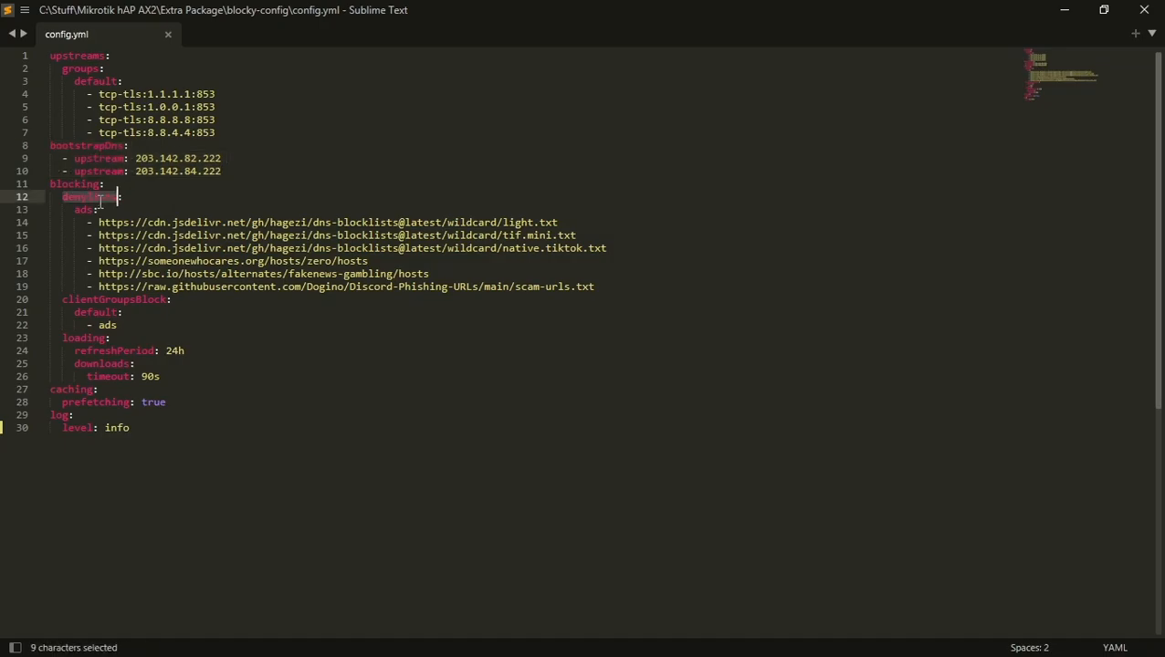
drag(98, 221, 229, 248)
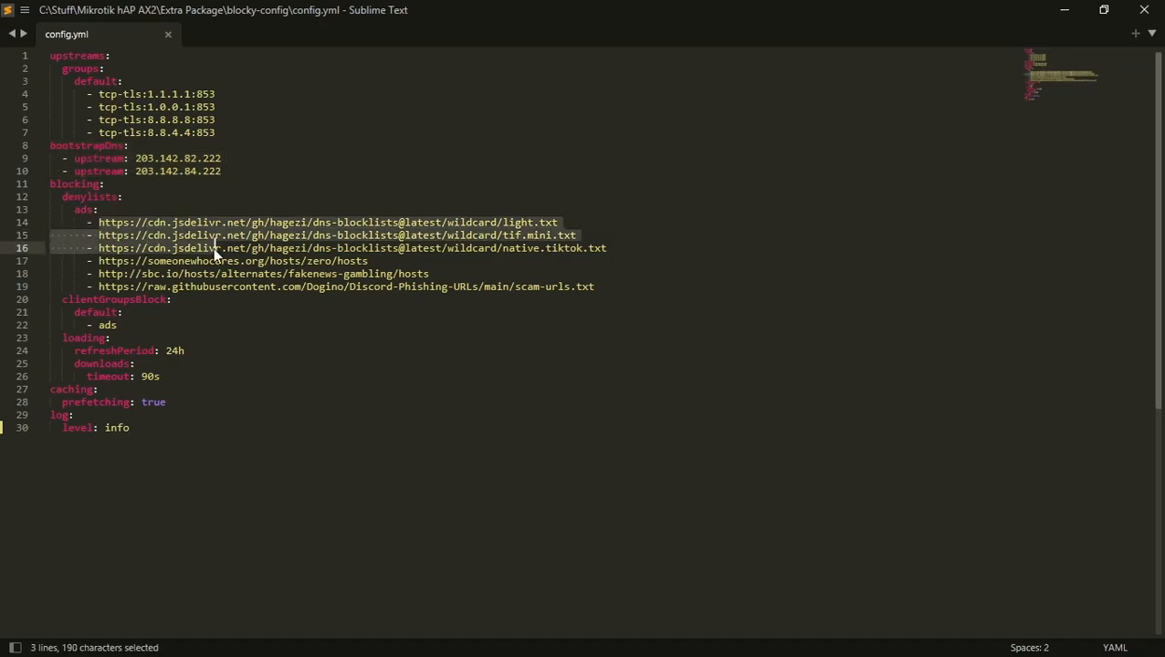
click(307, 248)
click(283, 223)
double_click(288, 223)
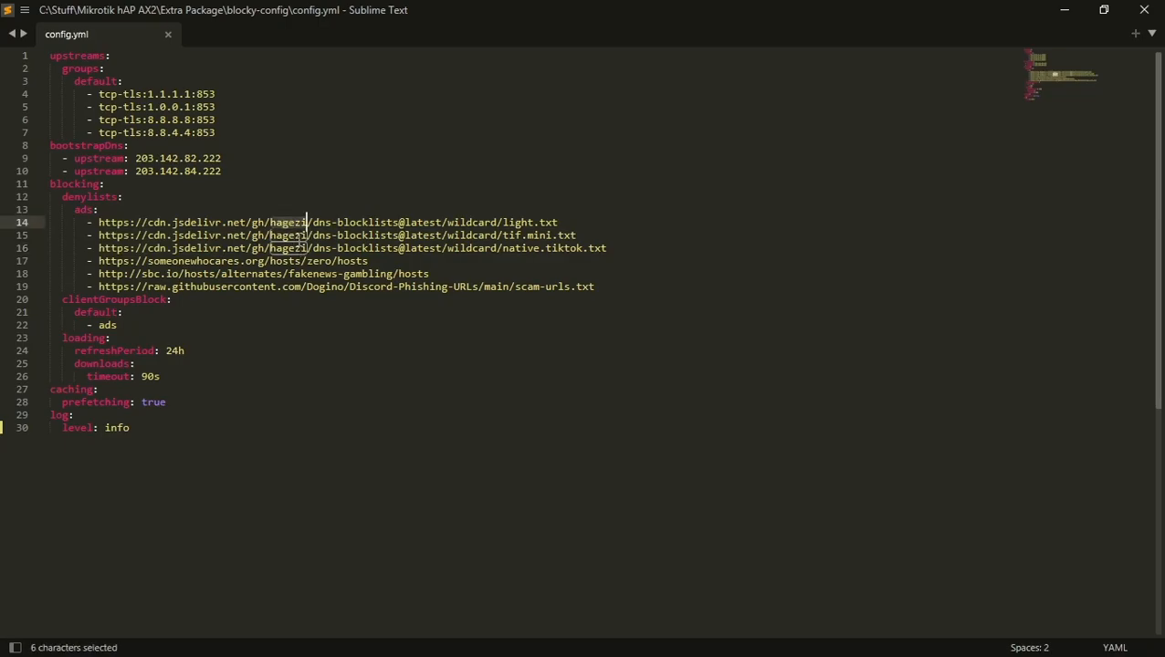
click(528, 222)
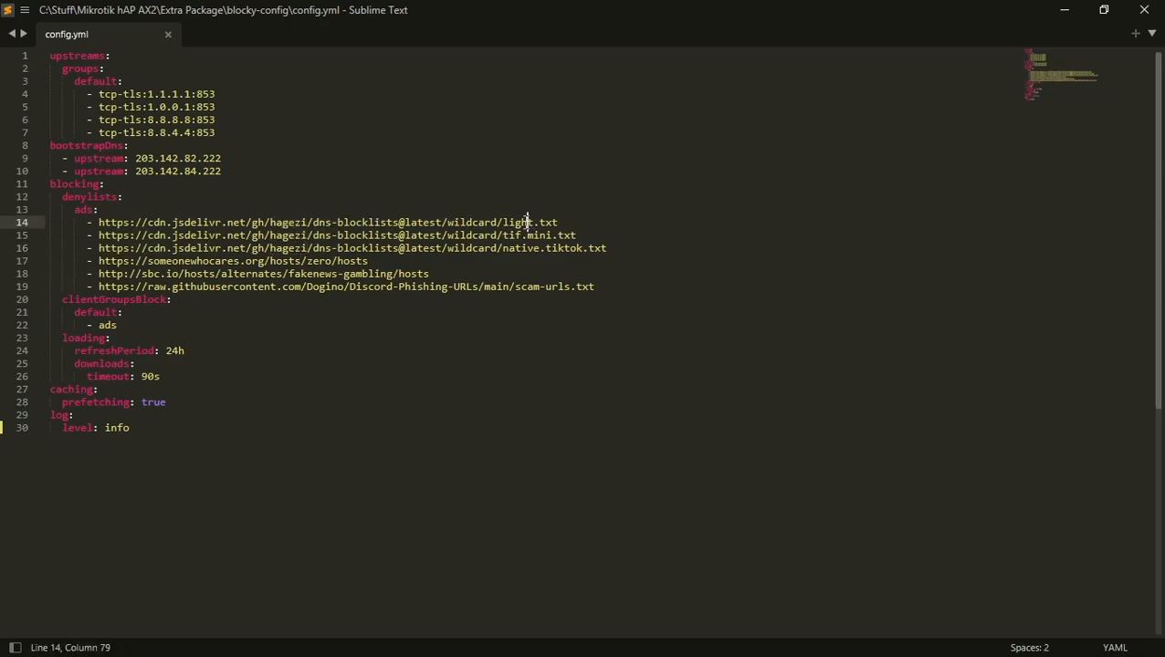
double_click(516, 222)
double_click(511, 235)
drag(503, 247, 589, 248)
click(589, 247)
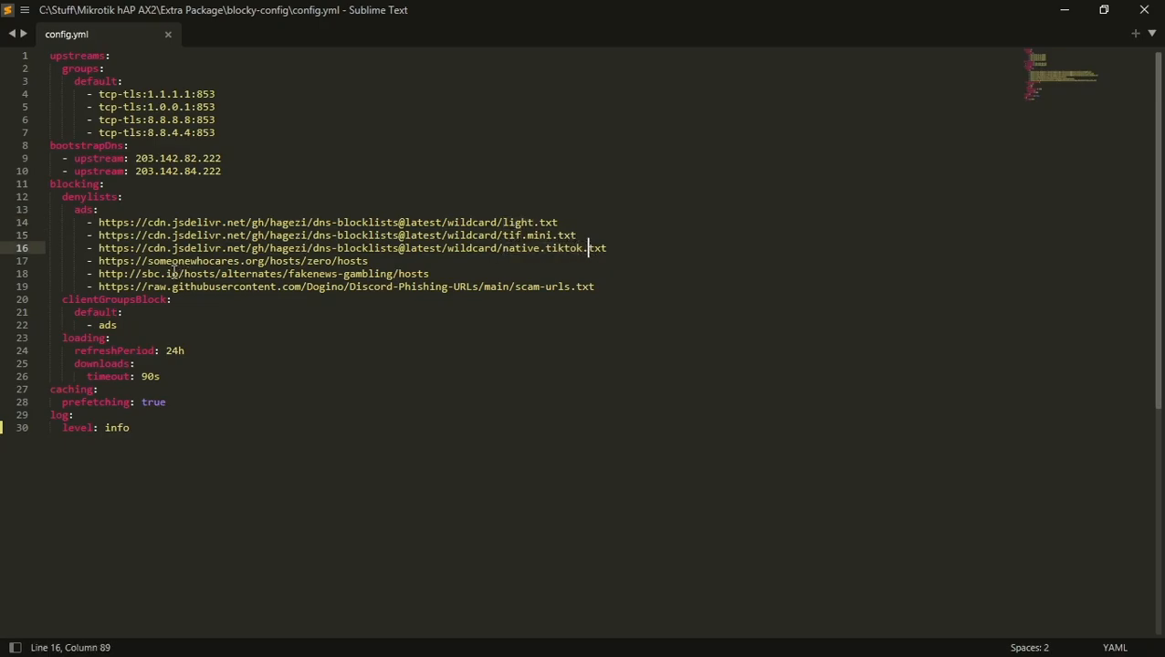
Step: Examine the remaining denylist URLs covering zero/hosts, fakenews-gambling and Discord phishing
drag(308, 263, 366, 266)
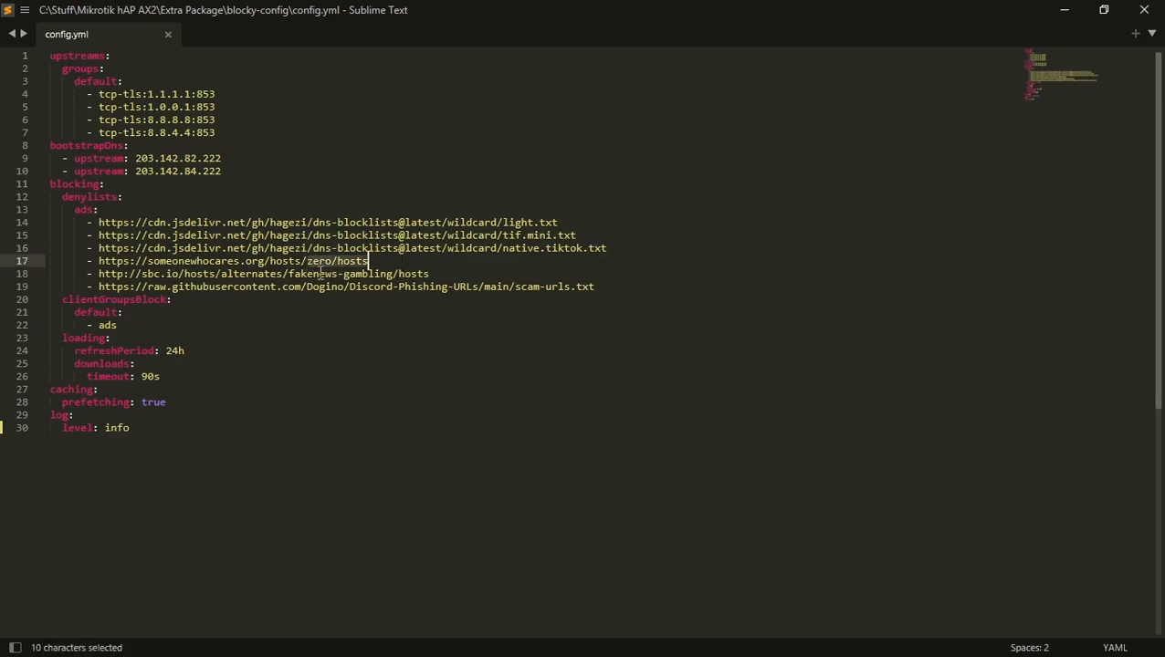
double_click(322, 273)
double_click(370, 274)
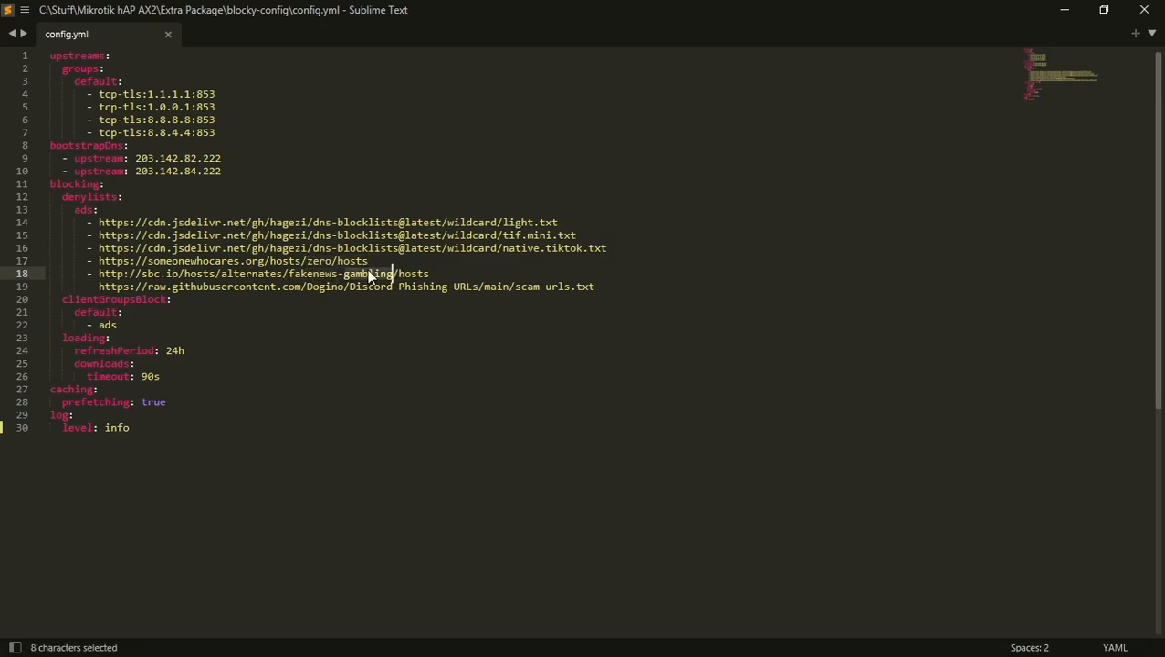
click(369, 287)
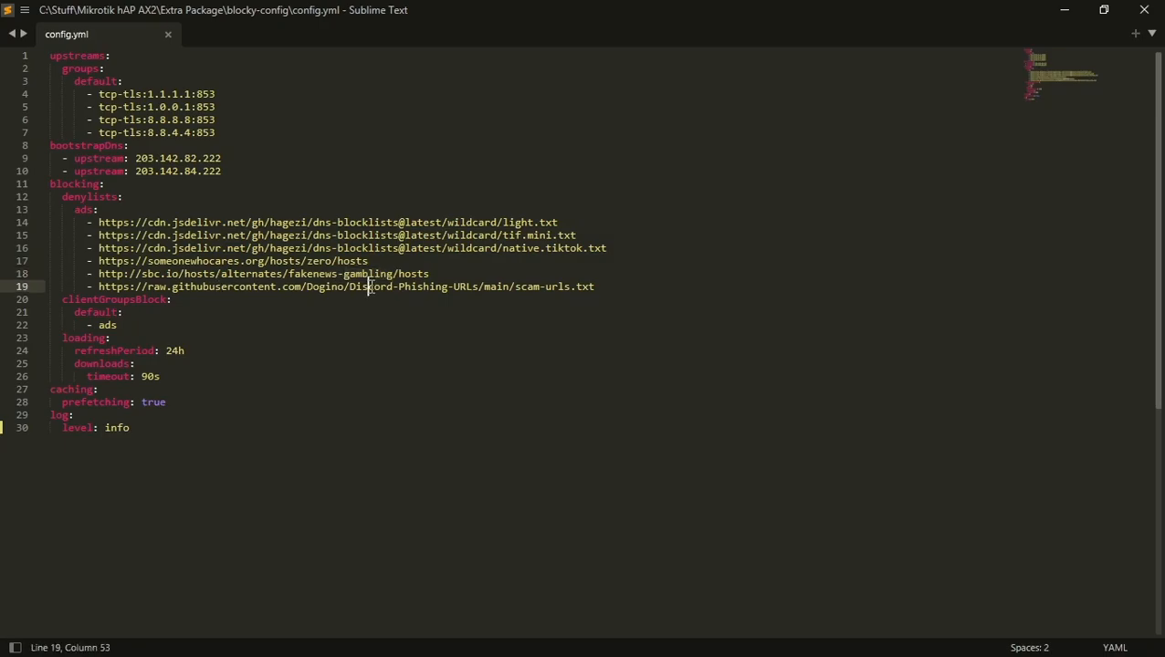
click(602, 286)
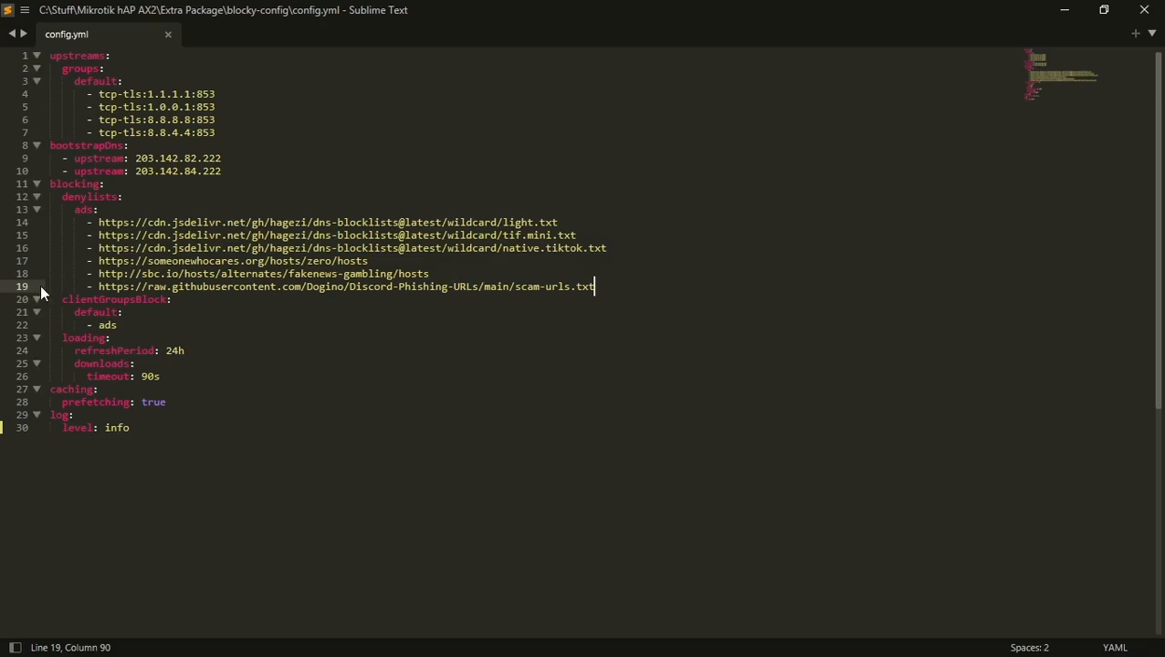
Step: Compare the ads entry under clientGroupsBlock with the ads group name under denylists
double_click(87, 299)
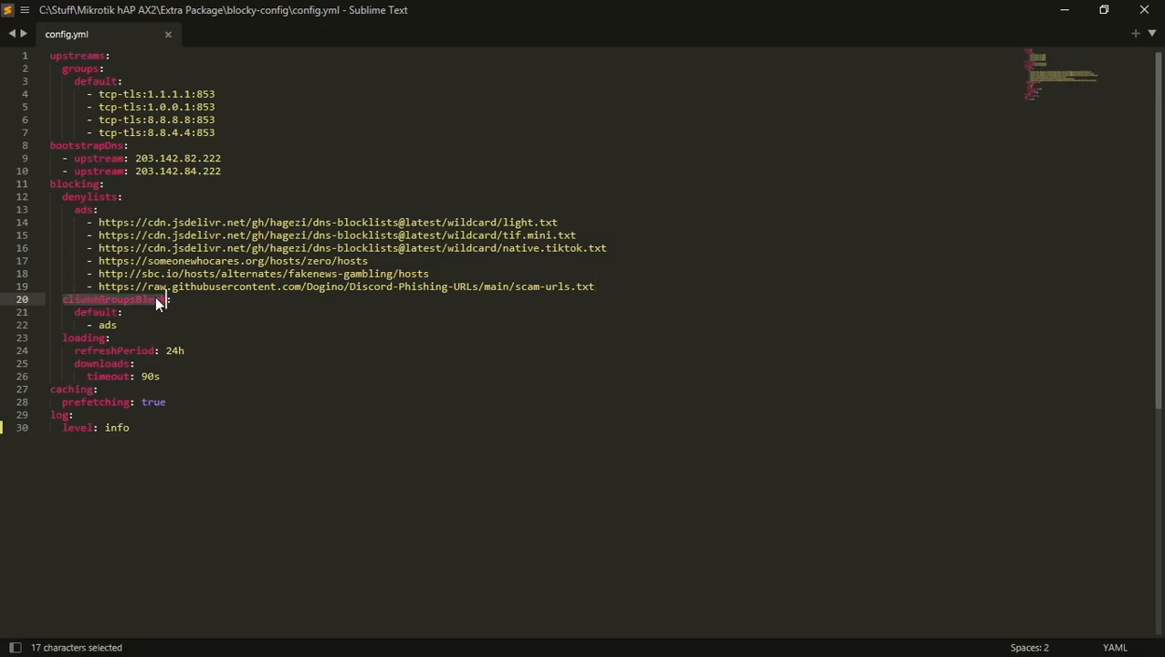
double_click(107, 326)
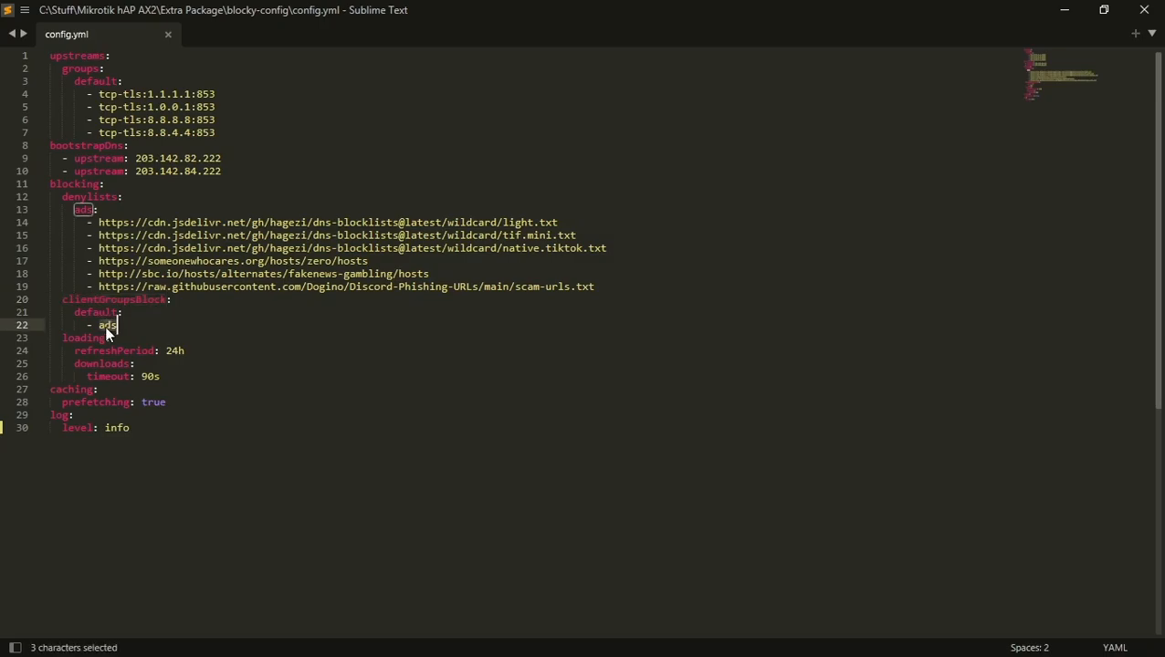
double_click(83, 209)
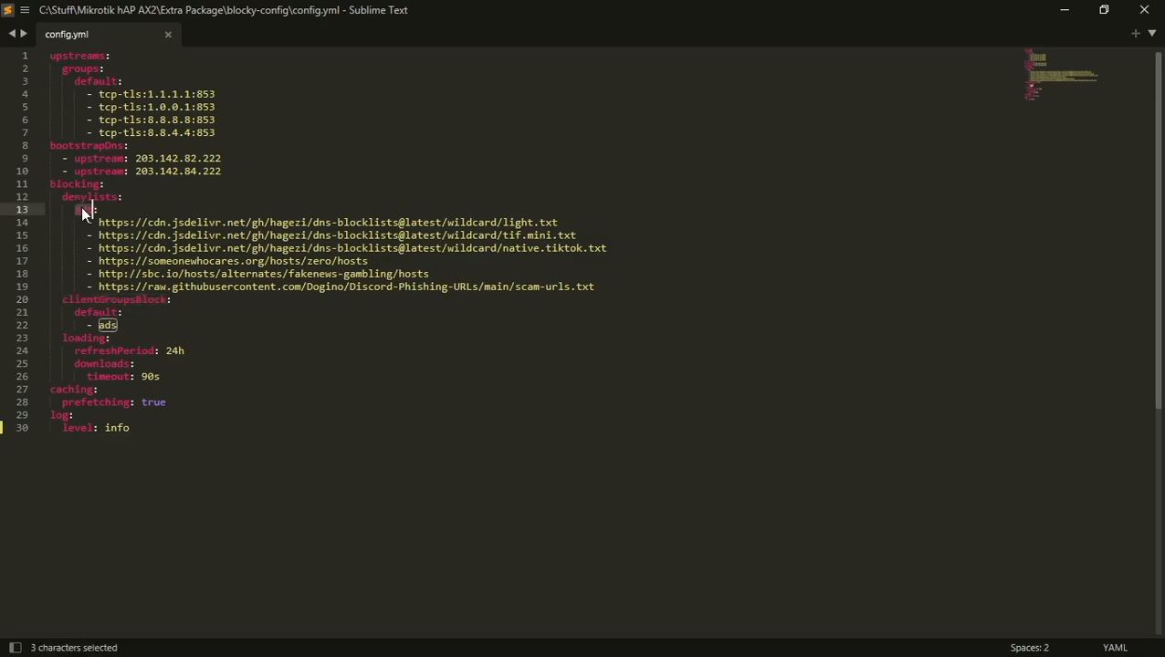
double_click(111, 325)
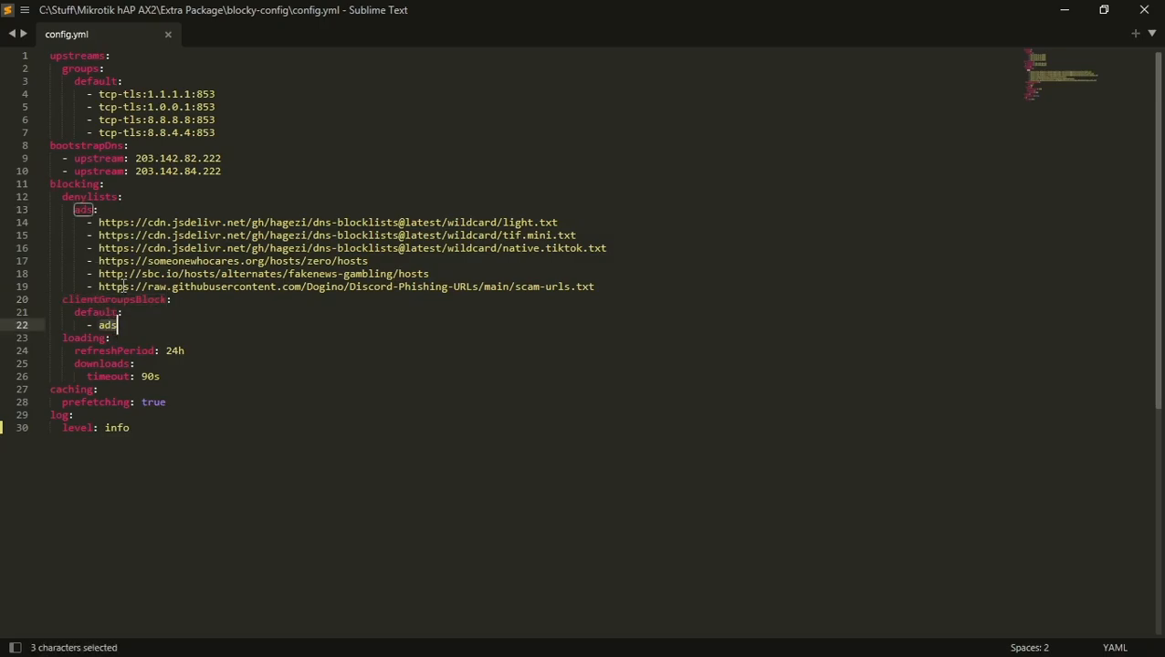
Step: Examine the refreshPeriod setting under loading and recheck the hagezi denylist URLs
double_click(84, 338)
click(123, 350)
double_click(122, 352)
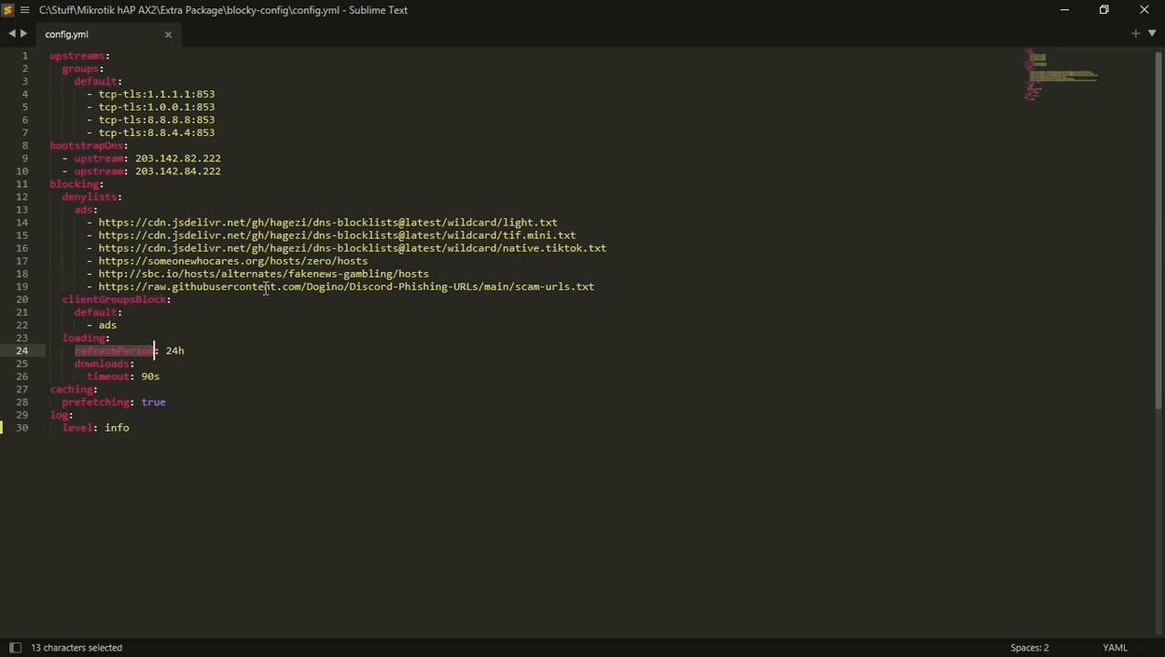
double_click(177, 351)
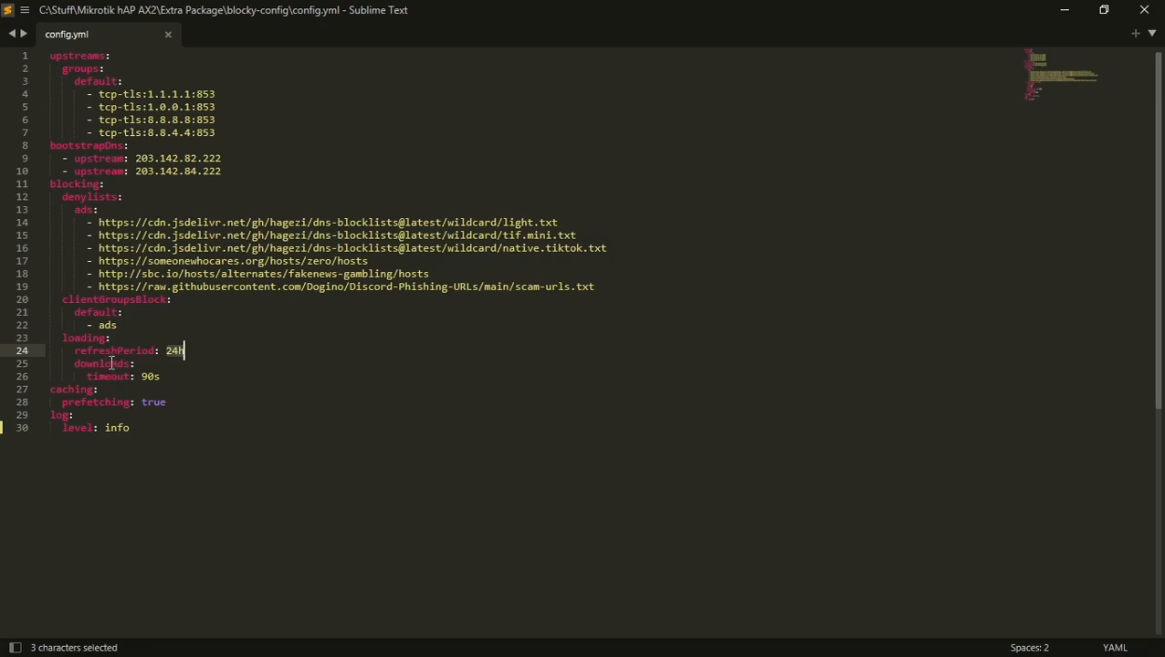
double_click(285, 222)
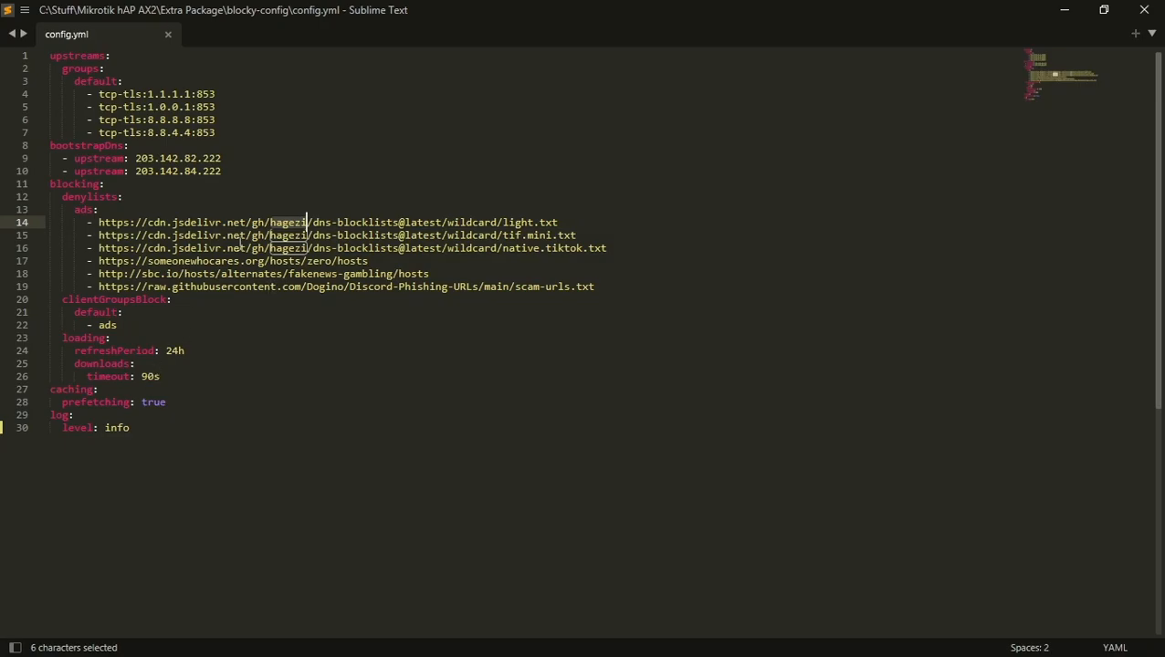
Step: Examine the downloads timeout under loading and the prefetching setting under caching in config.yml
double_click(342, 235)
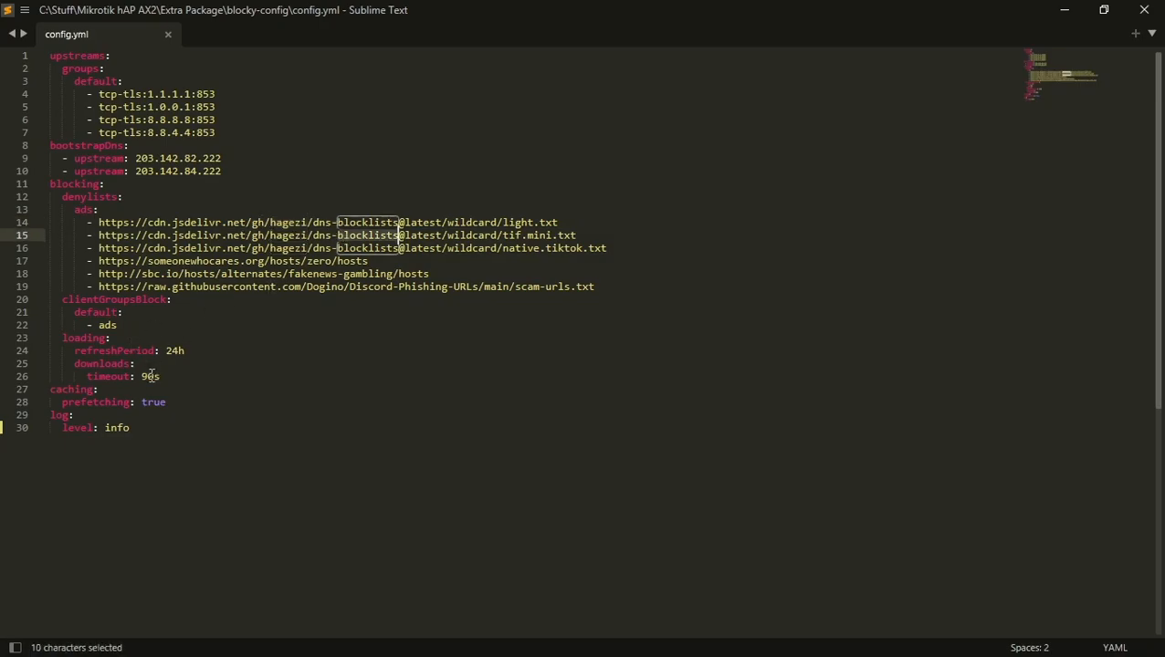
double_click(151, 376)
click(194, 375)
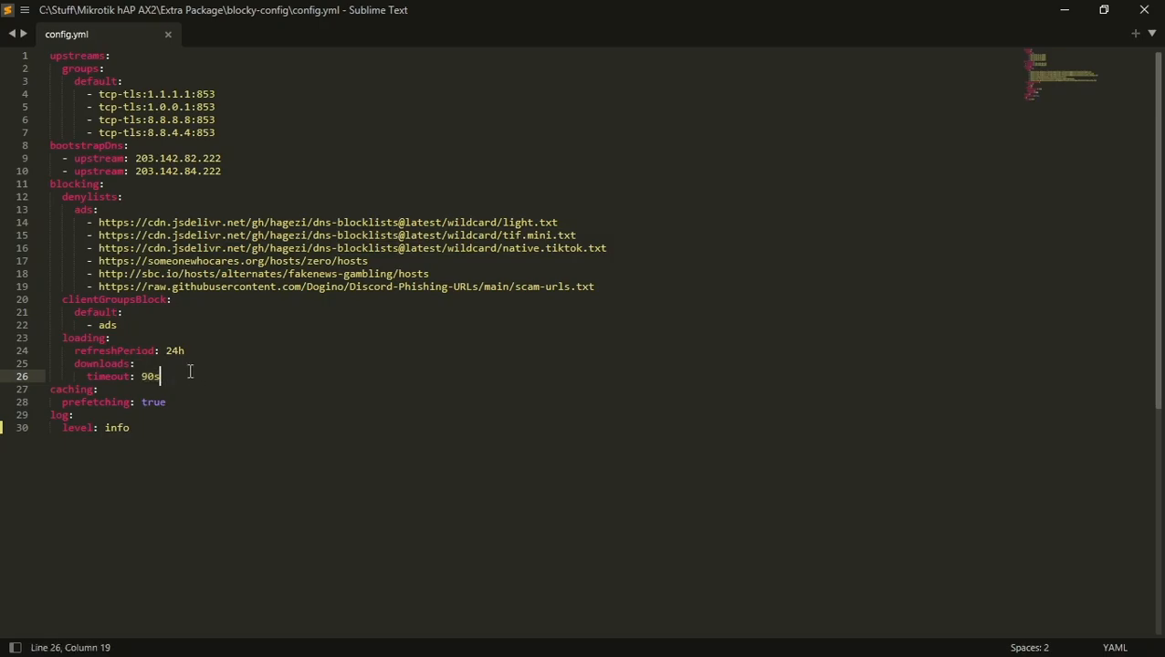
double_click(84, 389)
double_click(100, 402)
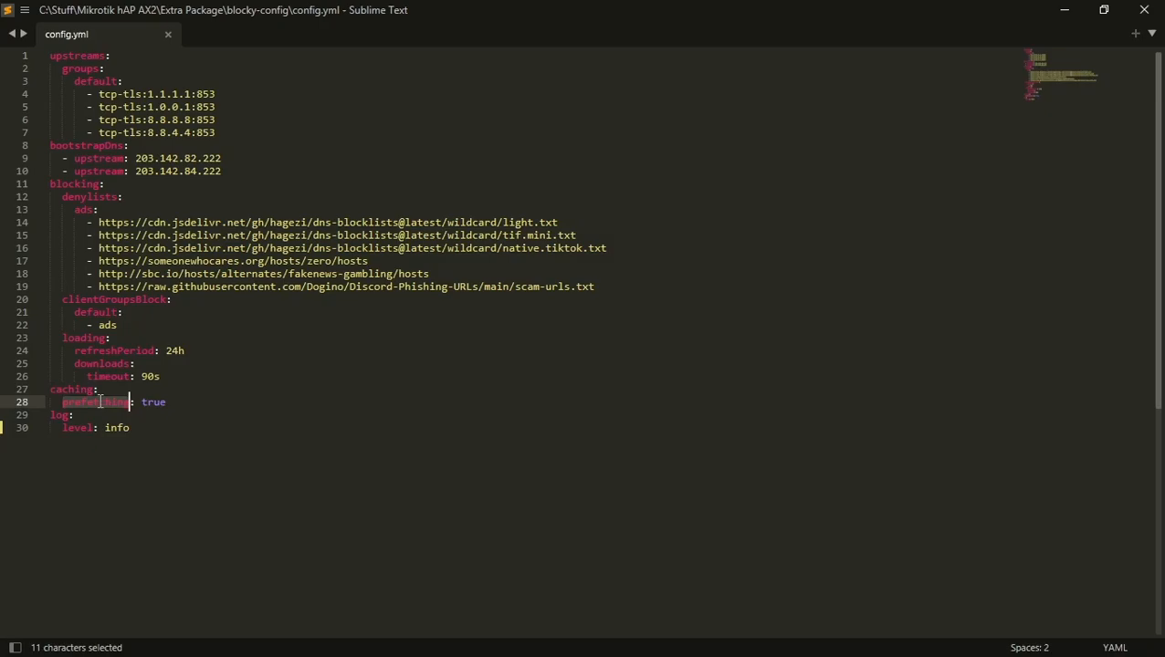
double_click(156, 402)
click(172, 404)
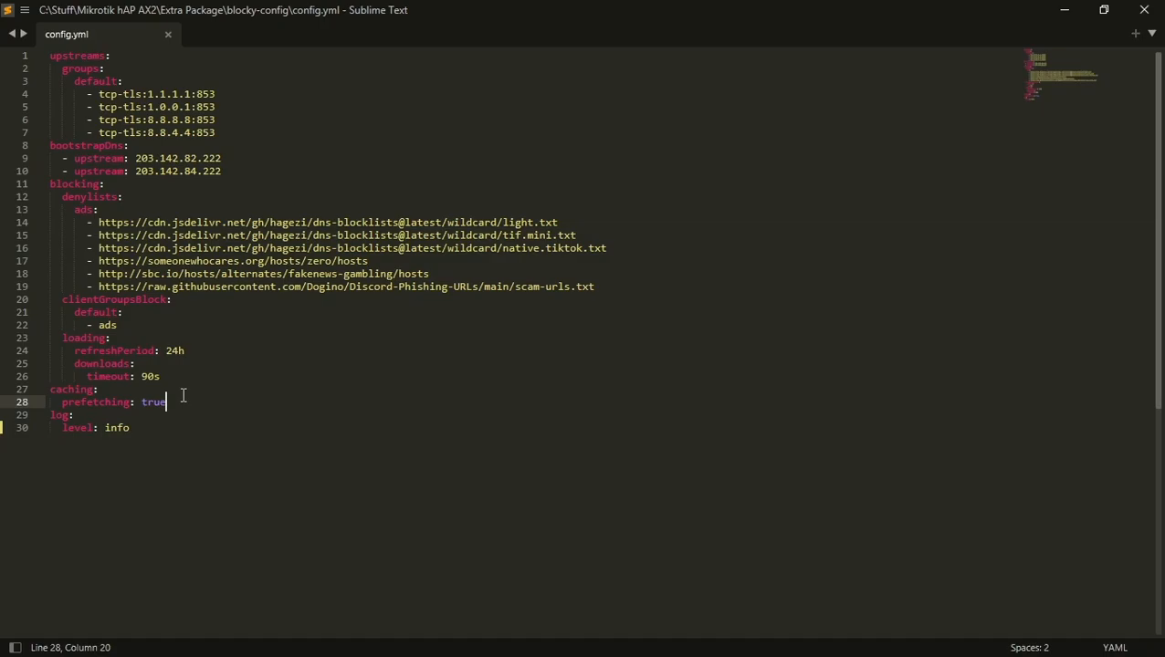
Step: Set the log level at the end of config.yml to error
double_click(59, 415)
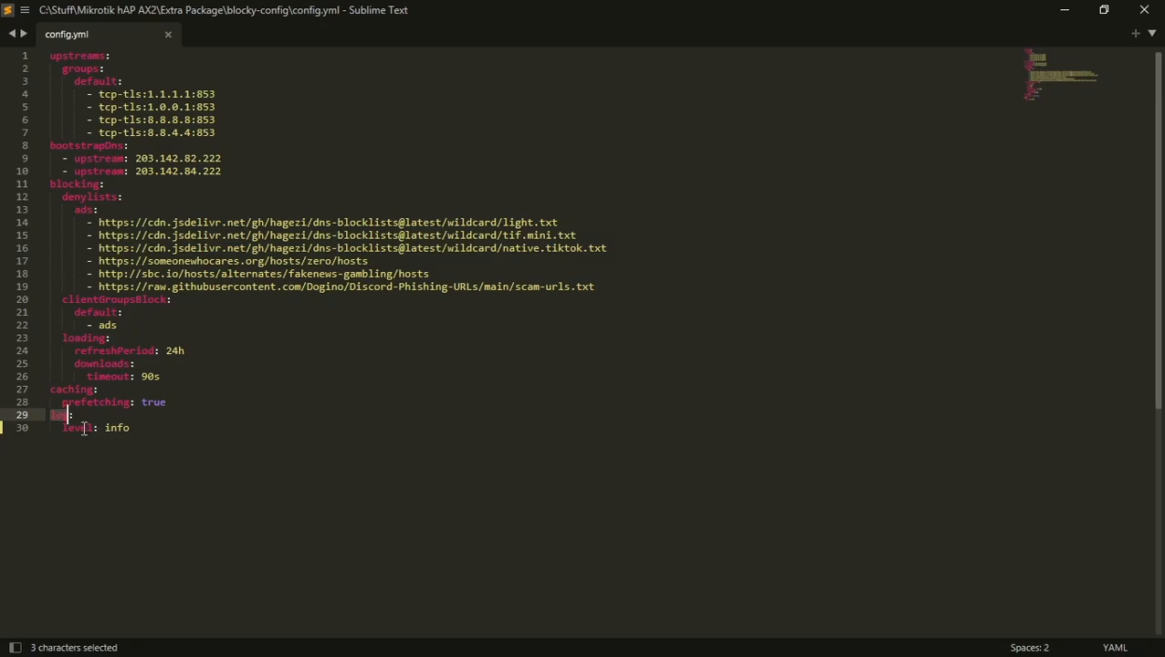
double_click(83, 429)
double_click(114, 428)
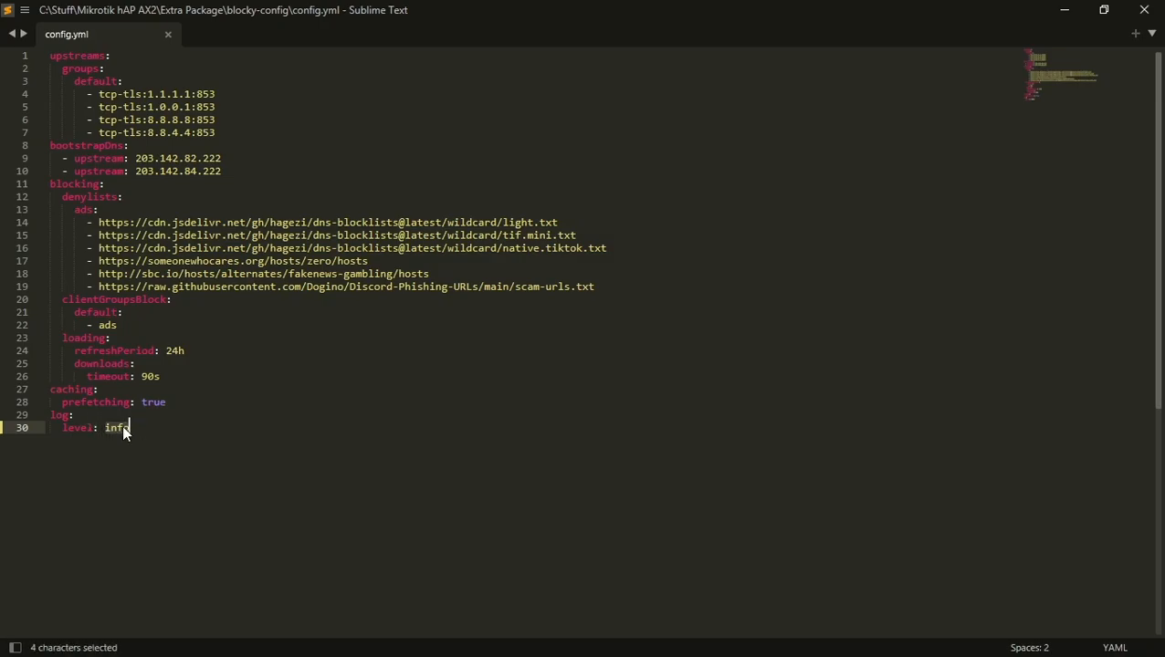
text(error)
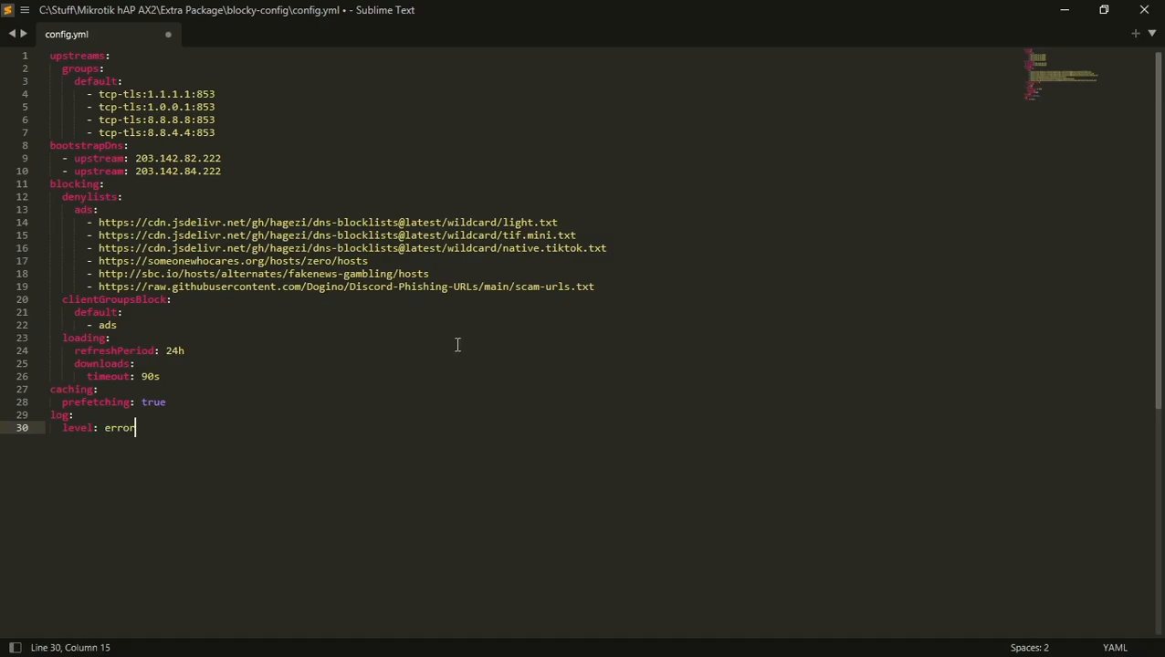
Step: Switch to WinBox and begin a new container entry in the container list
click(1065, 10)
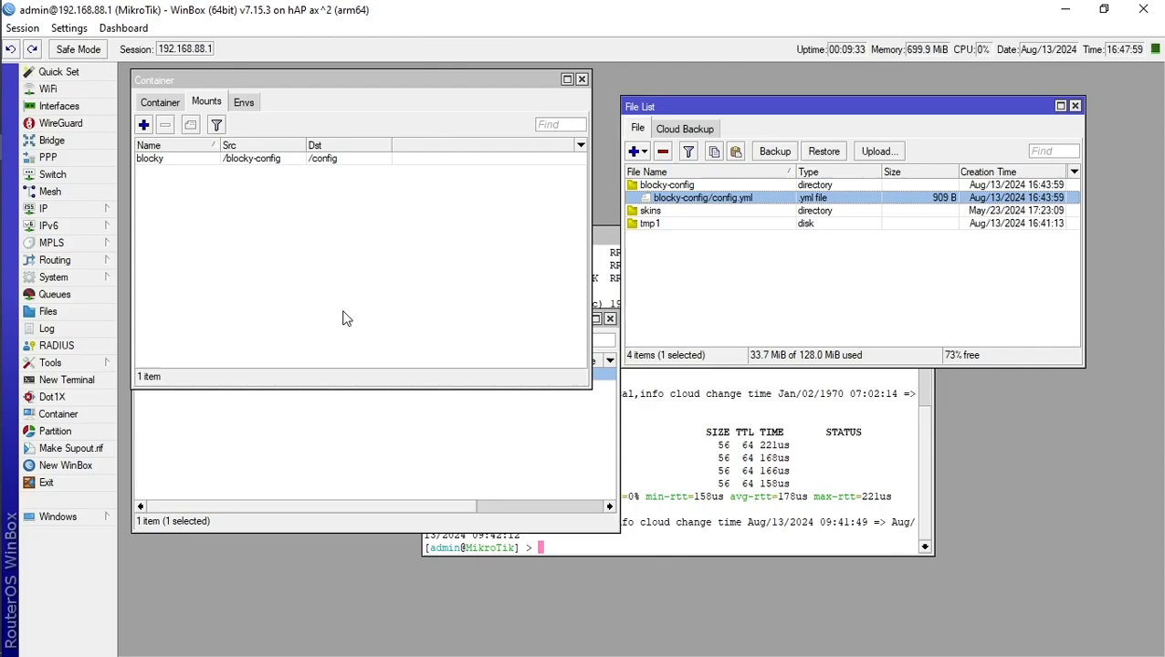
click(242, 273)
click(171, 102)
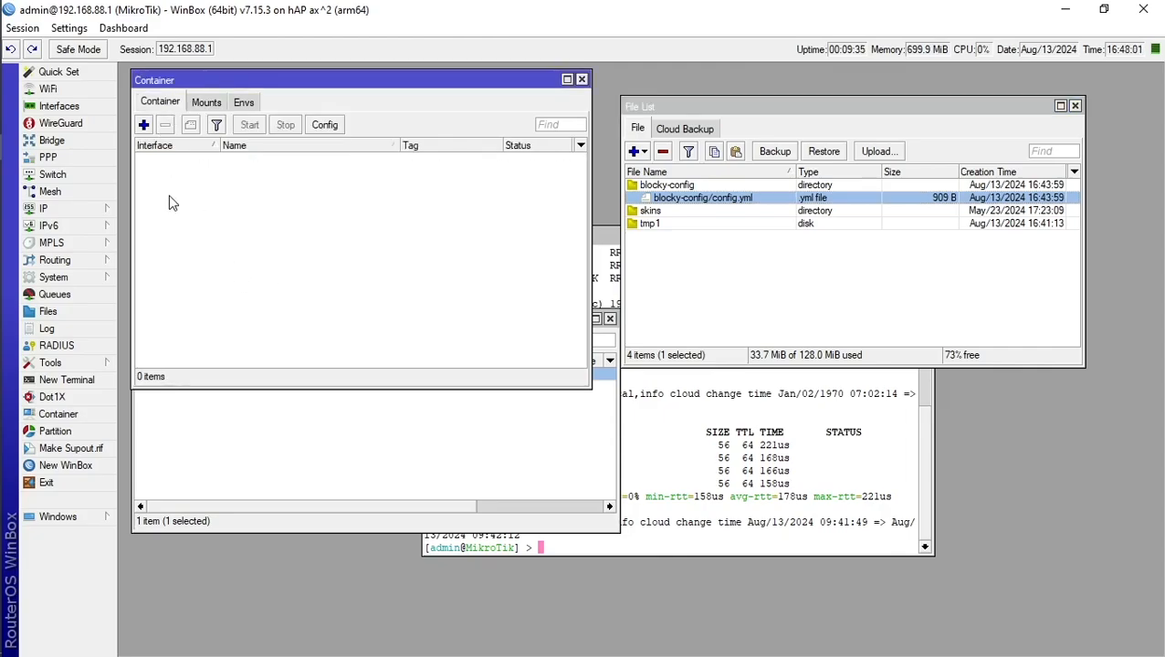
click(143, 126)
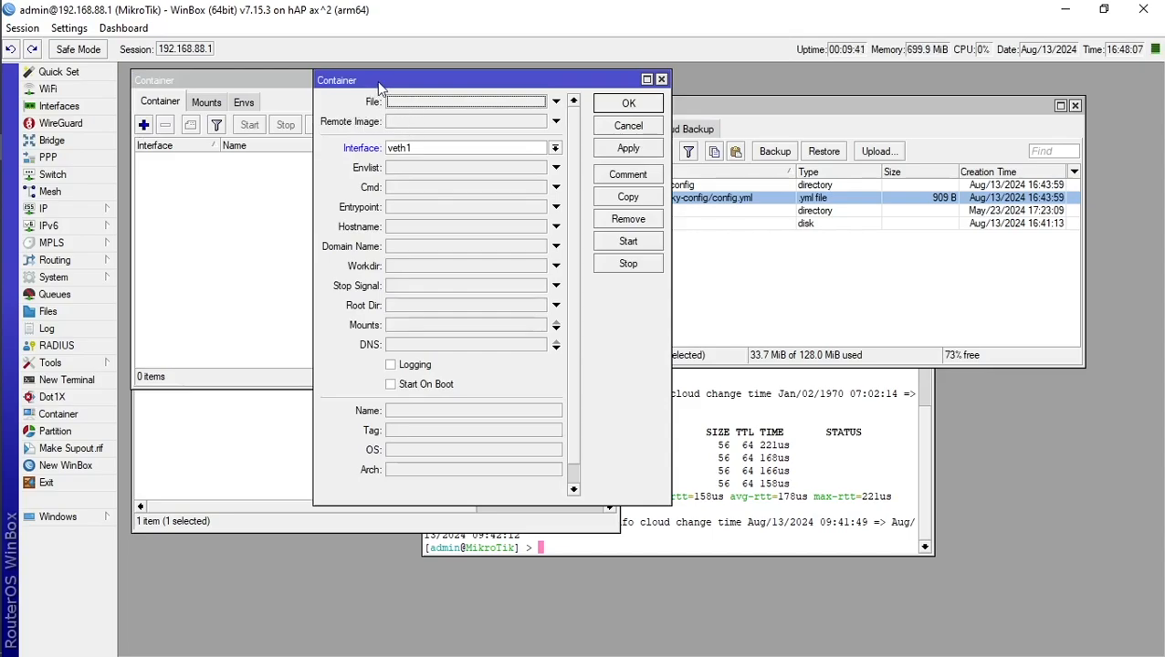
drag(383, 79, 476, 75)
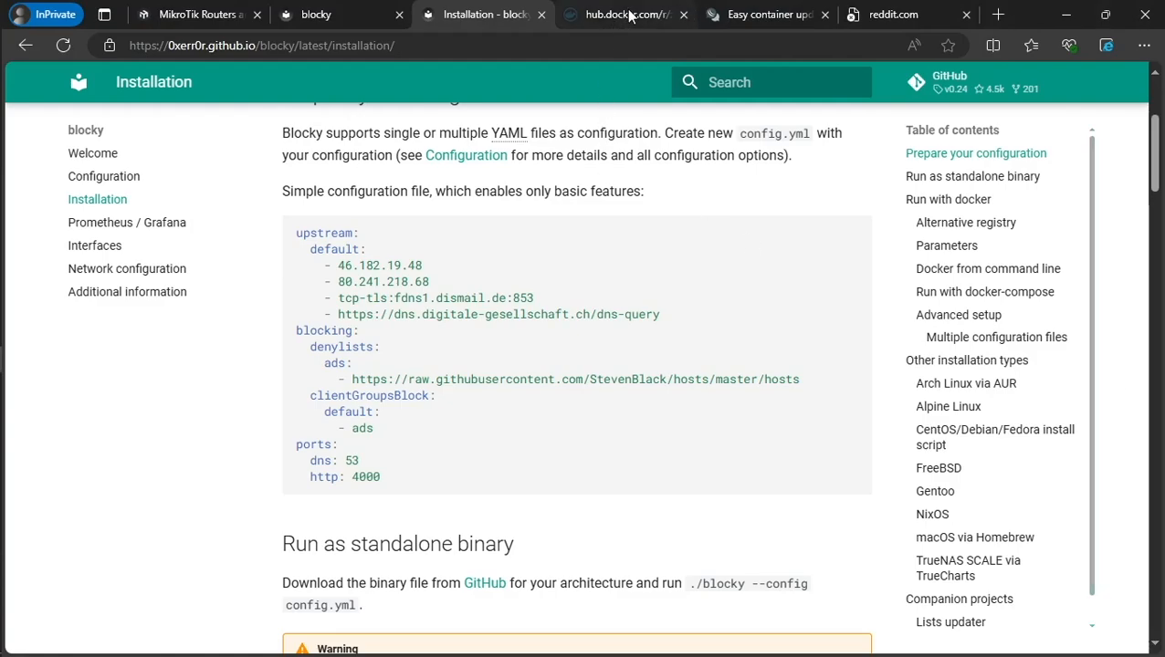
Step: Switch to the browser and copy the image name zouyq/blocky from the pull command on its Docker Hub page
click(628, 14)
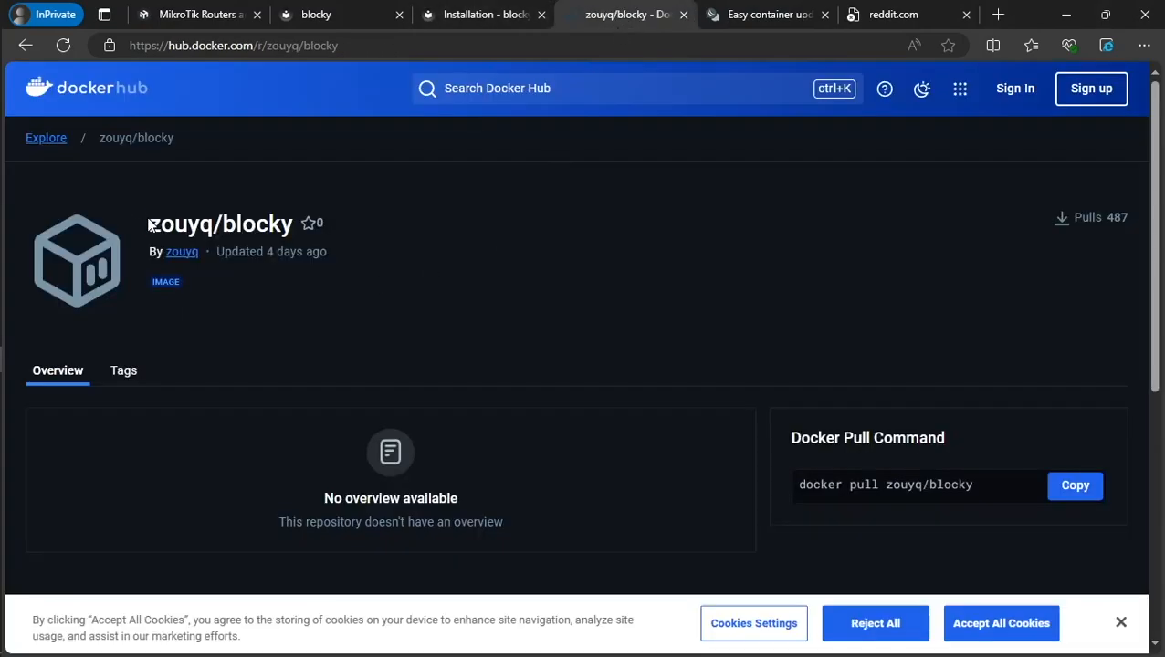
drag(143, 221, 209, 220)
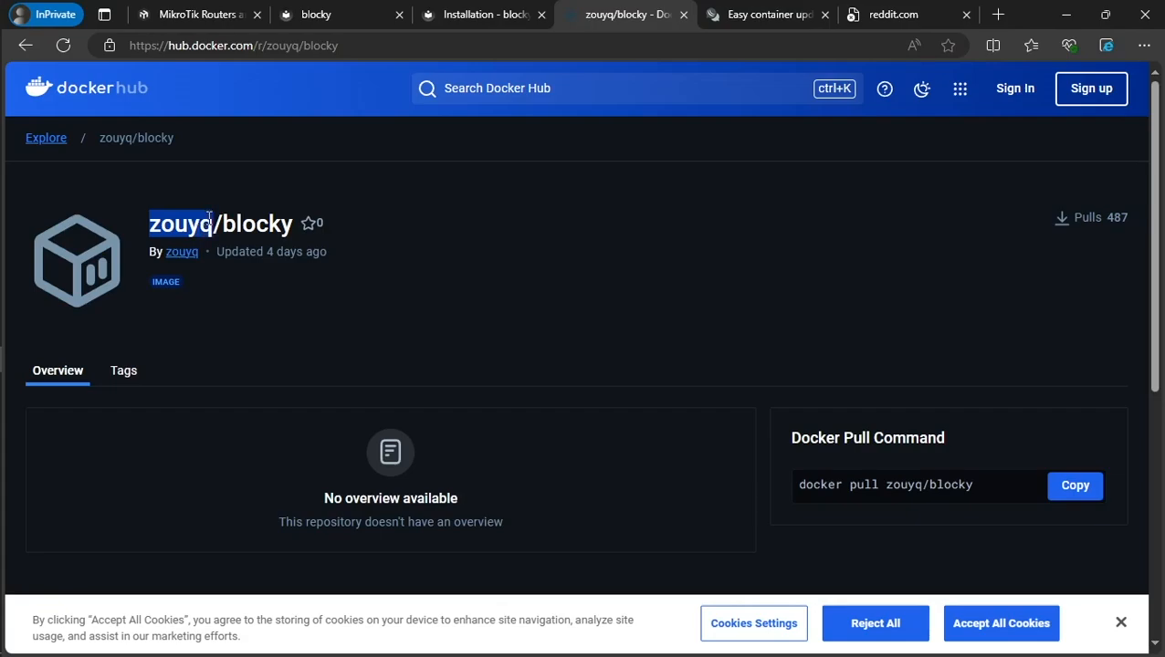
click(507, 251)
scroll(716, 313, down, 2)
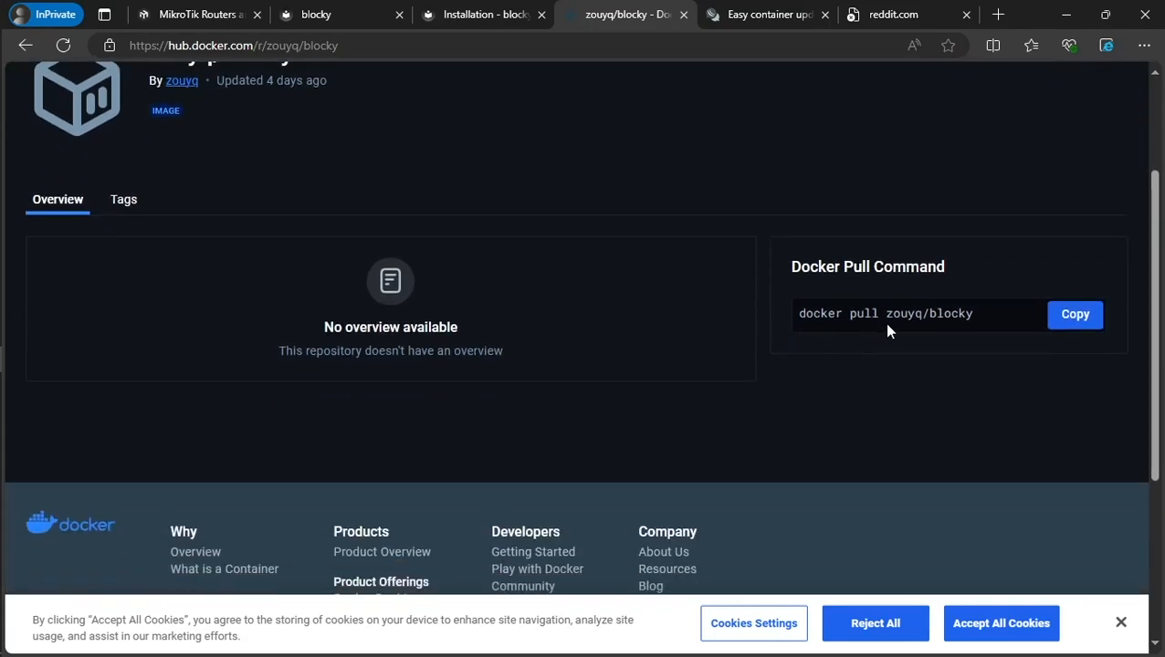
drag(888, 315, 975, 317)
key(ctrl+c)
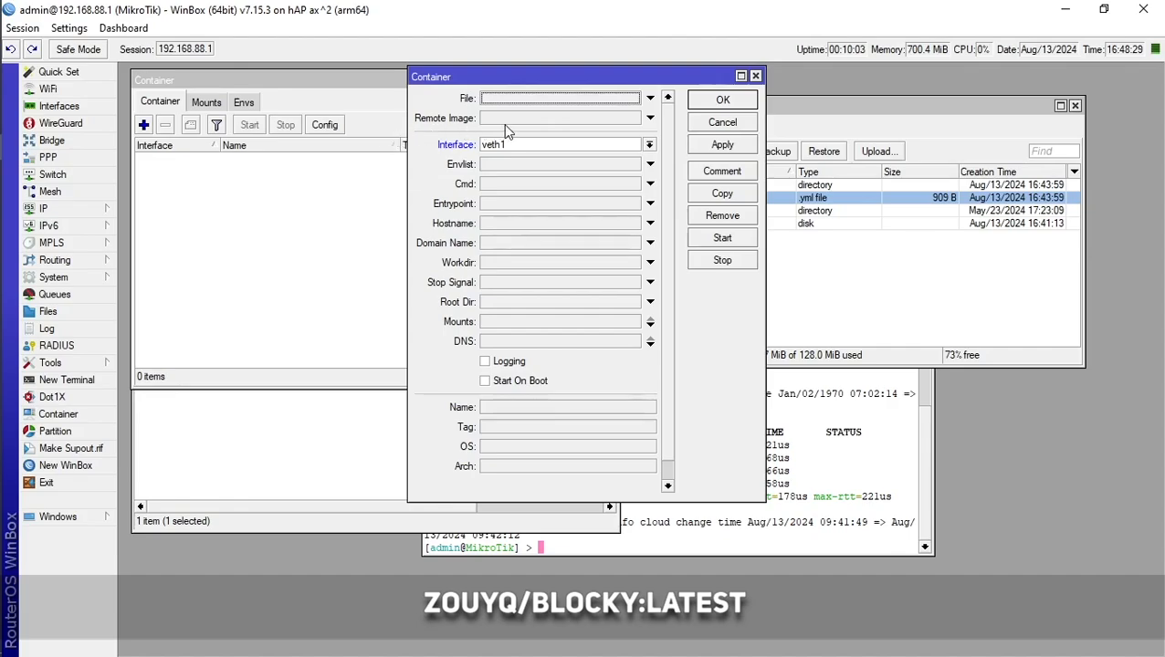
Step: Set the new container's remote image to zouyq/blocky:latest in WinBox
click(510, 121)
key(ctrl+v)
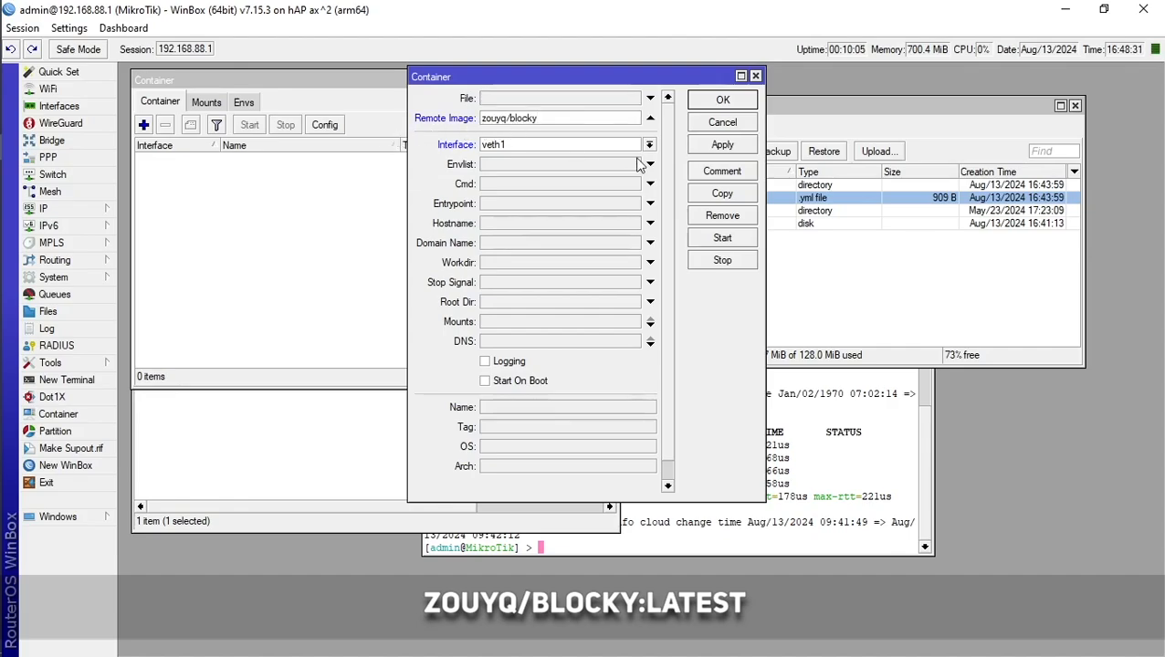
text(:latest)
Step: Keep veth1 as the container's interface and assign blocky as both its environment list and its mount
click(540, 144)
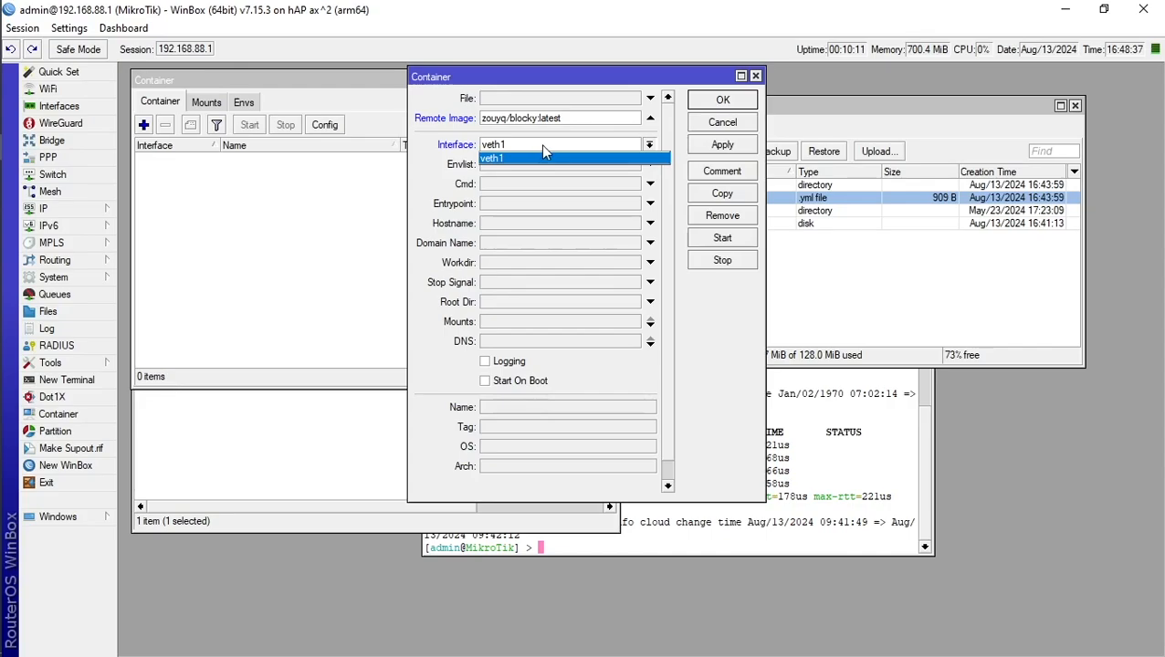
click(542, 148)
click(535, 164)
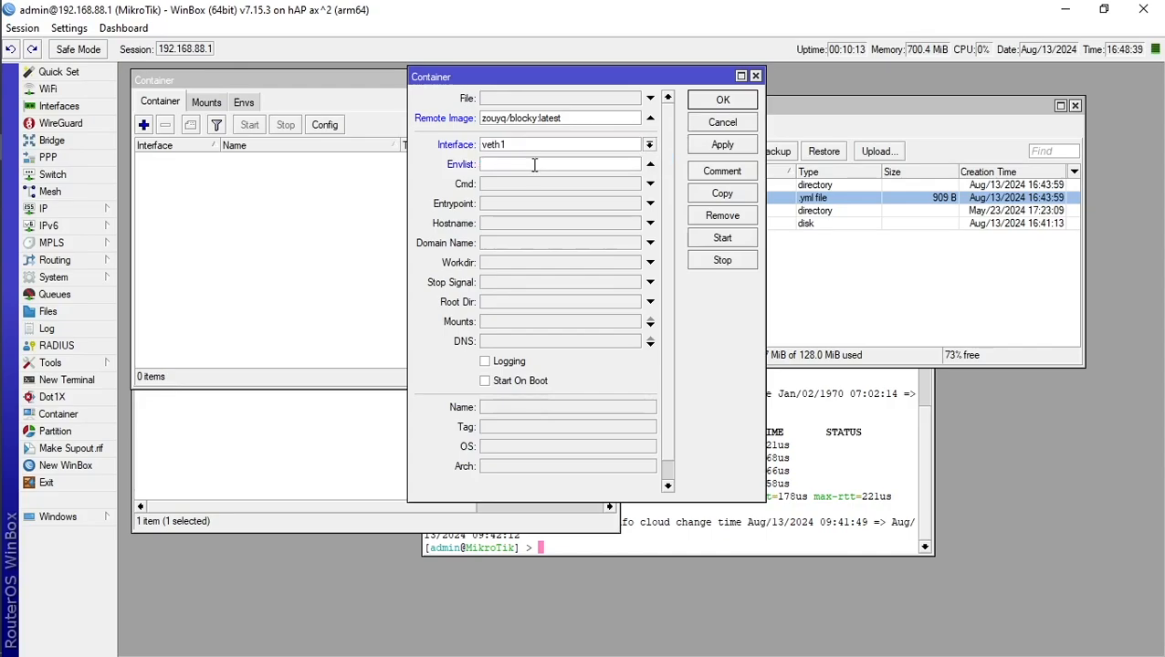
text(blocky)
click(525, 324)
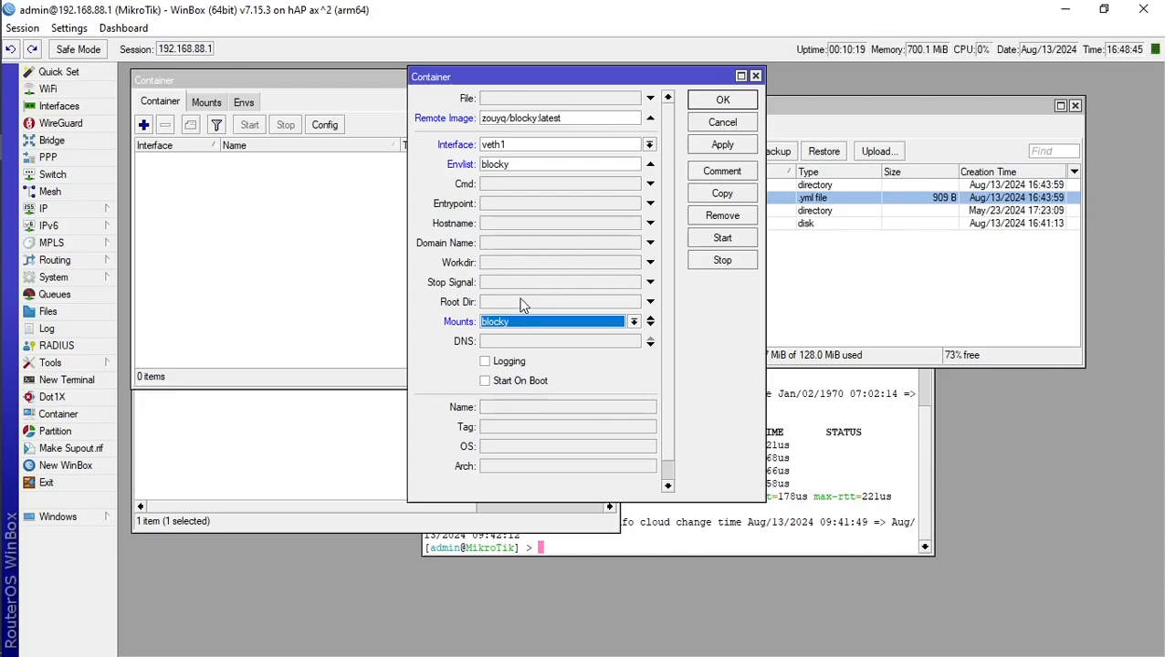
Step: Check the tmp1 disk in the file list and set the container's root directory to tmp1/blocky
click(522, 306)
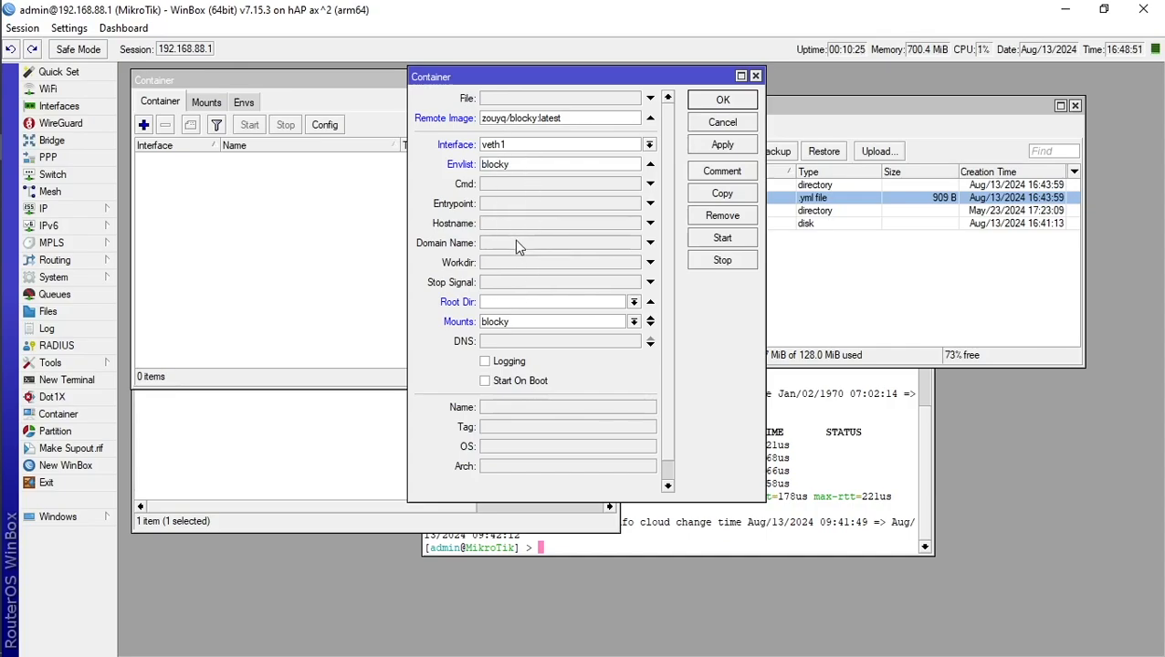
click(895, 319)
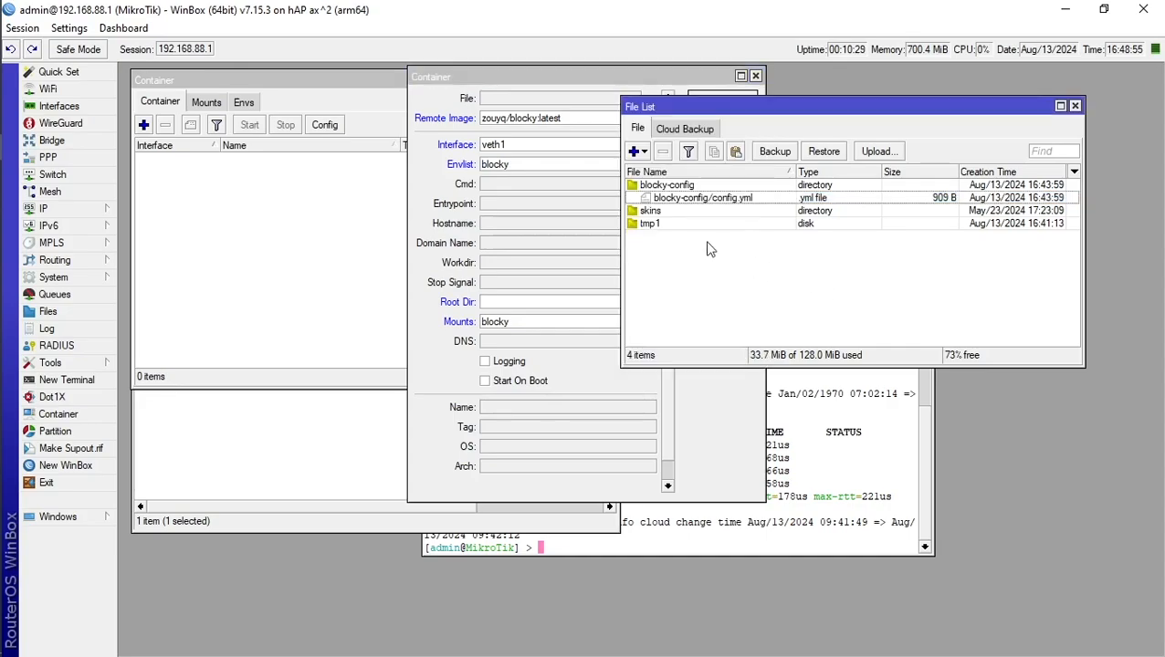
click(646, 224)
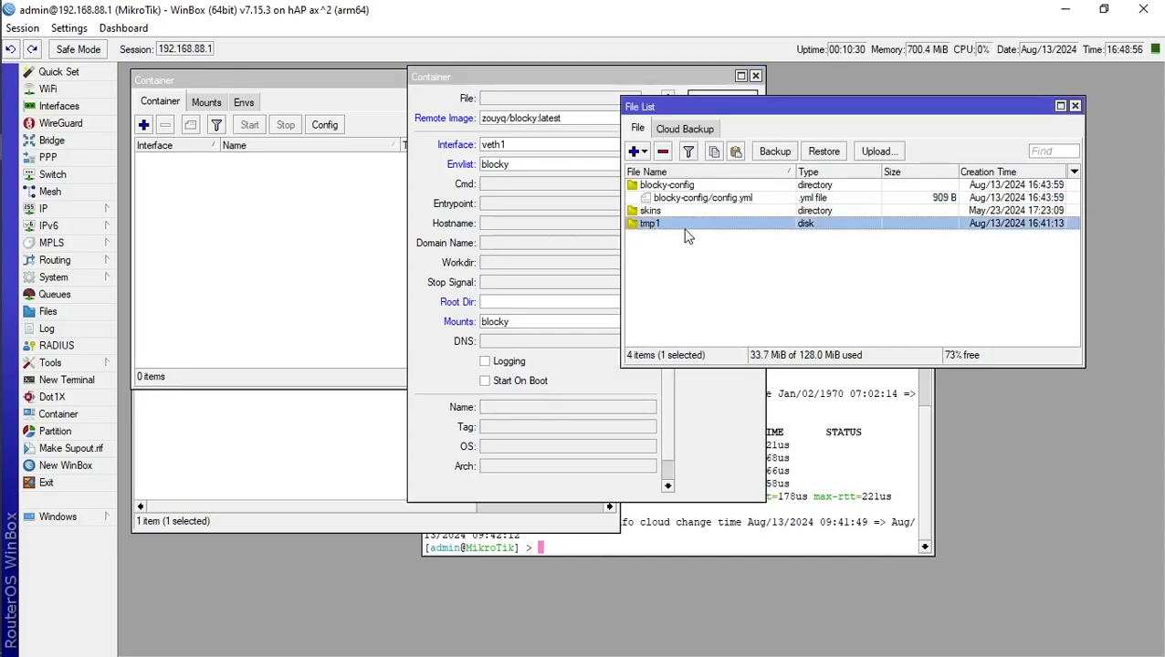
click(496, 302)
text(tmp_)
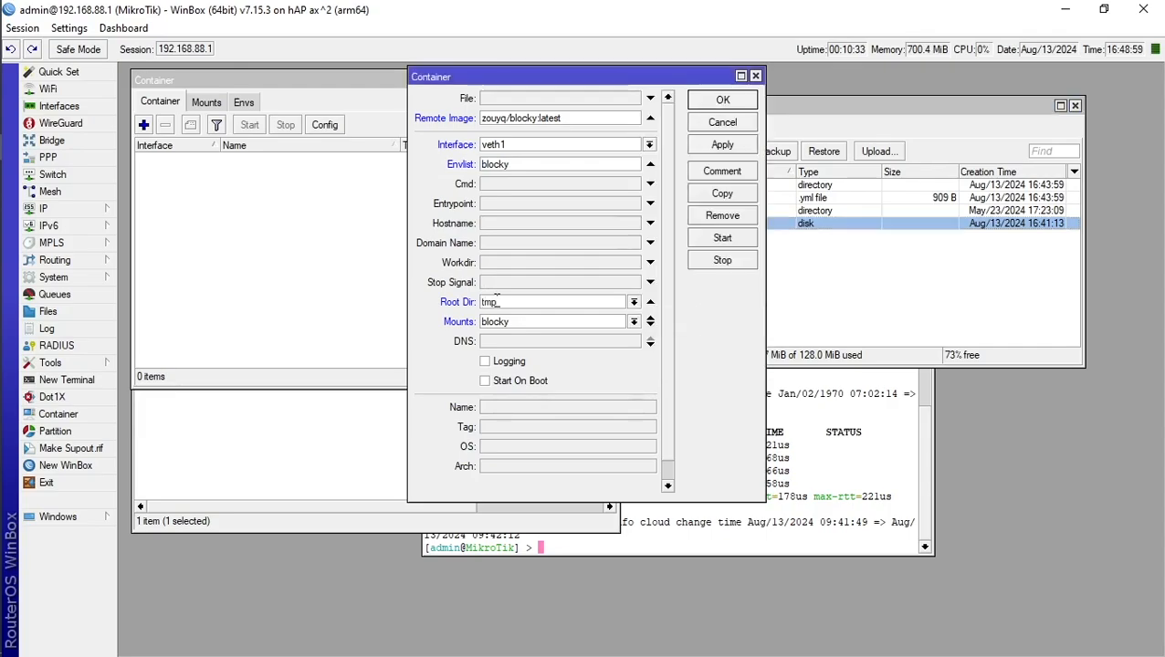
key(BackSpace)
text(1/blocky)
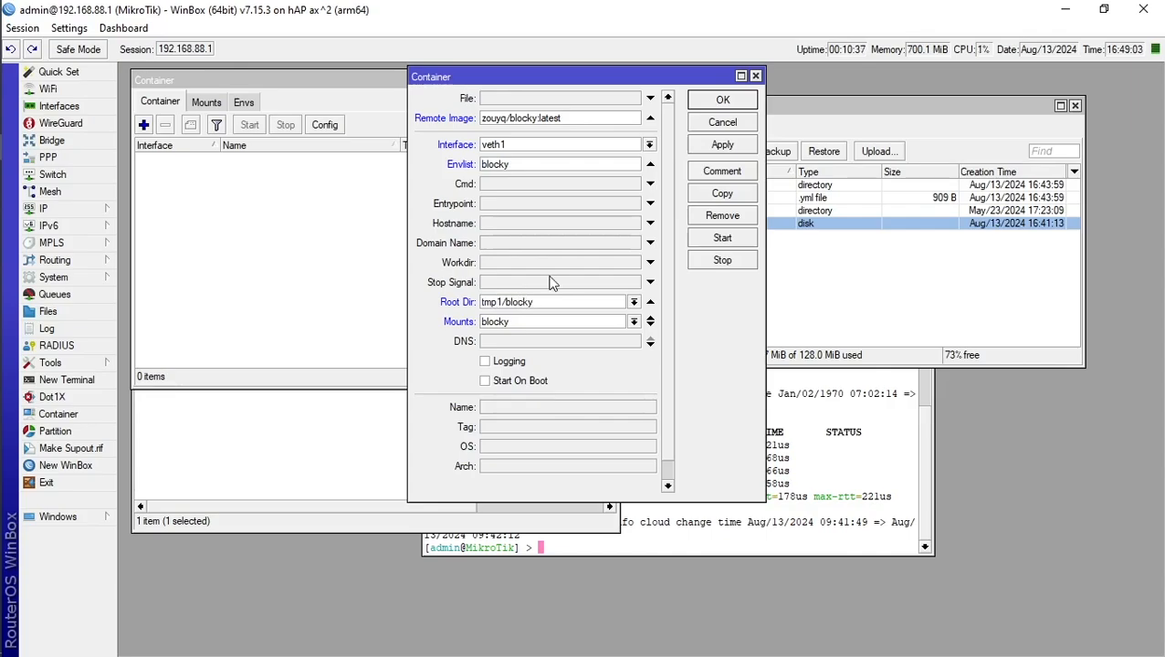
Step: Enable logging for the container and create it with the router log open
click(485, 362)
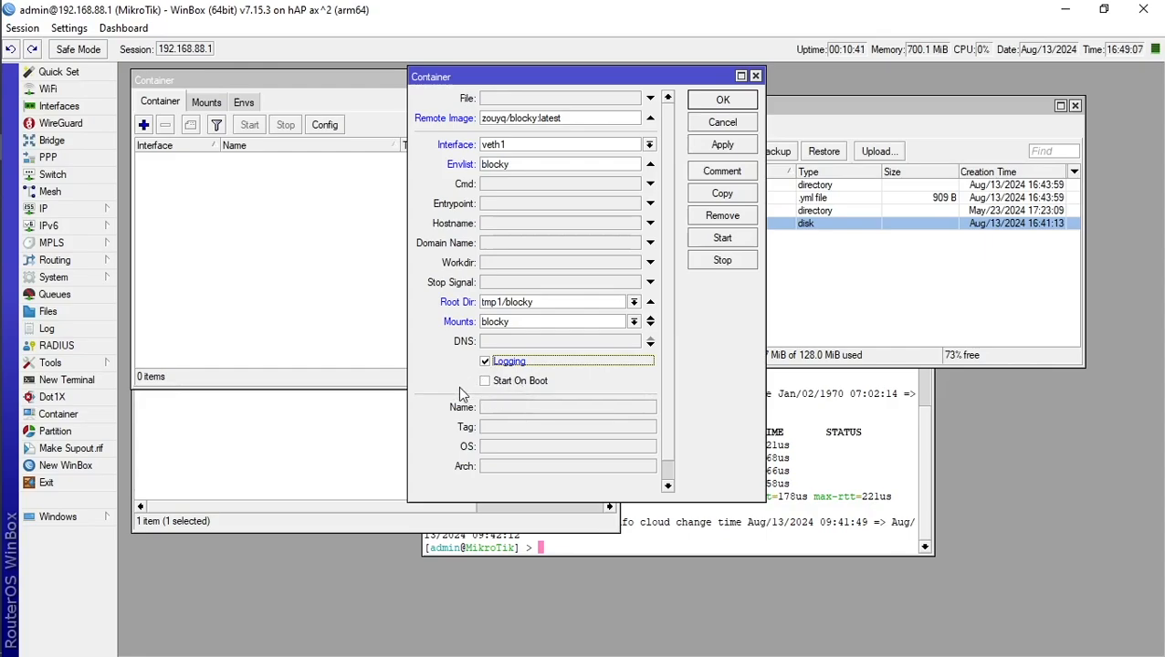
click(855, 303)
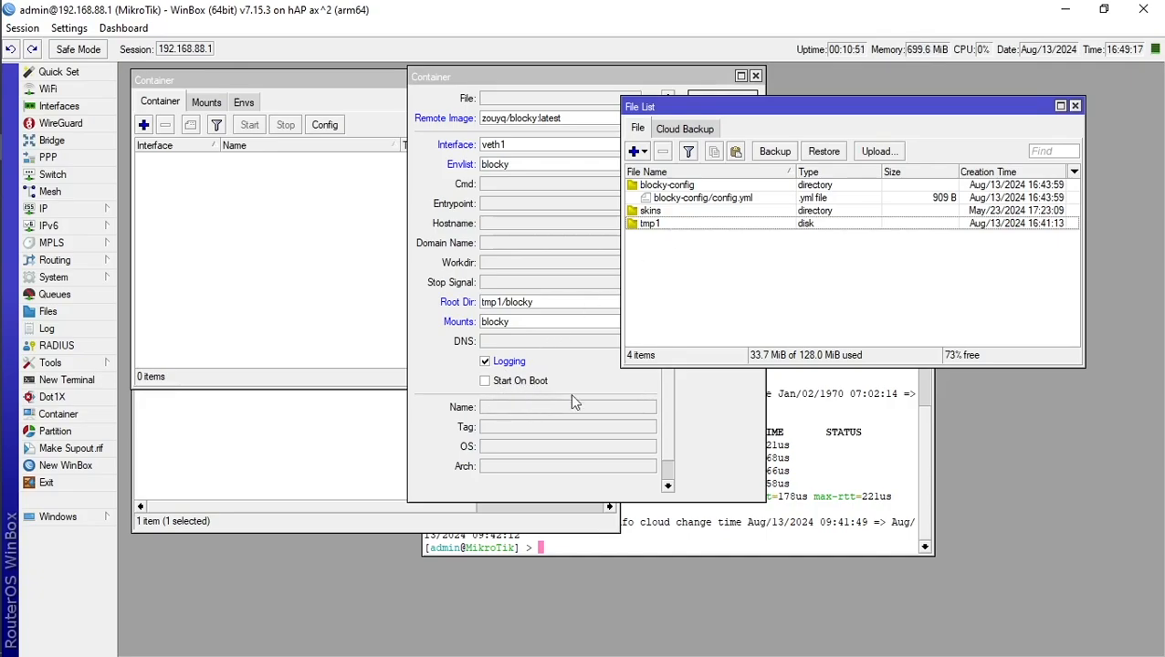
click(724, 422)
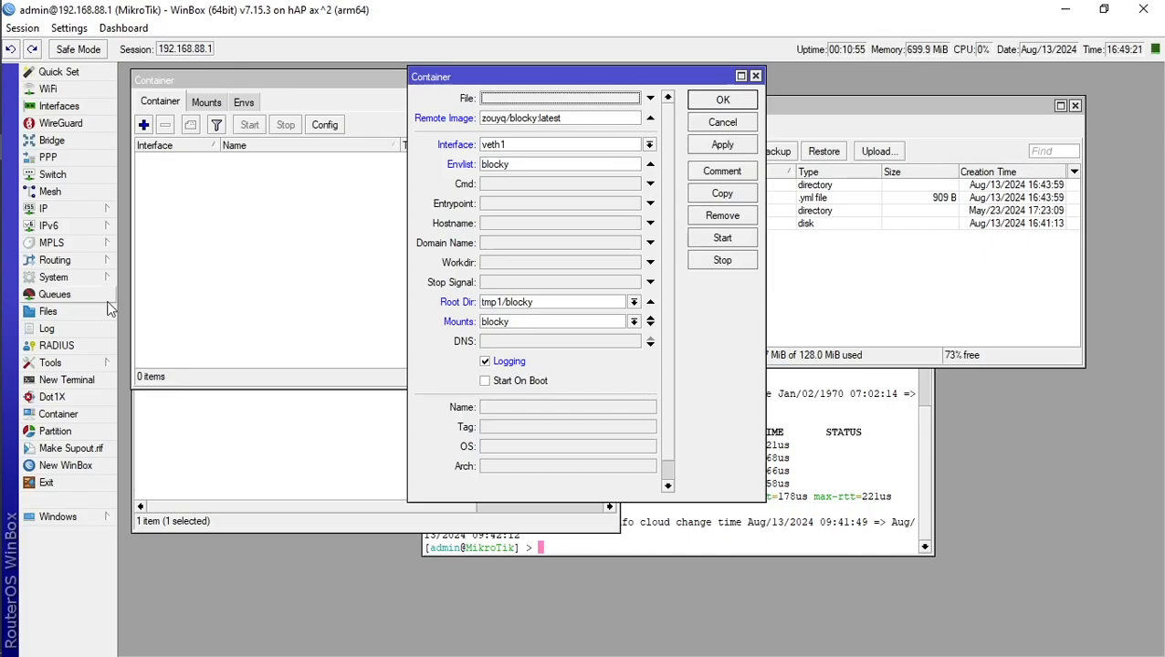
click(91, 328)
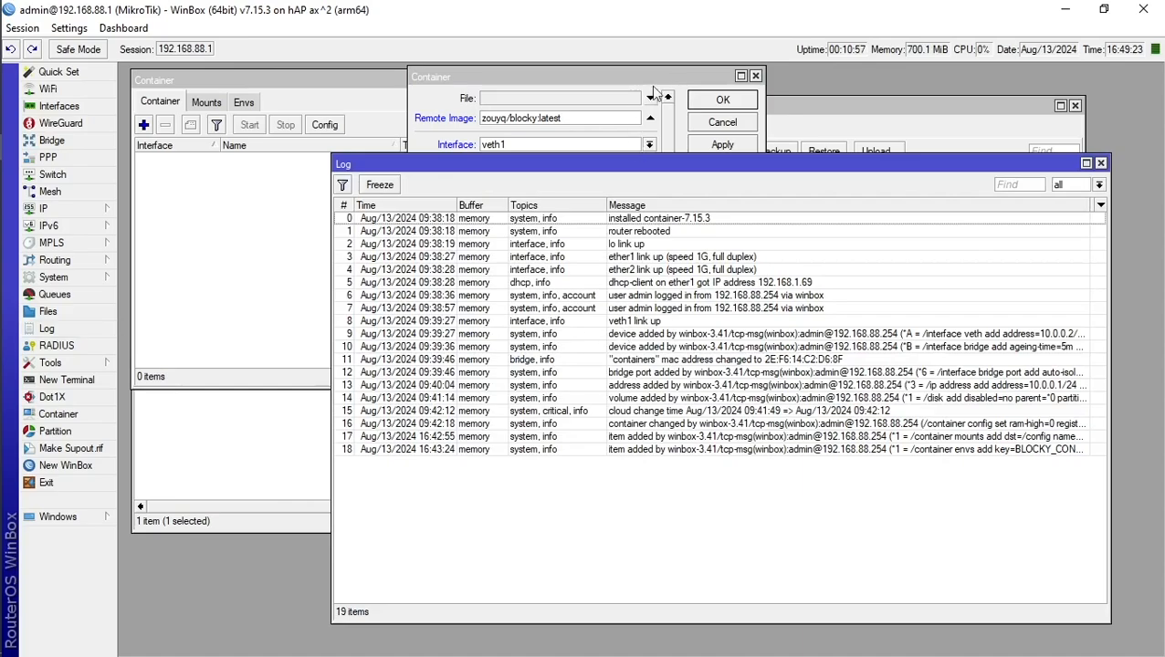
click(736, 103)
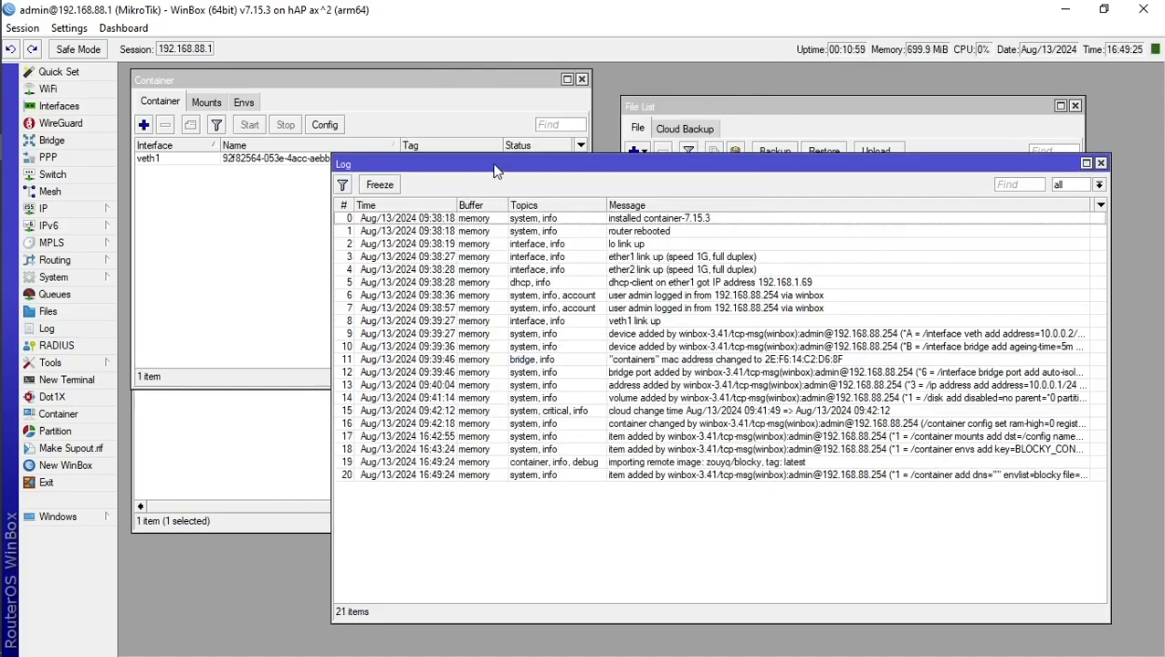
Step: Follow the zouyq/blocky image import in the router log and check the new container's status
drag(493, 165, 500, 187)
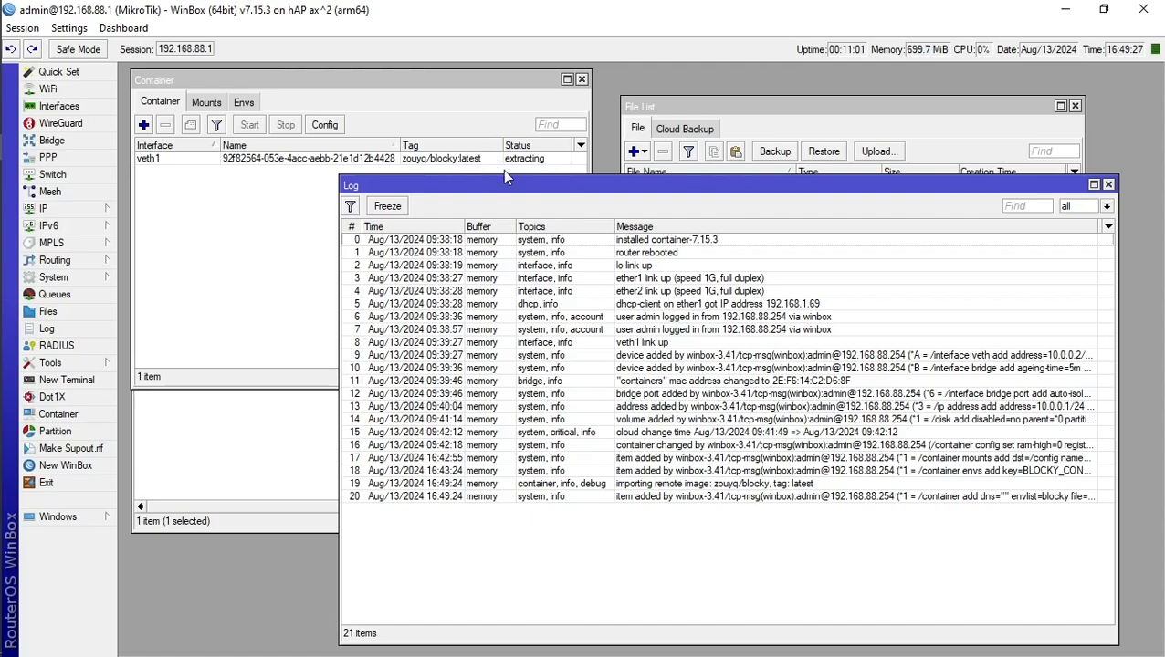
click(704, 494)
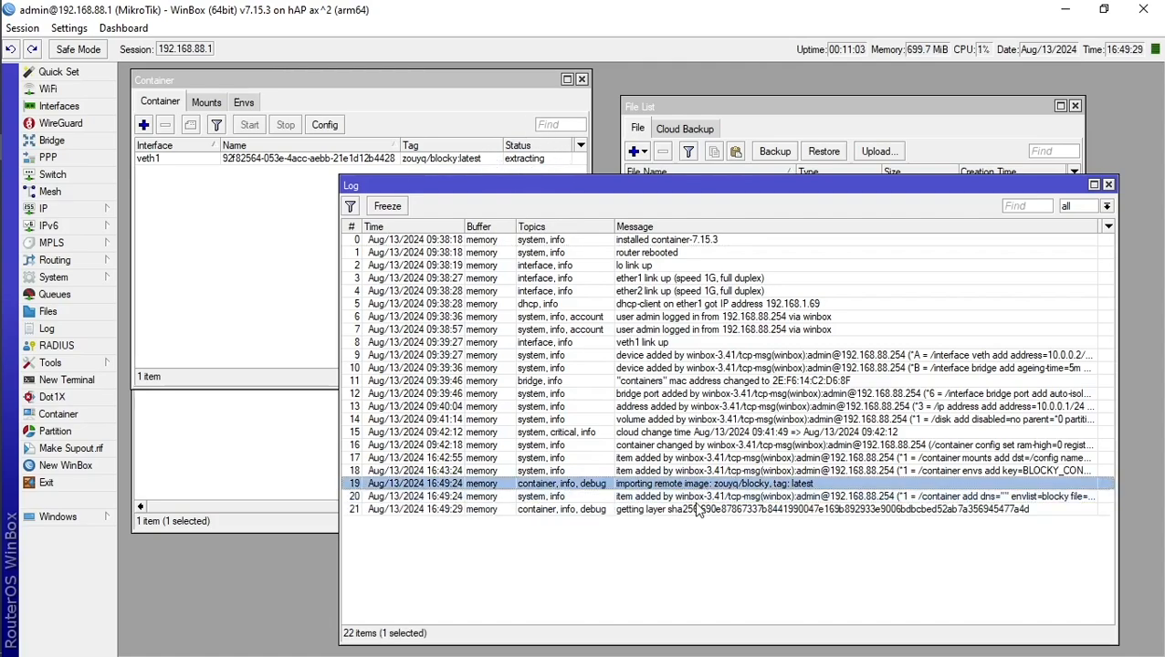
click(694, 508)
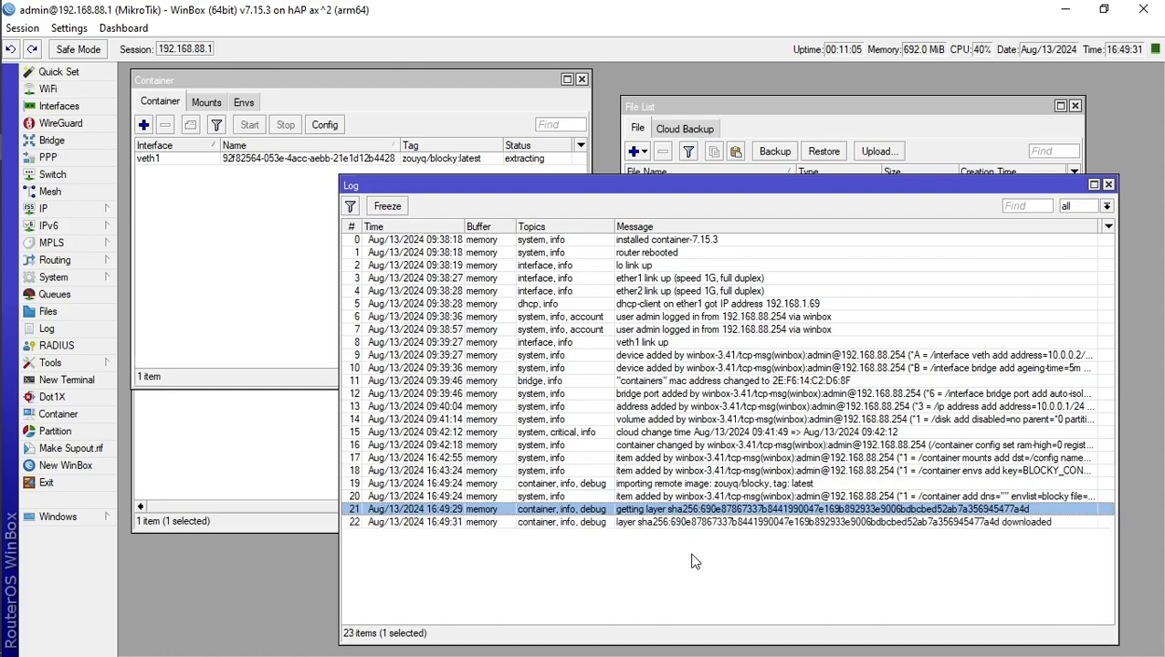
click(679, 583)
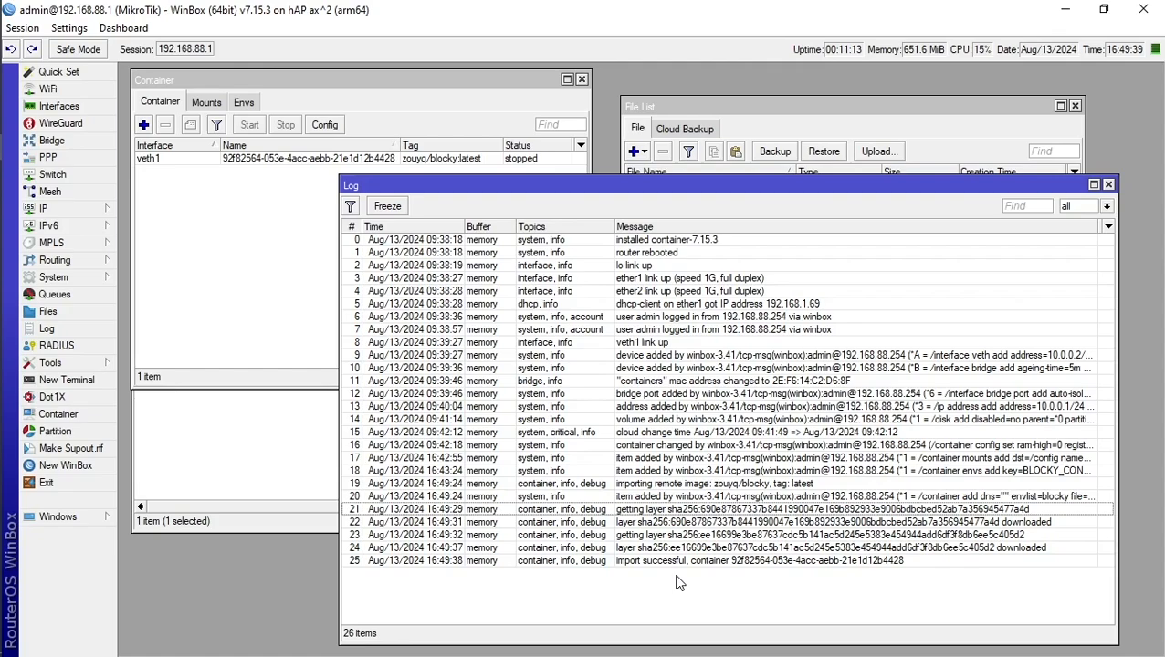
click(667, 561)
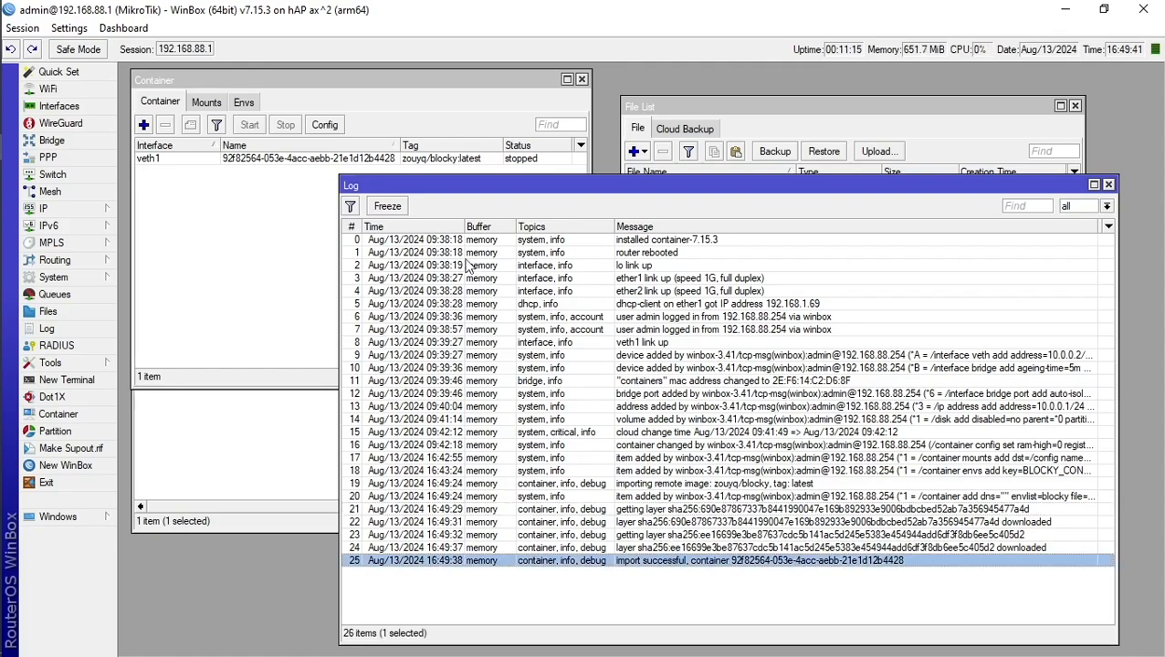
click(468, 160)
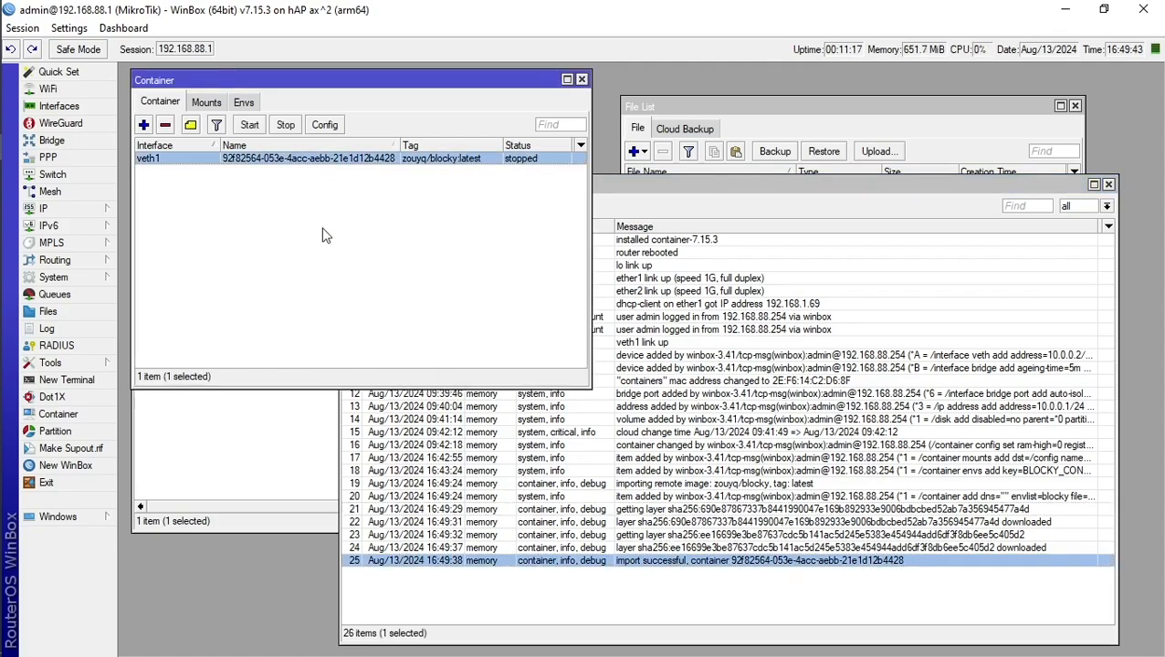
Step: Start the zouyq/blocky container and review its startup messages in the router log, including list imports, denylist entries and DNS listeners
click(252, 125)
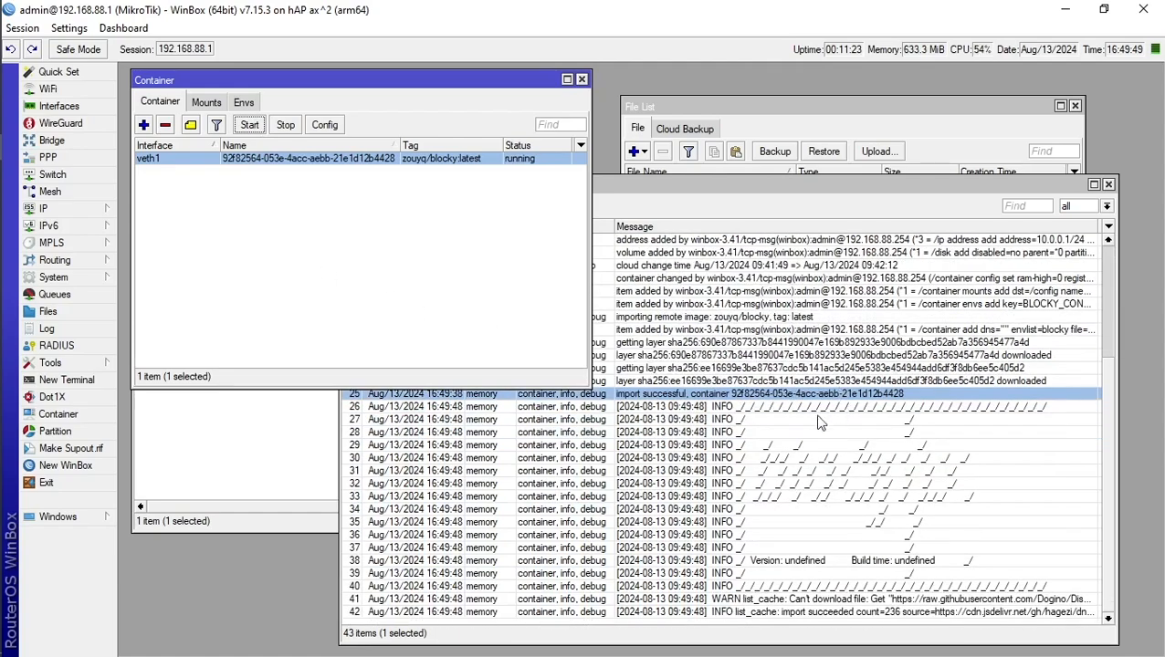
click(803, 613)
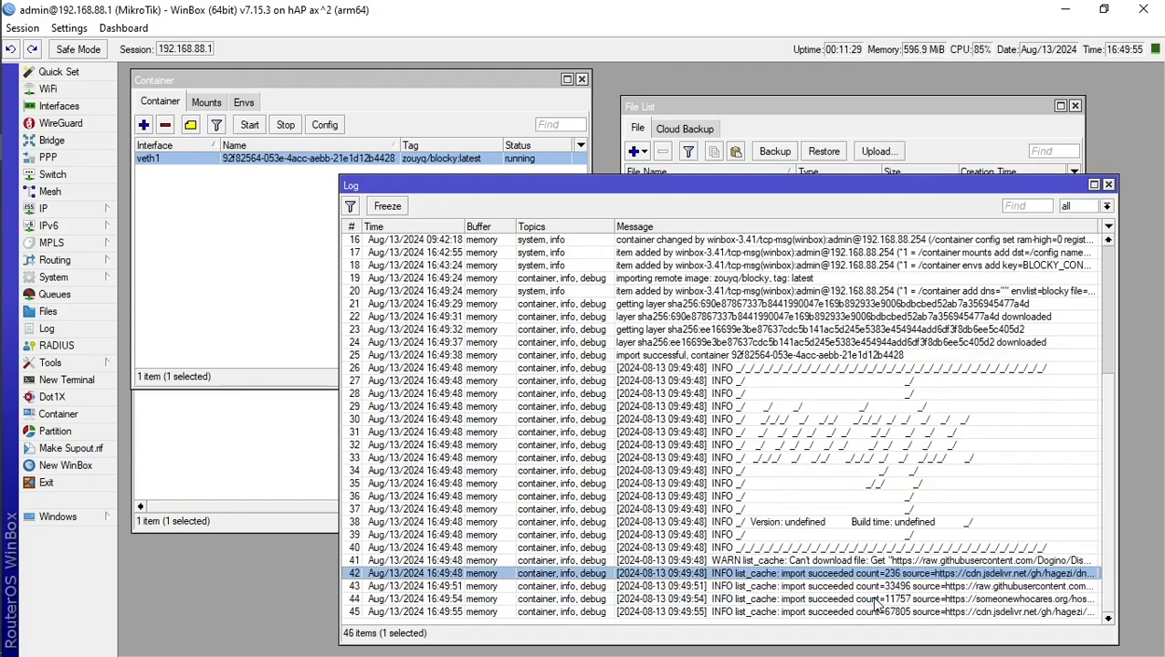
key(Down)
key(Down)
key(Down)
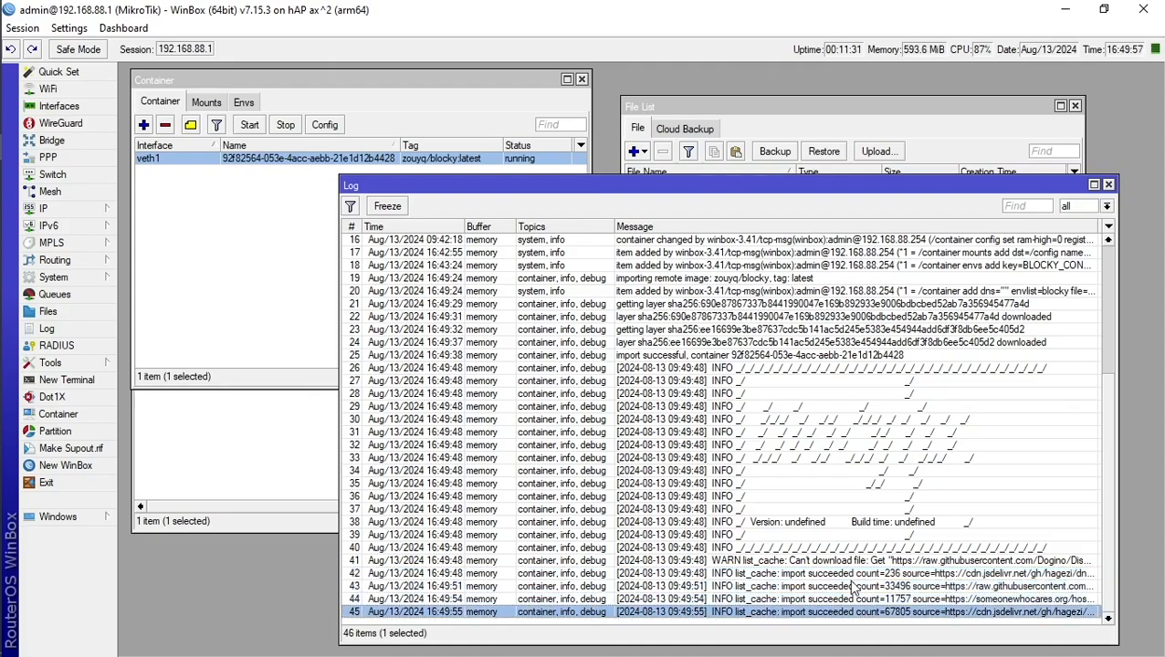
click(853, 613)
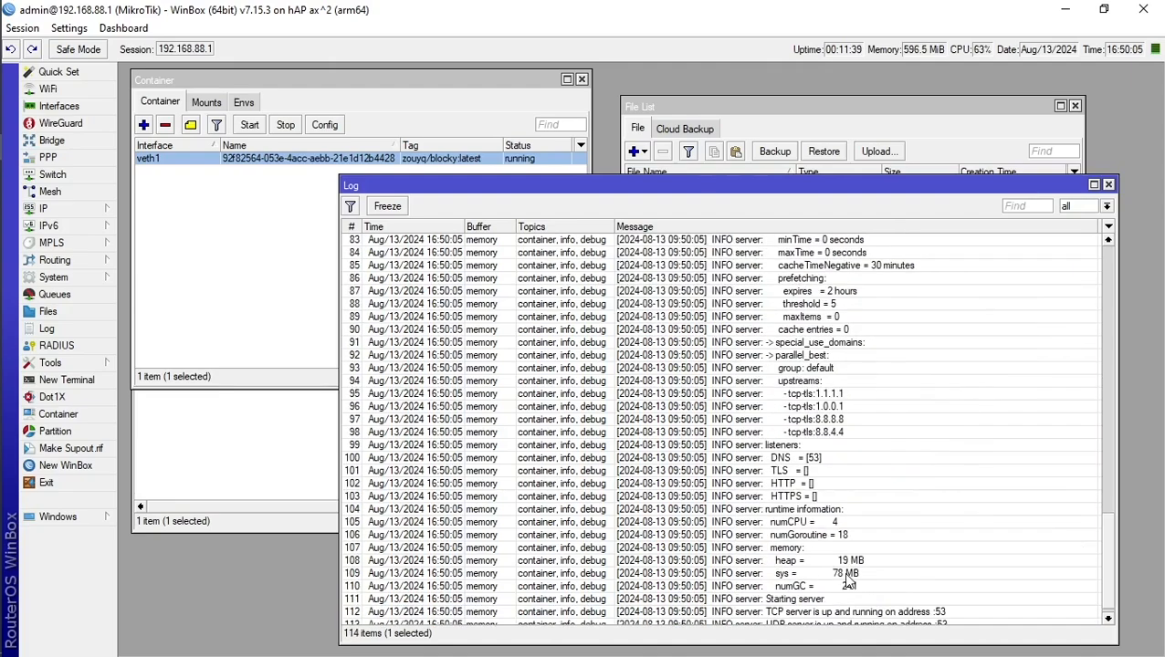
scroll(856, 513, up, 5)
scroll(857, 511, up, 1)
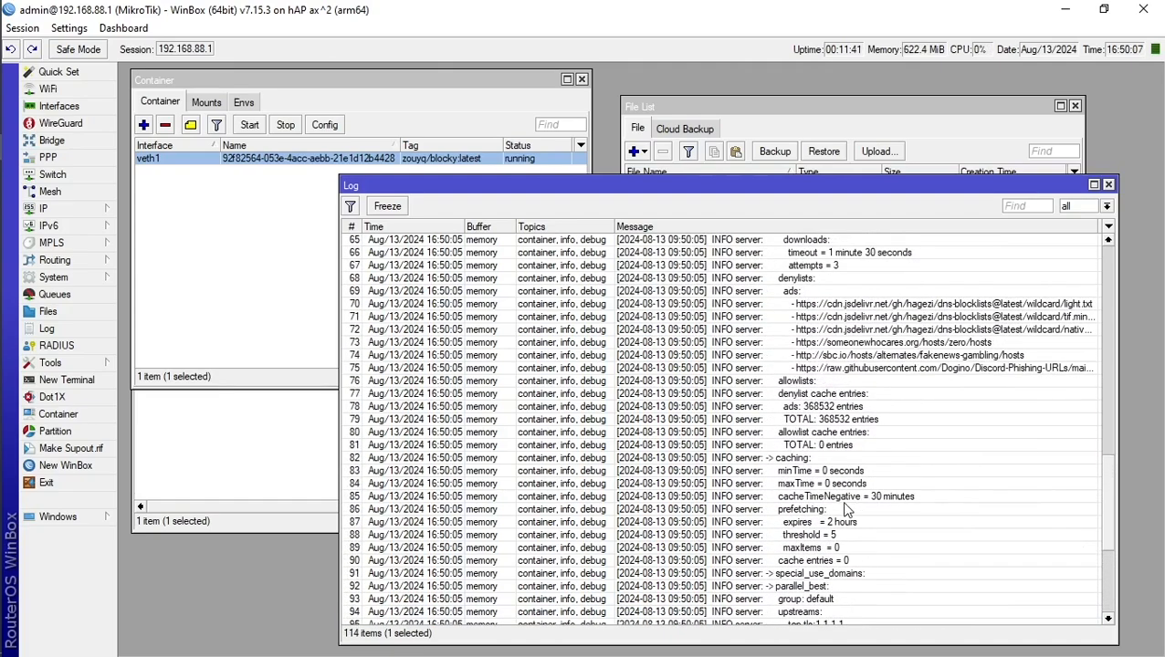
click(805, 408)
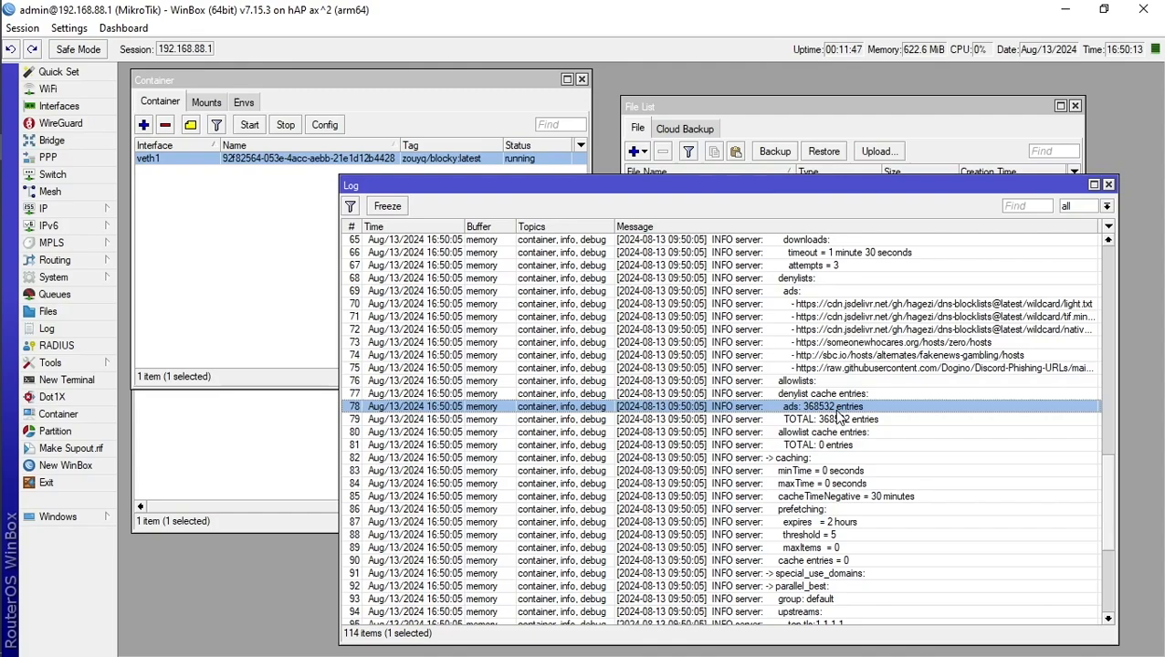
scroll(836, 402, down, 2)
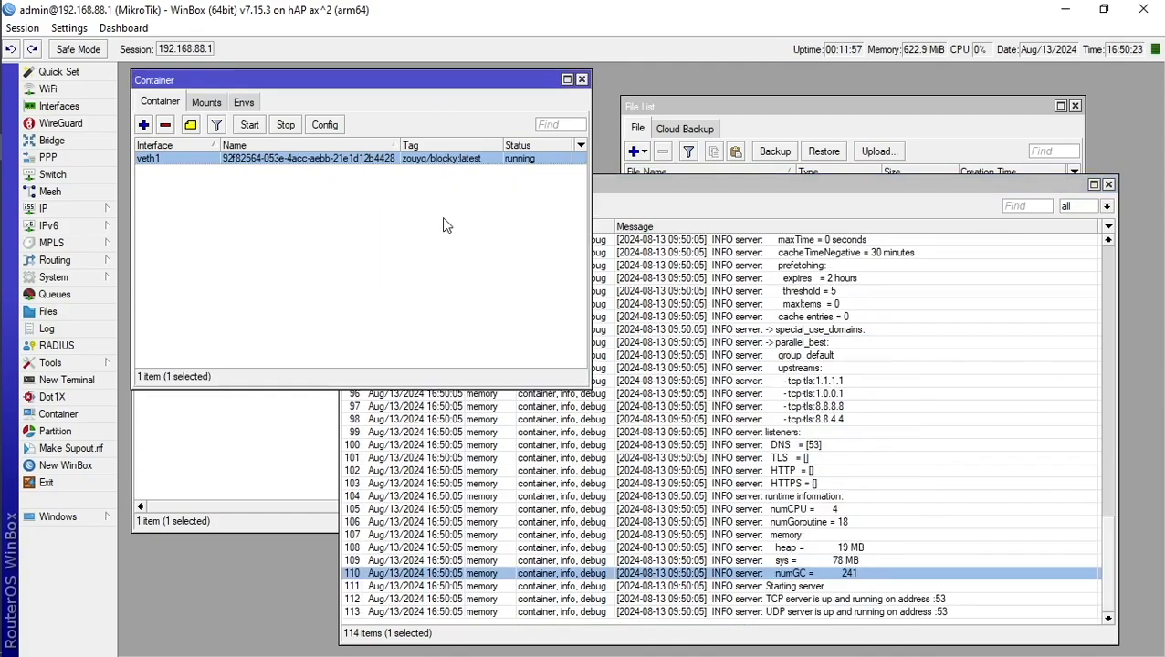
click(445, 223)
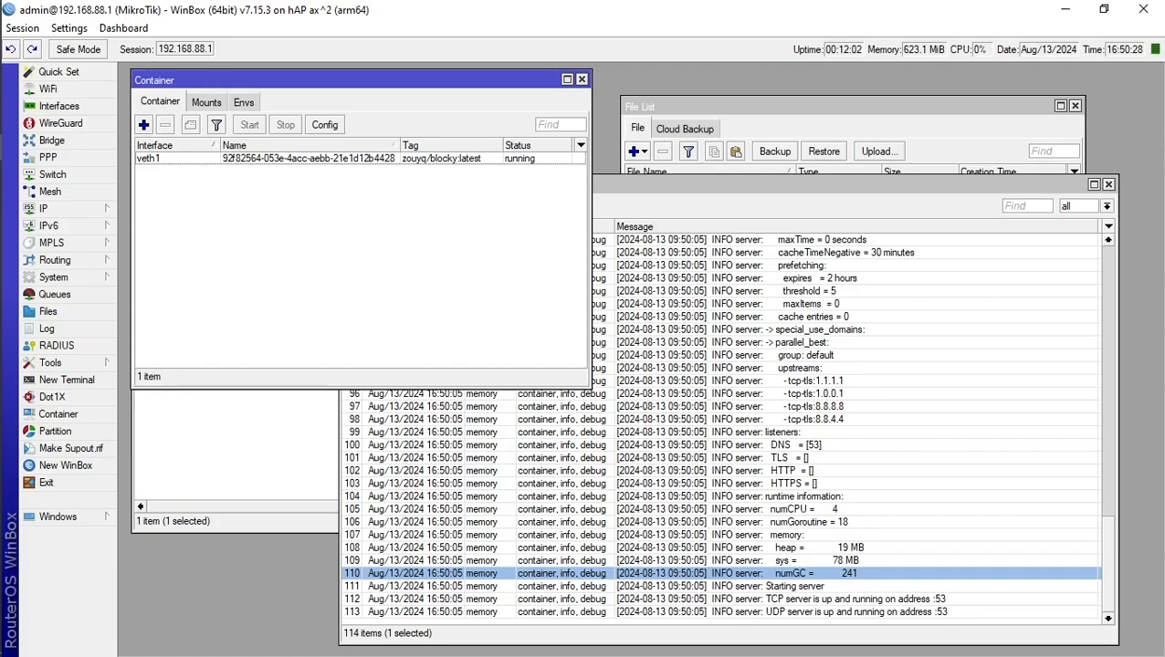
Step: Switch to Command Prompt and look up google.com with nslookup through the default DNS server
key(alt+Tab)
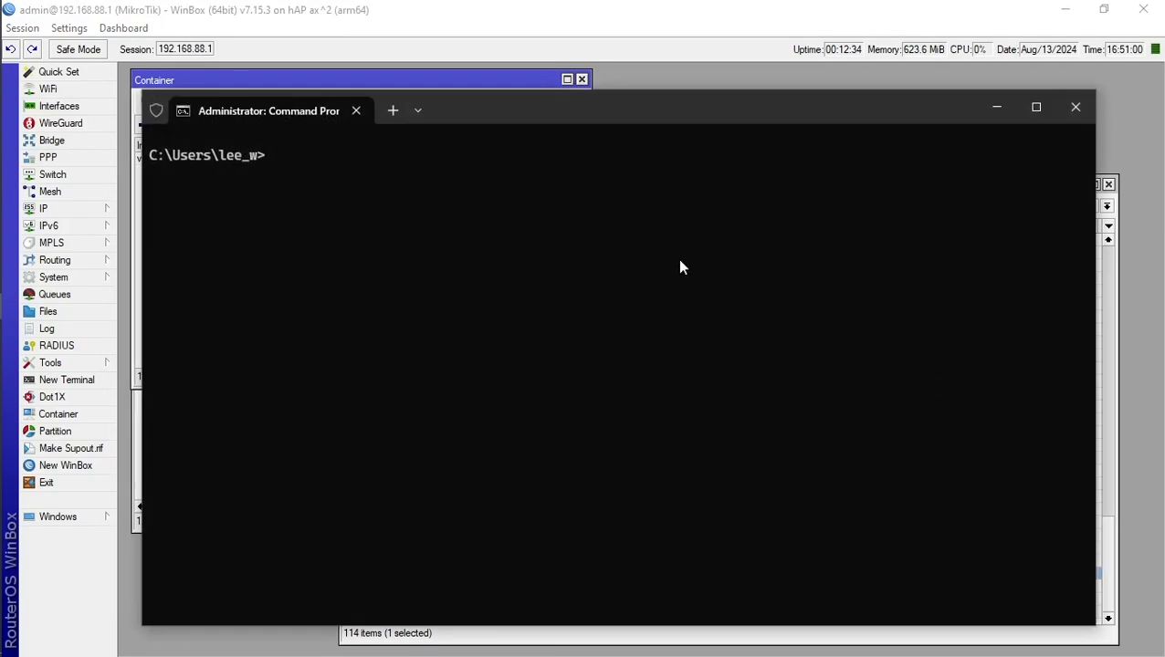
drag(689, 106, 726, 103)
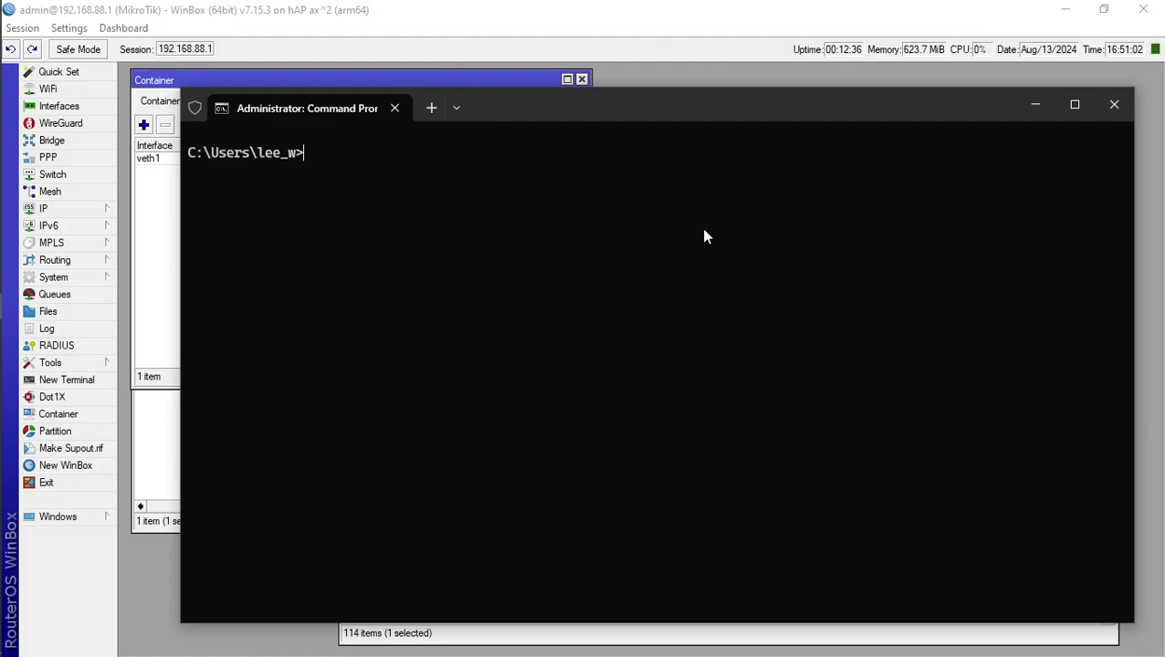
text(nslookup)
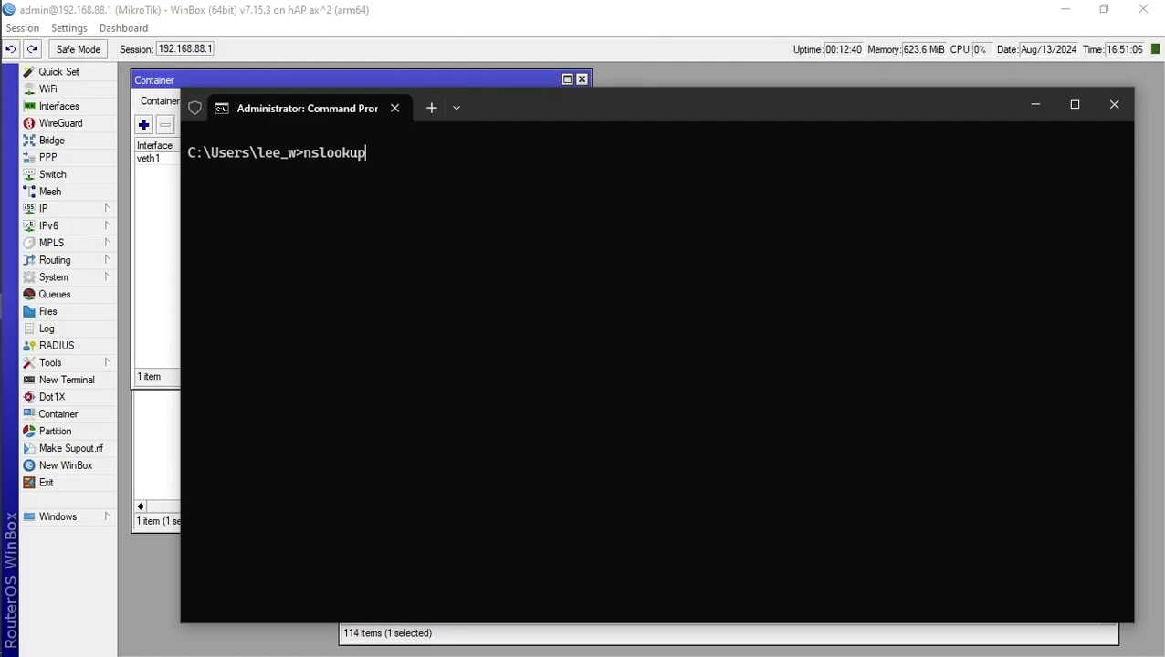
text( google.com)
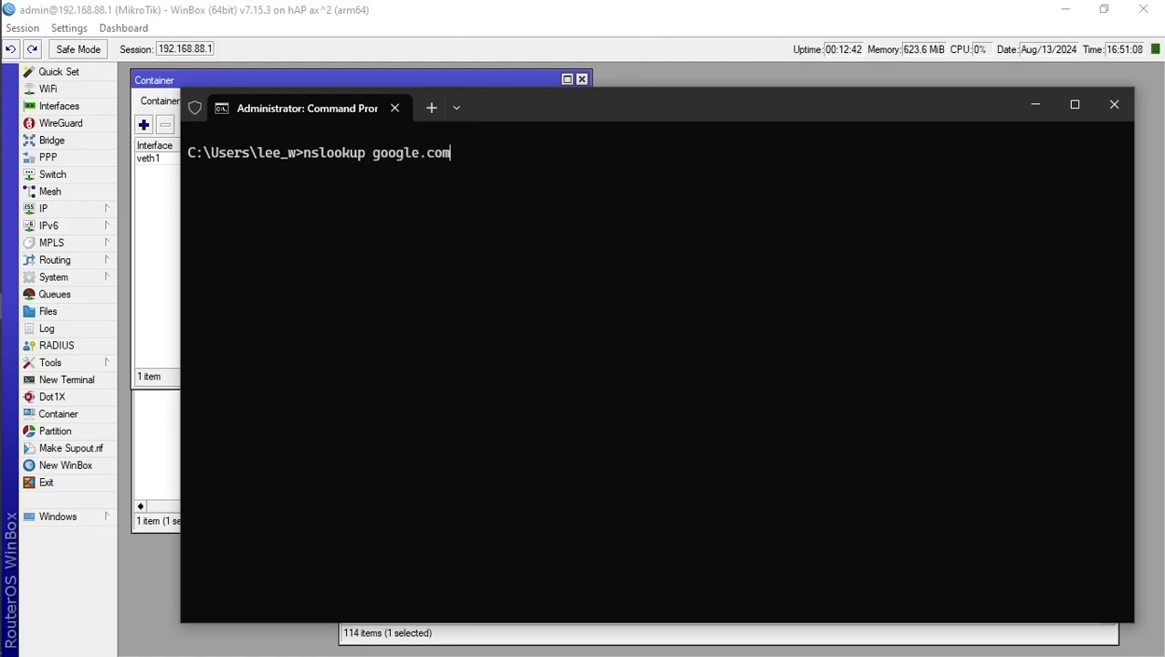
key(Return)
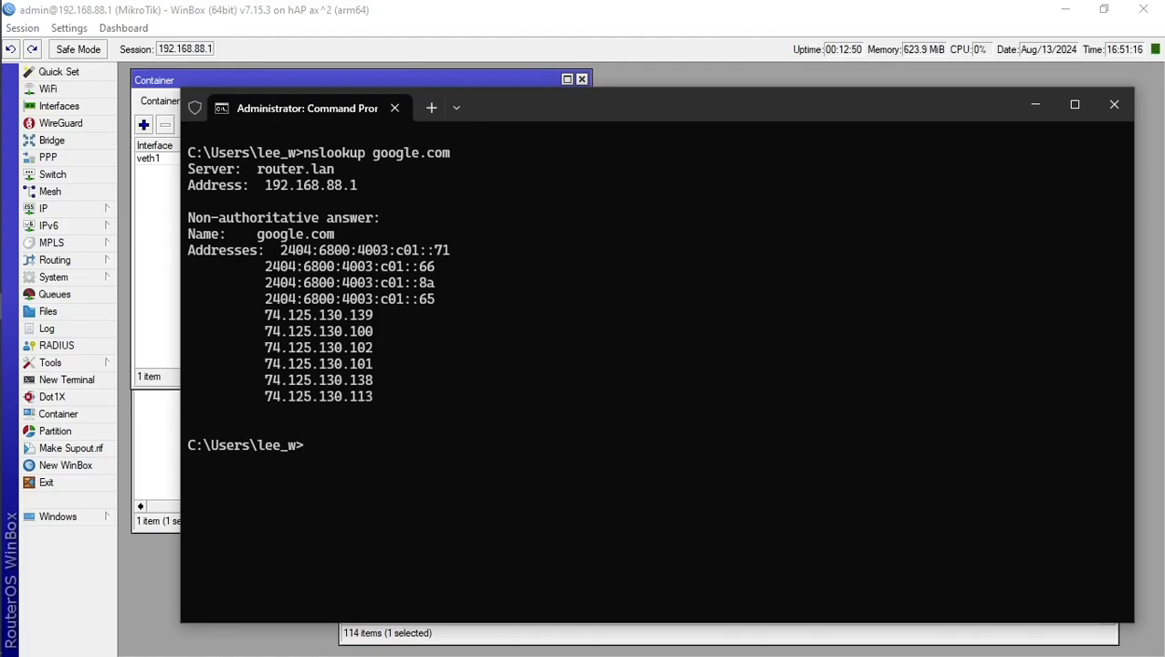
Step: Query google.com with nslookup through the external DNS server 8.8.8.8
text(nslookup google.com )
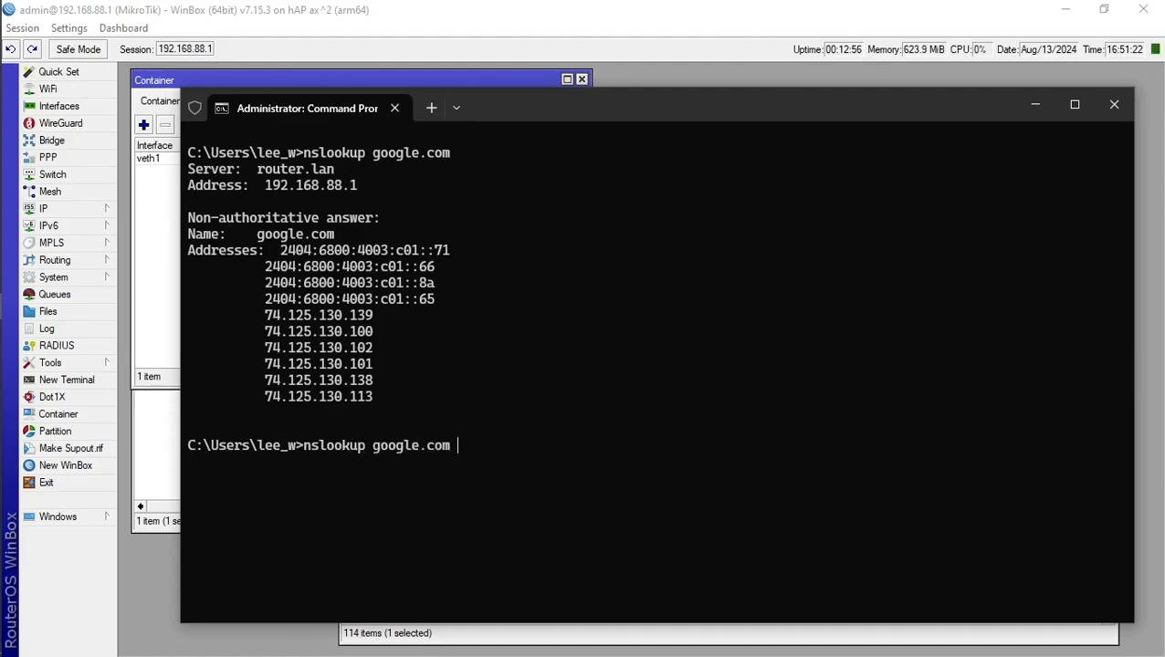
text(8.8.8.8)
key(Return)
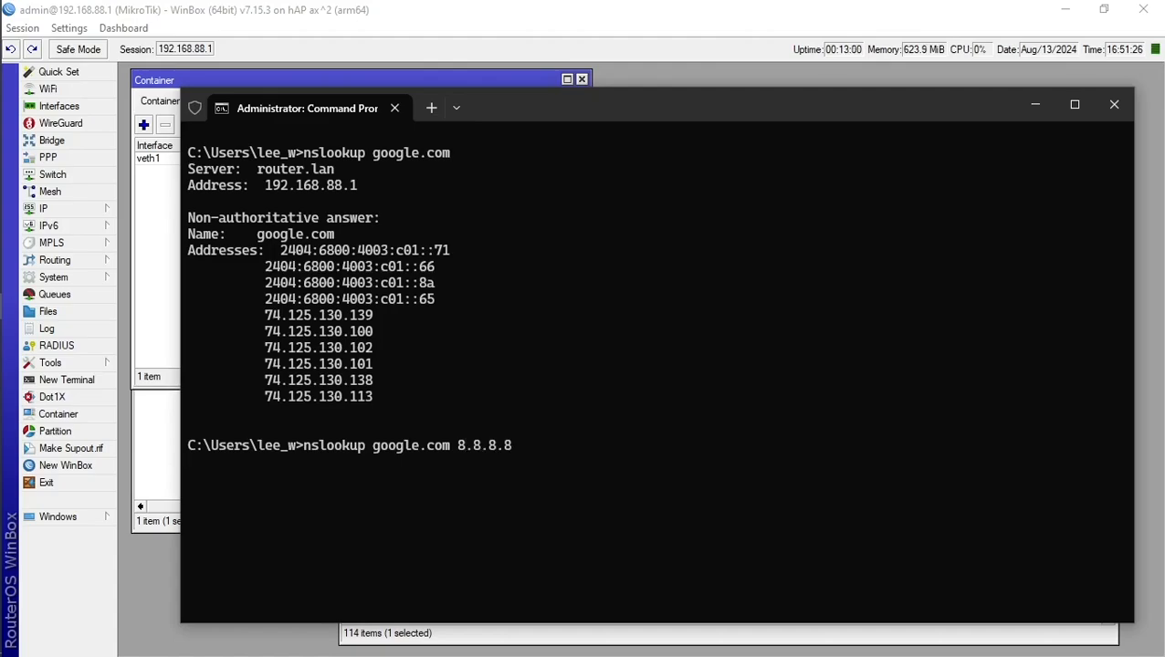
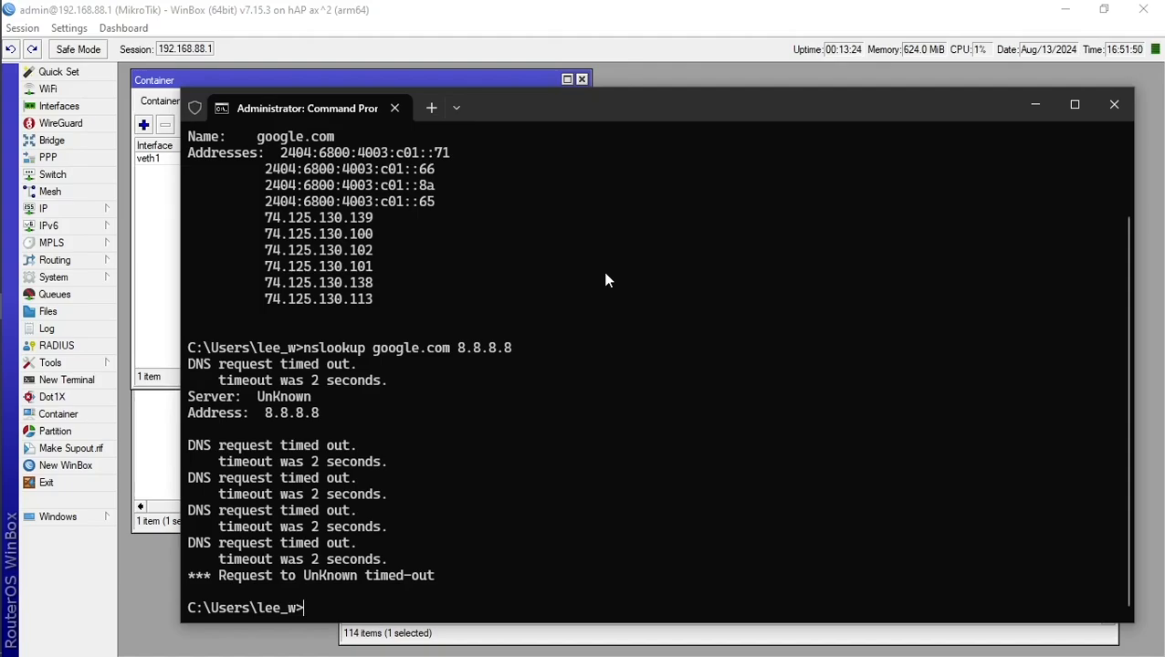
Step: Query google.com with nslookup through the Blocky container at 10.0.0.2
text(nslookup google.com)
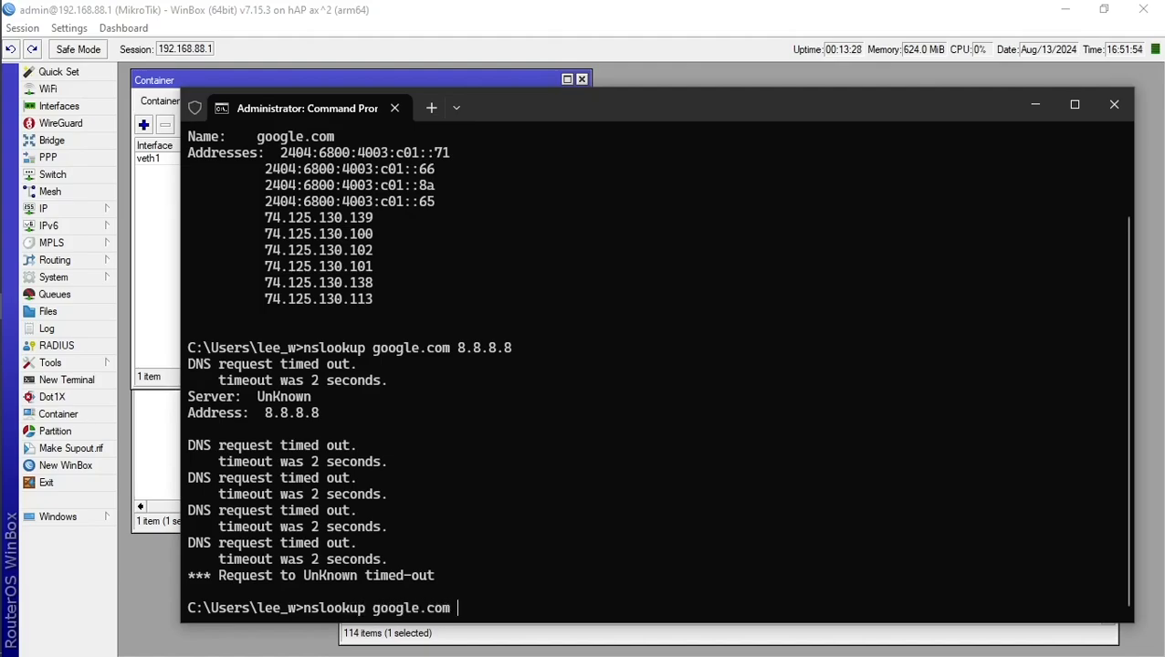
text( 10.0.0.2)
key(Return)
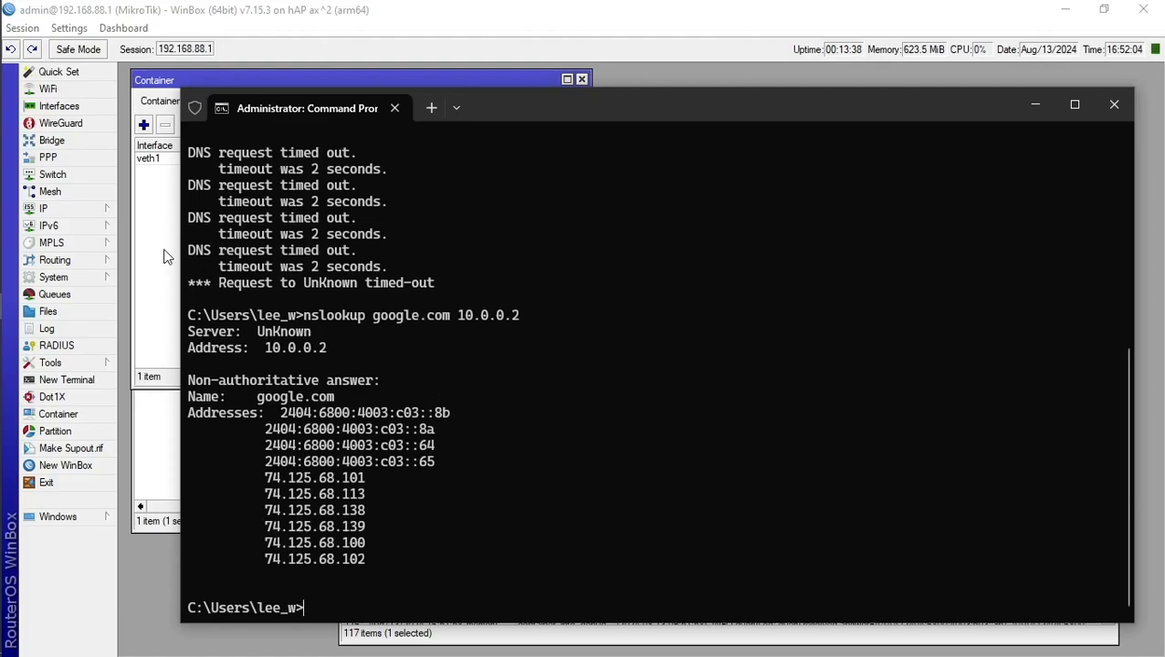
Step: Switch back to WinBox and begin a firewall NAT rule with chain dstnat, protocol tcp and destination port 53
click(164, 257)
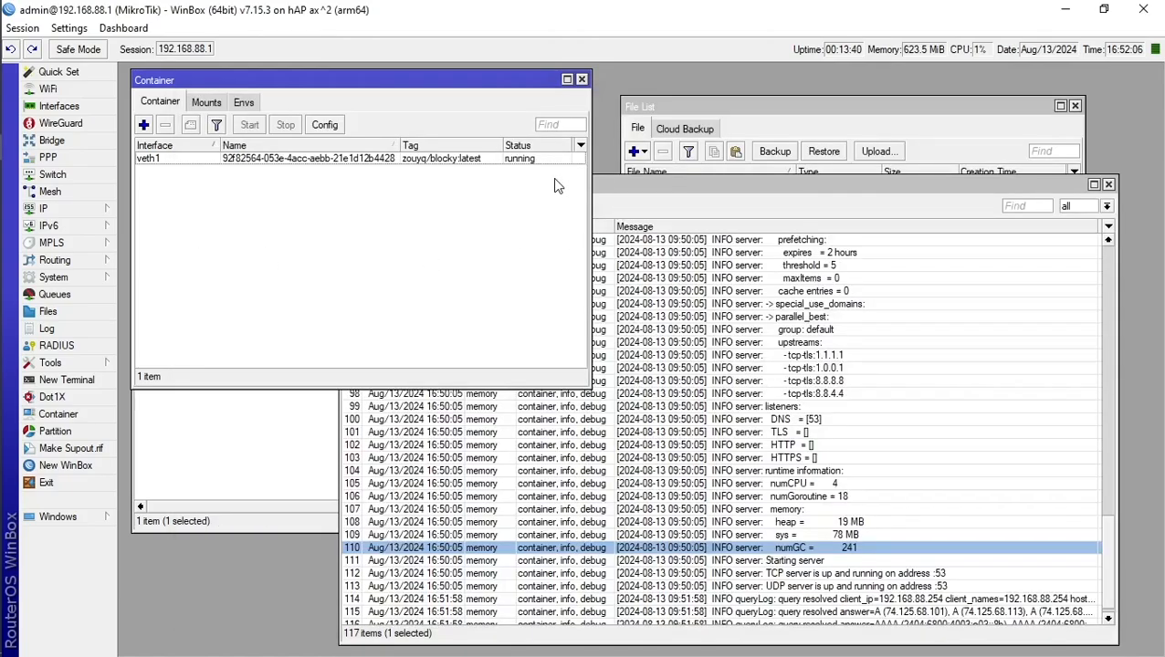
click(426, 160)
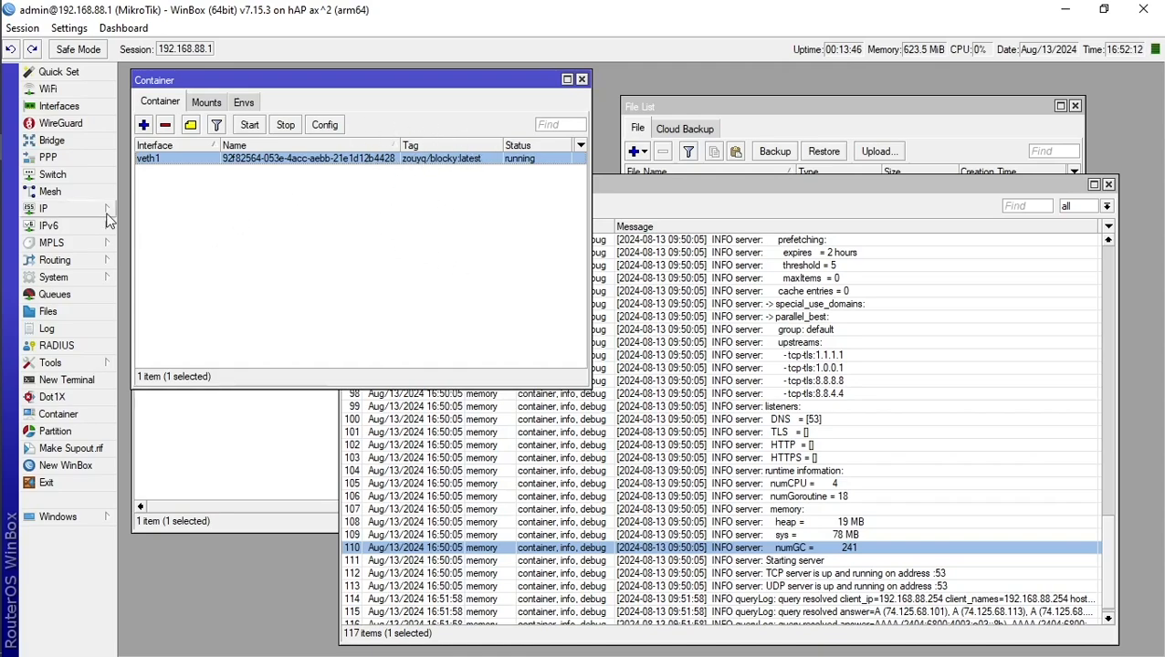
click(64, 209)
click(180, 308)
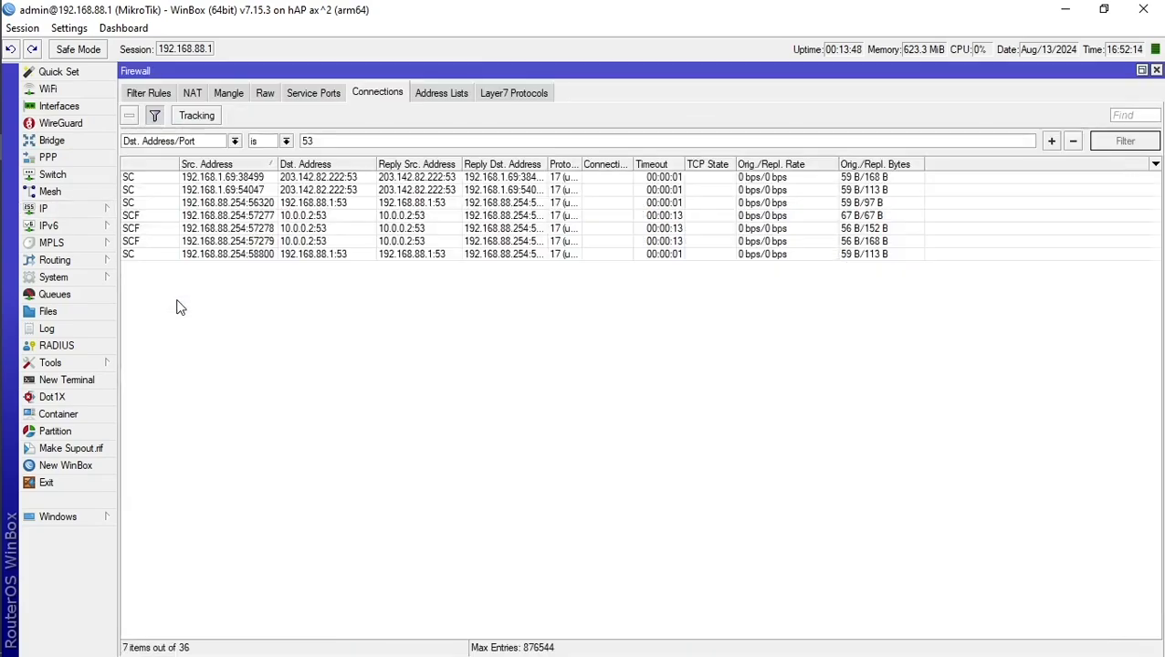
click(192, 92)
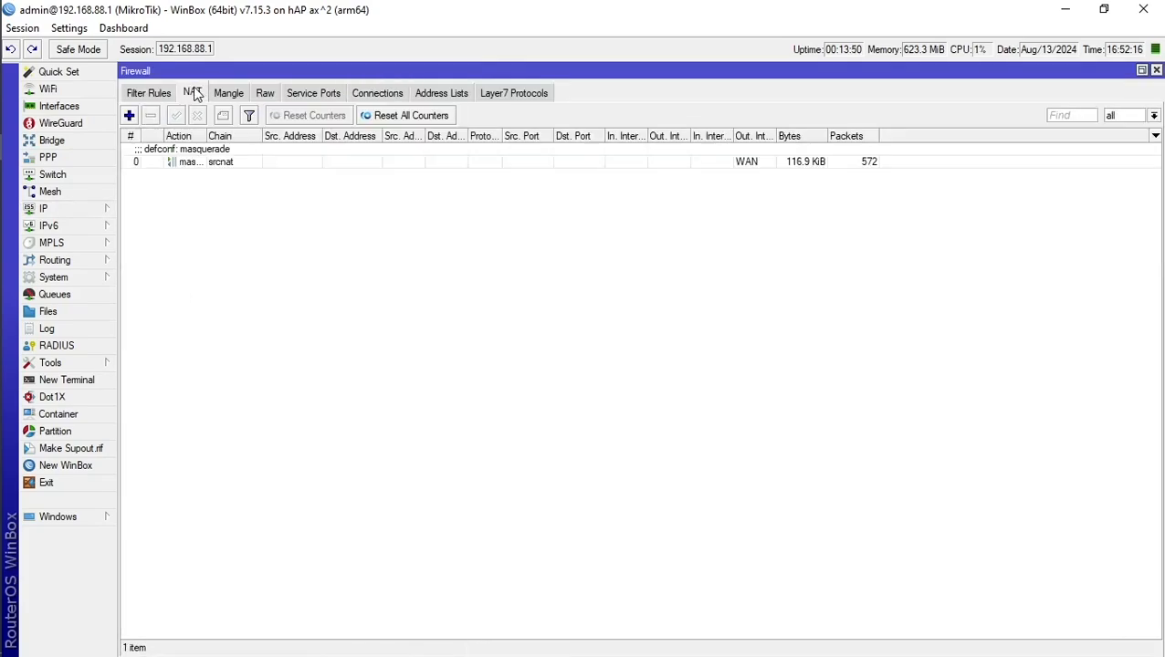
click(129, 116)
click(222, 96)
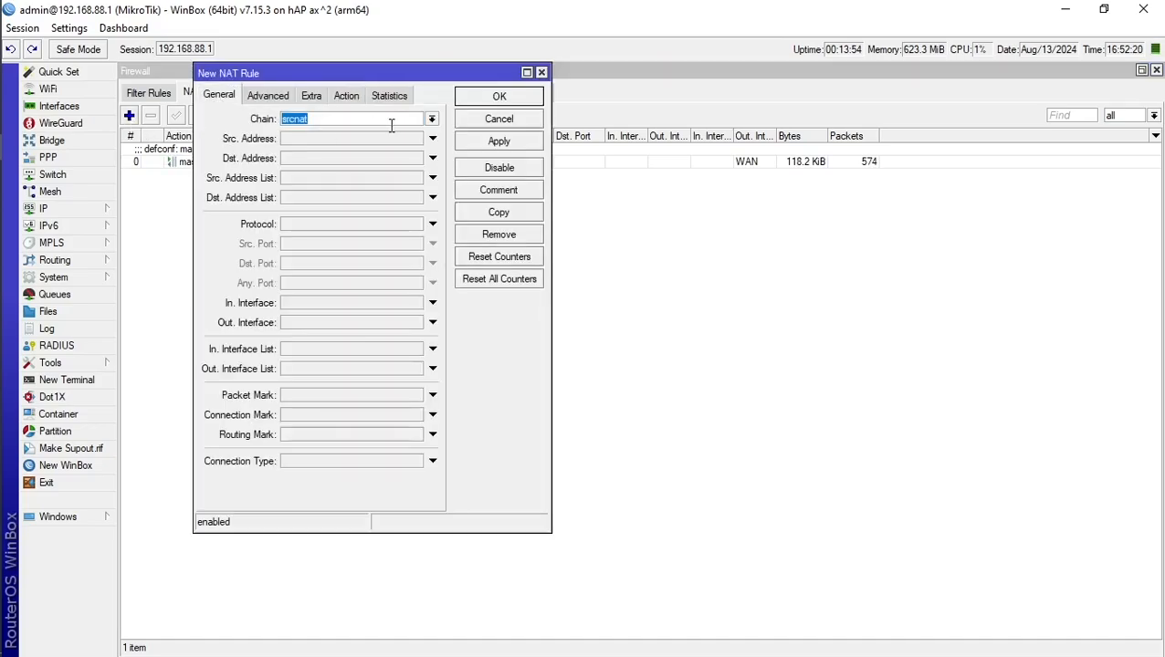
click(433, 120)
click(392, 132)
click(336, 224)
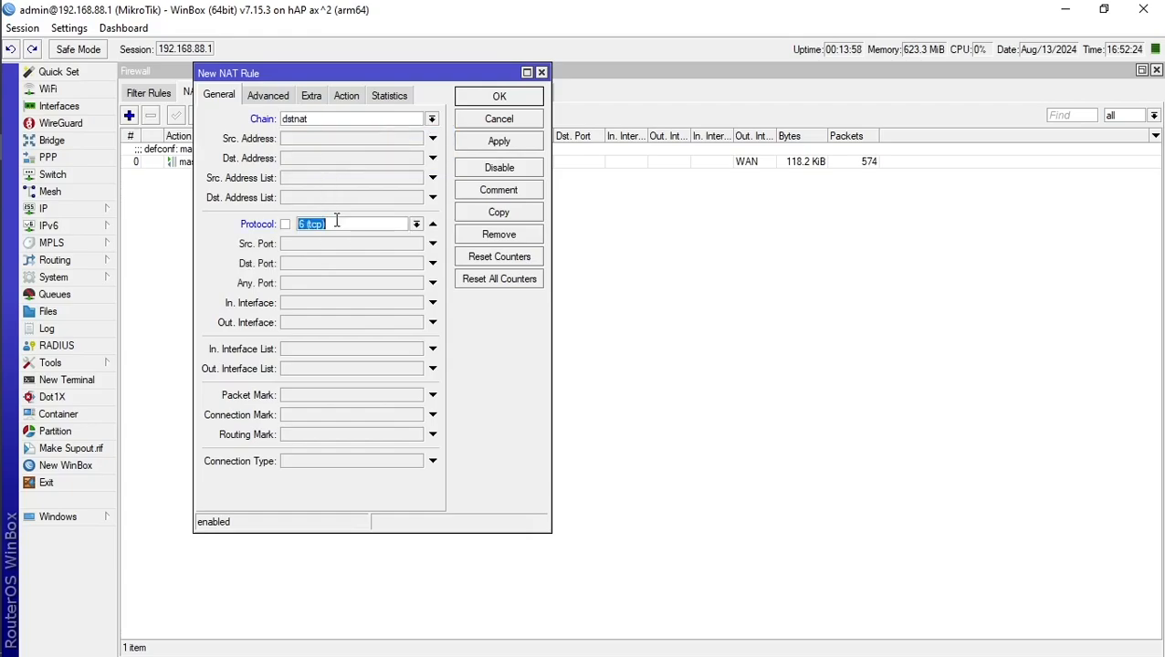
click(346, 264)
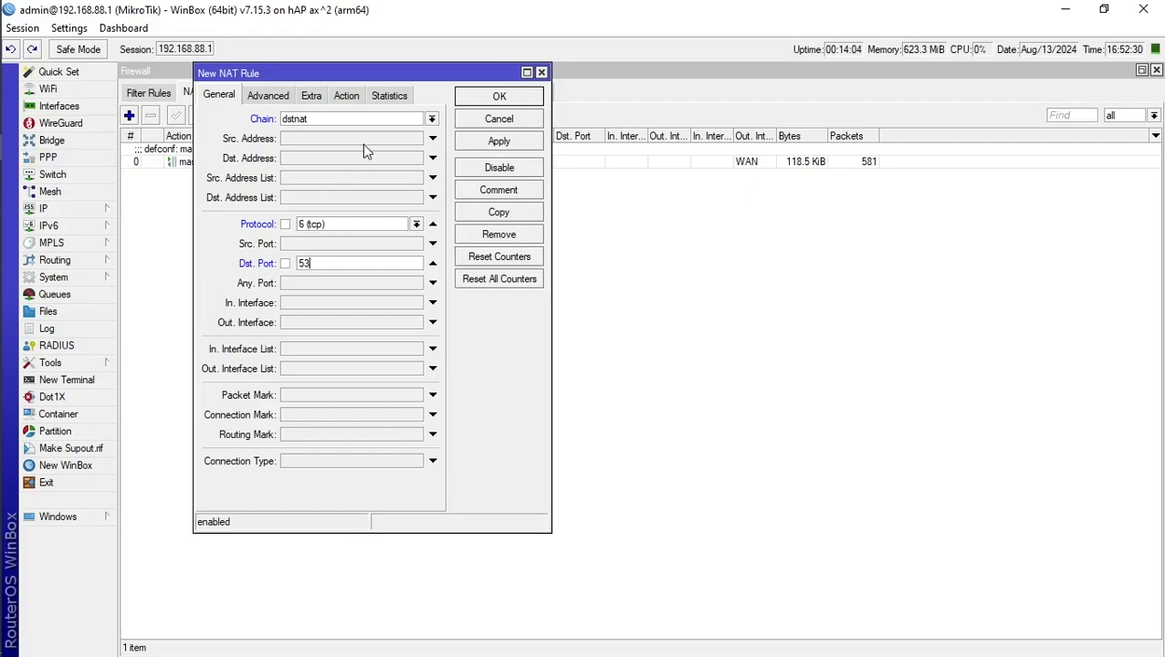
Step: Exclude the container from the new NAT rule by setting its source address to not 10.0.0.2
drag(387, 76, 413, 77)
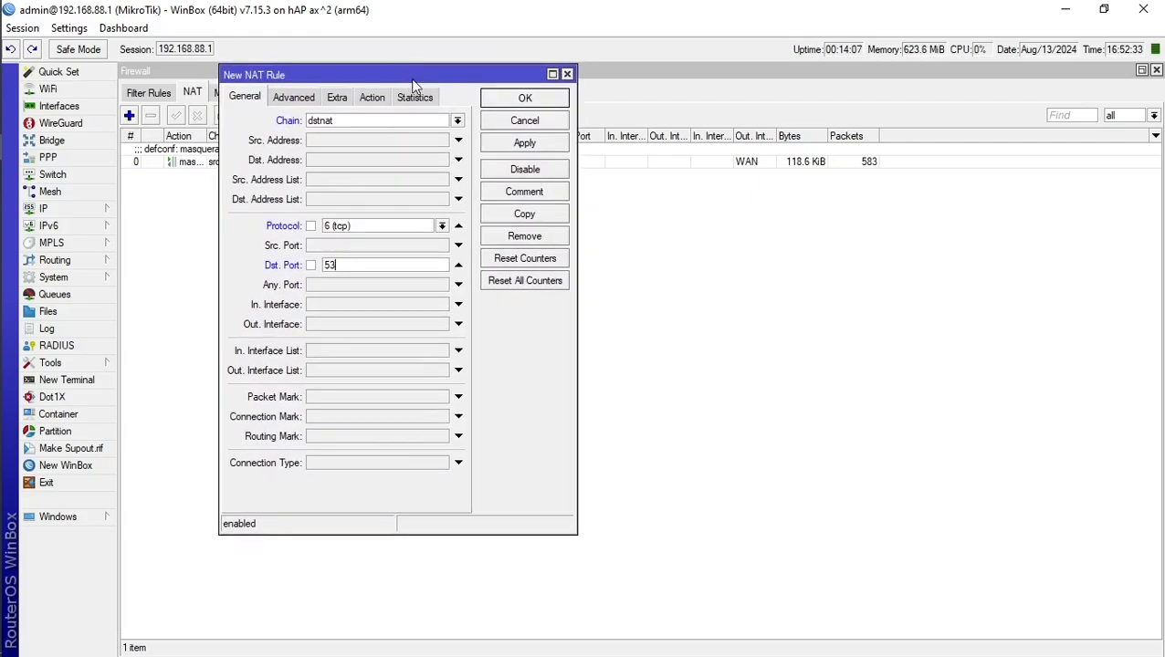
click(385, 140)
click(312, 141)
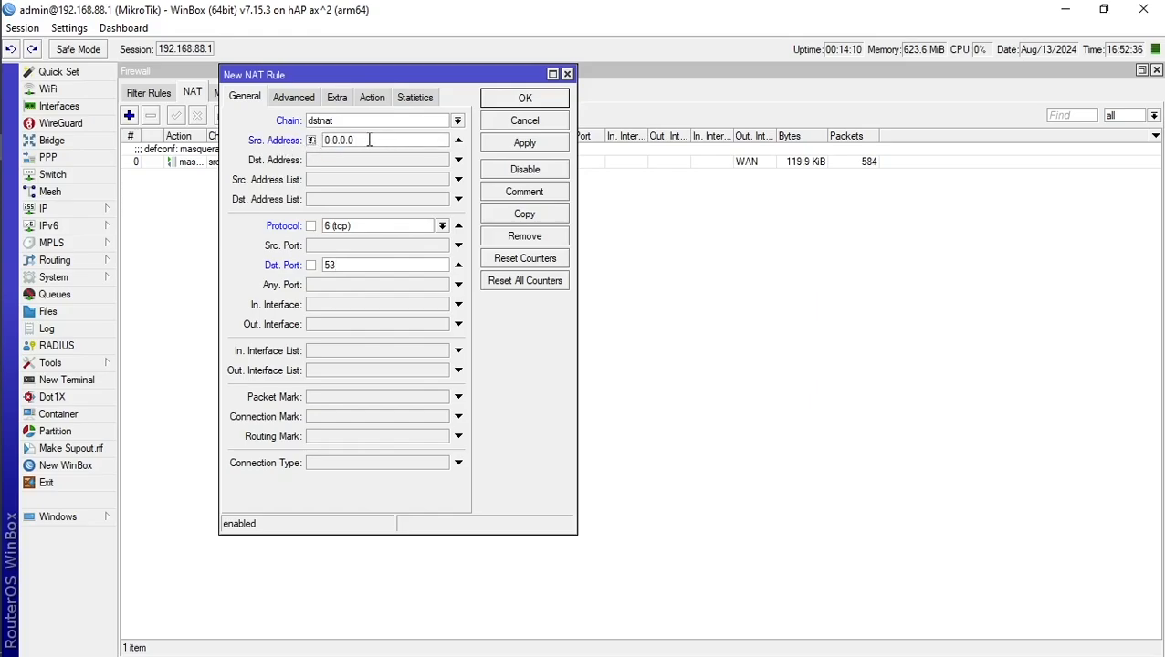
drag(369, 140, 323, 141)
text(1)
Step: Set the NAT rule's action to dst-nat with 10.0.0.2 as the target address and save the rule
click(372, 97)
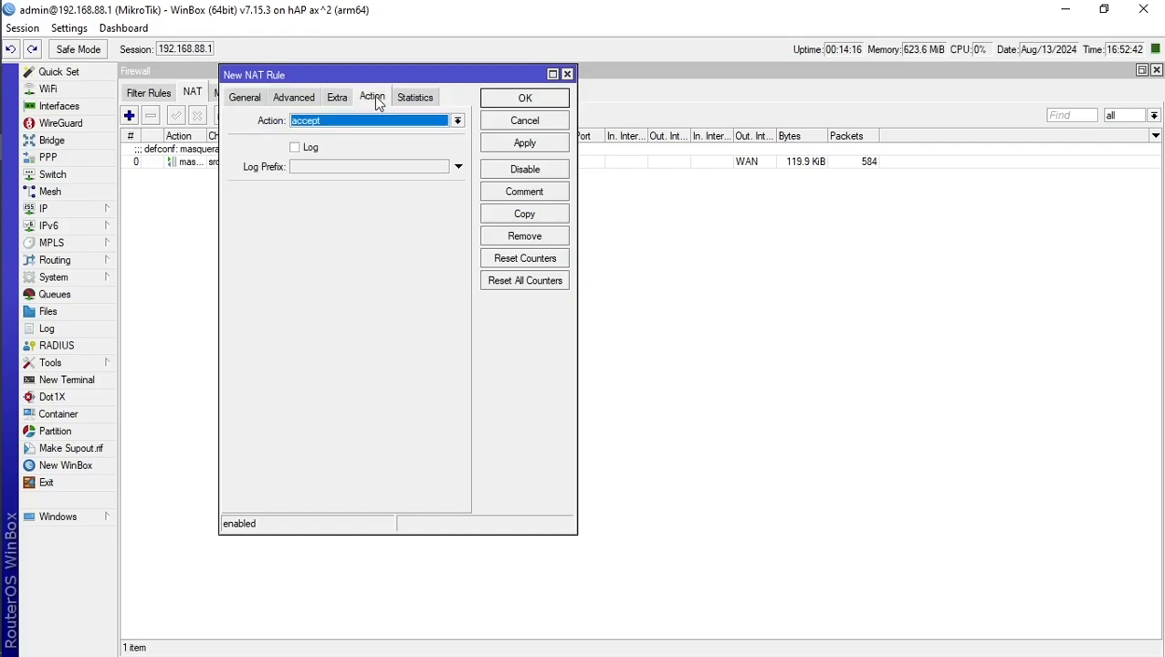
click(355, 125)
click(354, 168)
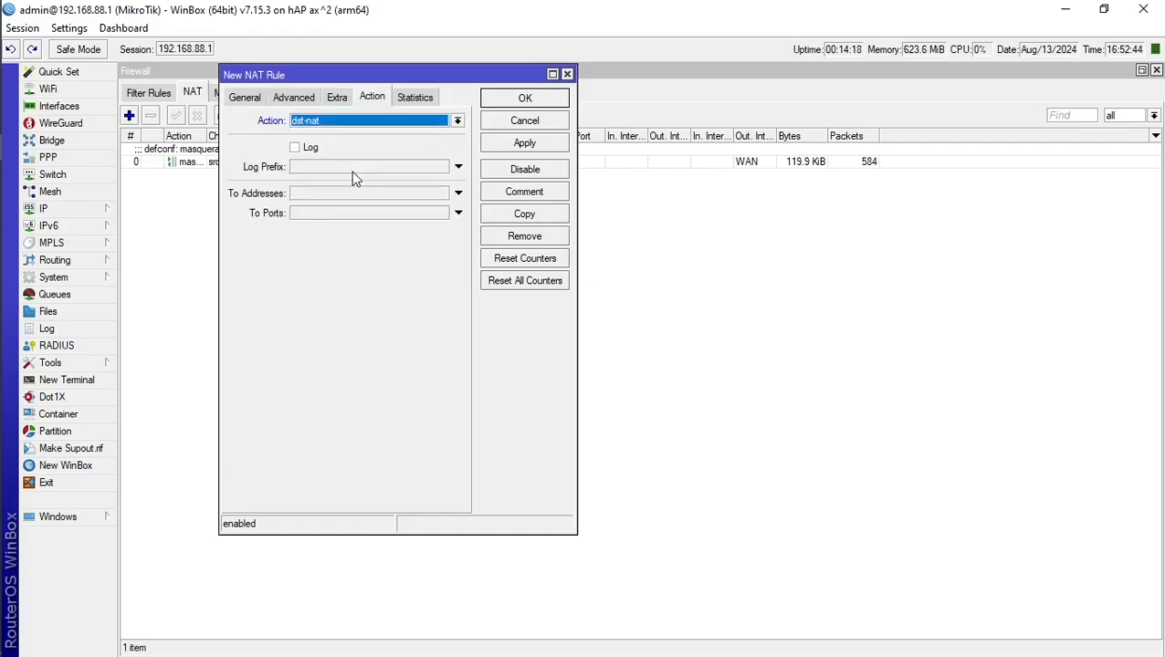
click(349, 192)
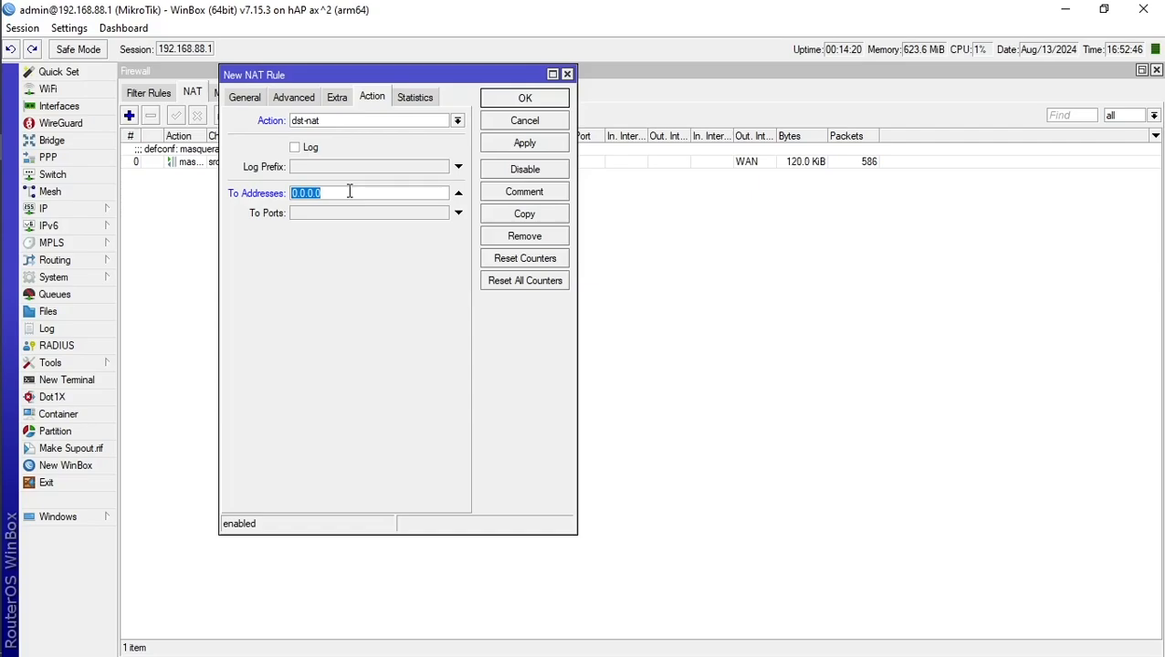
text(10.)
click(517, 98)
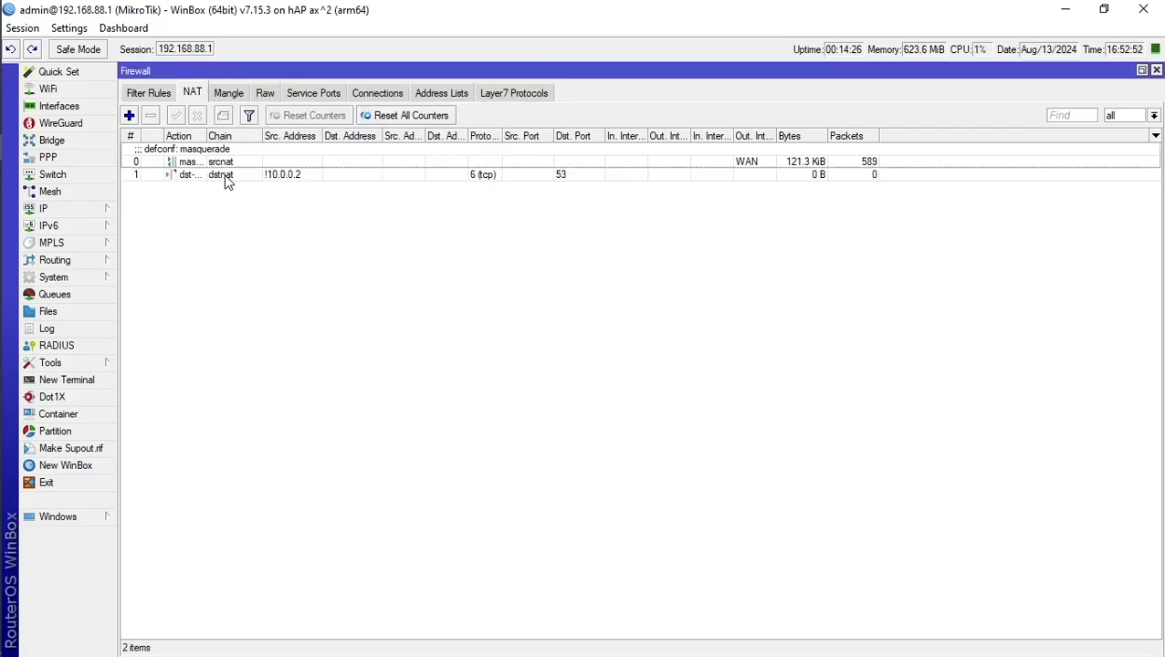
Step: Copy the tcp port 53 redirect rule, set the copy's protocol to udp, and save it
double_click(226, 176)
click(524, 215)
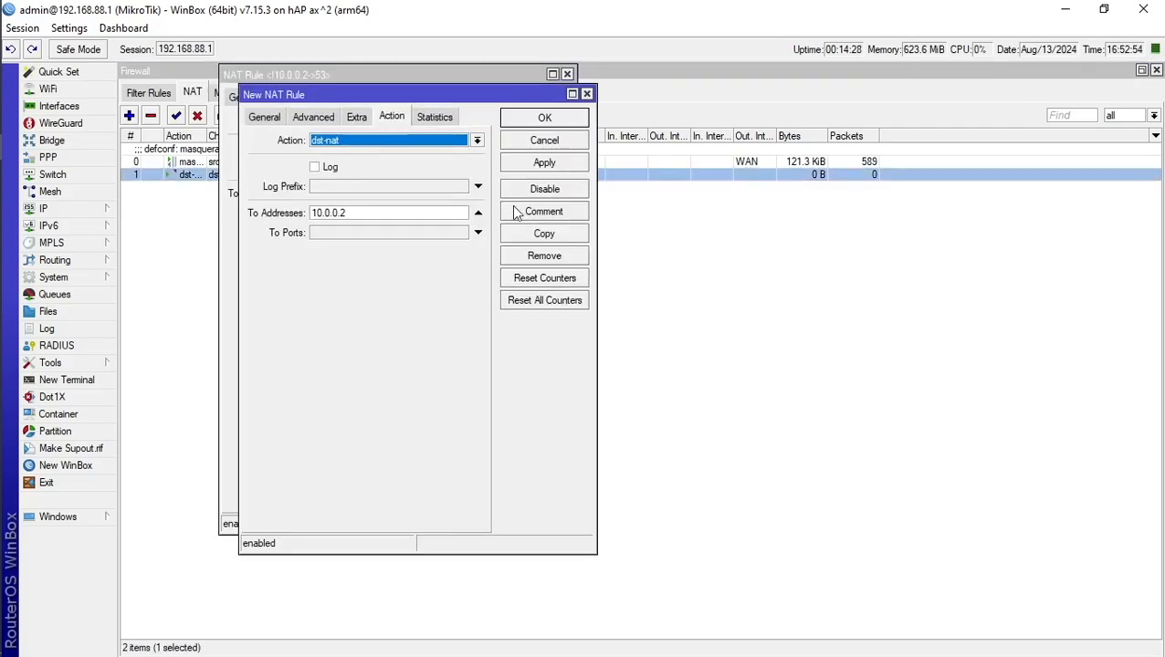
click(273, 120)
click(461, 246)
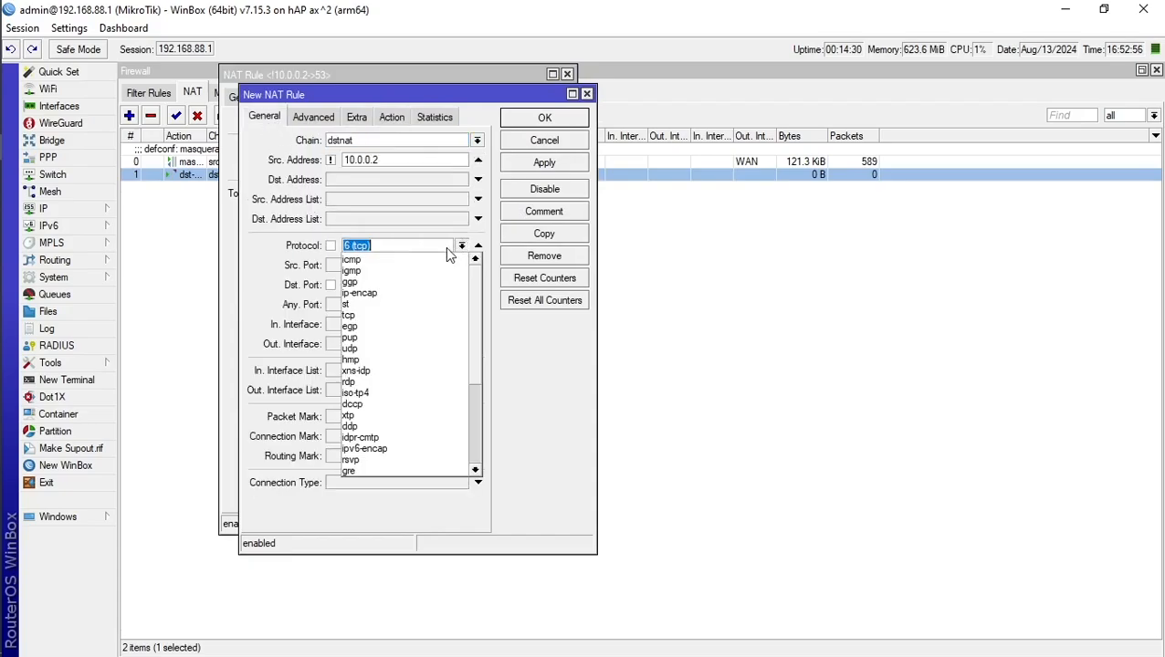
click(417, 343)
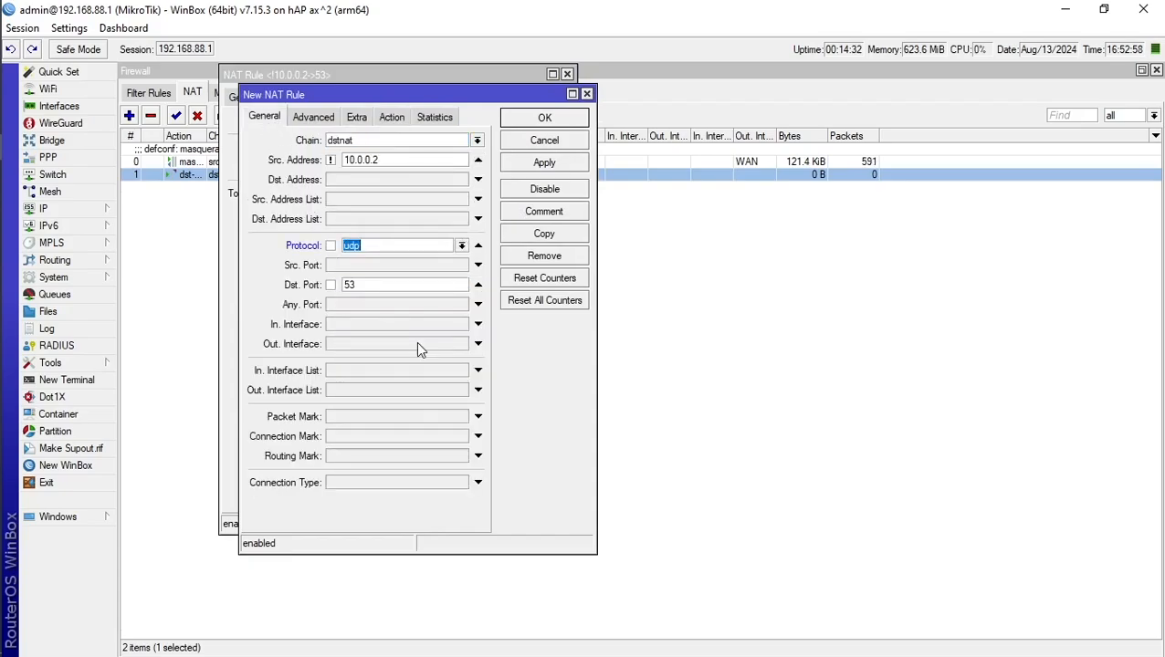
click(541, 121)
click(538, 101)
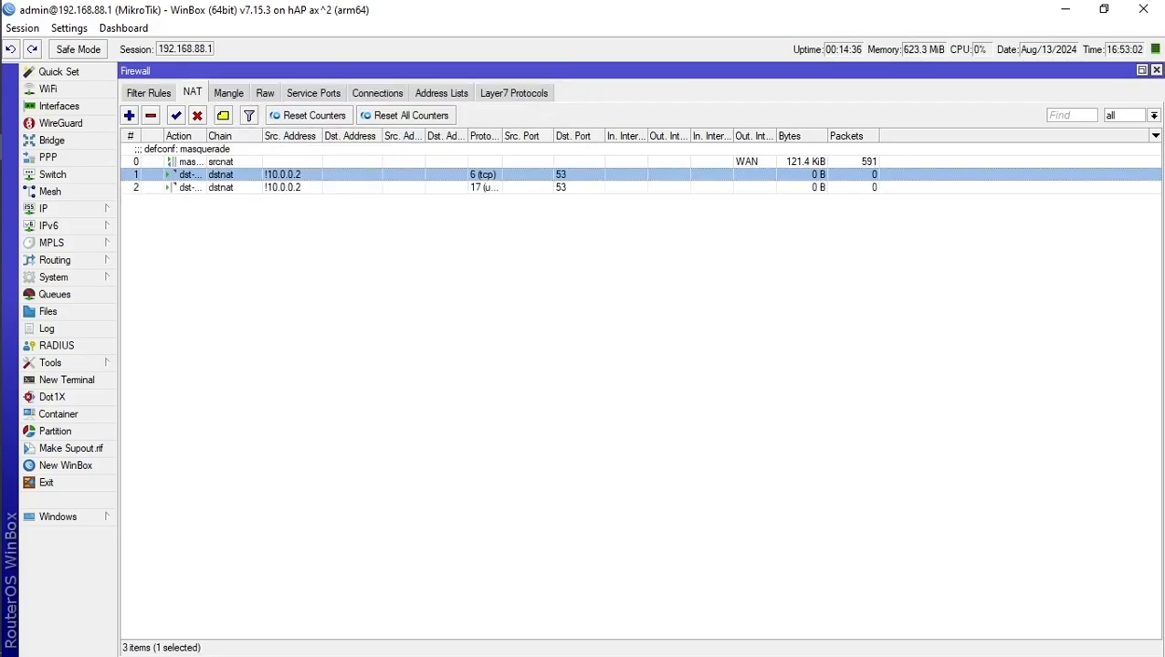
Step: Switch to Command Prompt and look up google.com through DNS server 8.8.8.8 with nslookup google.com 8.8.8.8
key(alt+Tab)
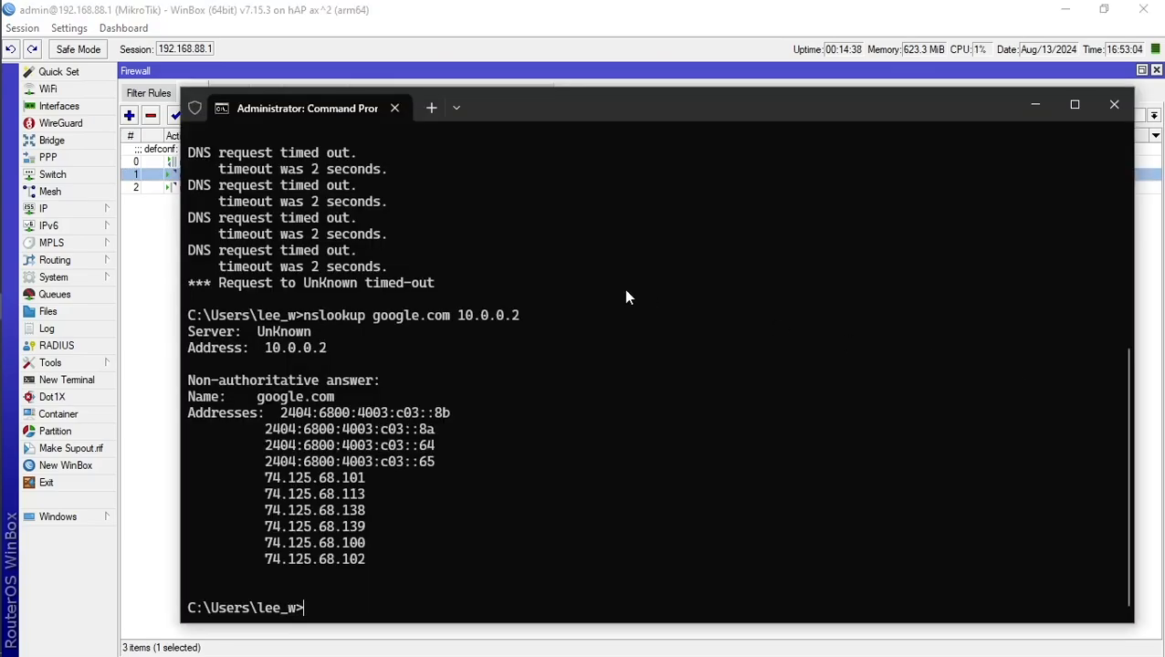
key(Up)
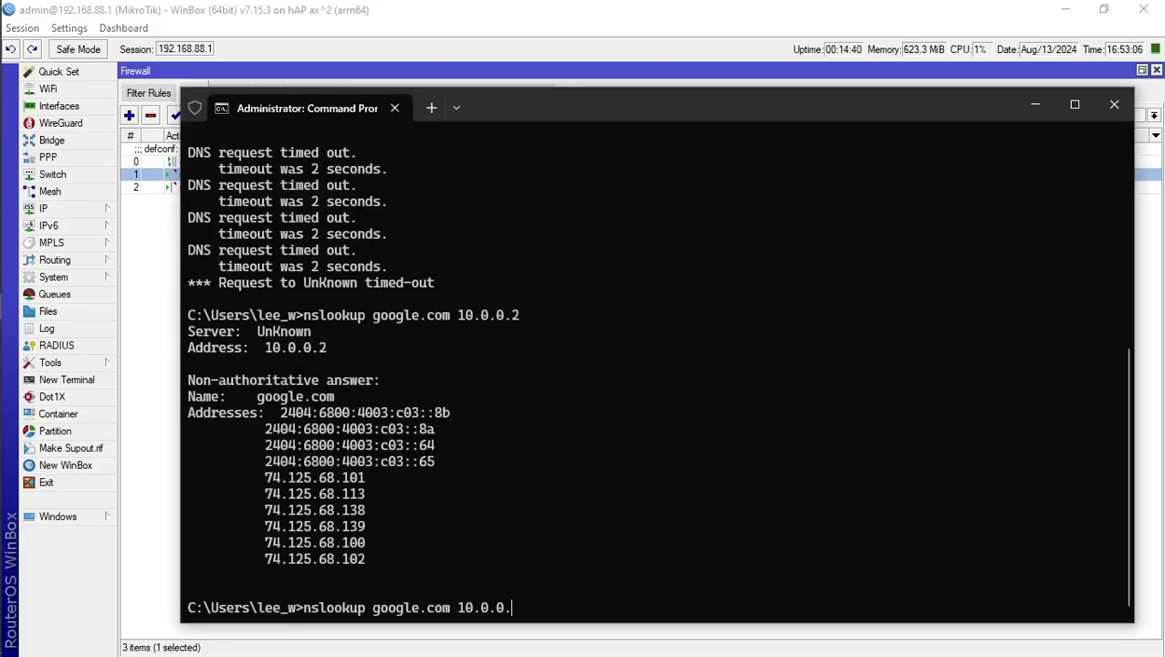
key(BackSpace)
key(BackSpace)
key(BackSpace)
key(BackSpace)
key(BackSpace)
key(BackSpace)
key(BackSpace)
text(8.8.8.8)
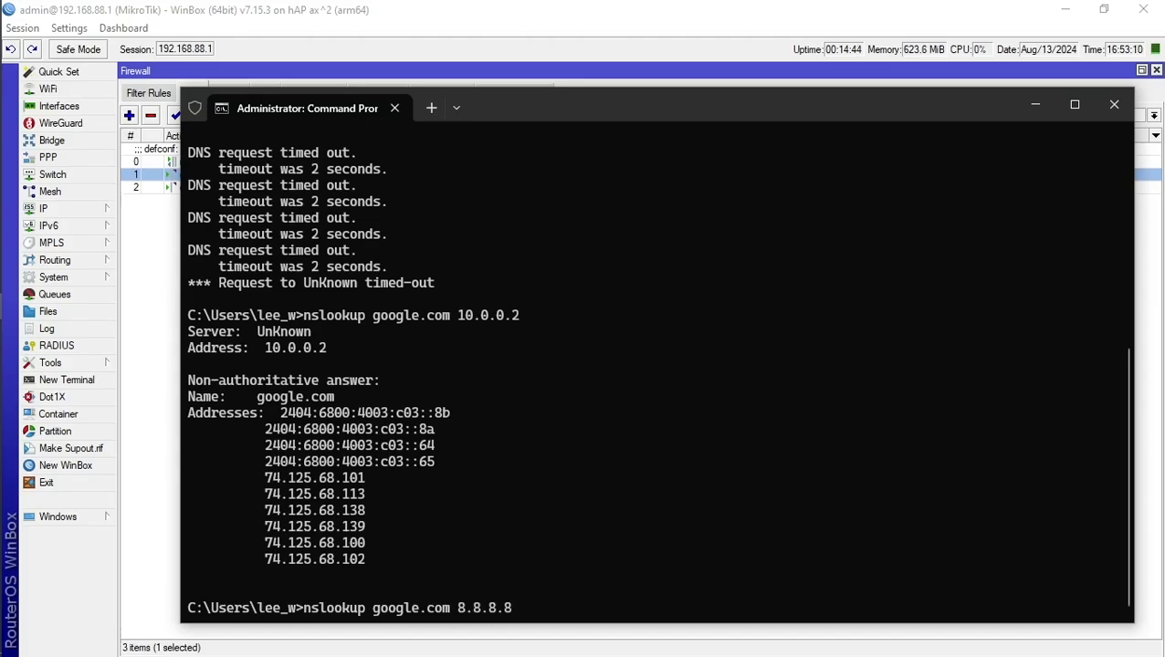
key(Return)
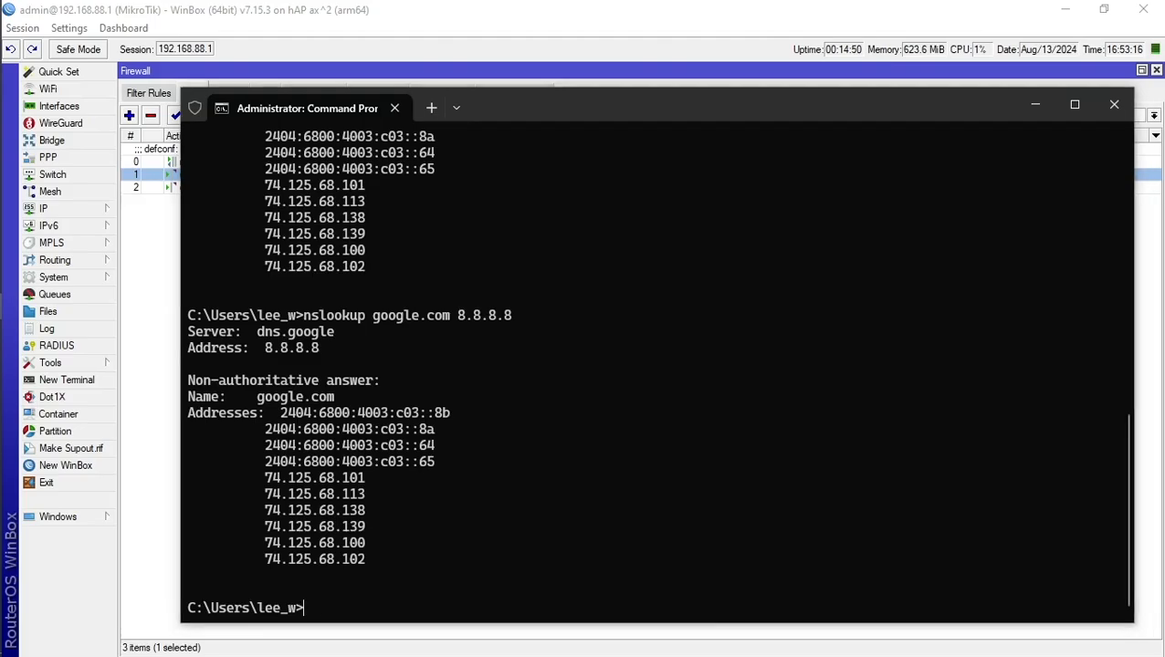
Step: Switch to the Edge browser and reload reddit.com to test name resolution through the redirected DNS
key(alt+Tab)
click(861, 25)
click(761, 47)
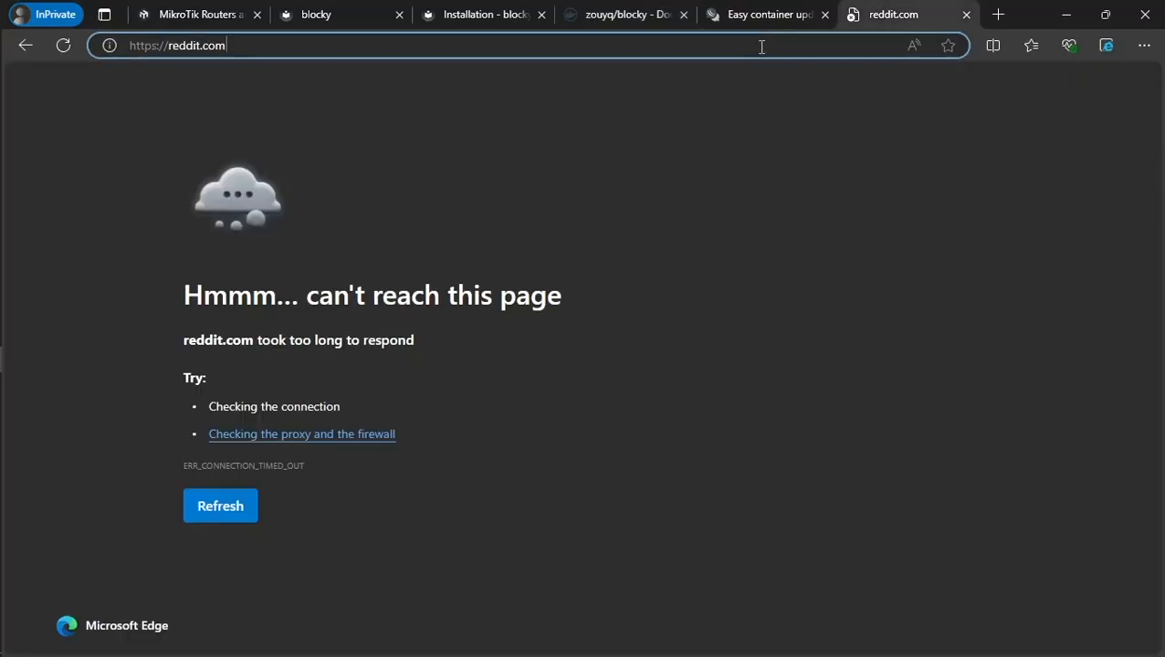
key(Return)
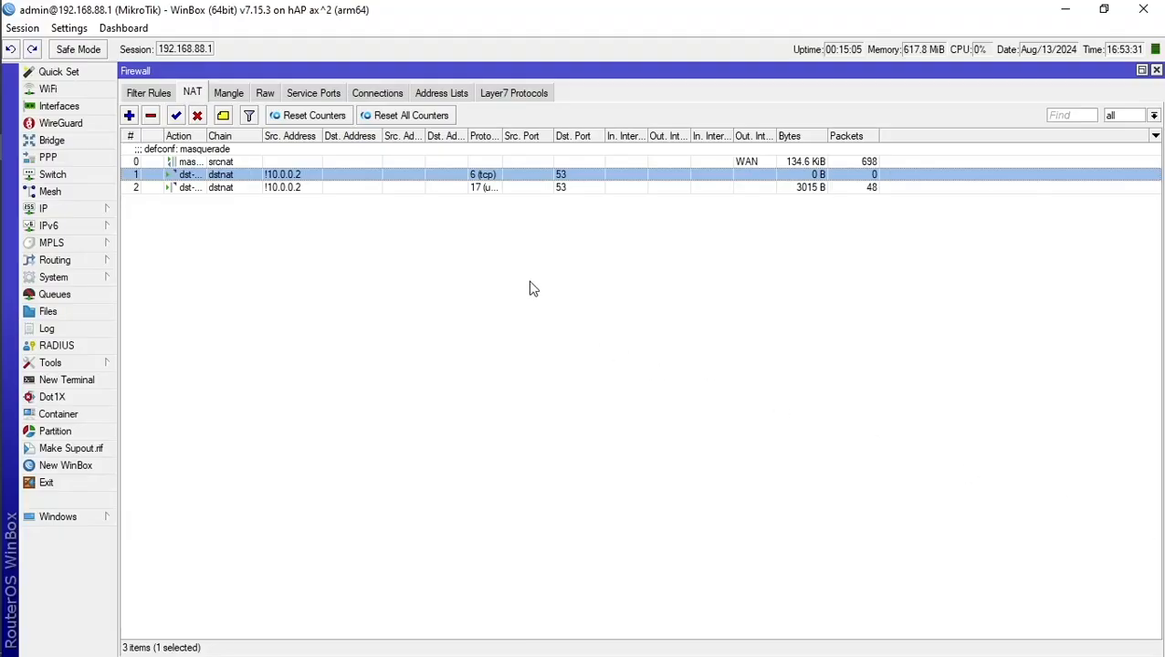
Step: Return to WinBox, close the Firewall window, and turn off logging for the Blocky container on veth1
click(530, 286)
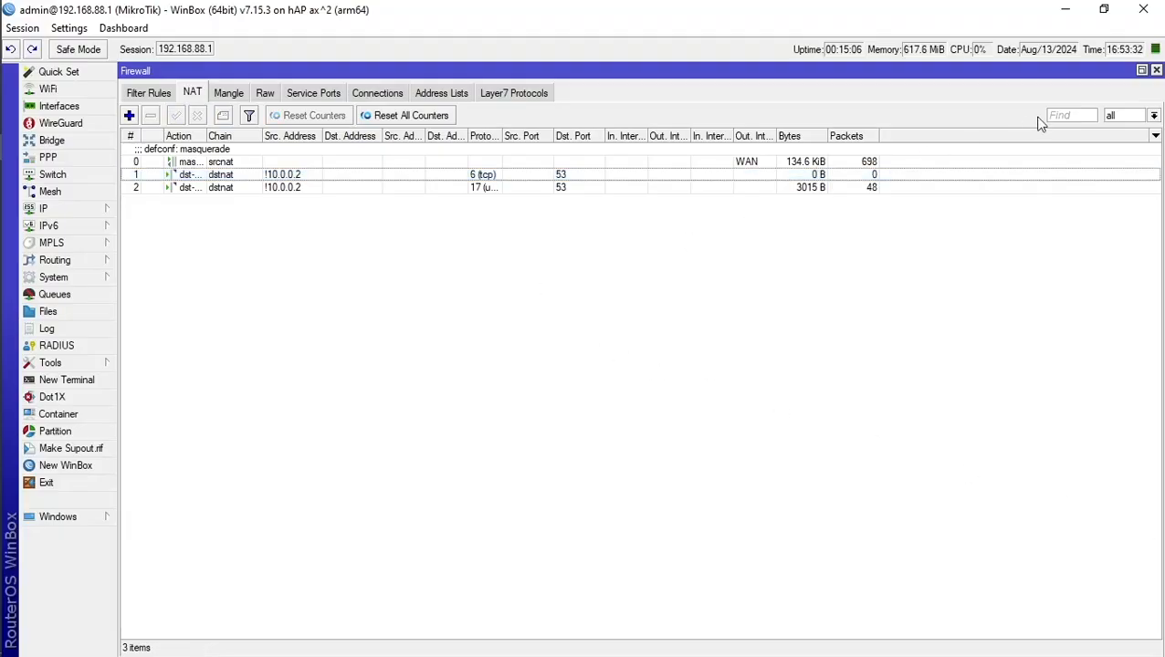
click(1156, 70)
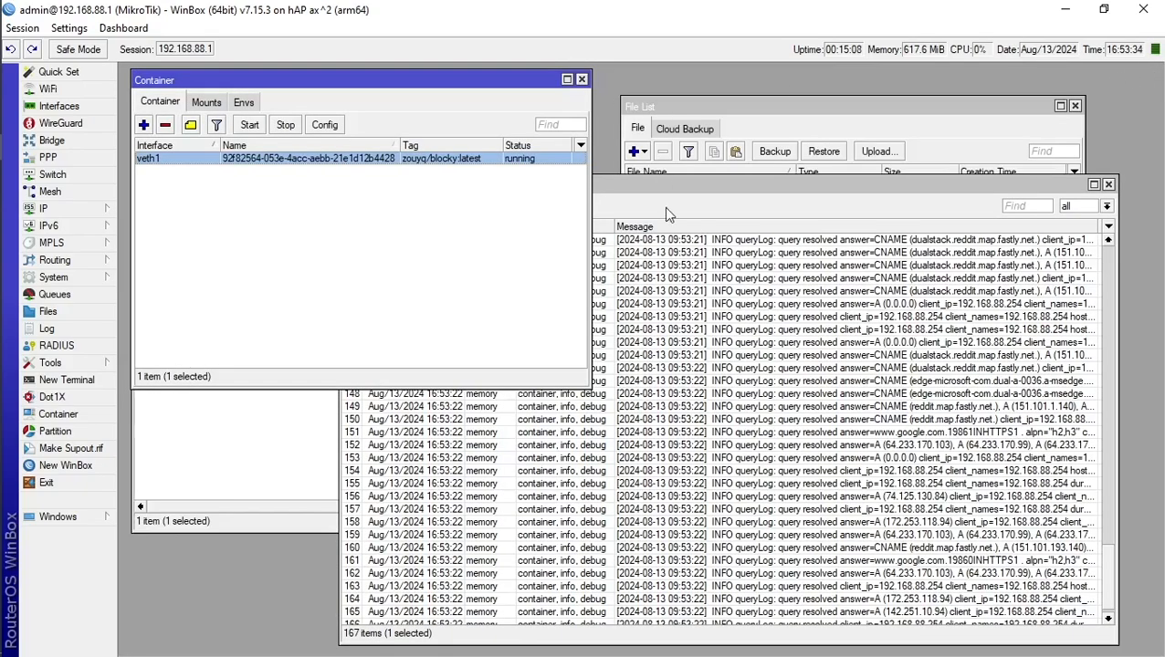
double_click(322, 160)
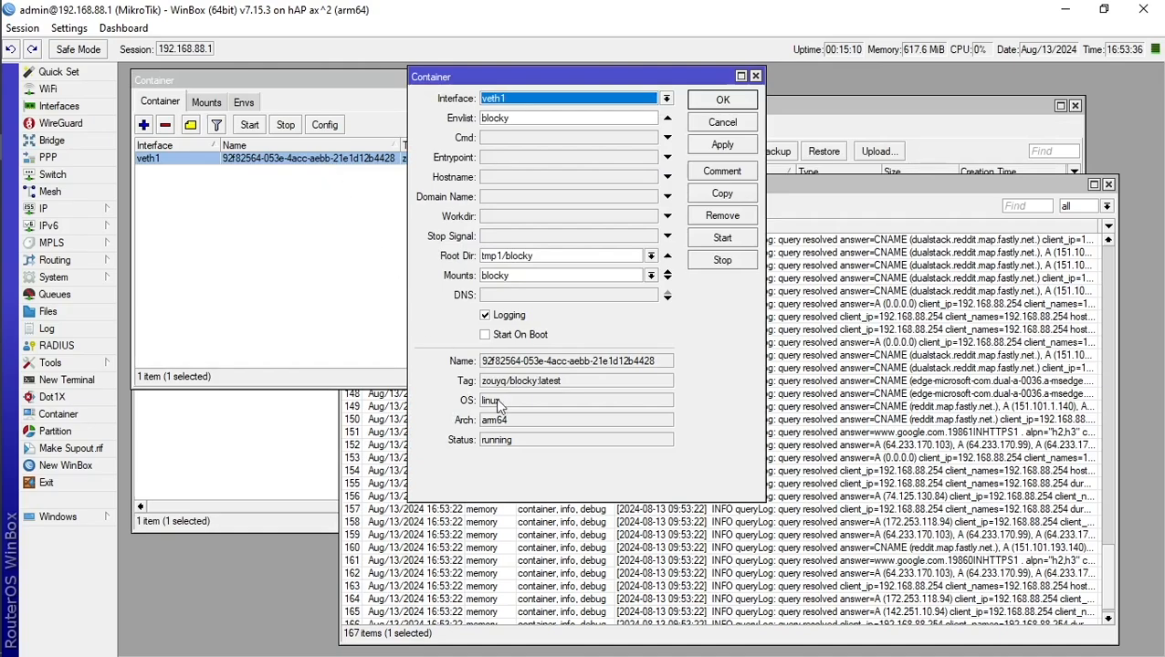
click(487, 316)
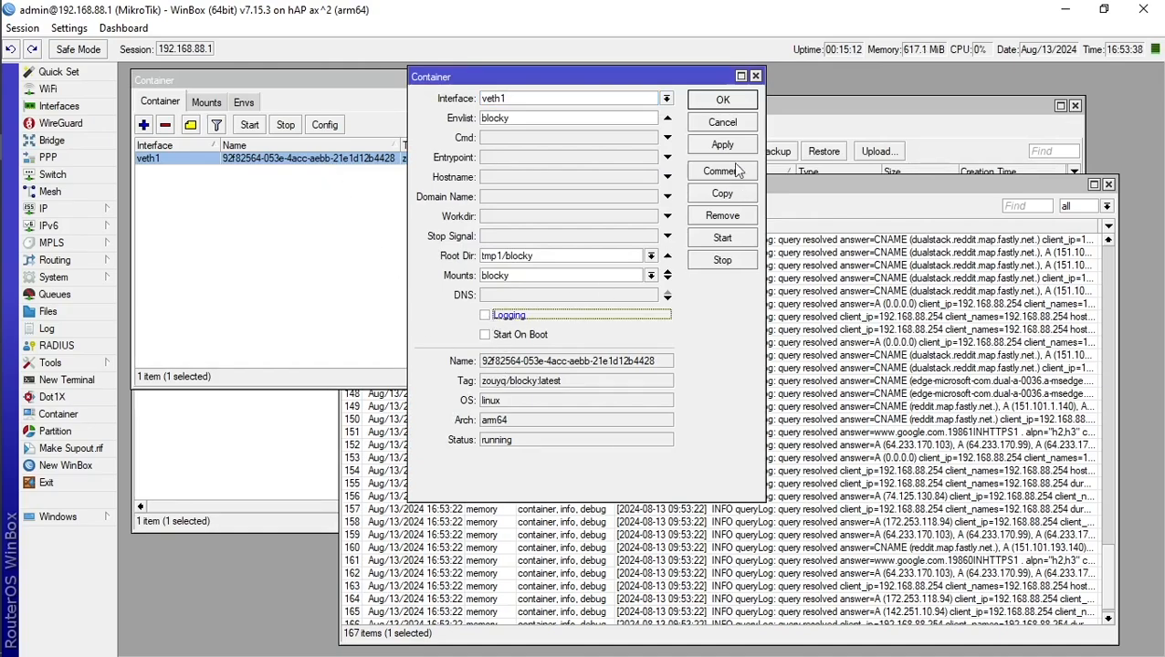
click(722, 100)
click(895, 395)
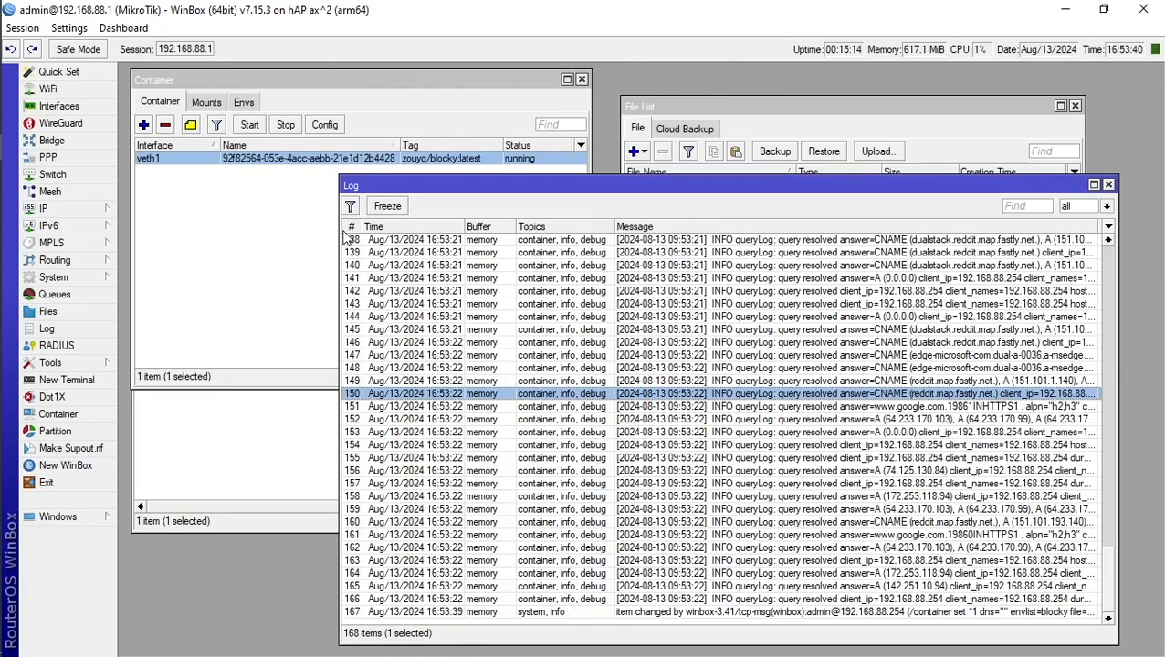
click(301, 238)
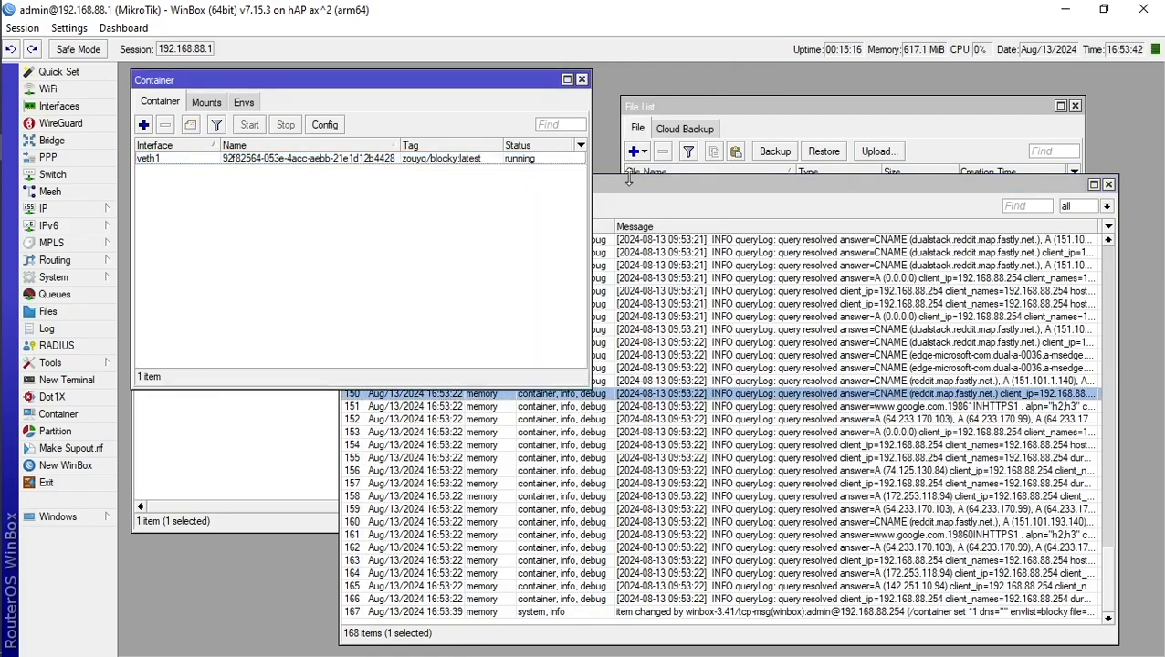
click(787, 104)
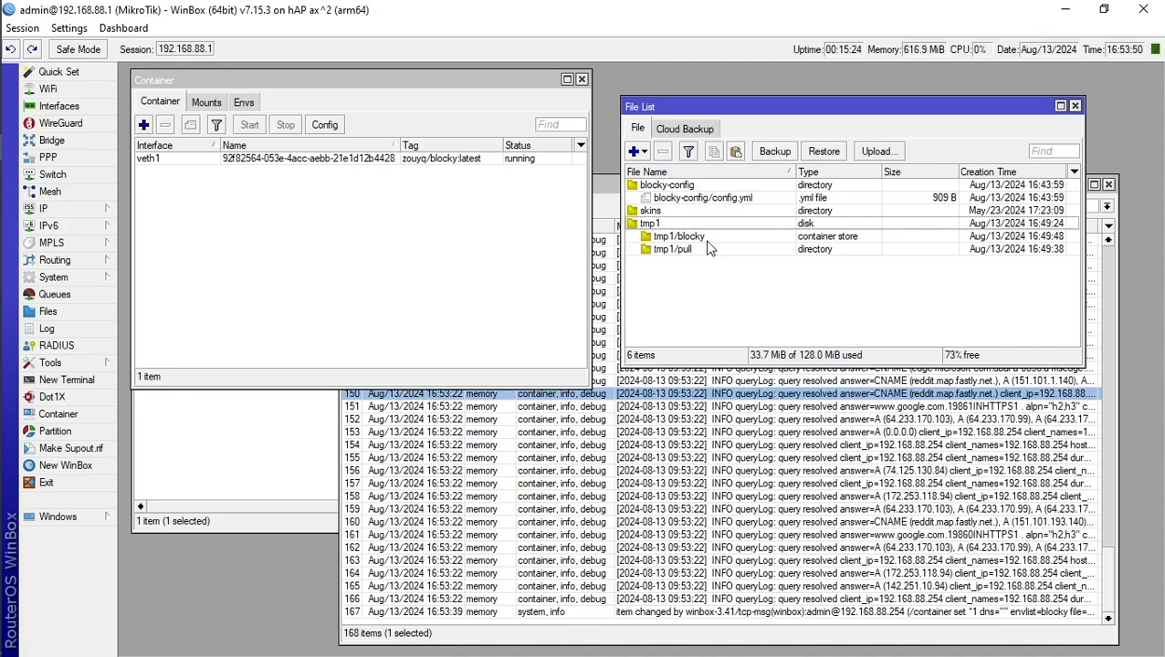
click(436, 160)
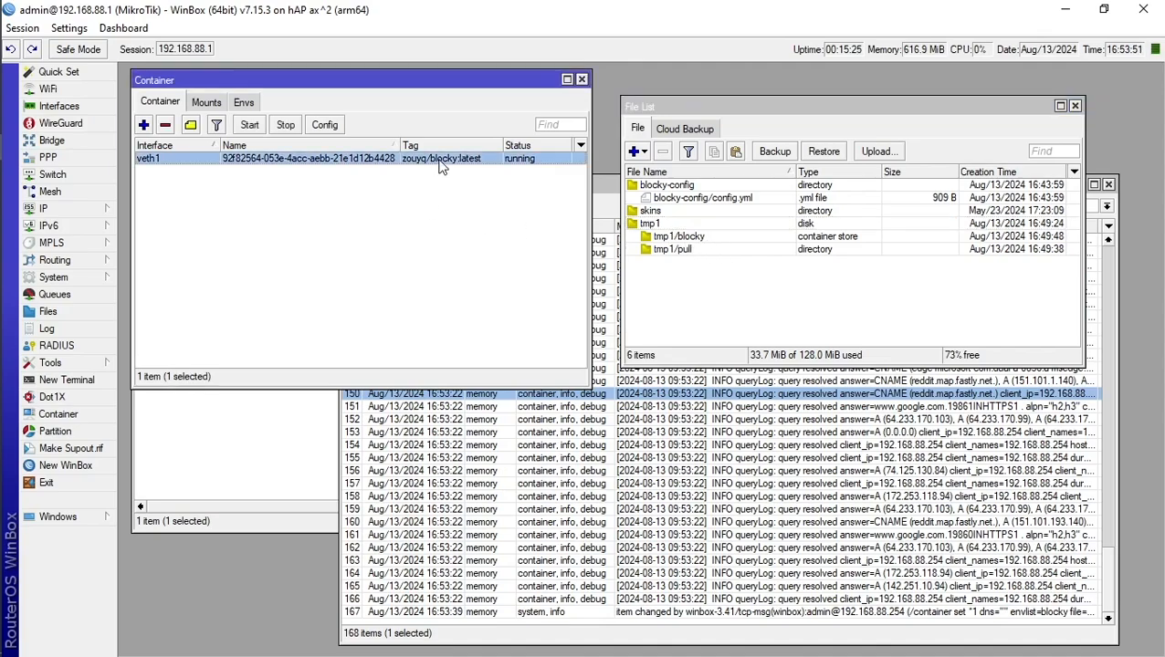
click(421, 276)
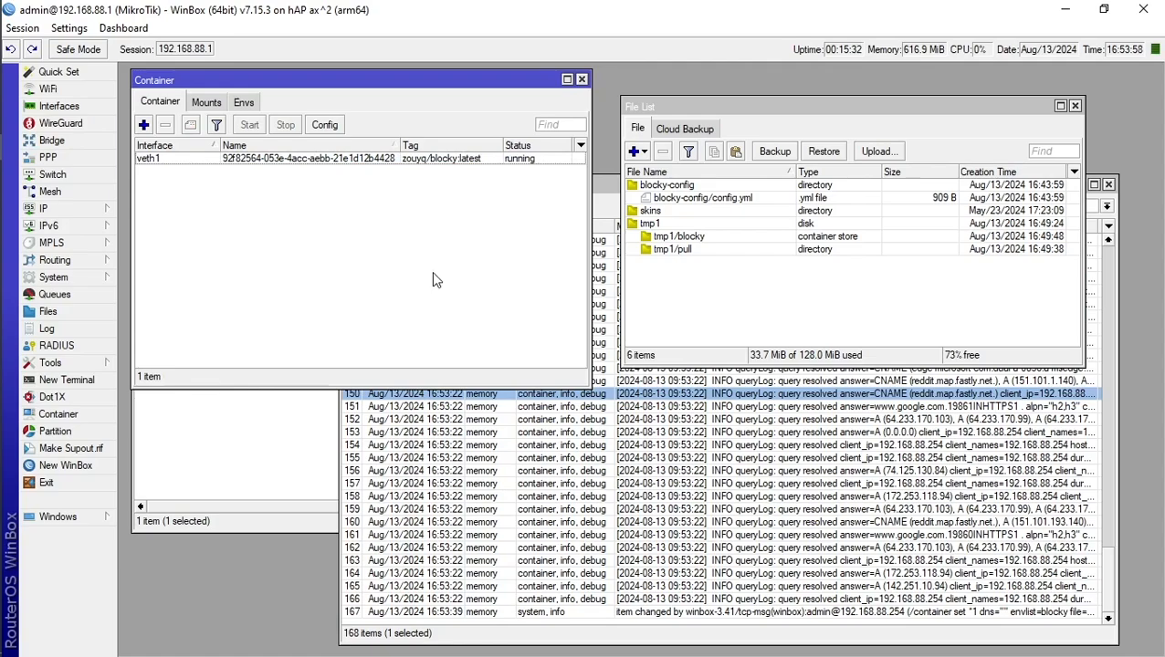
right_click(445, 160)
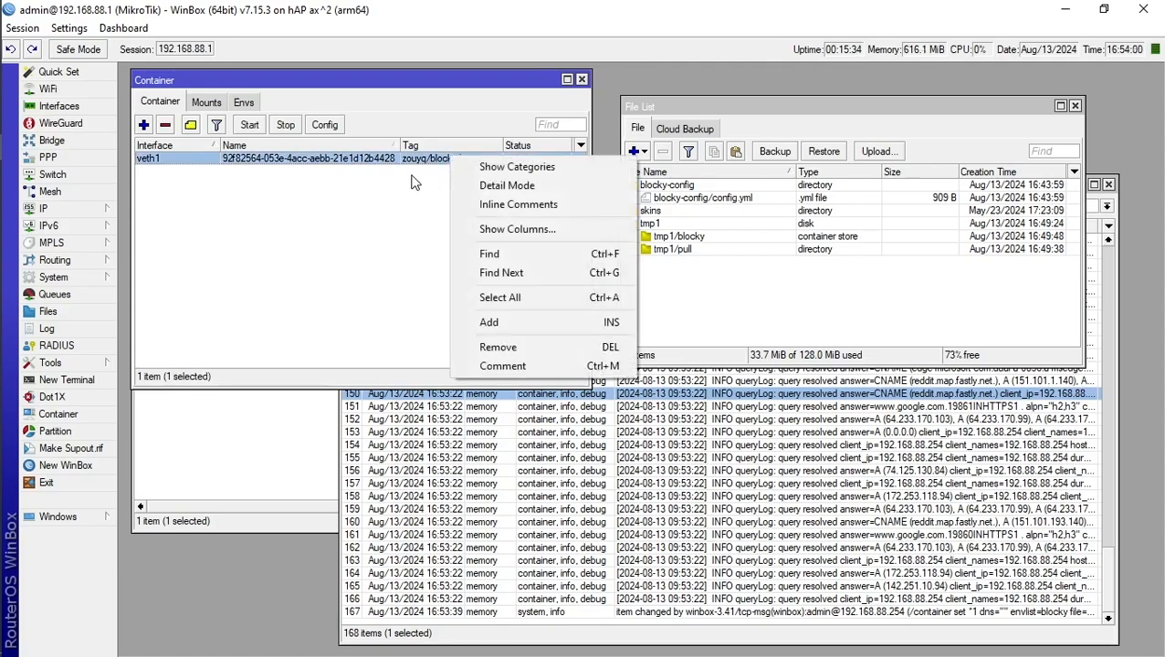
click(401, 185)
click(446, 159)
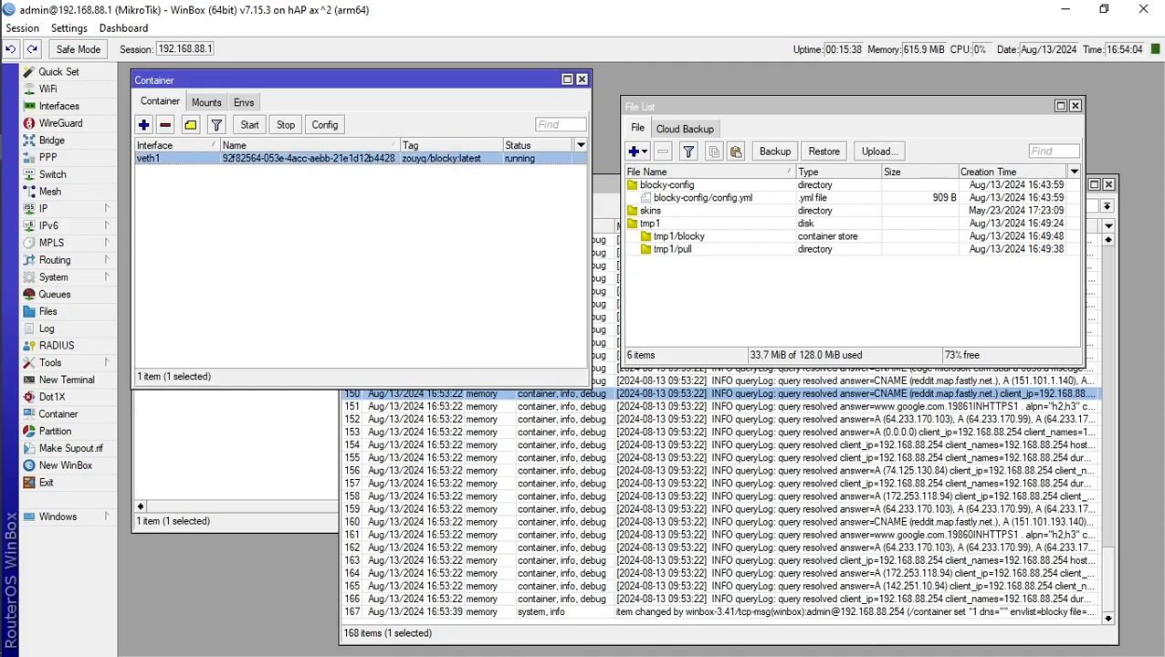
Step: Switch to the Easy container update script forum thread in Edge and copy the entire generic update script from post #6
key(alt+Tab)
click(741, 16)
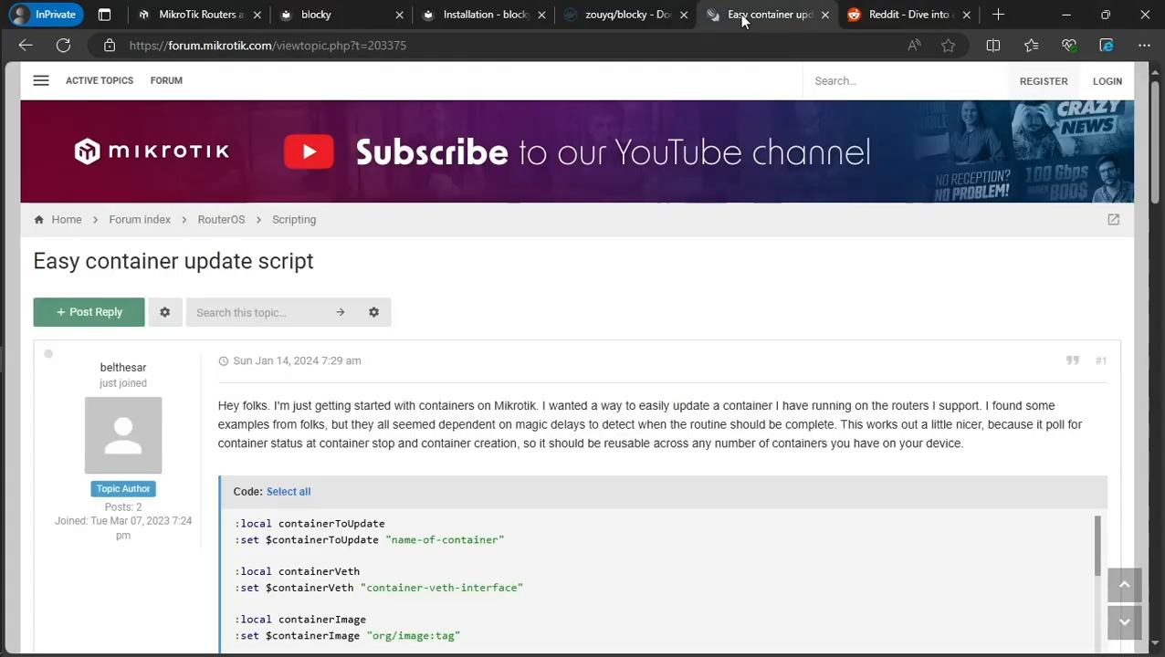
scroll(150, 324, down, 15)
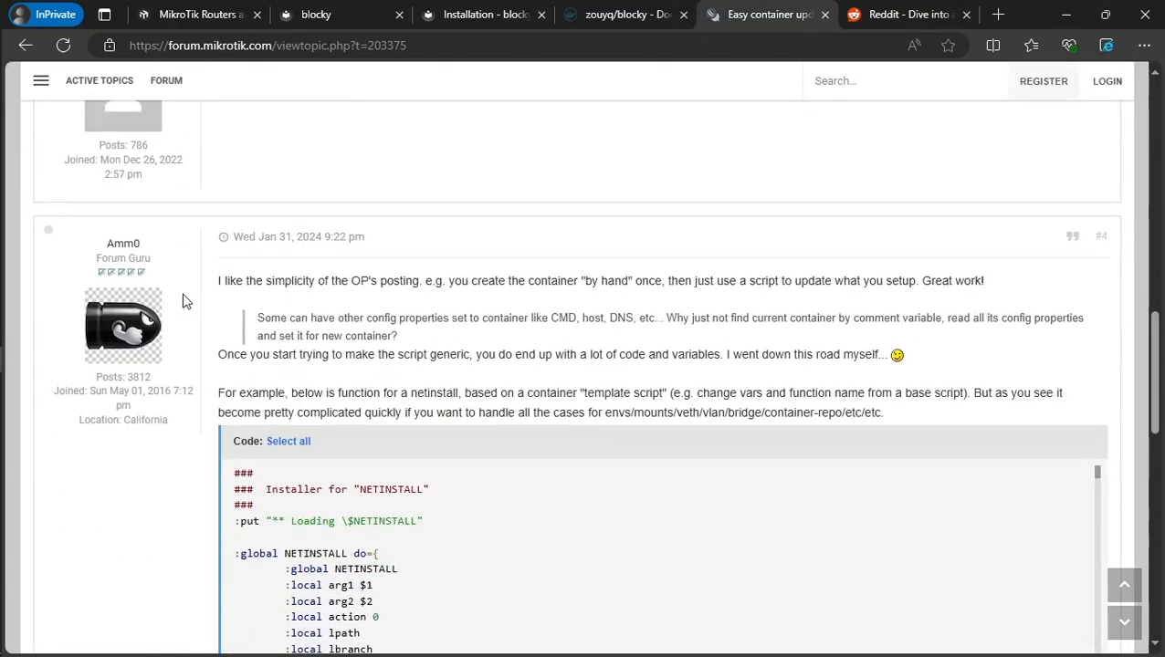
scroll(185, 297, down, 9)
scroll(187, 291, up, 1)
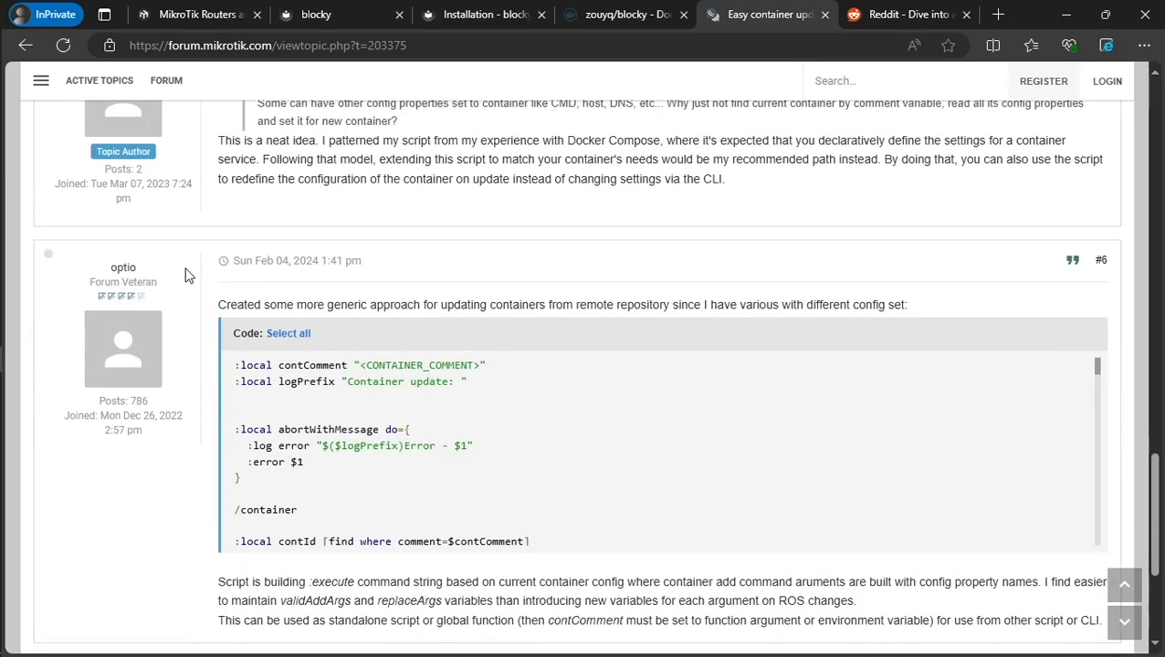
drag(217, 306, 702, 310)
click(540, 288)
scroll(294, 283, down, 2)
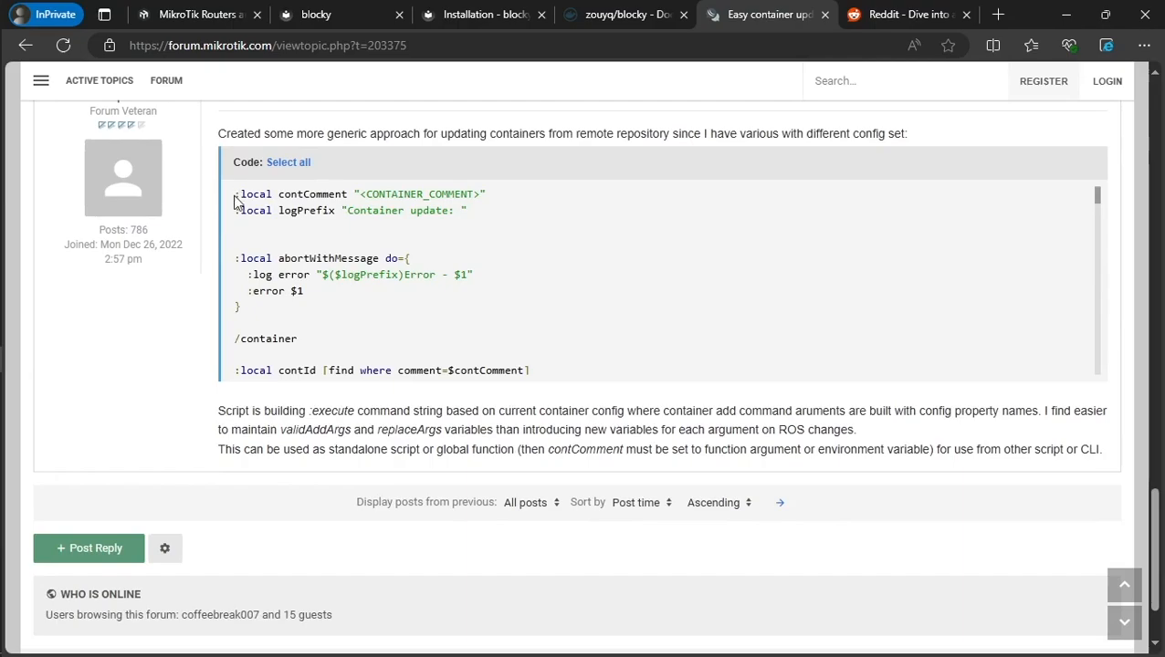
drag(235, 201, 639, 369)
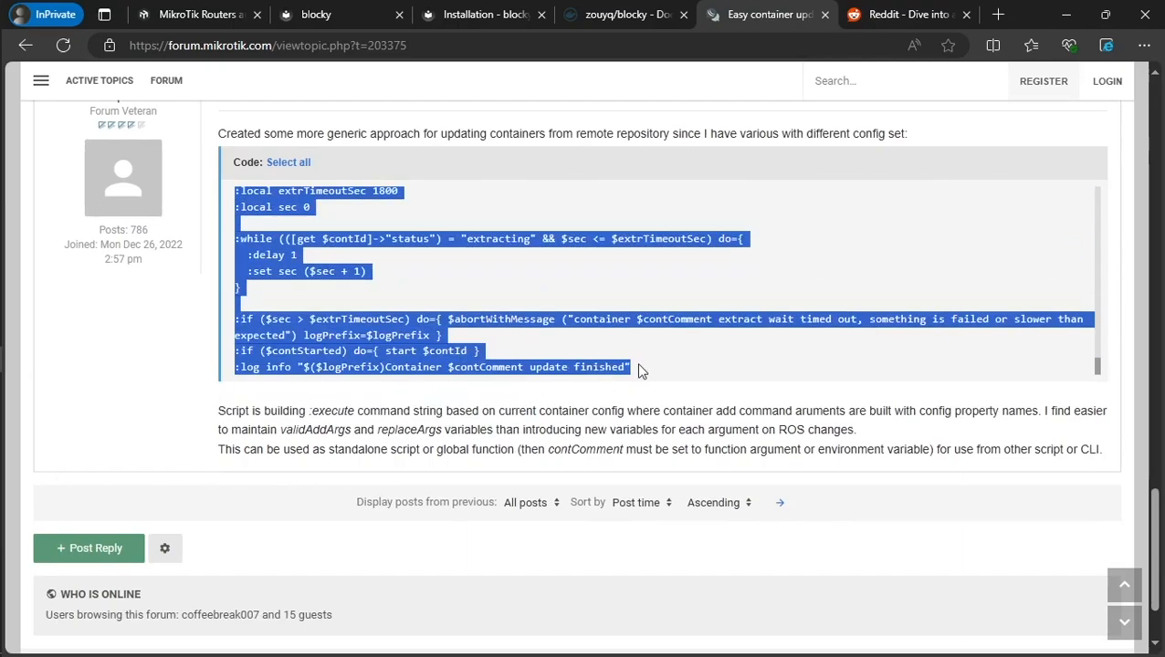
Step: Return to WinBox and create a new system script named restore_blocky with the copied update script as its source
click(1066, 15)
click(80, 277)
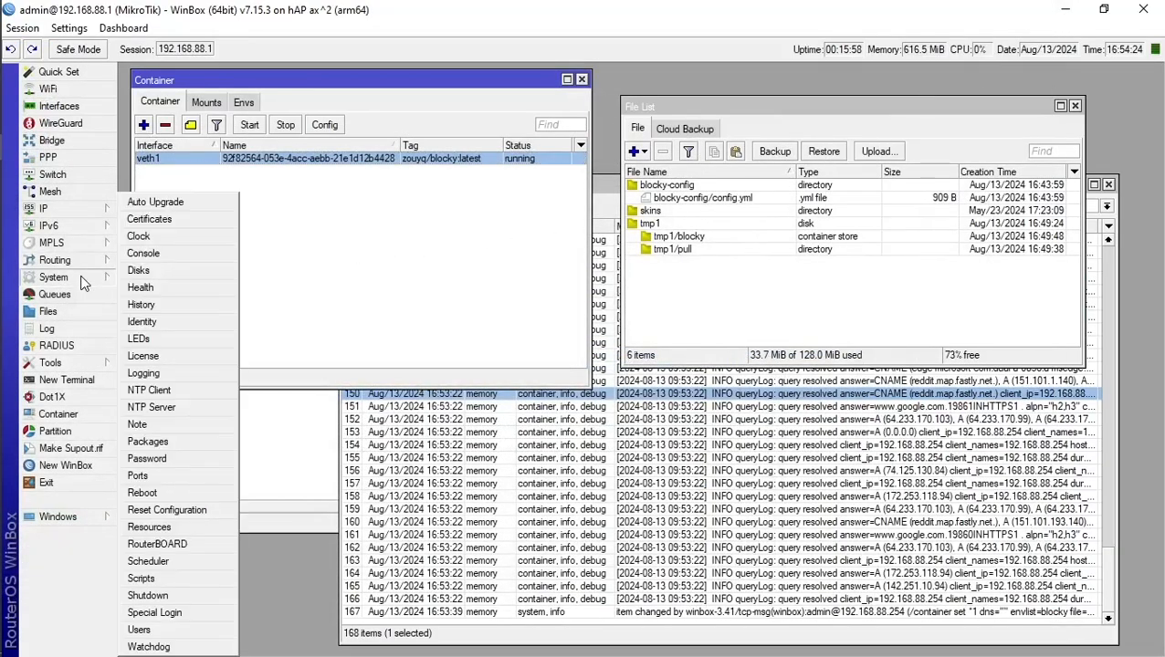
click(167, 577)
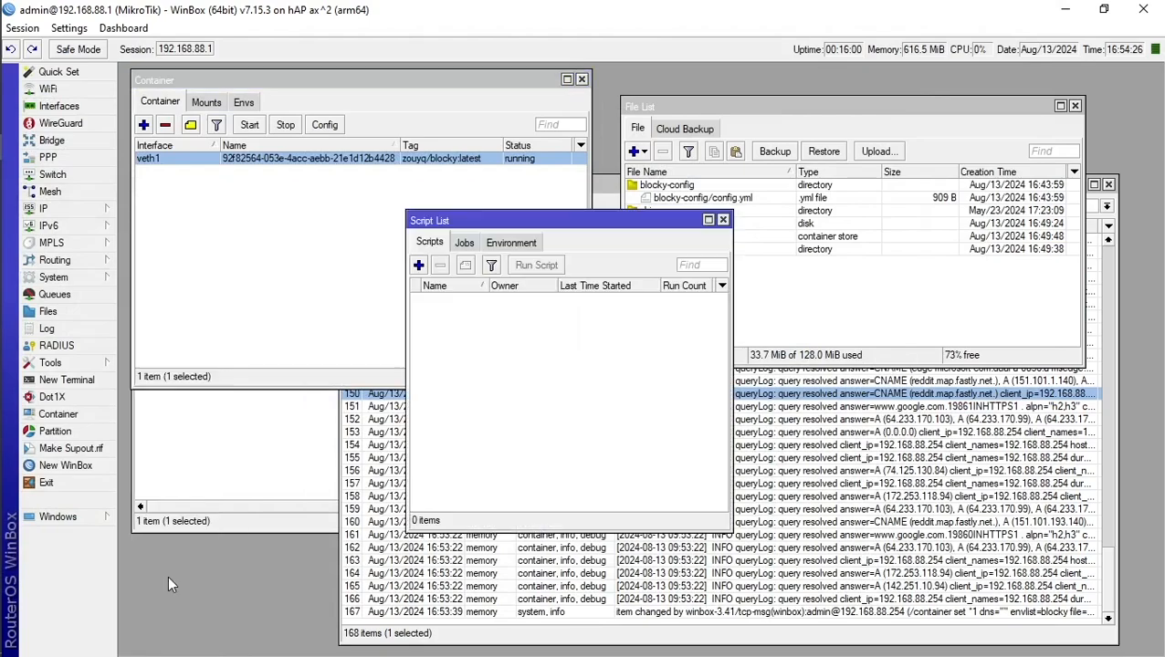
click(418, 265)
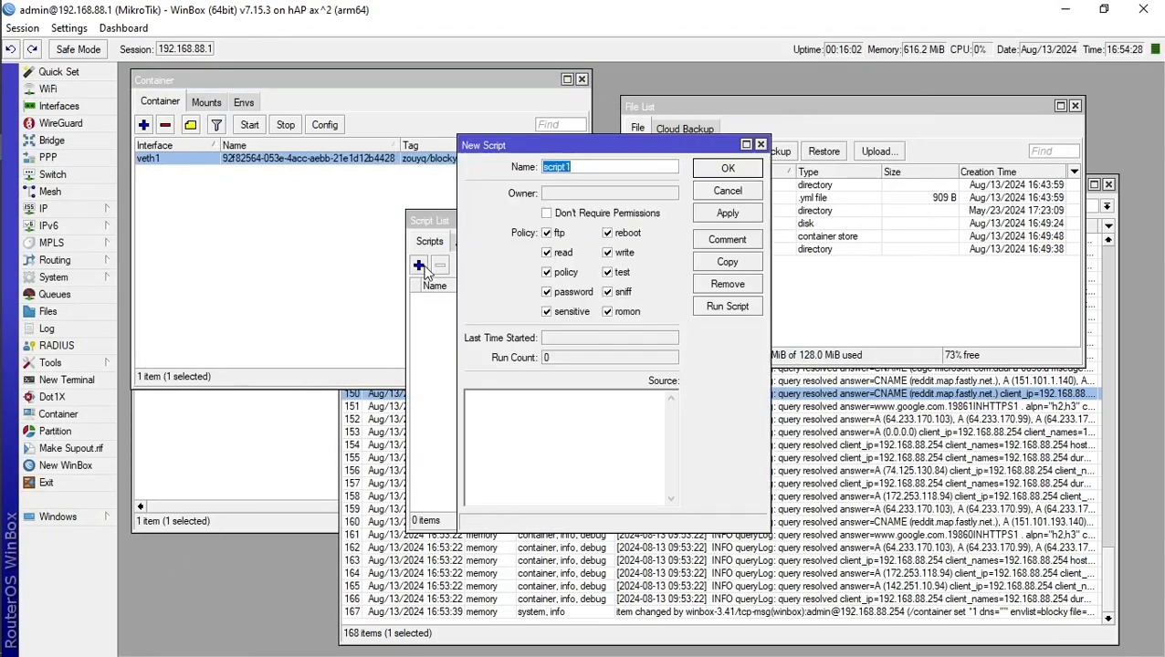
text(restore_blocky)
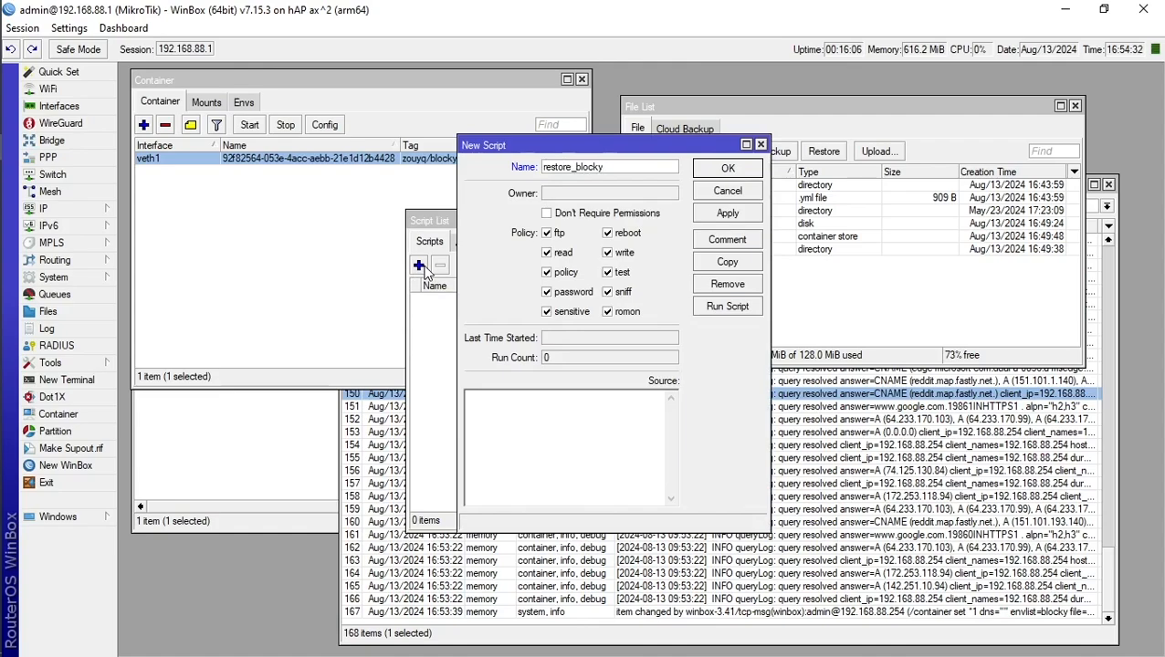
click(642, 436)
key(ctrl+v)
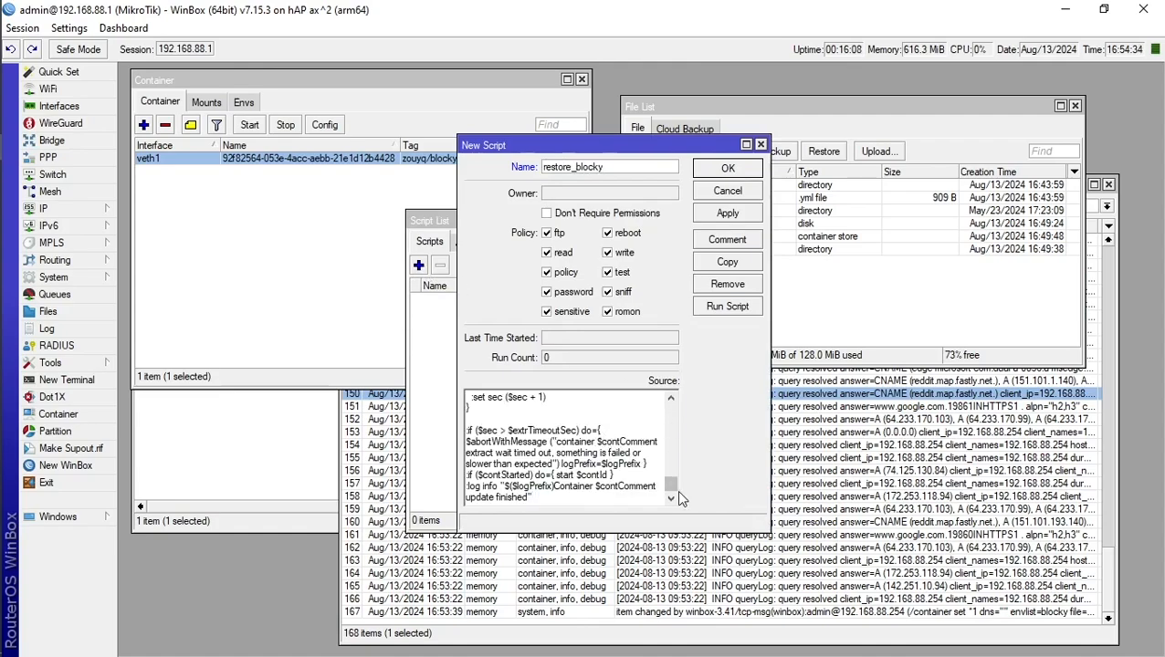
Step: Replace the <CONTAINER_COMMENT> placeholder in the script's contComment line with blocky
drag(672, 484, 673, 408)
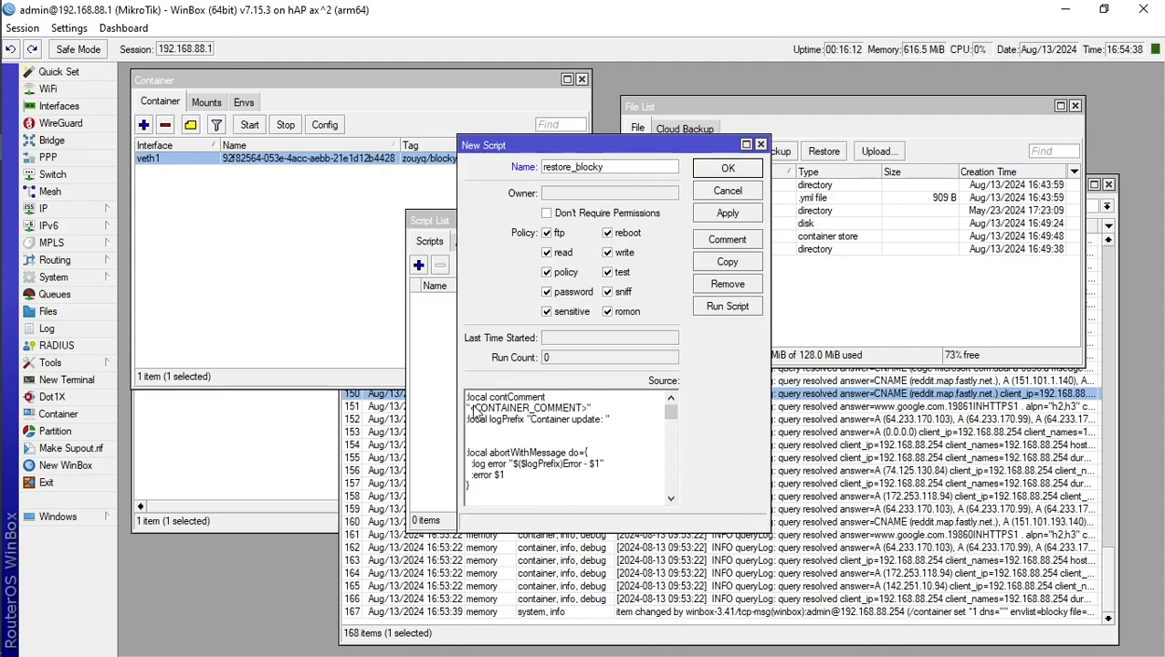
drag(468, 408, 589, 410)
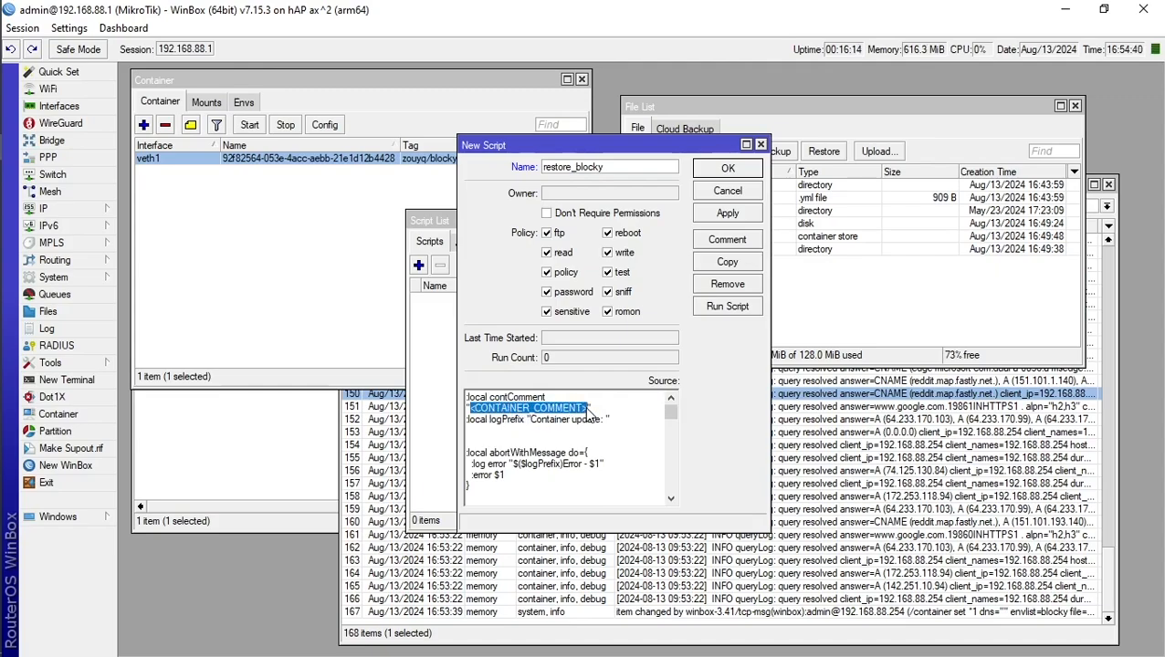
text(block)
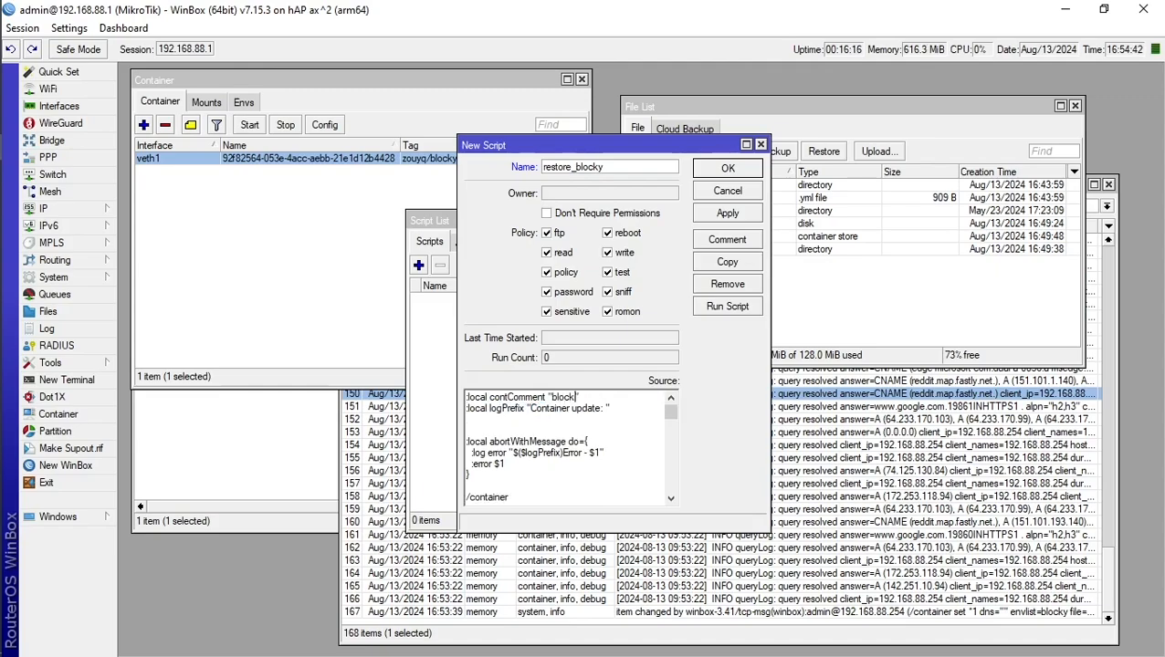
text(y)
Step: Add the comment blocky to the veth1 container so it matches the script's contComment value
right_click(306, 163)
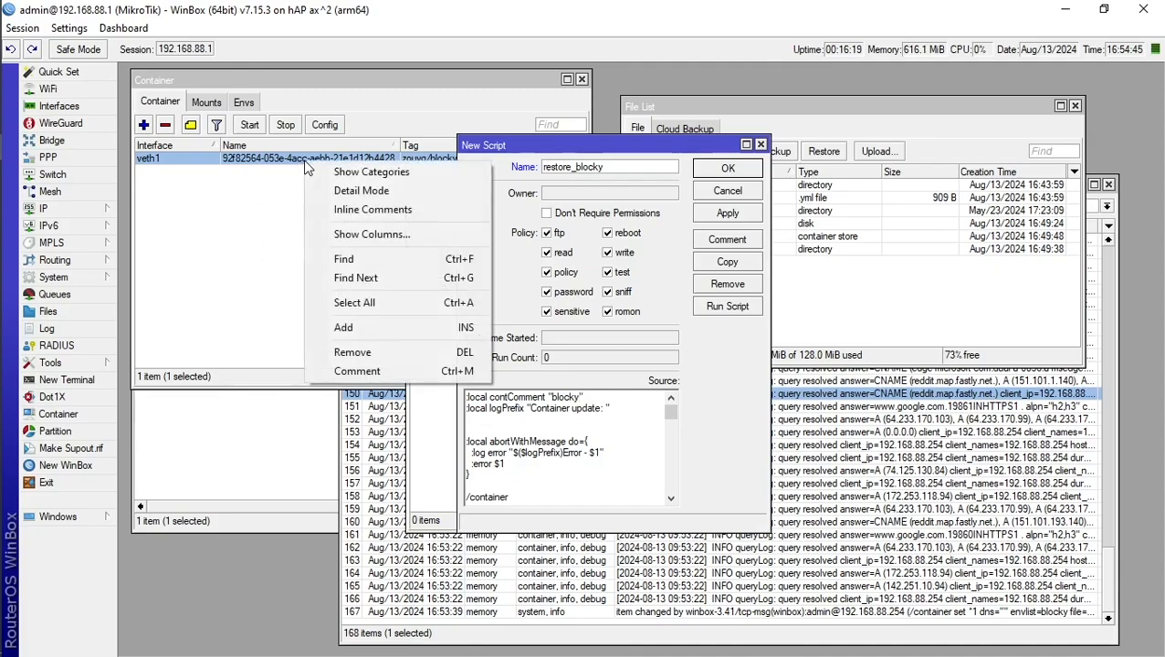
click(357, 373)
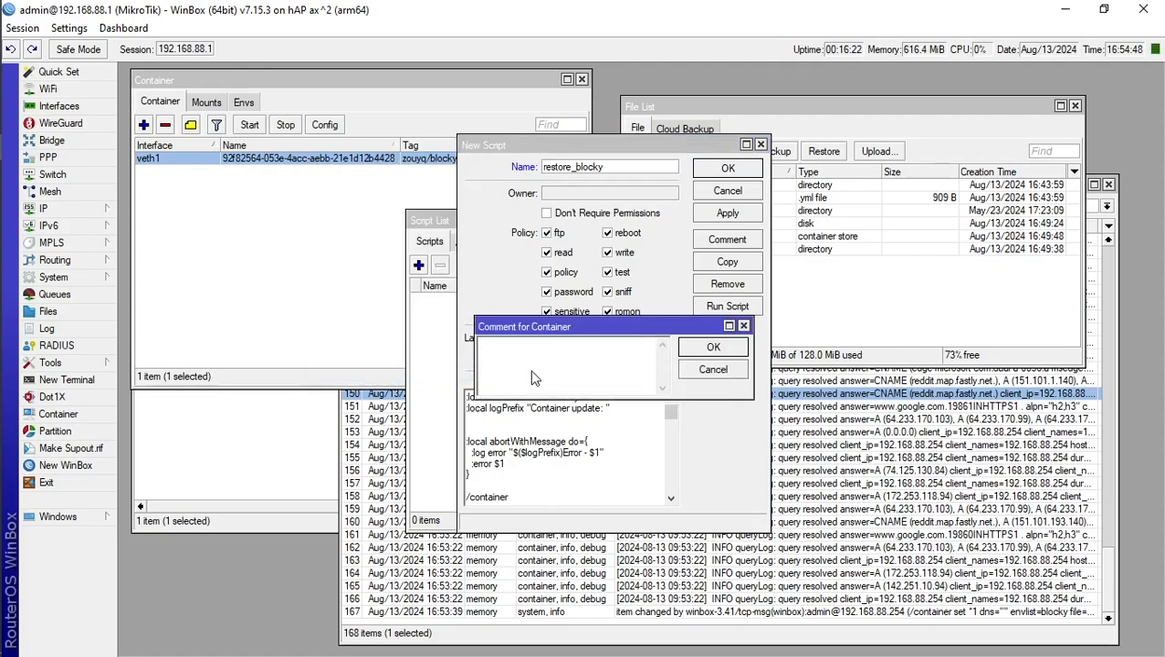
text(blocky)
click(713, 347)
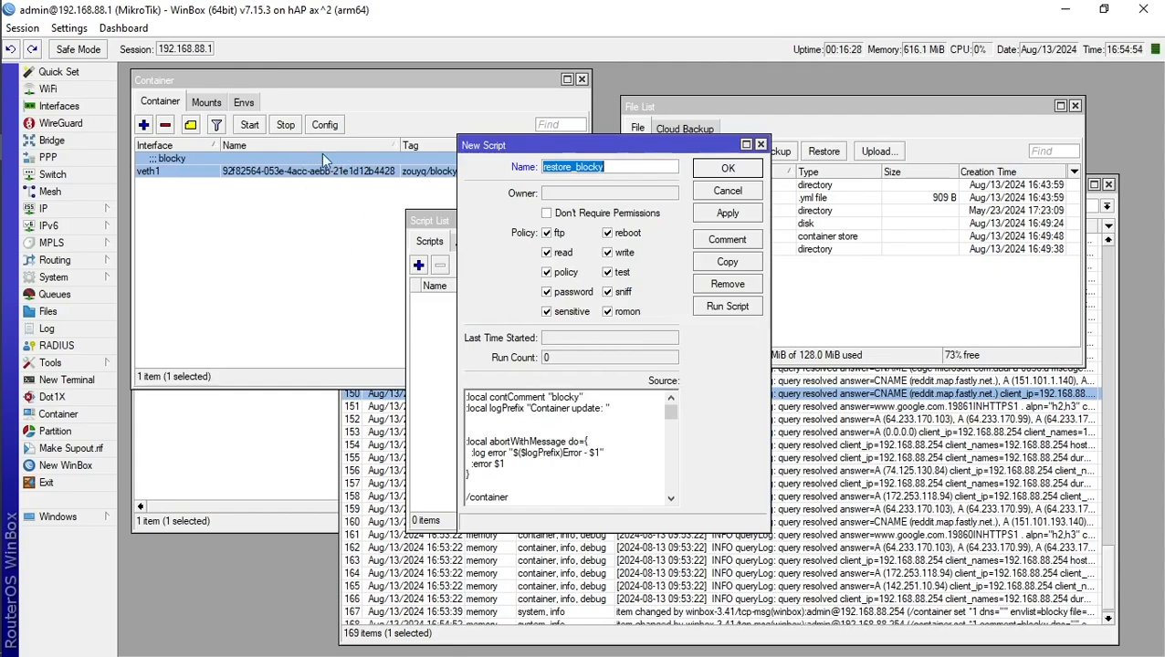
Step: Change the initial value of the contStarted variable in the restore_blocky script source to true
click(565, 423)
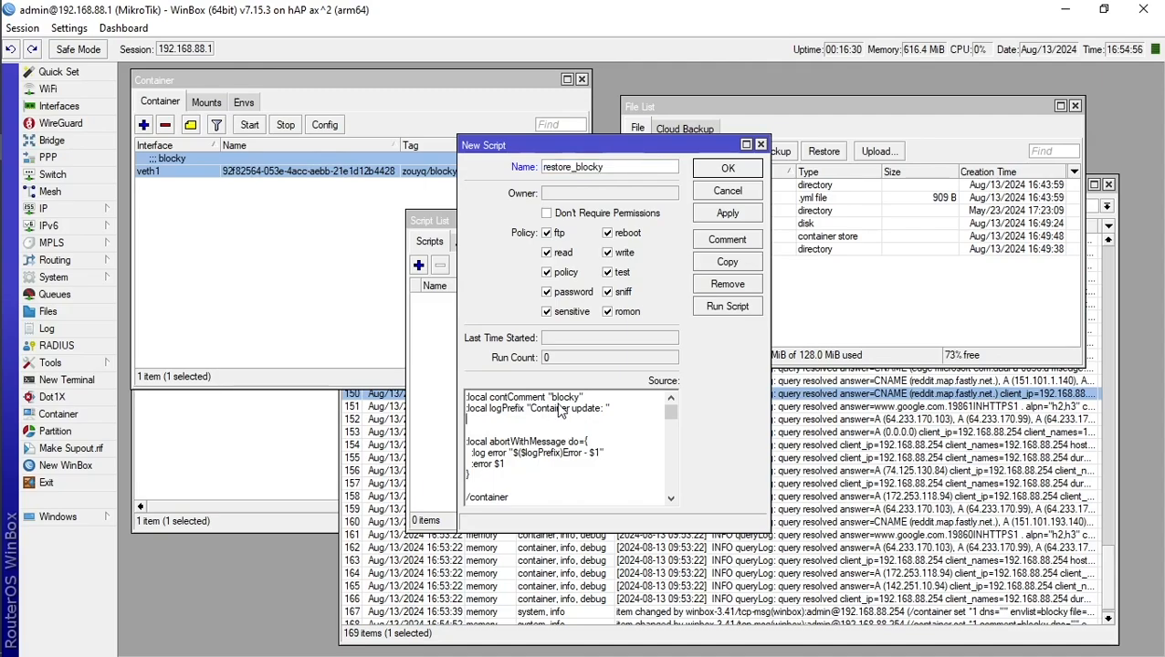
scroll(564, 426, down, 2)
scroll(564, 425, down, 5)
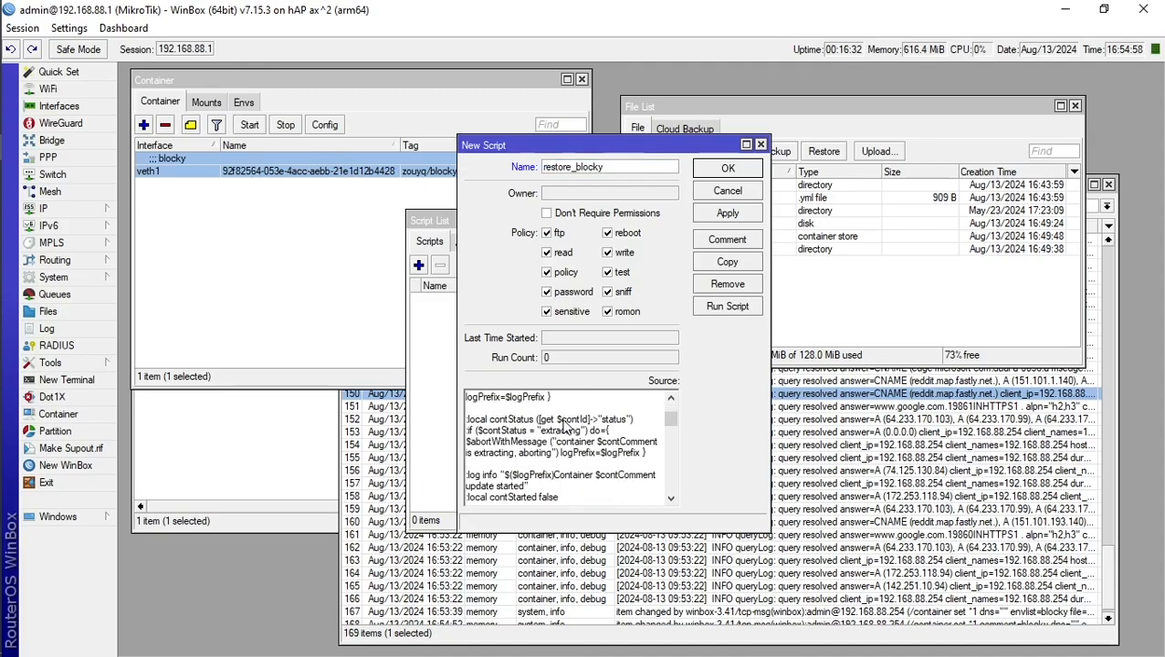
scroll(564, 425, down, 1)
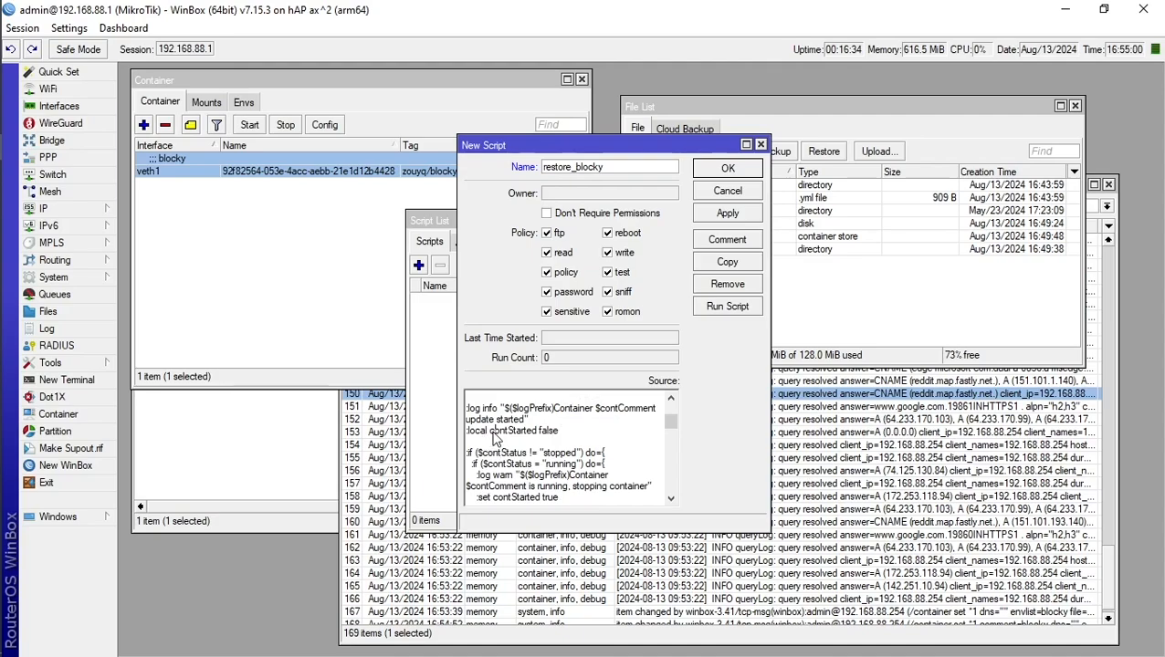
double_click(499, 433)
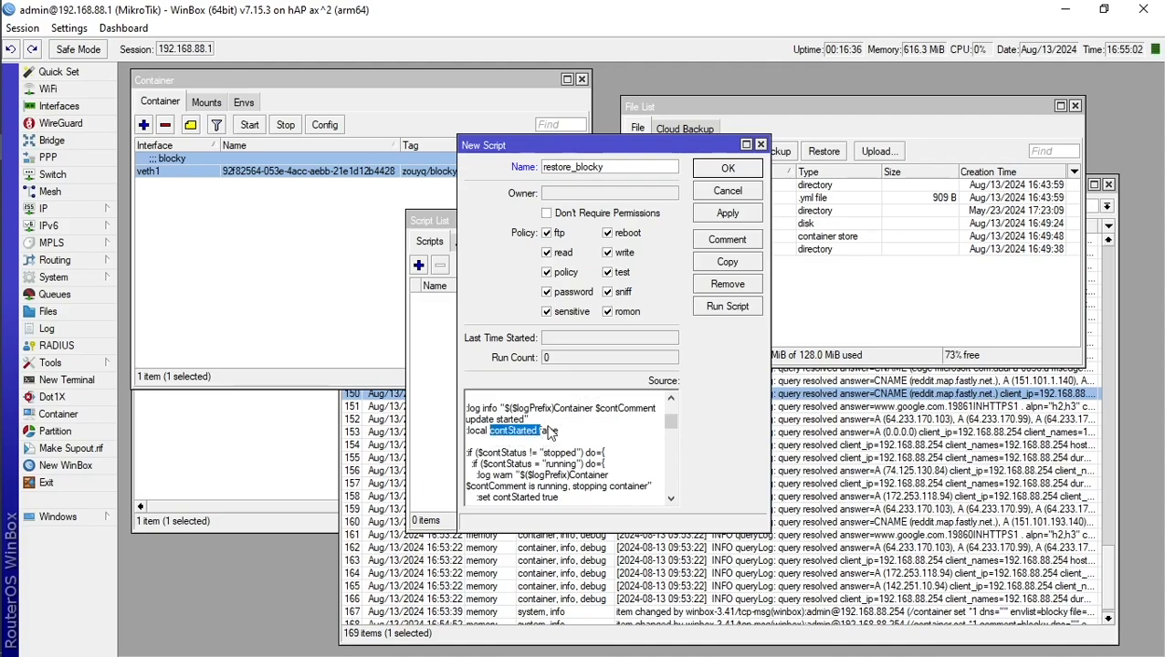
click(551, 435)
double_click(550, 433)
text(true)
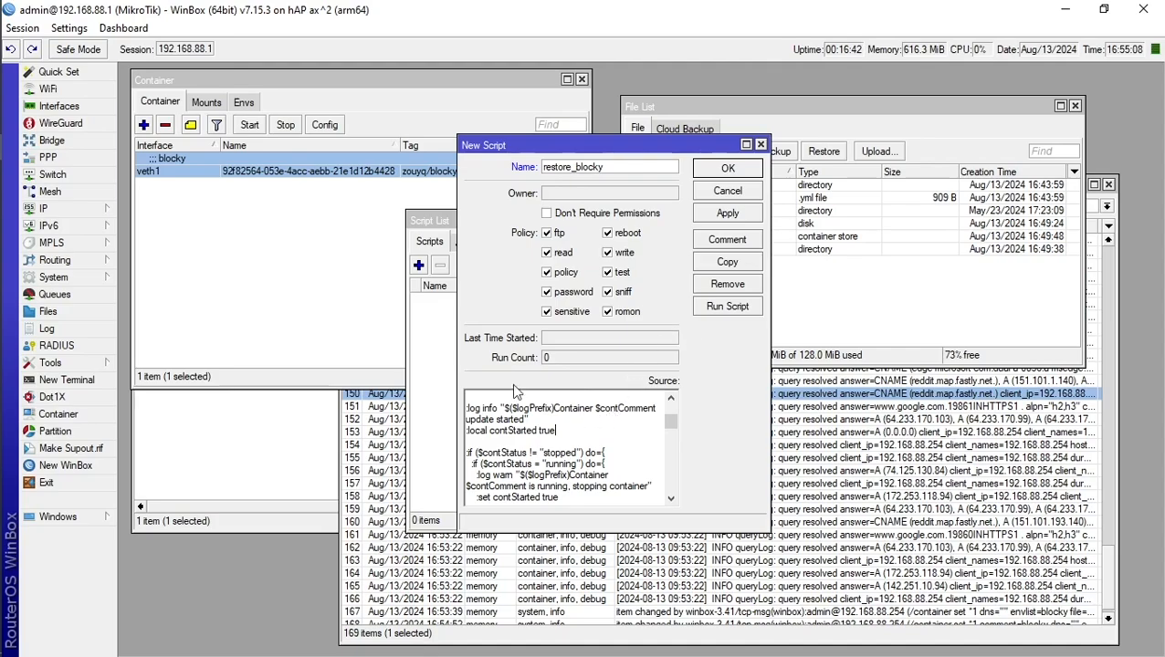
Step: Check the status of the veth1 container and save the restore_blocky script with contStarted left at true
click(310, 293)
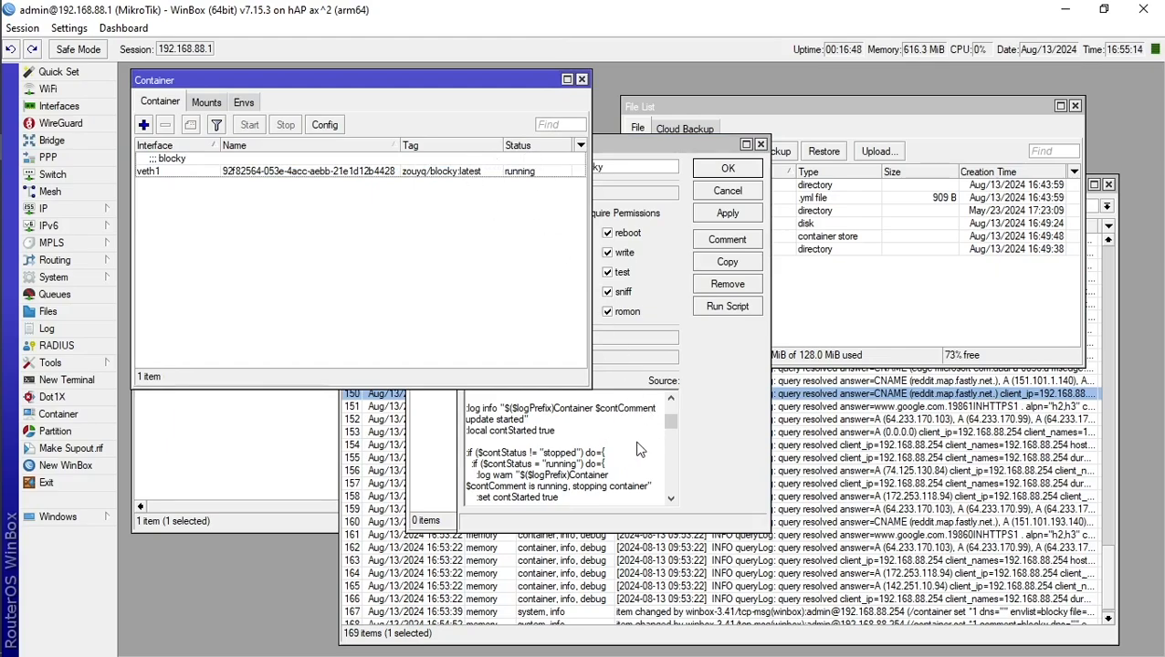
click(531, 176)
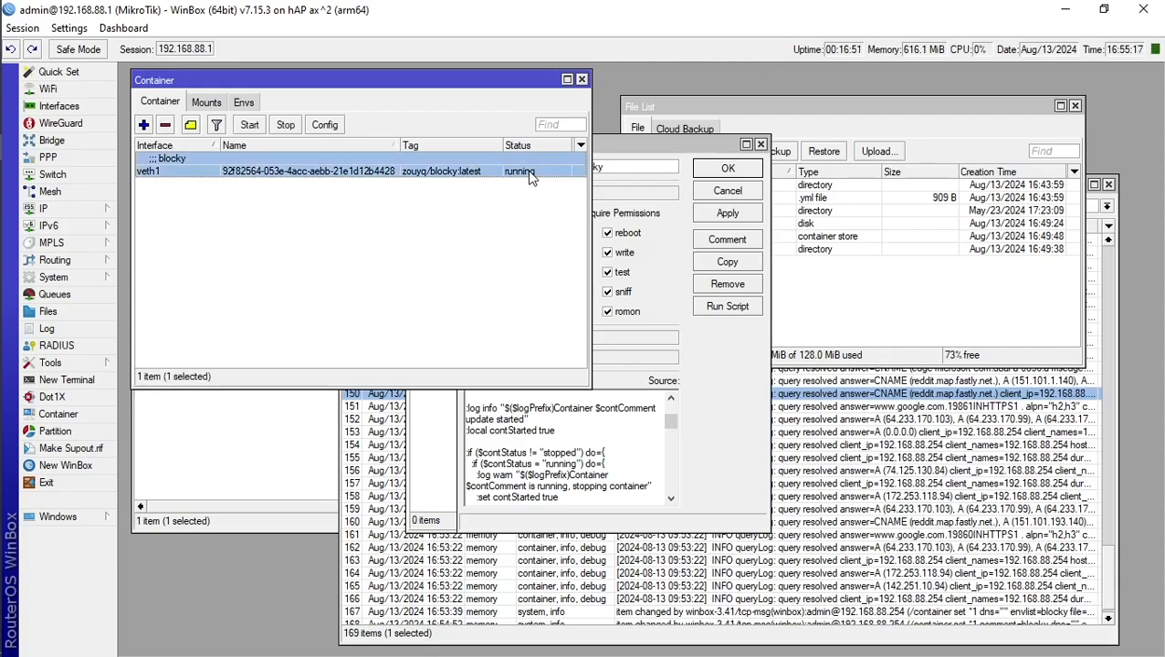
click(501, 250)
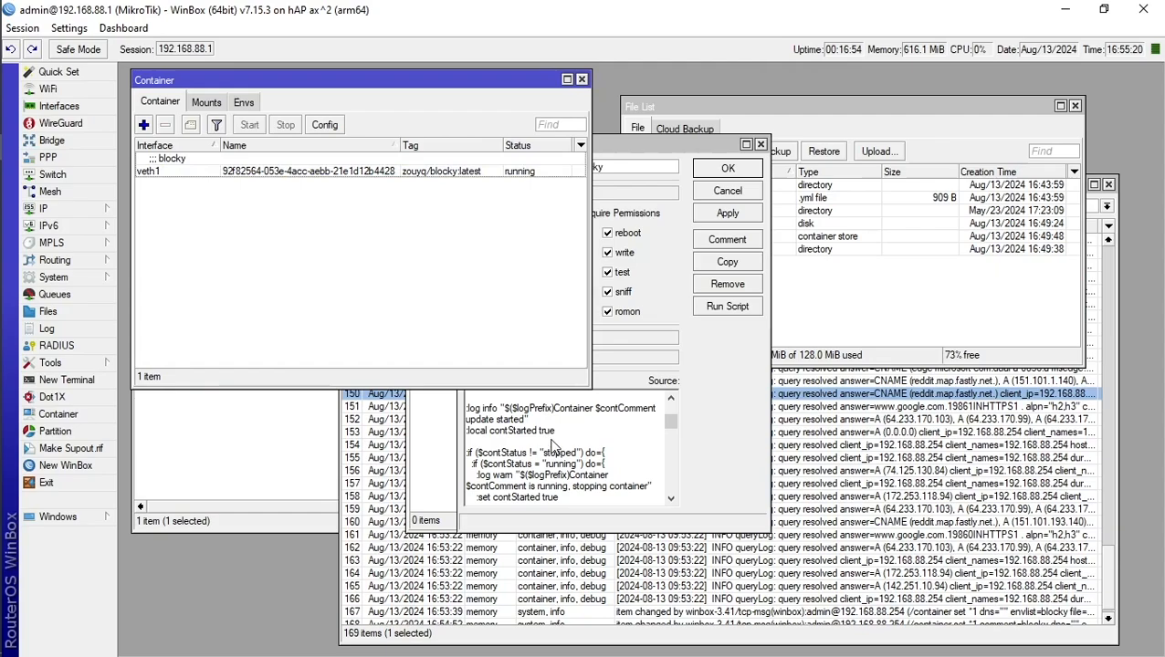
double_click(548, 431)
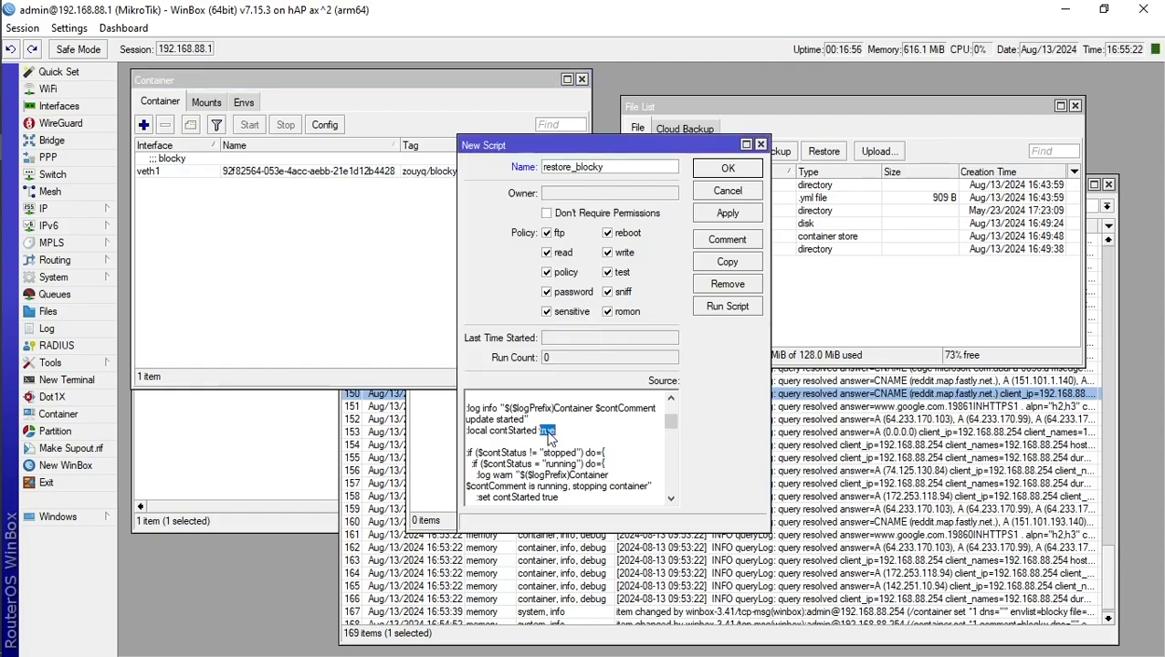
click(727, 169)
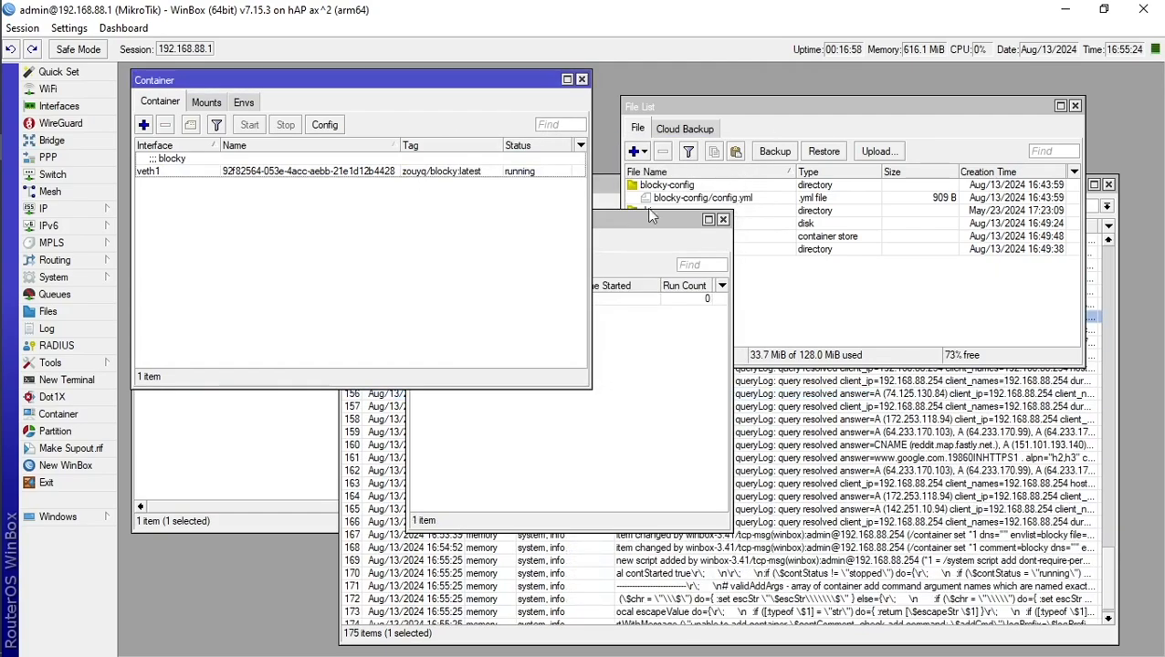
Step: Create a new system schedule named container with its start time set to startup
click(612, 376)
click(384, 302)
click(84, 276)
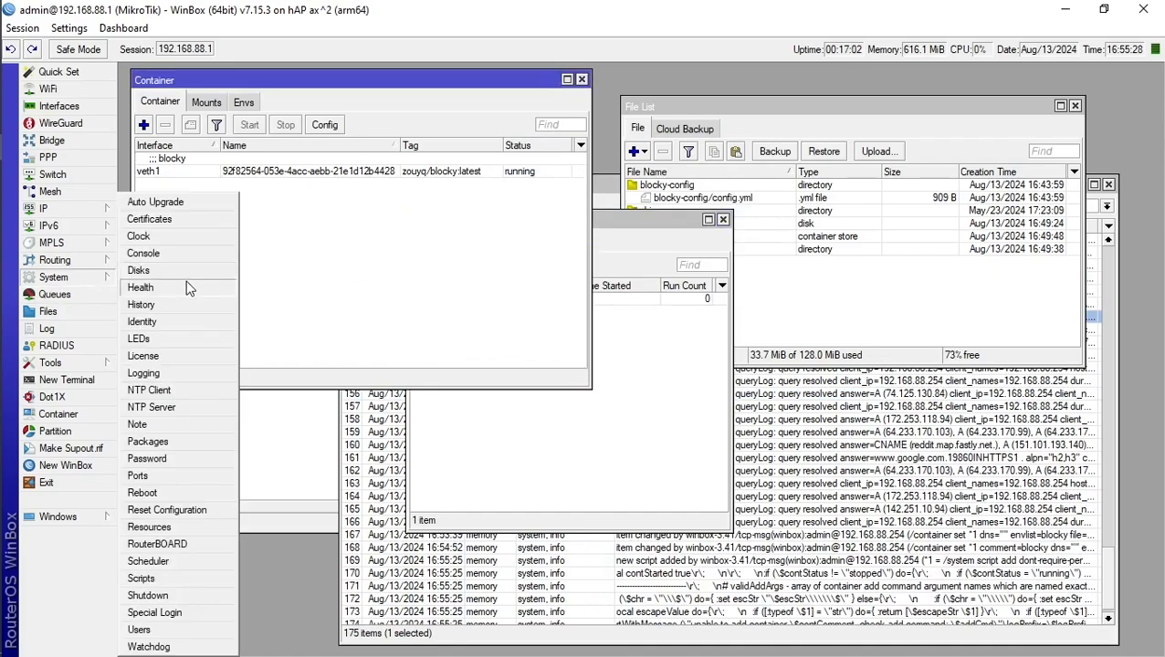
click(195, 563)
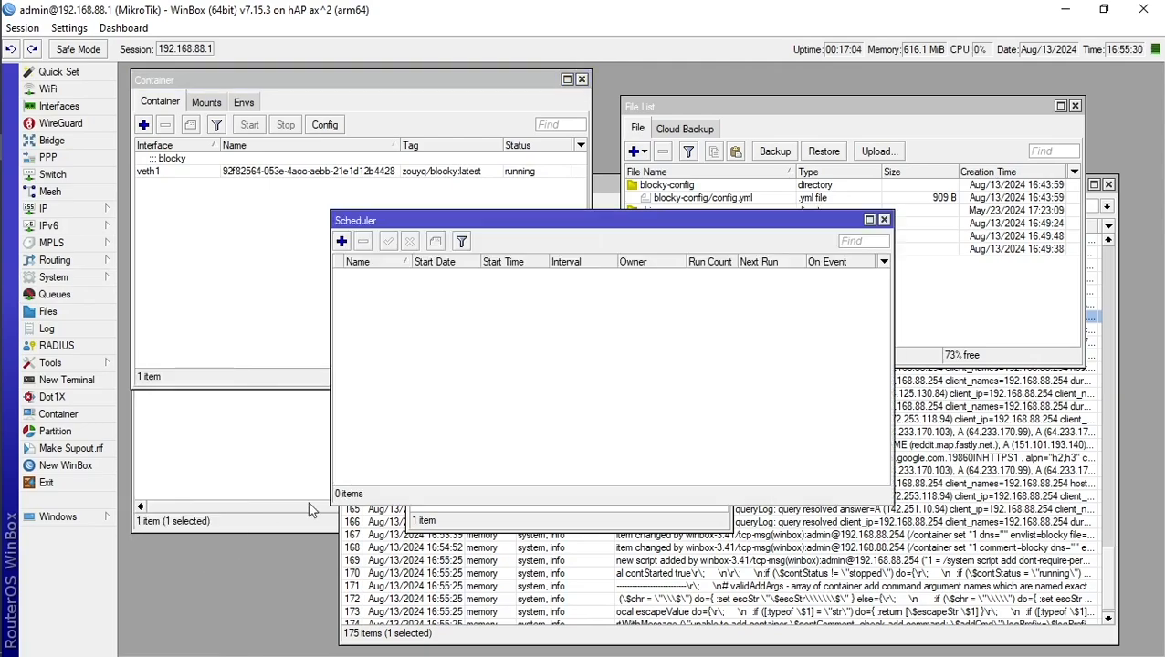
click(342, 242)
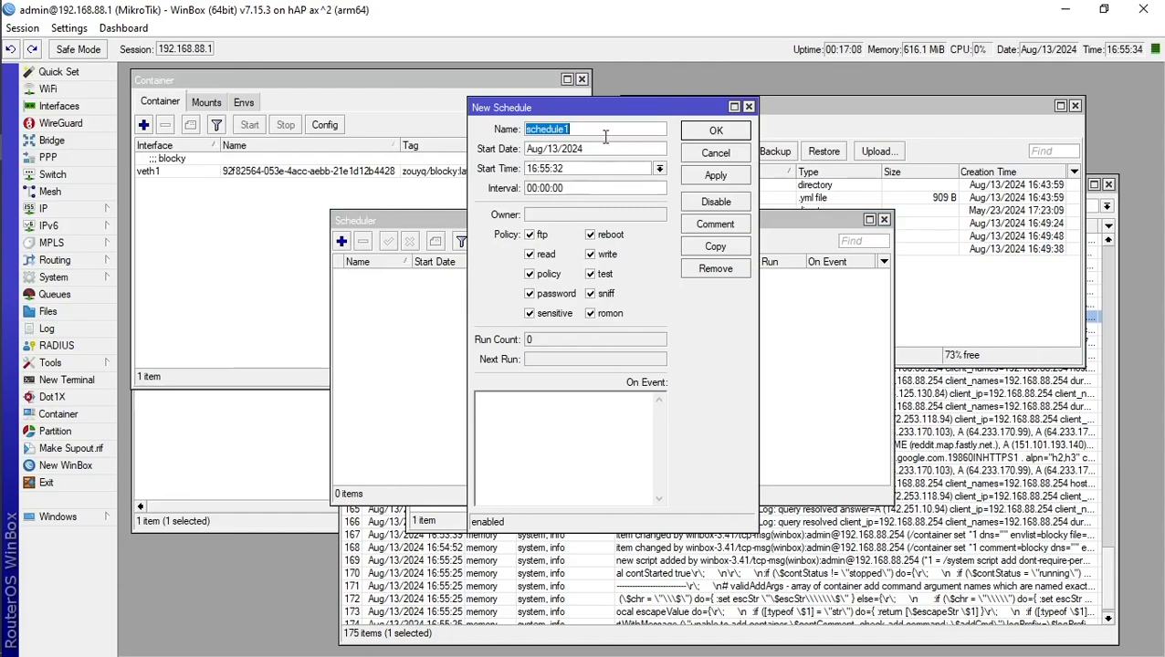
text(container)
click(659, 169)
click(630, 188)
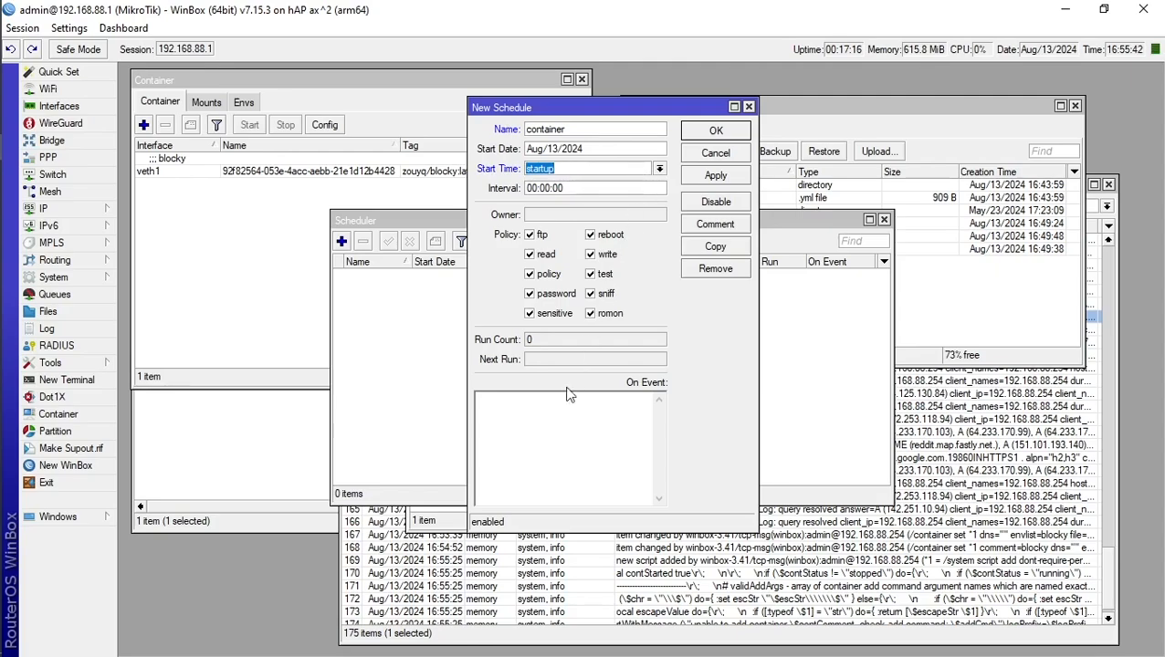
Step: Set the schedule's On Event code to :delay 10s followed by /system script run restore_blocky on its own line, and save the schedule
click(581, 427)
text(/system script run restore_blocky)
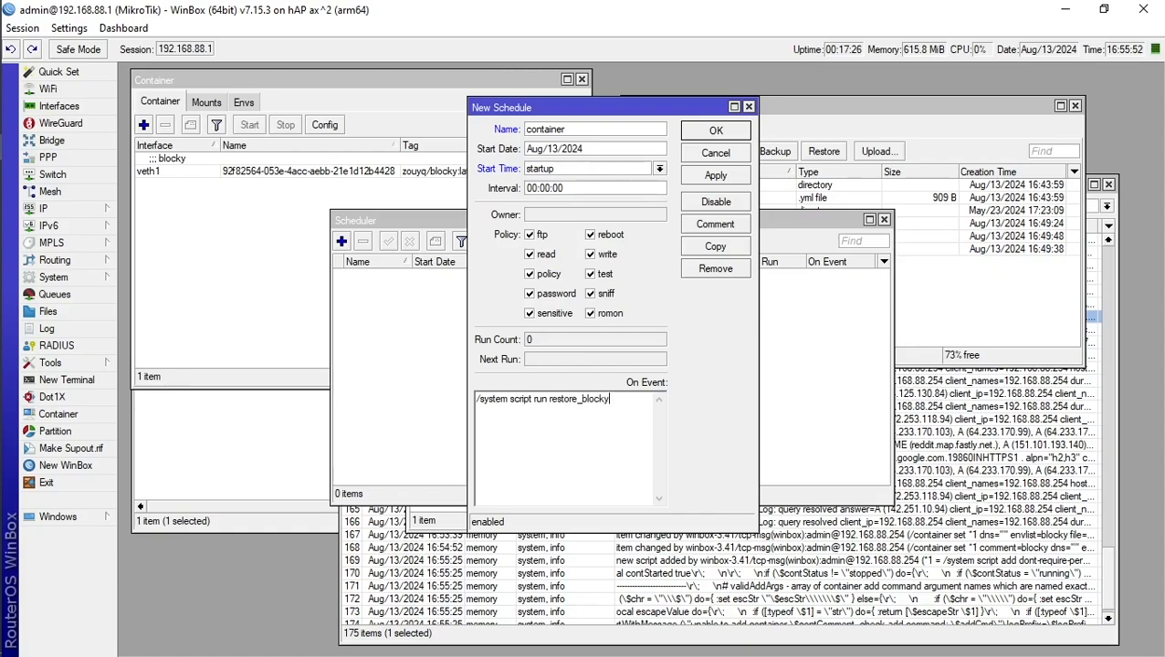
key(Home)
key(Return)
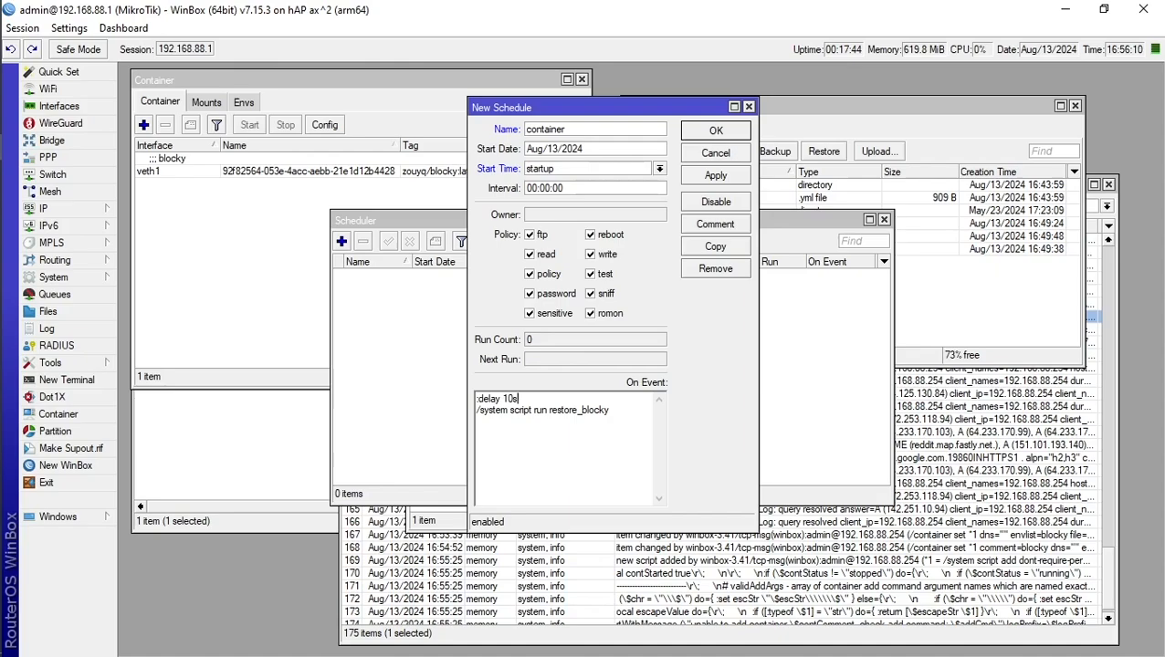
click(713, 132)
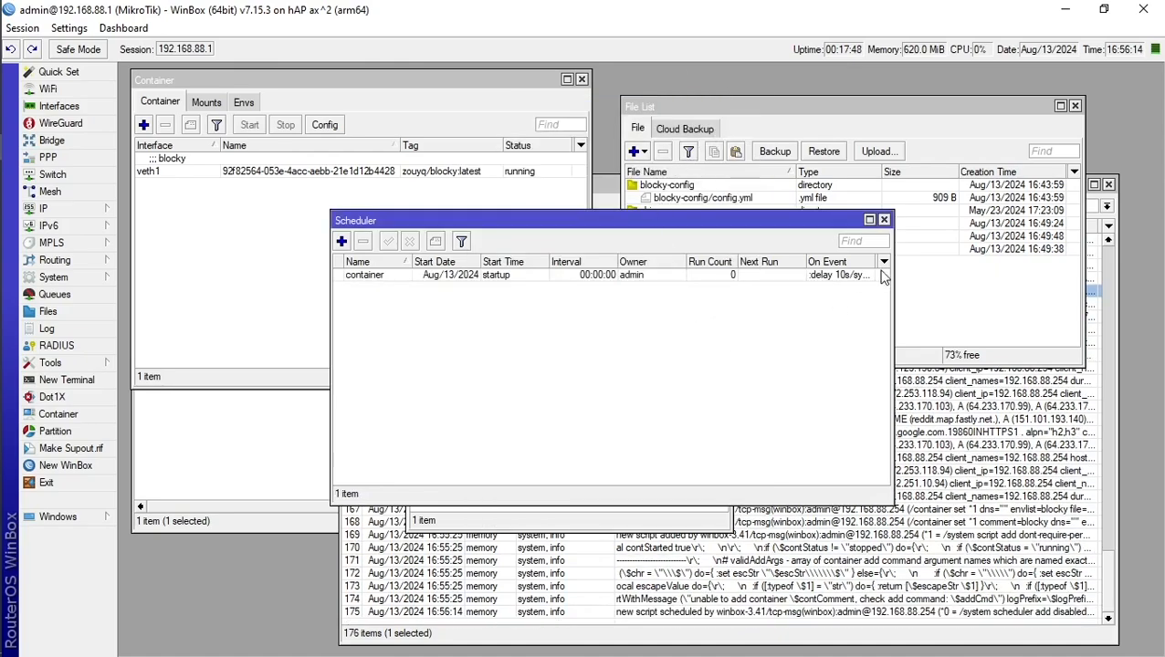
Step: Close the Scheduler and Script List windows and bring the File List forward
click(884, 220)
click(650, 350)
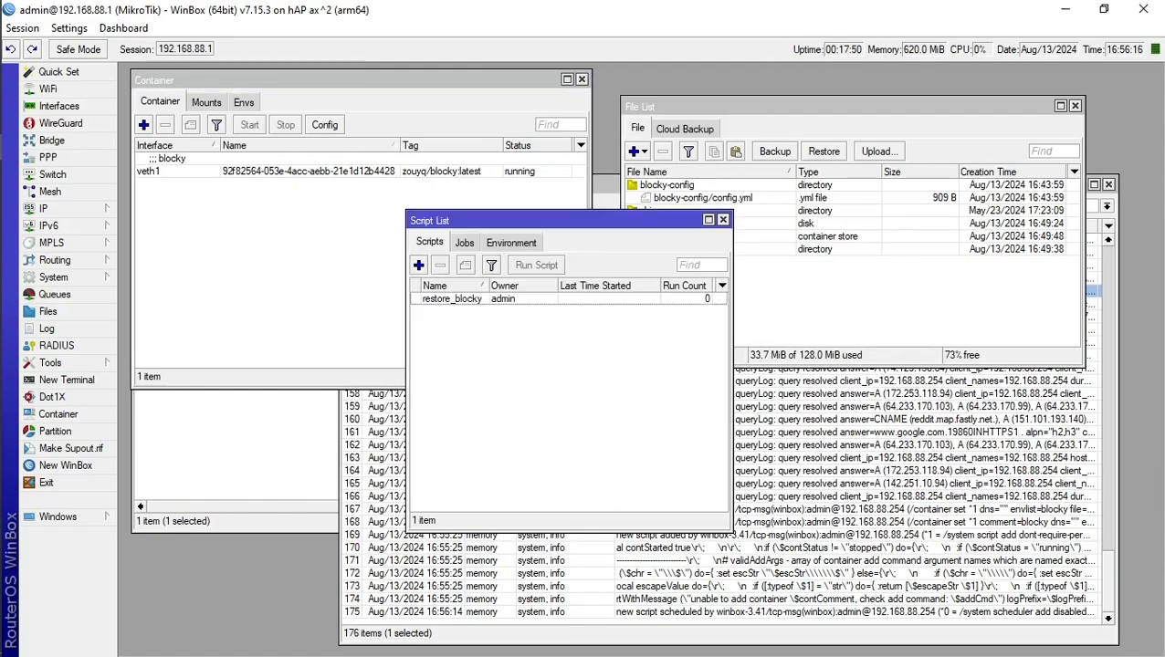
click(723, 221)
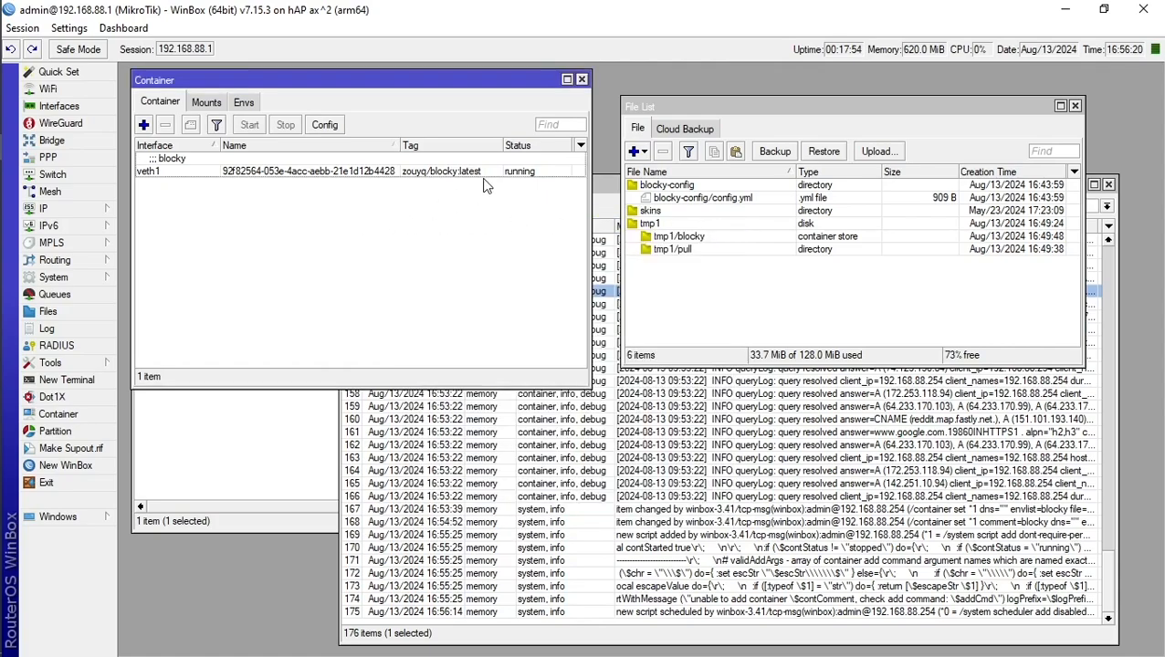
click(794, 301)
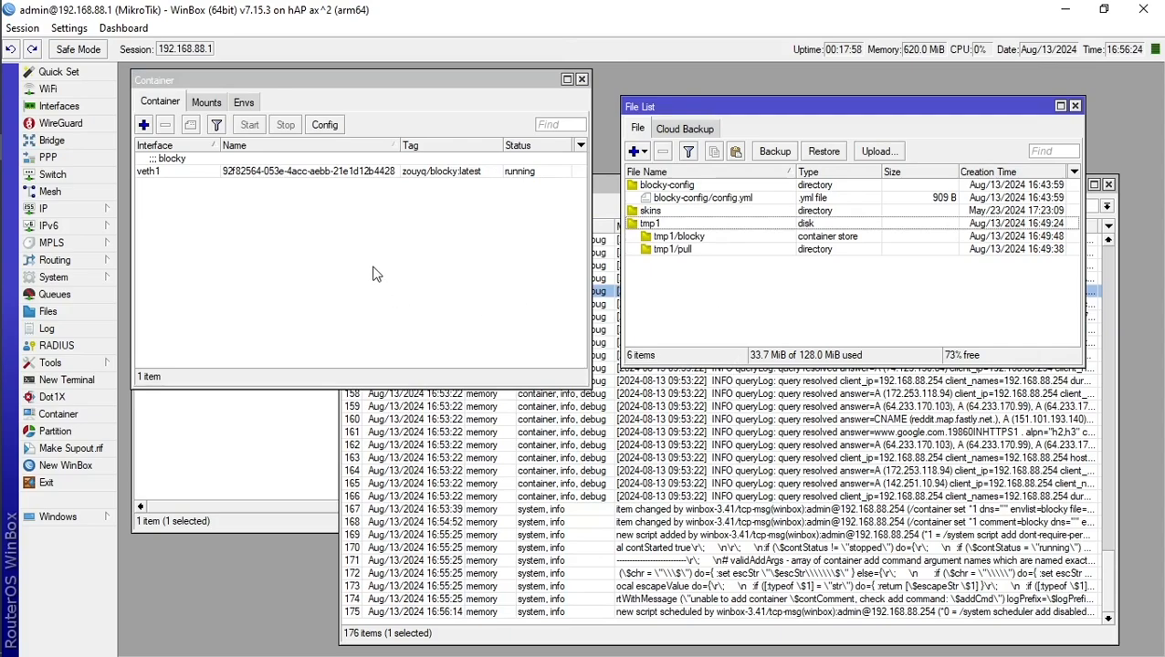
Step: Set the DNS server of the 192.168.88.0/24 DHCP network to 10.0.0.2 and save the change
click(91, 209)
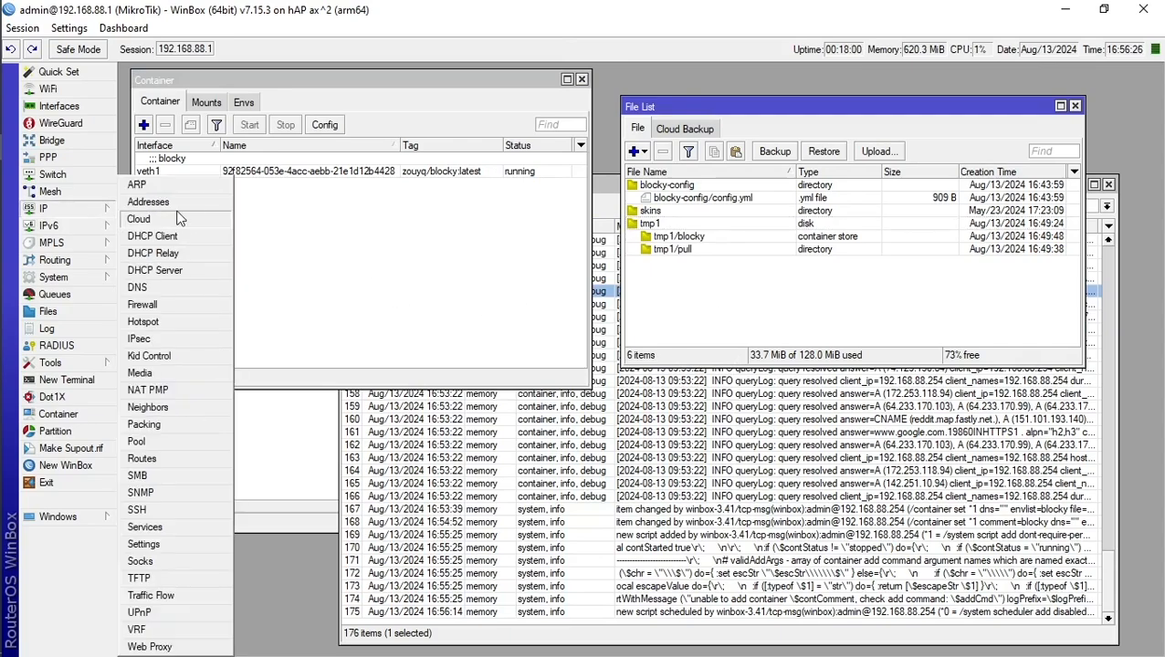
click(194, 274)
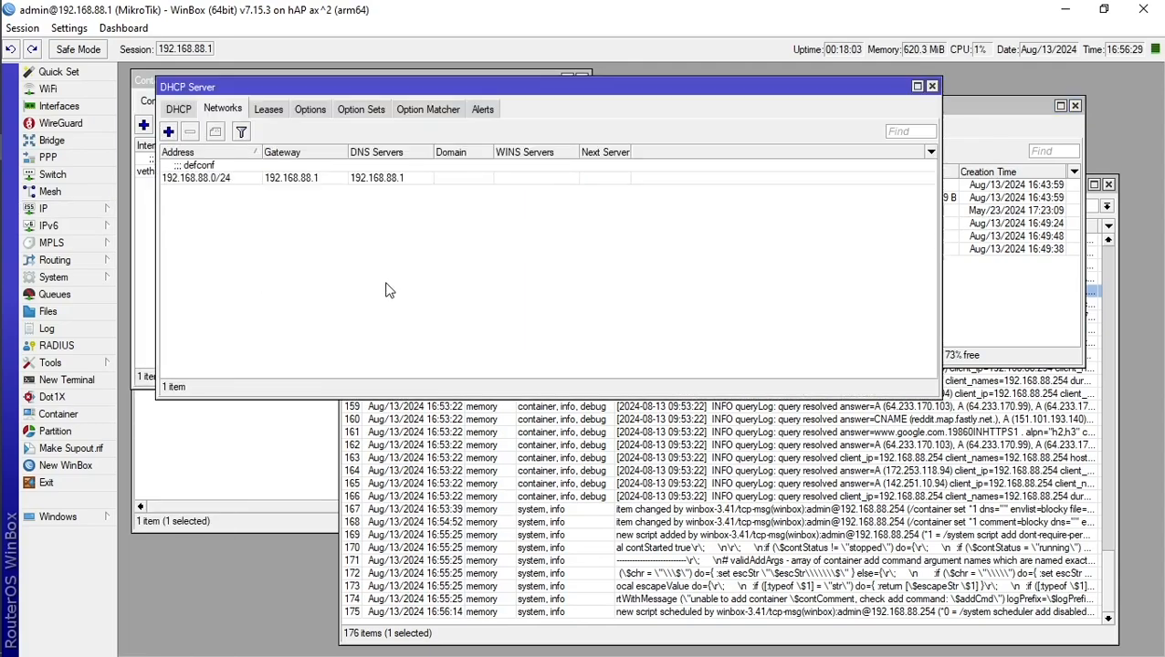
double_click(329, 180)
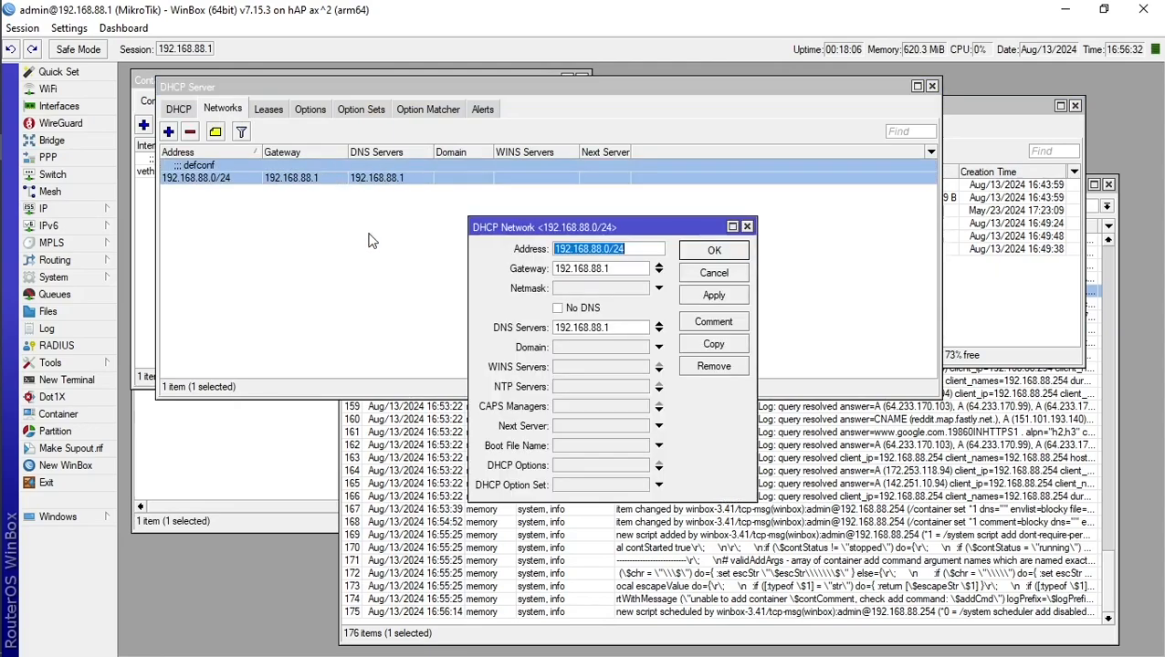
drag(628, 329, 500, 335)
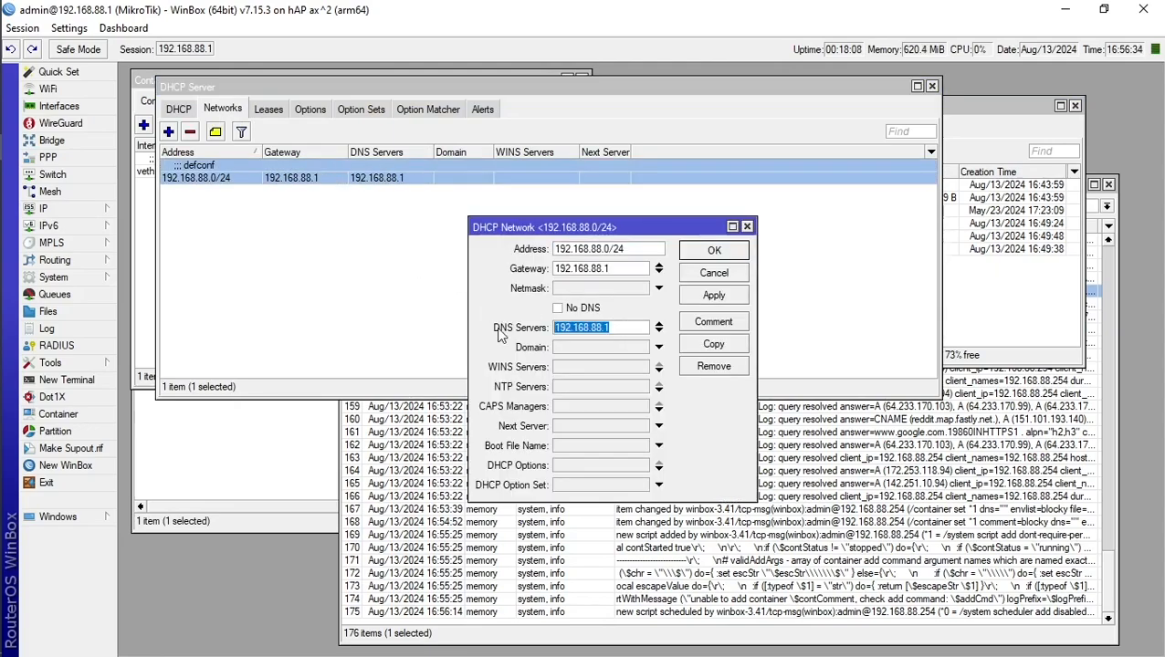
text(10.0.0.2)
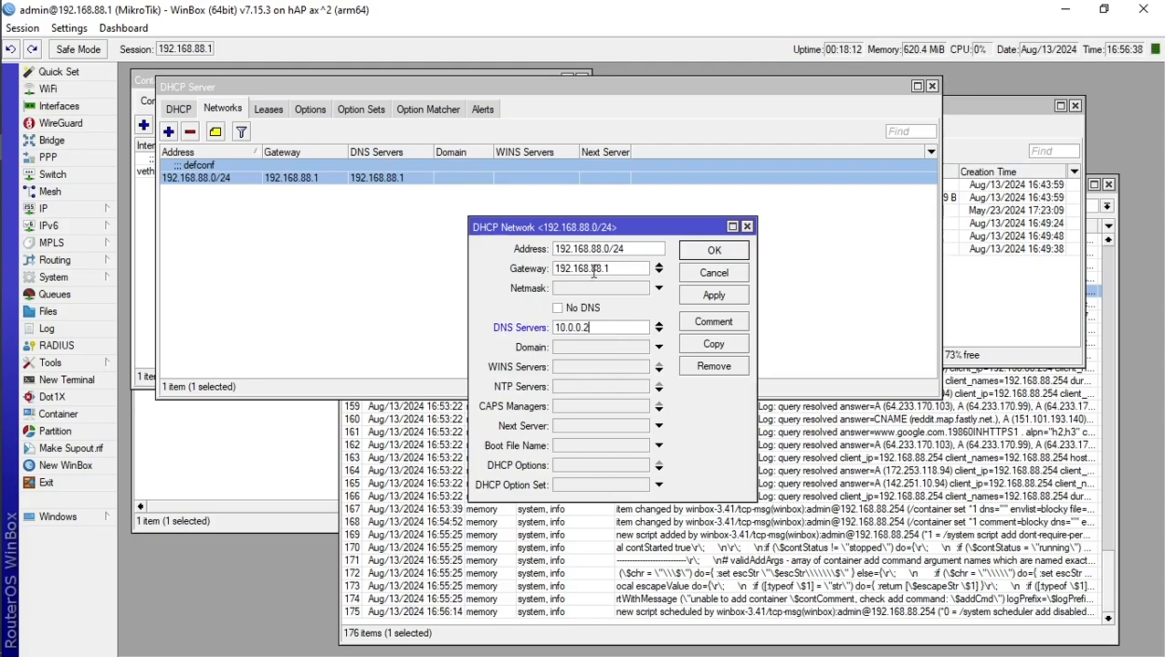
click(712, 250)
Step: Look over the open disk, container, file and DHCP network lists before restarting the router
click(251, 436)
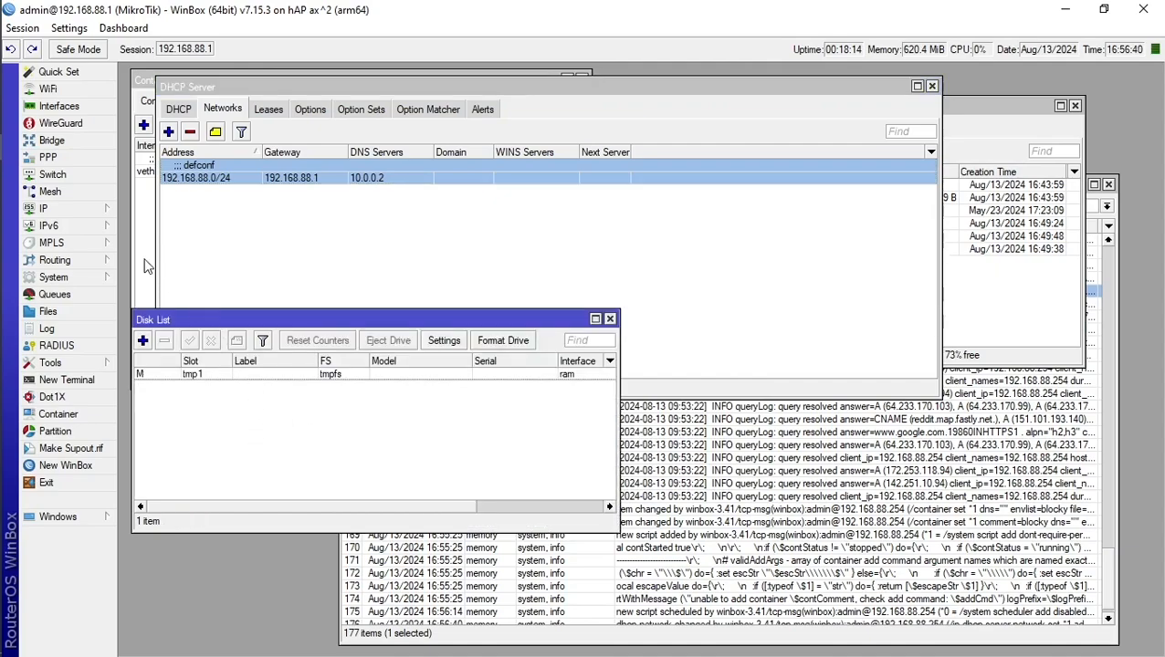
click(146, 263)
click(202, 172)
click(490, 243)
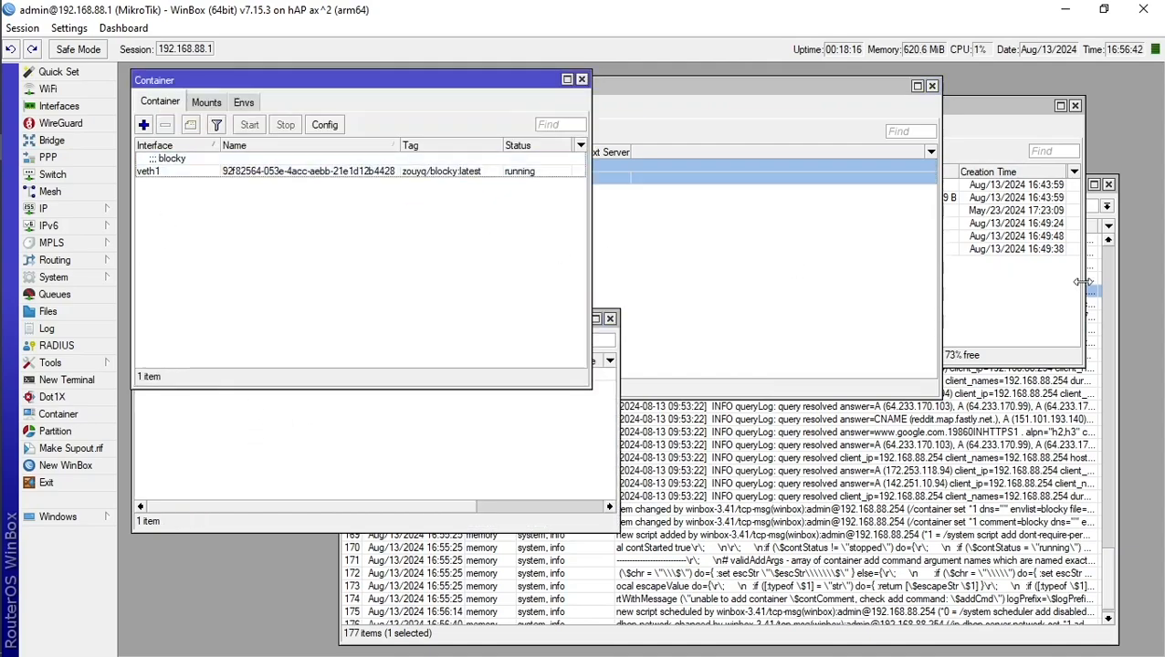
click(986, 289)
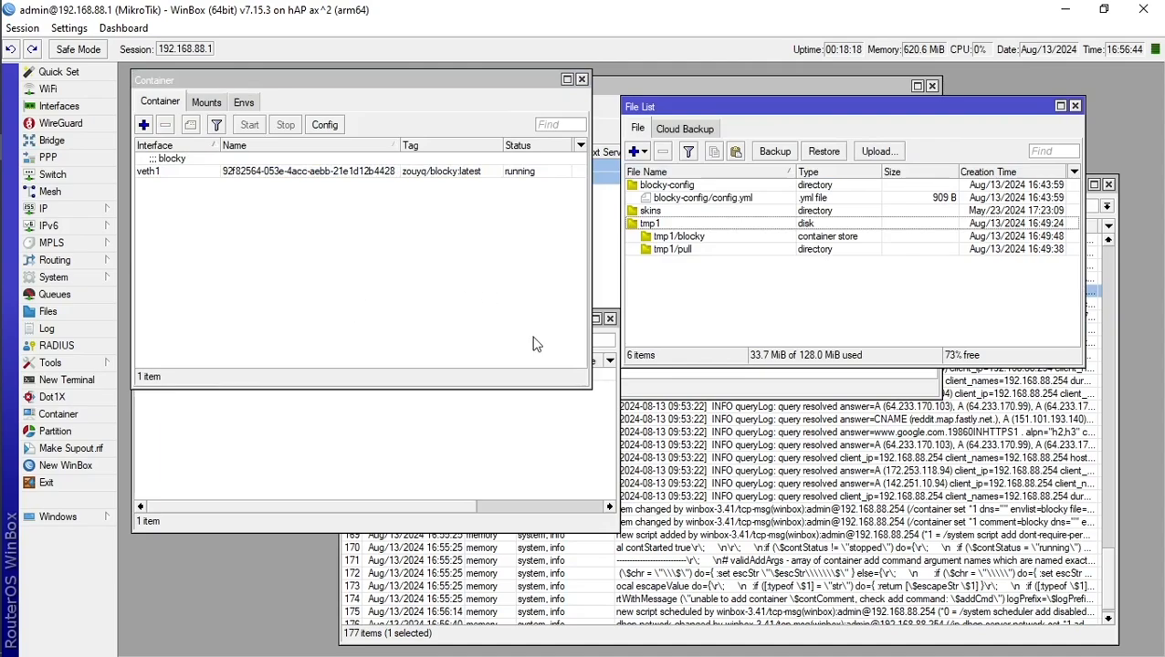
click(487, 459)
click(604, 268)
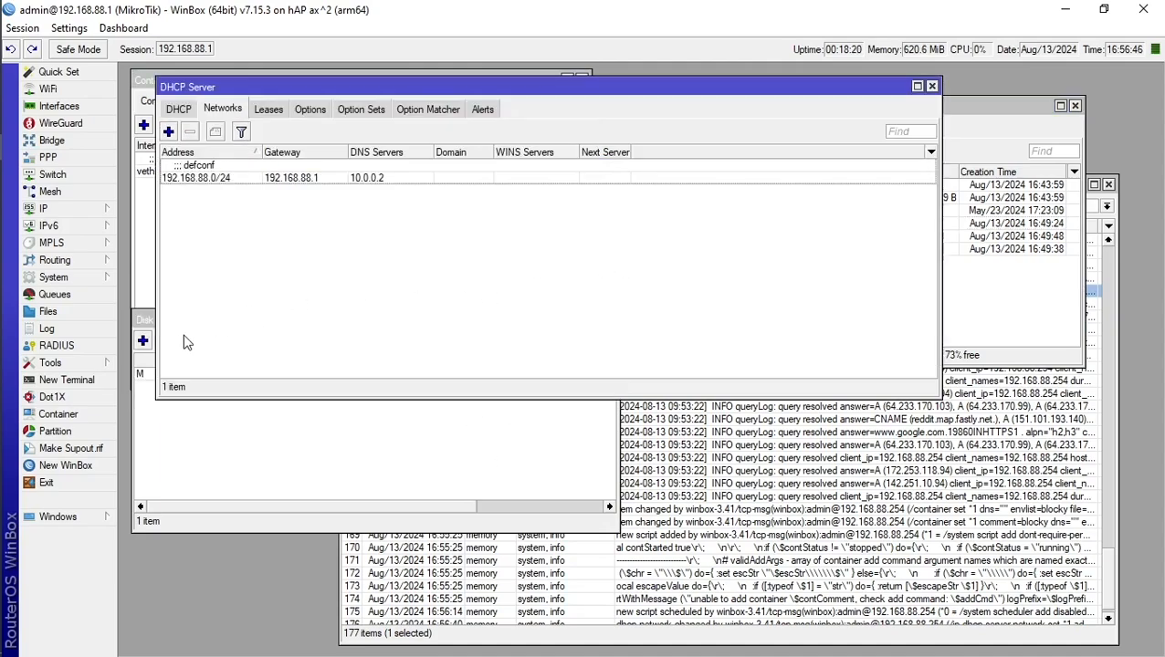
Step: Reboot the router and confirm the restart
click(82, 274)
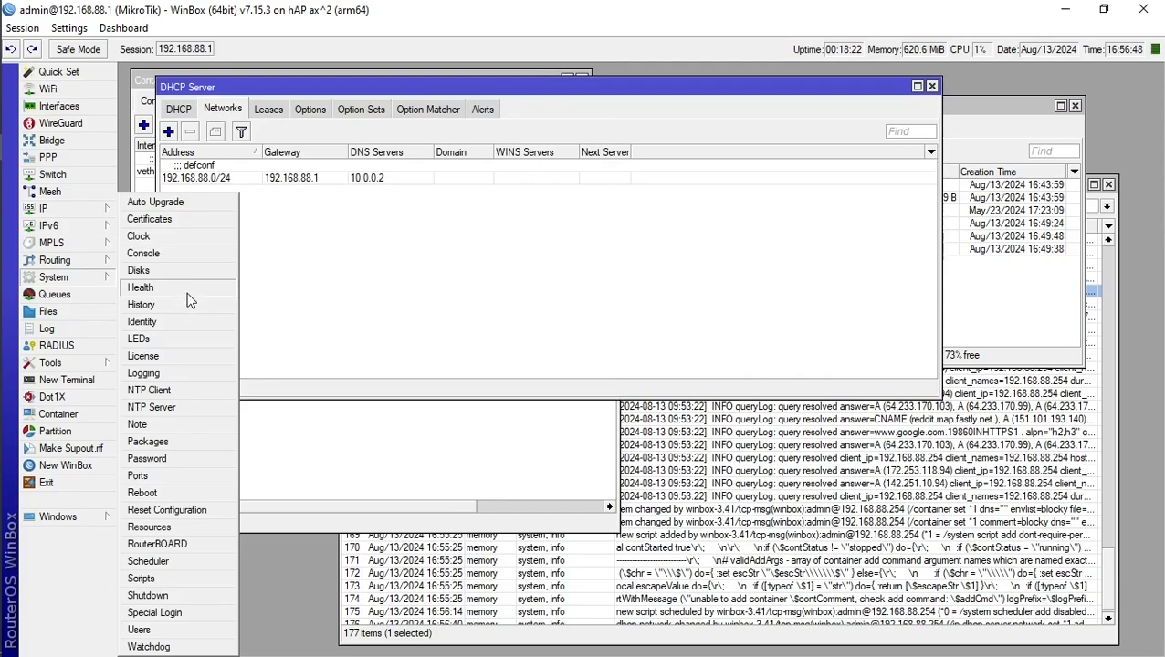
click(191, 492)
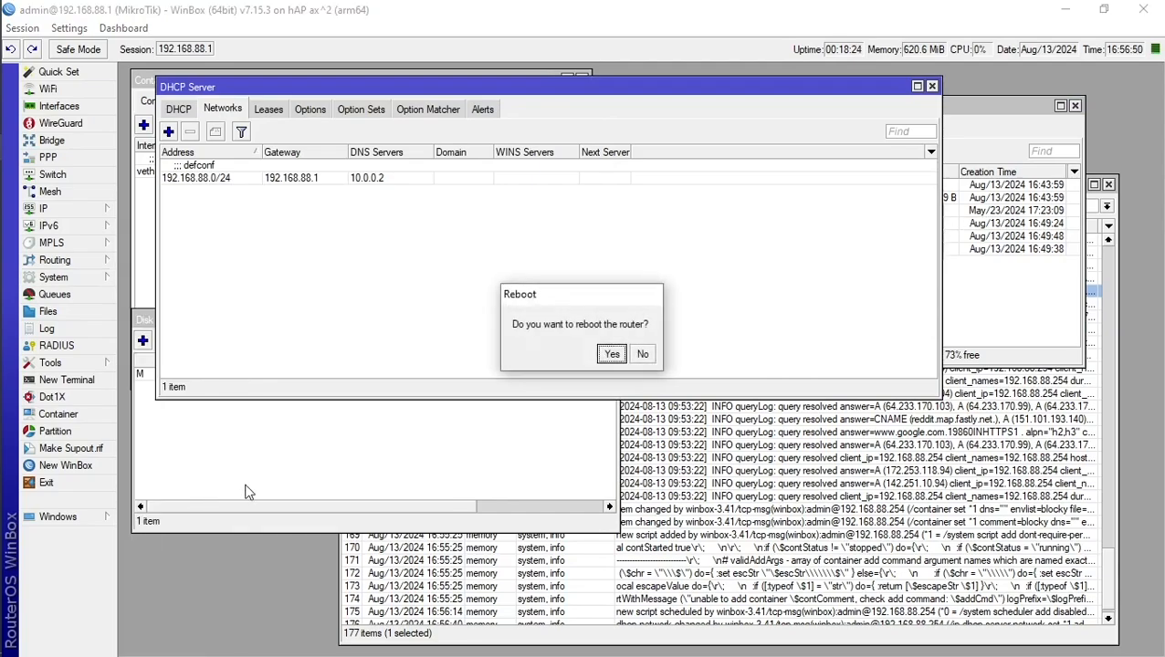
click(613, 355)
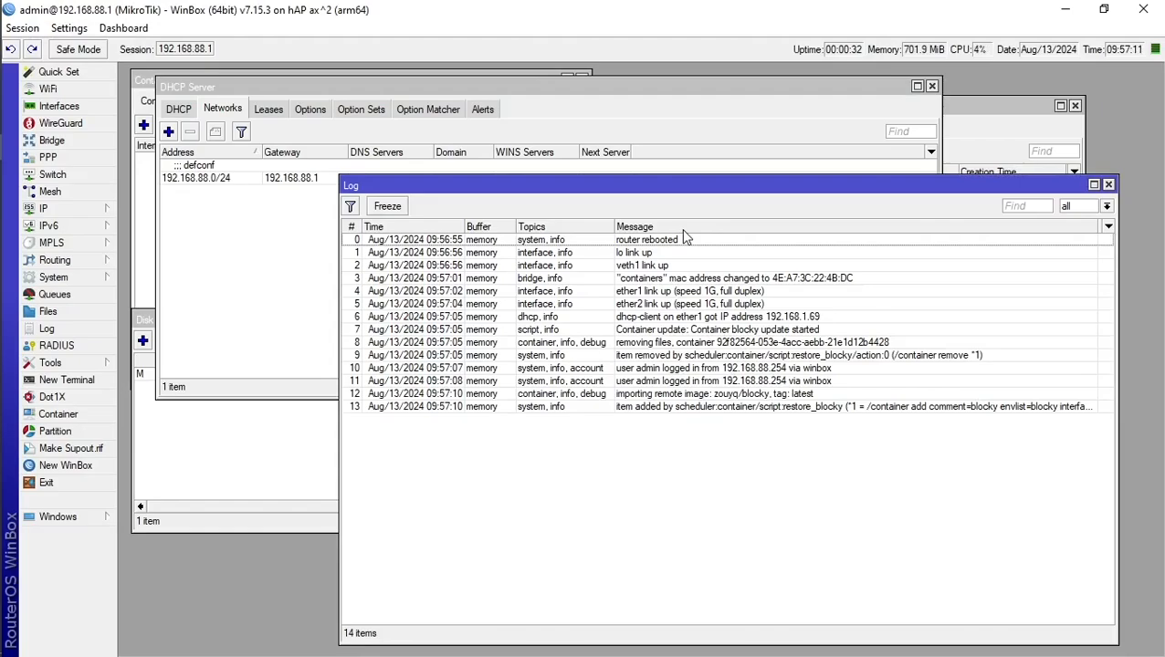
Step: Examine the log's image import and container restore entries and check the veth1 container's status after the reboot
click(691, 411)
click(697, 395)
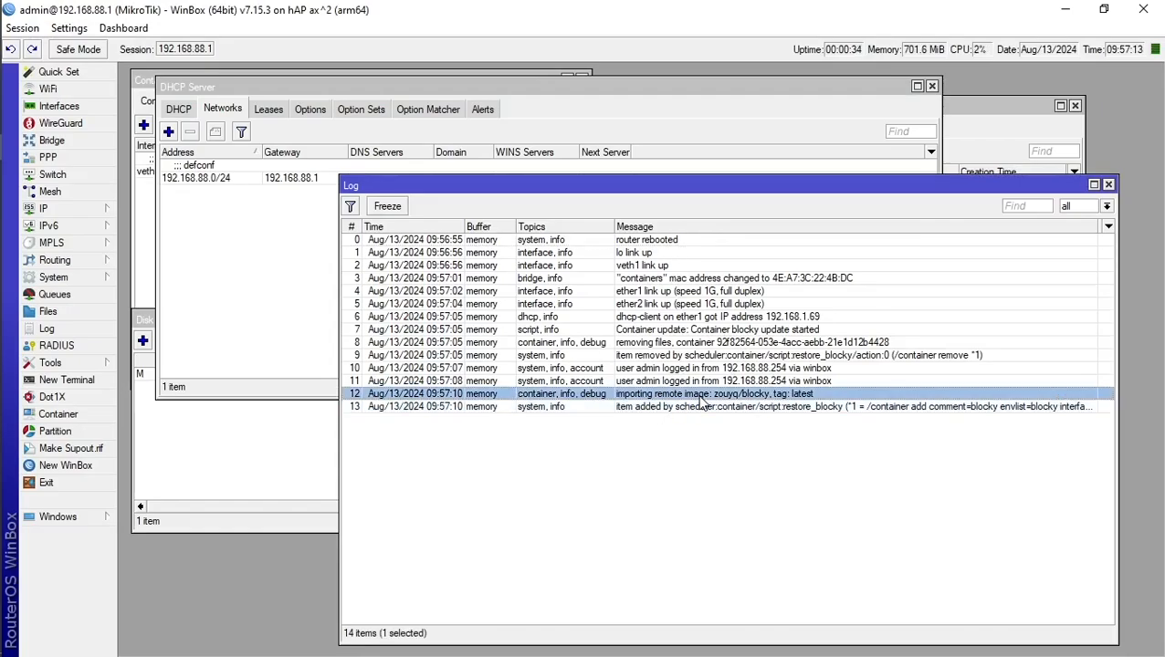
click(146, 202)
click(550, 174)
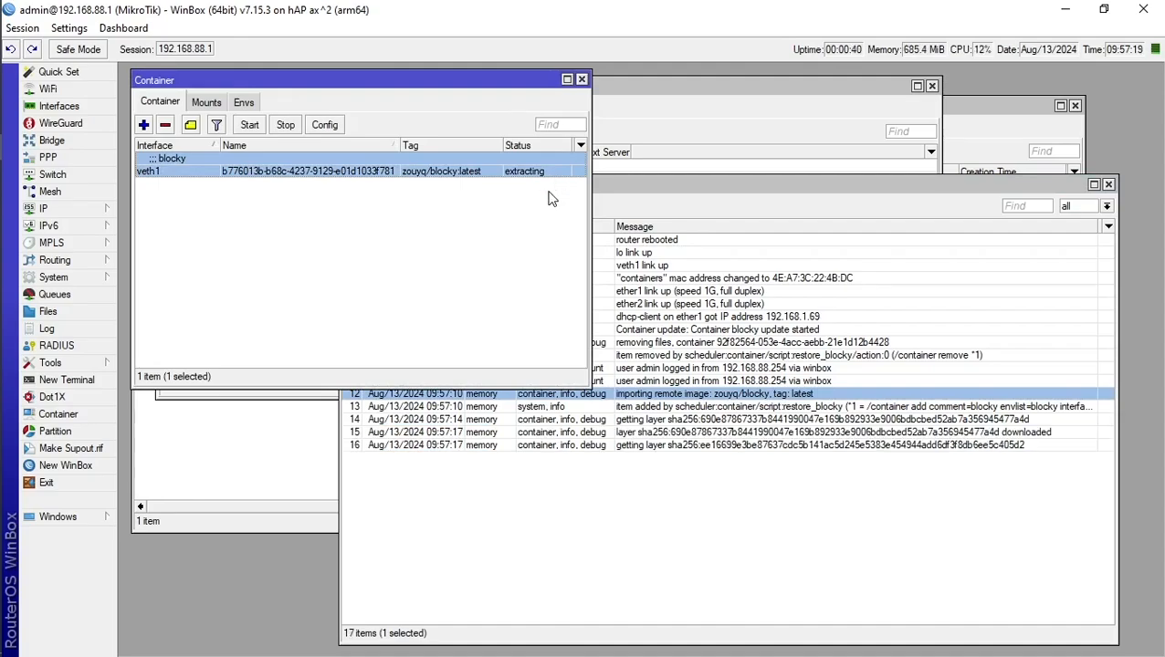
click(522, 230)
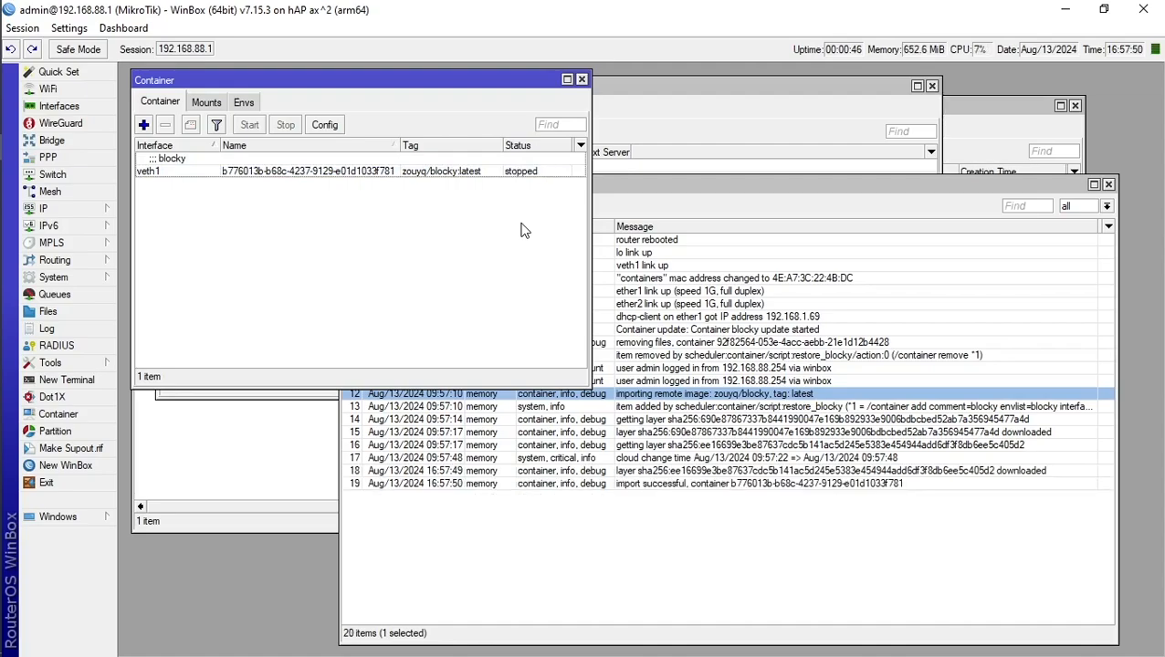
Step: Check the status of the veth1 blocky container and the restored container files on the tmp1 disk
click(540, 172)
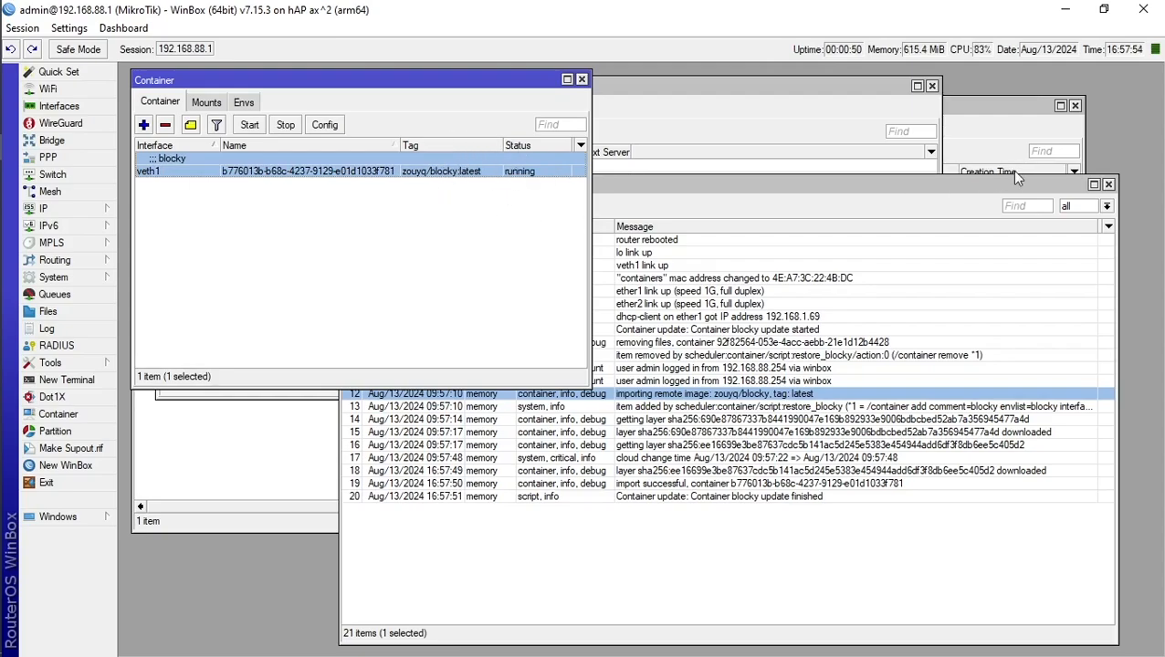
click(998, 127)
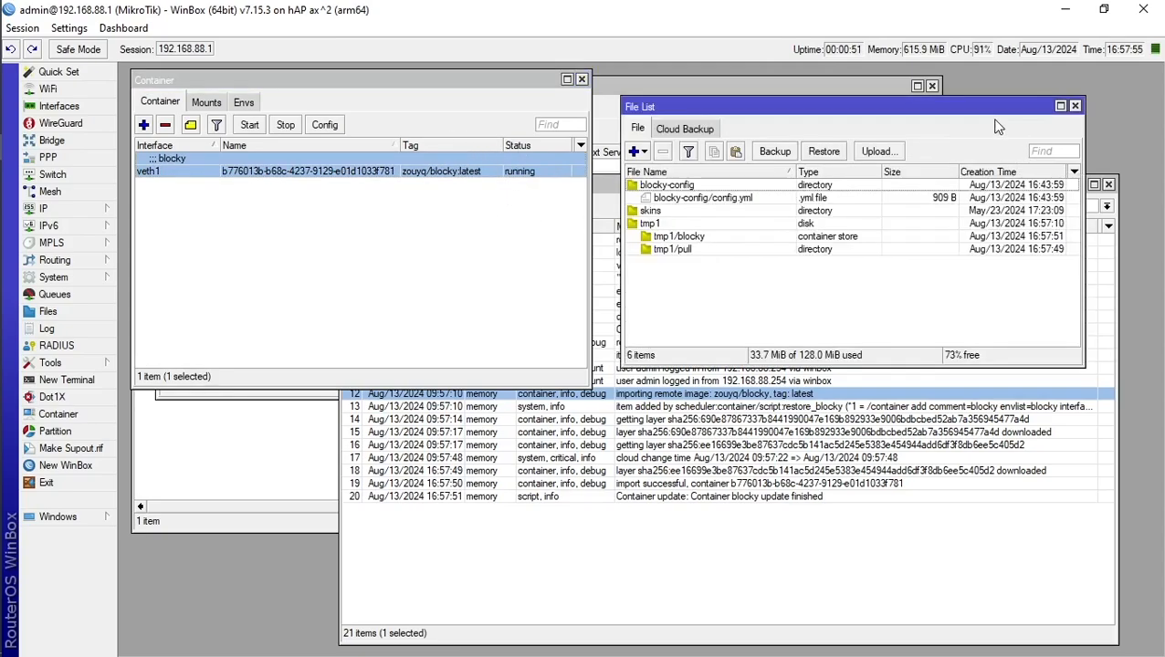
click(469, 277)
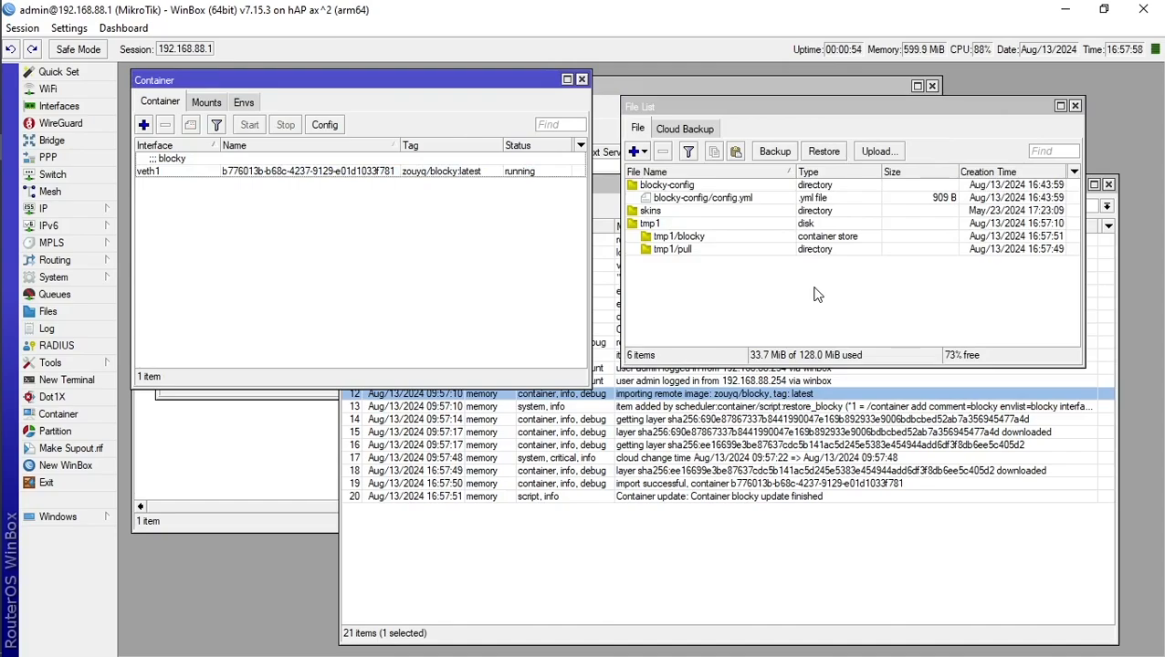
Step: Disable the api, api-ssl and ftp services in the router's IP service list
click(91, 279)
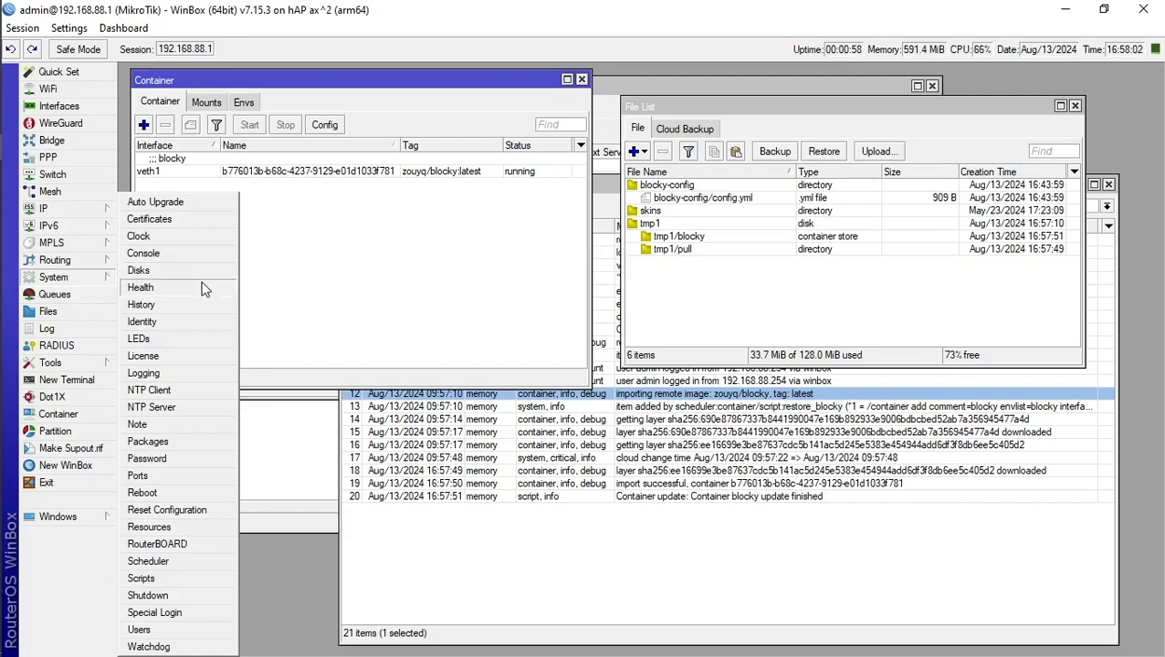
click(73, 210)
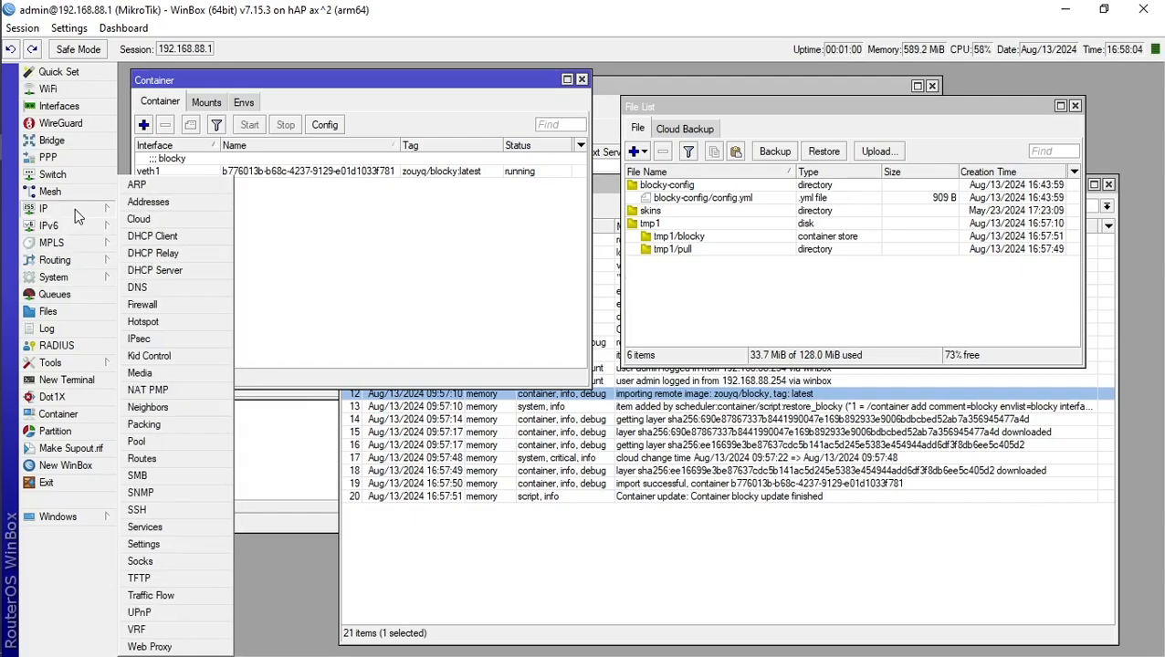
click(146, 527)
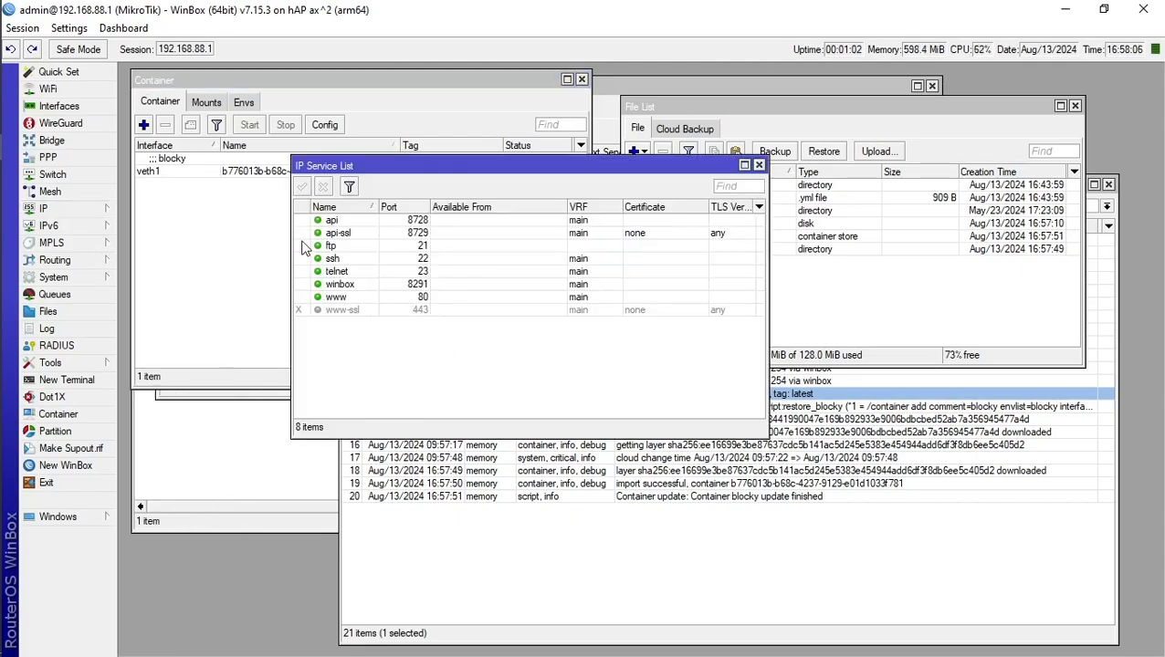
click(329, 221)
click(323, 187)
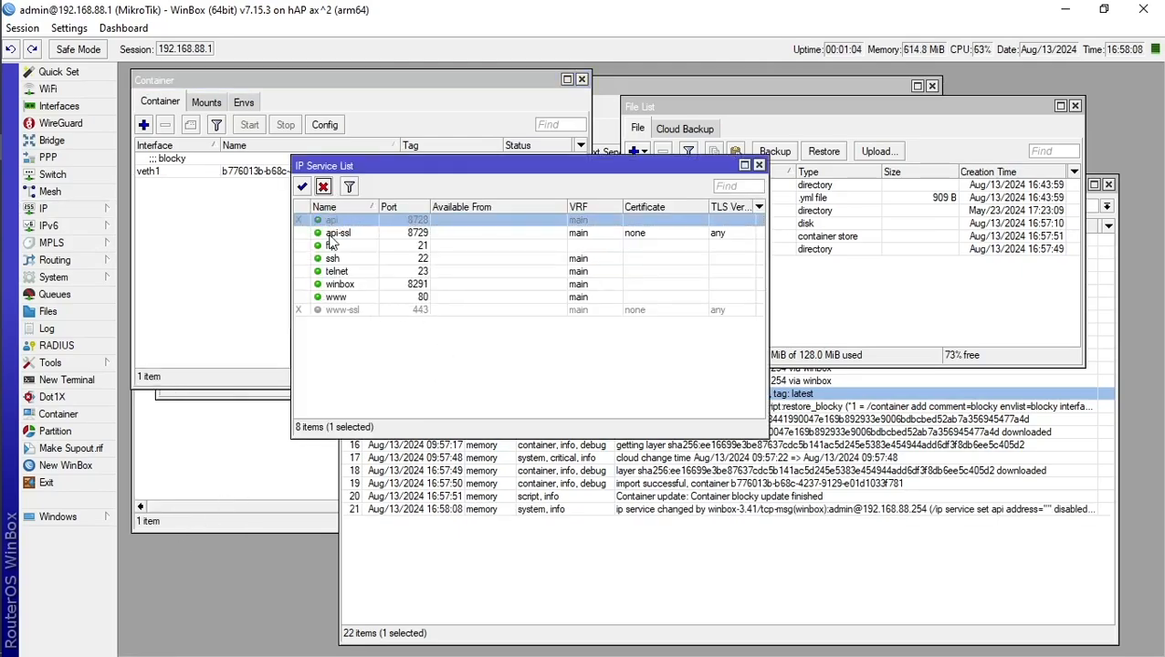
click(331, 233)
click(324, 187)
click(331, 246)
click(324, 187)
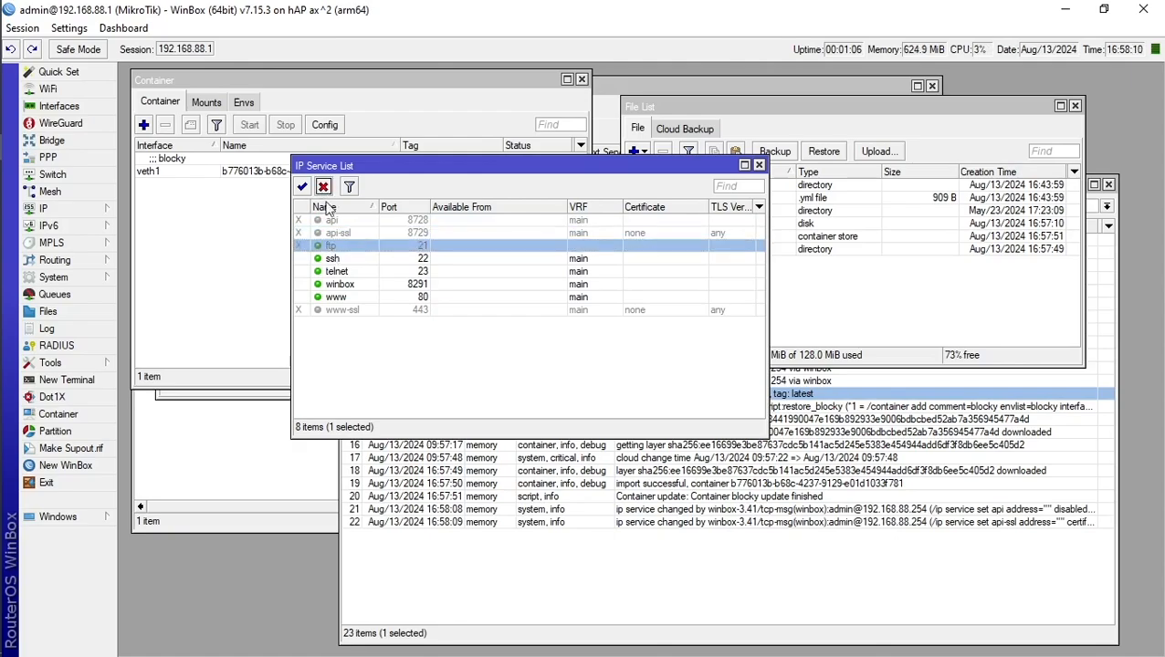
Step: Disable the ssh, telnet and www services as well, leaving the winbox service enabled
click(334, 260)
click(323, 187)
click(334, 271)
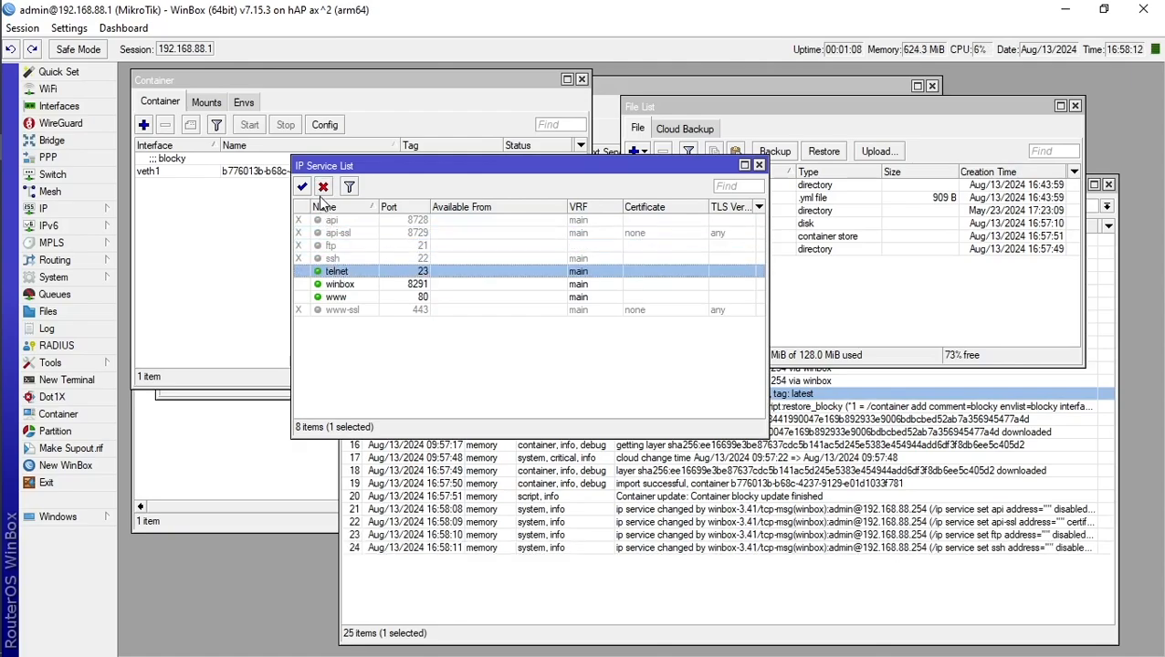
click(323, 187)
click(337, 297)
click(323, 187)
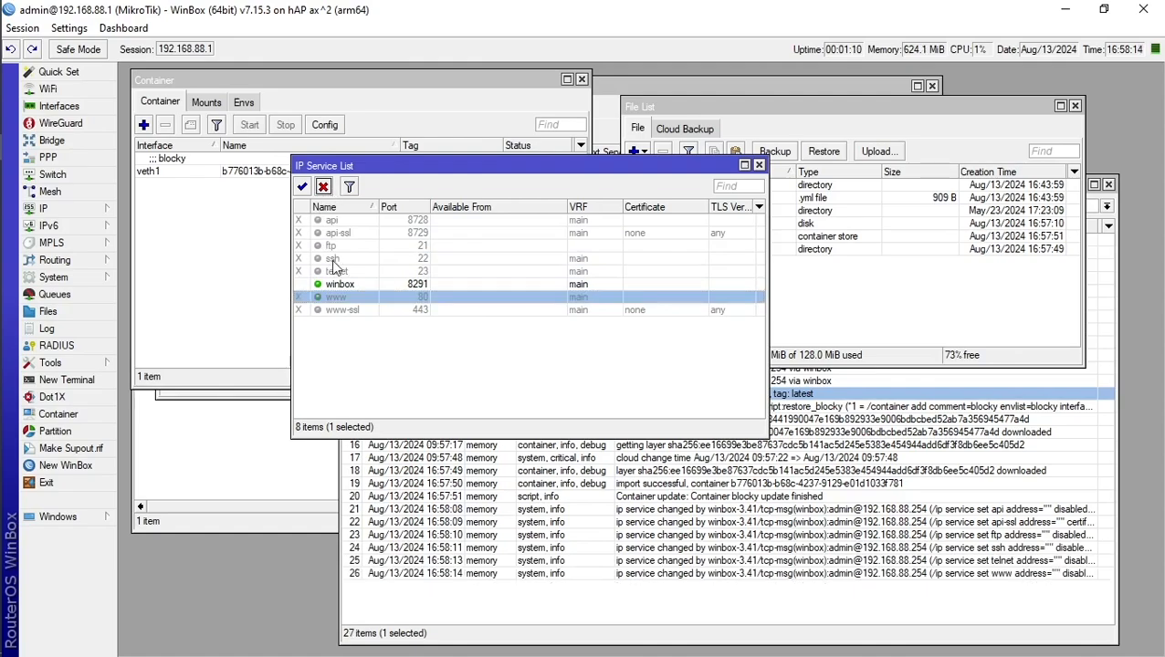
Step: Restrict the winbox service to be available only from 192.168.88.0/24, save it and close the service list
double_click(346, 284)
click(506, 302)
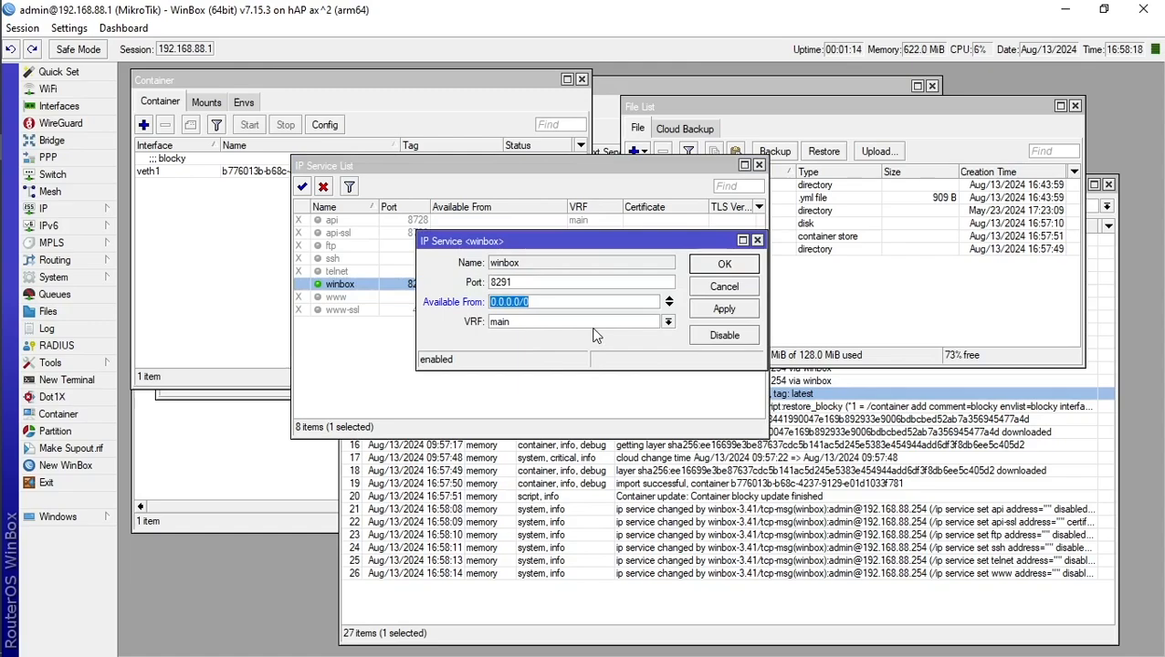
text(192.168.888)
key(BackSpace)
key(BackSpace)
key(BackSpace)
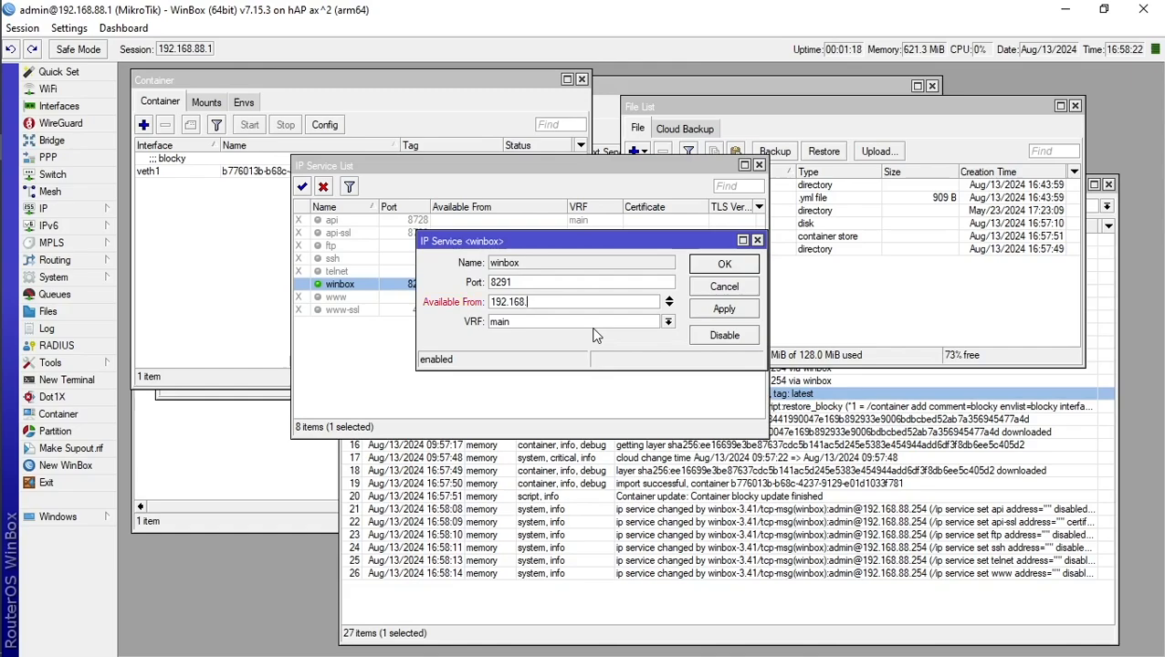
text(88.0/24)
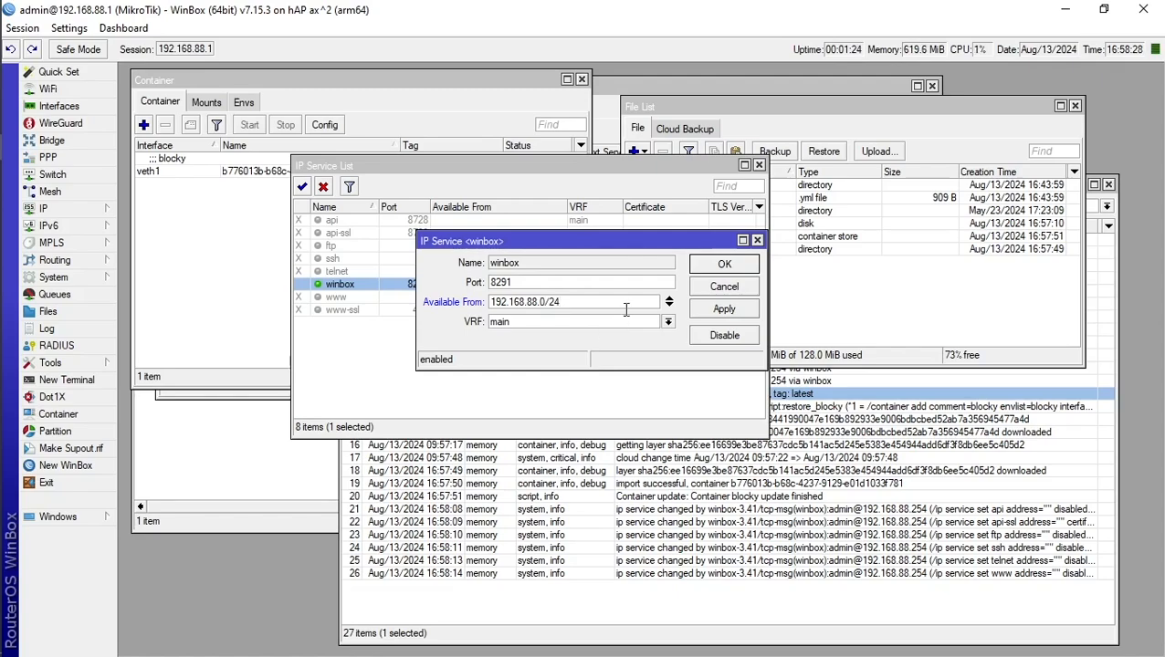
click(726, 266)
click(623, 343)
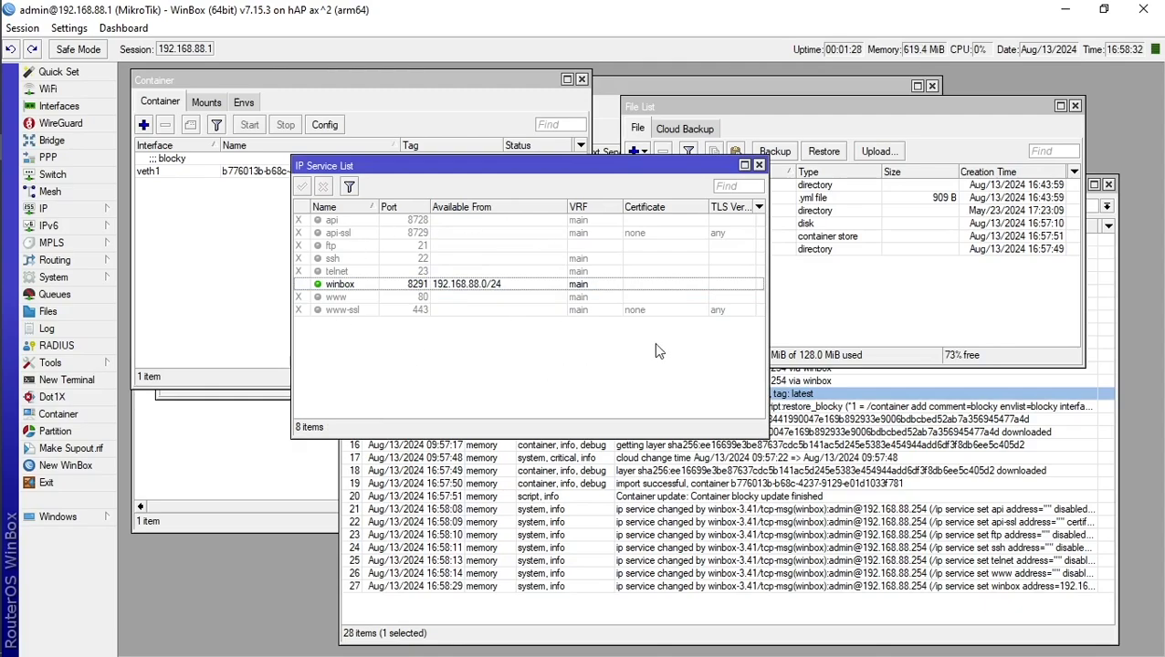
click(759, 165)
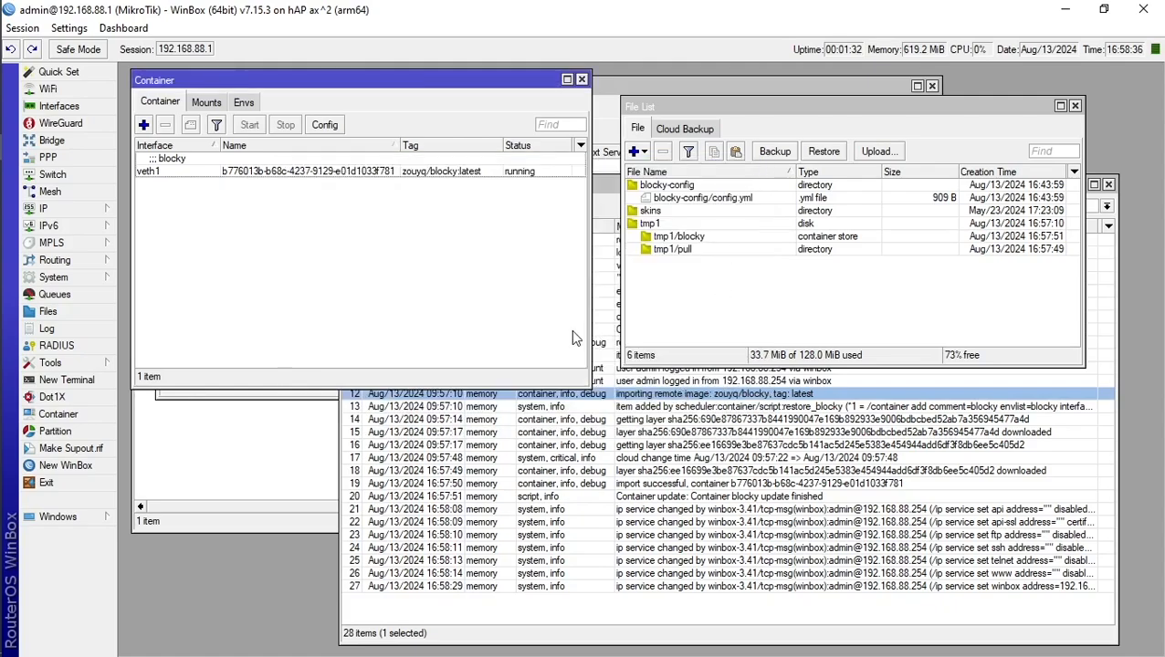
Step: Close the disk list and DHCP server windows and move the file list up beside the container list
click(273, 463)
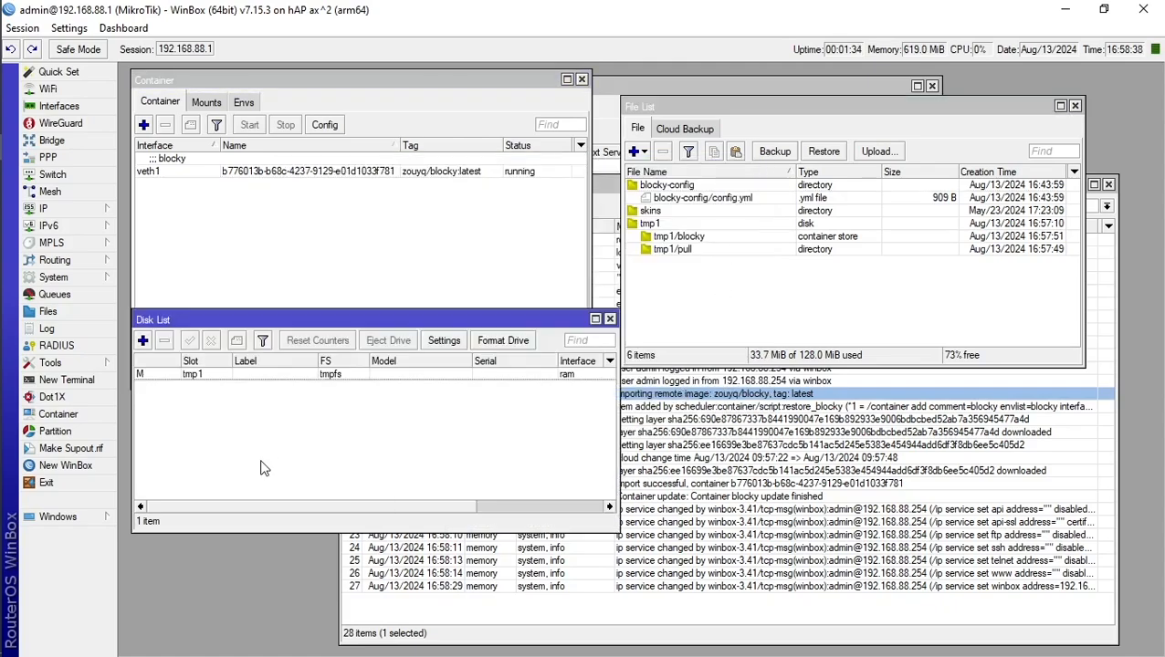
click(610, 318)
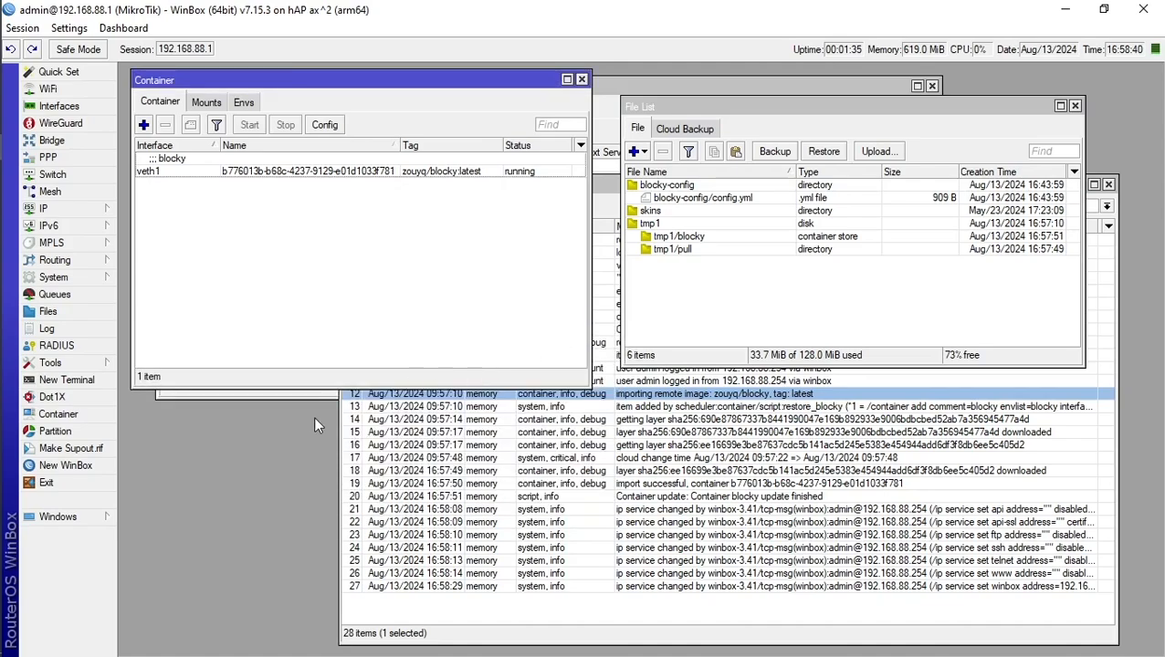
click(318, 394)
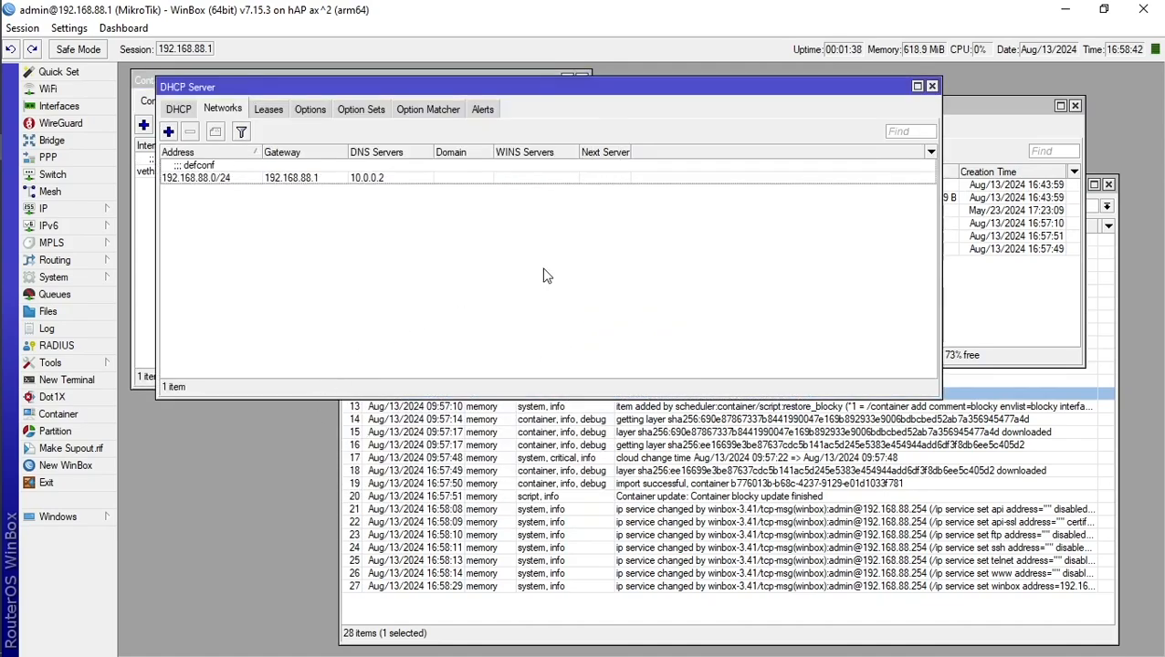
click(932, 87)
drag(923, 104, 910, 82)
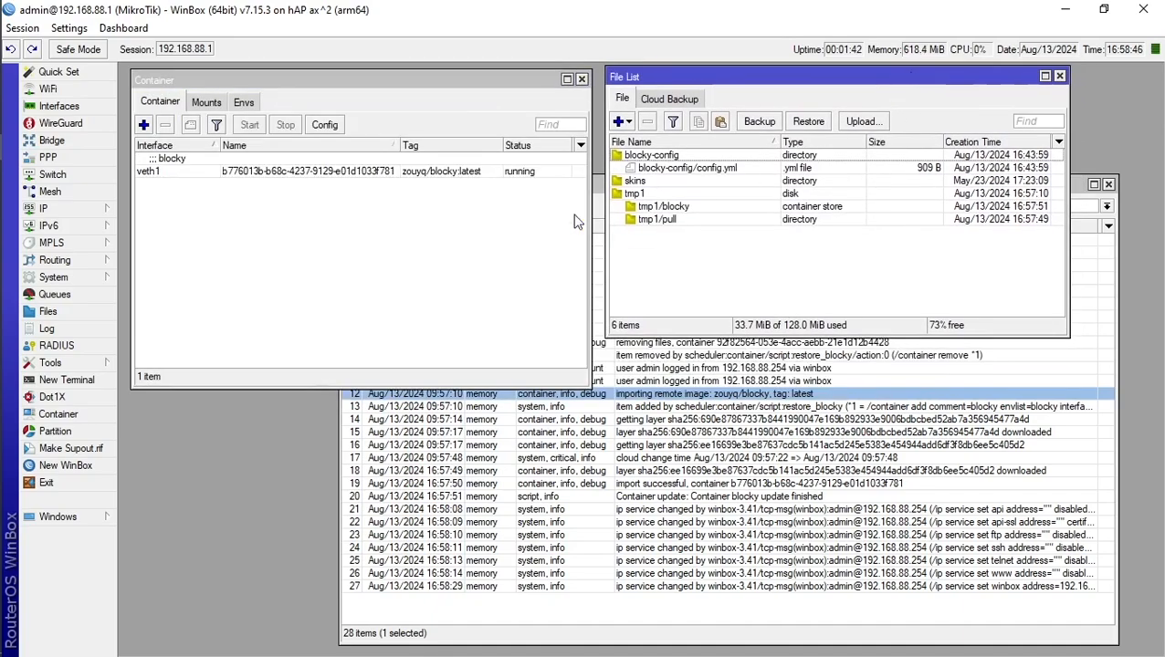
click(426, 263)
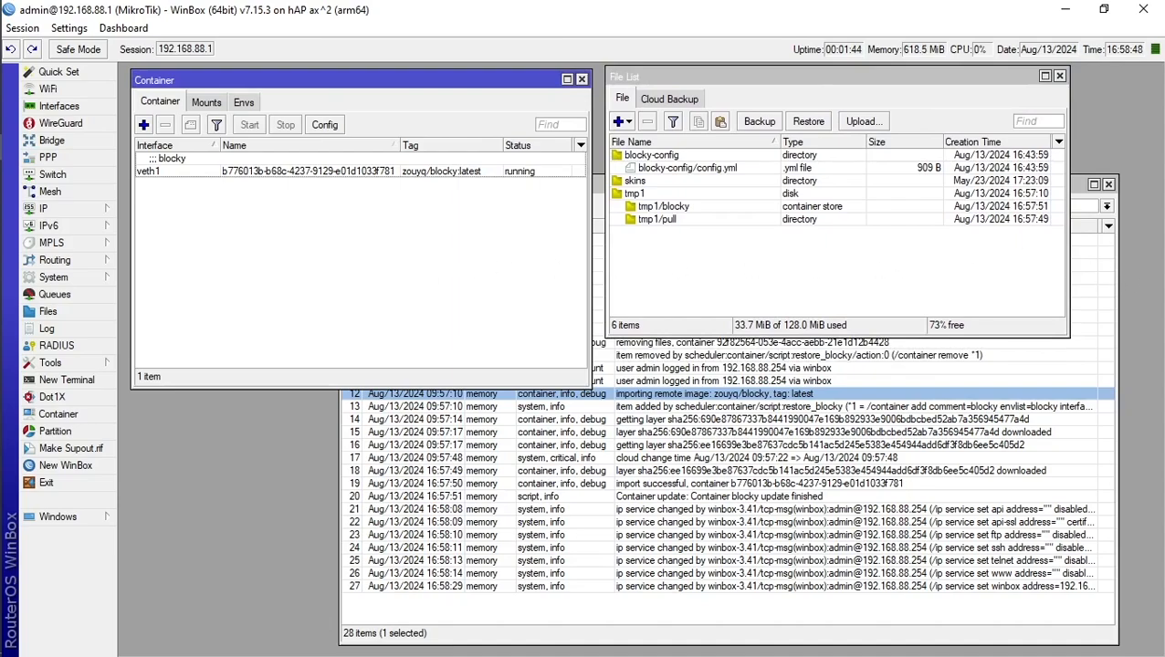